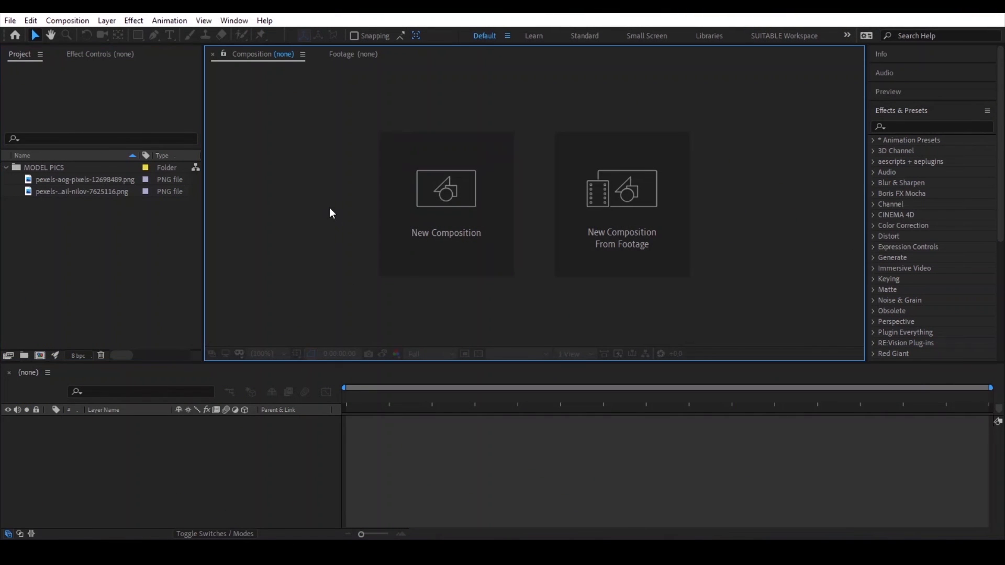
Step: Start a new composition and set its width to 1080 px and height to 1920 px
left_click(469, 202)
left_click(443, 203)
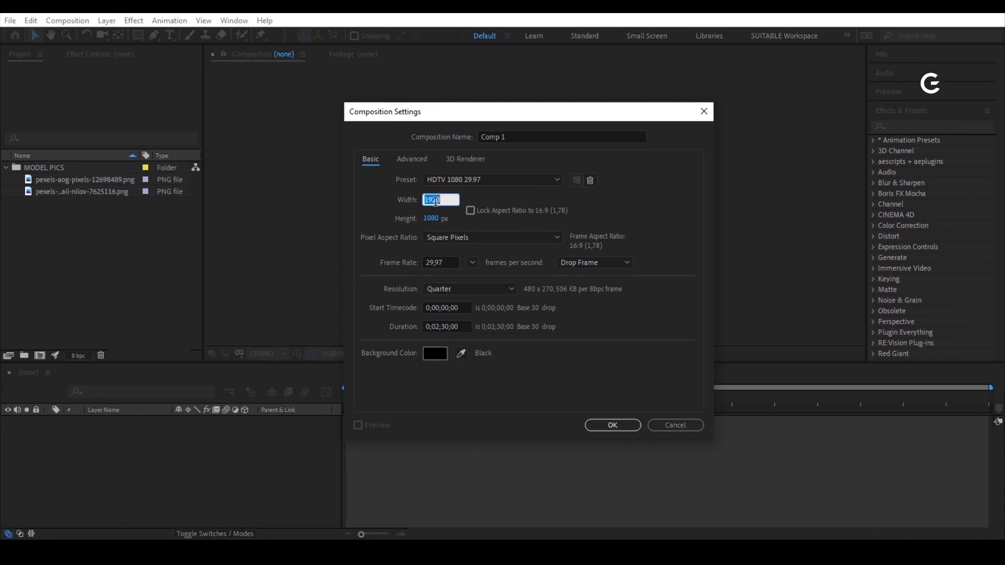
type("1080")
key("Tab")
type("1920")
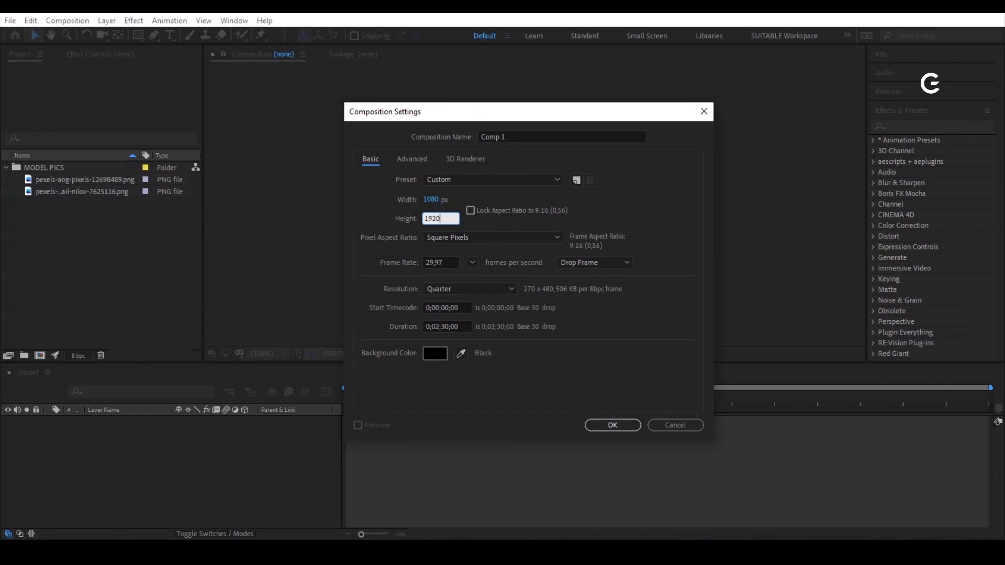
Step: Save the current composition settings as a preset named "Instagram (1080 x 1920)"
left_click(579, 203)
left_click(576, 181)
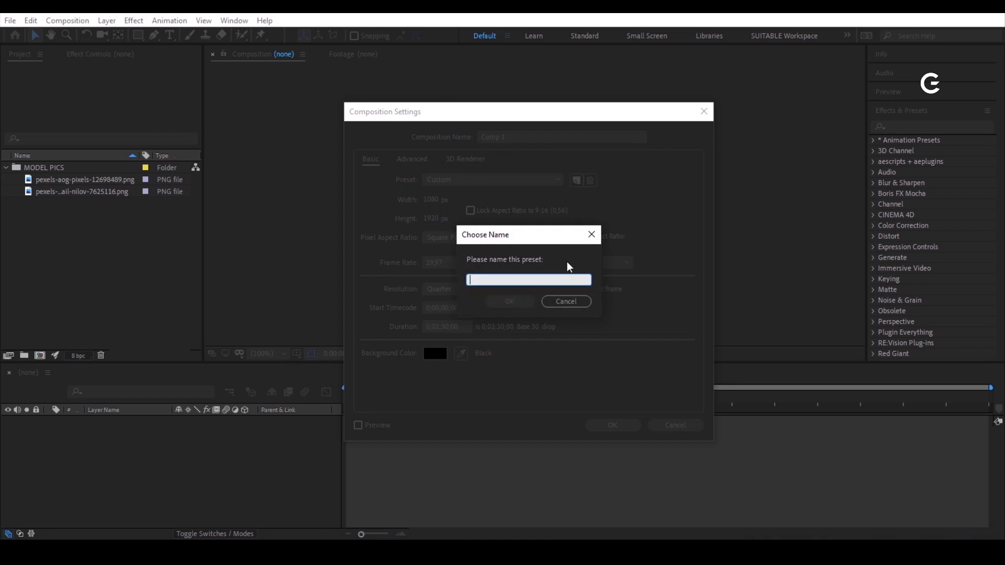
type("Instagram (1080 x 1920)")
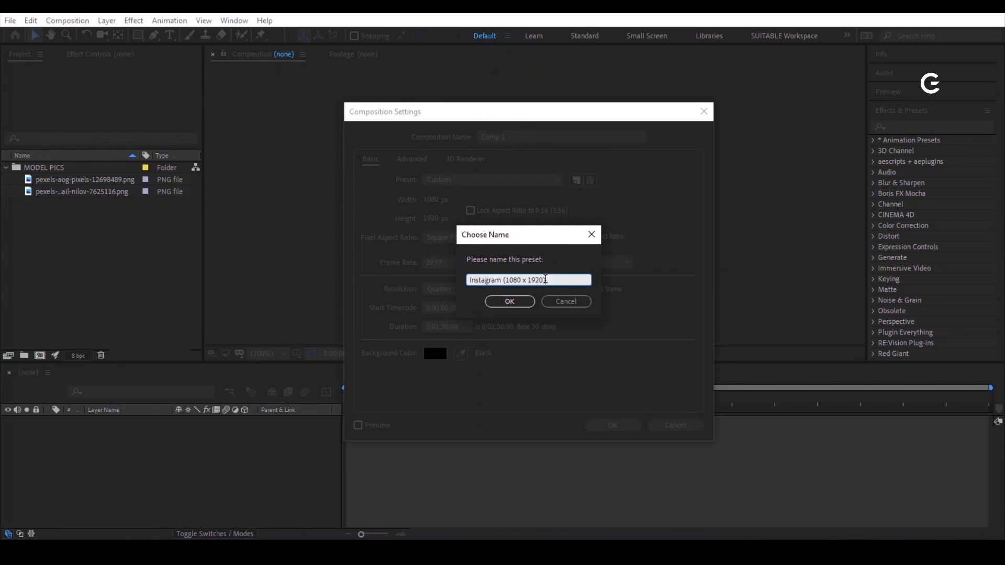
left_click(520, 301)
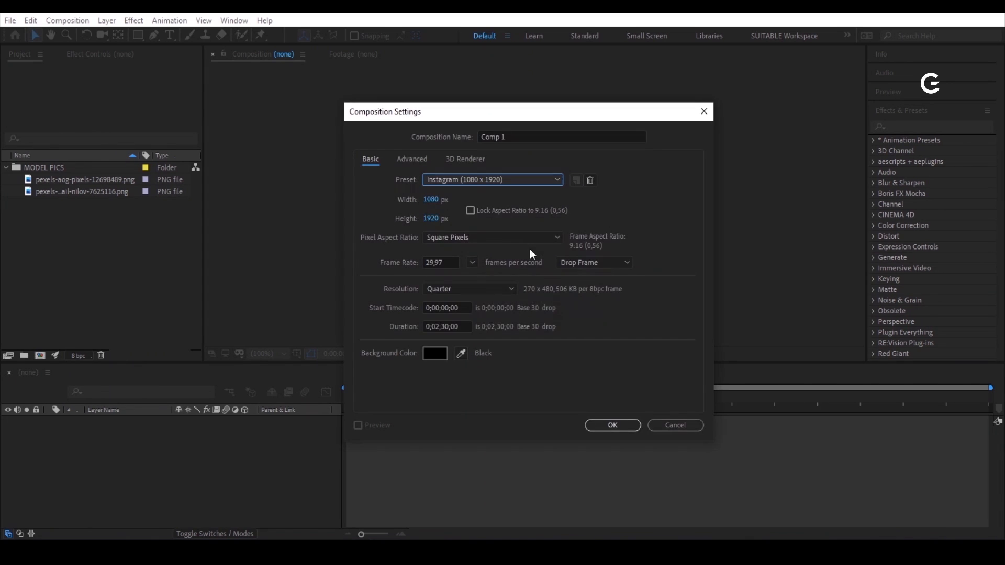
Step: Choose the Instagram (1080 x 1920) preset and create the composition with the name Final_Comp
left_click(496, 179)
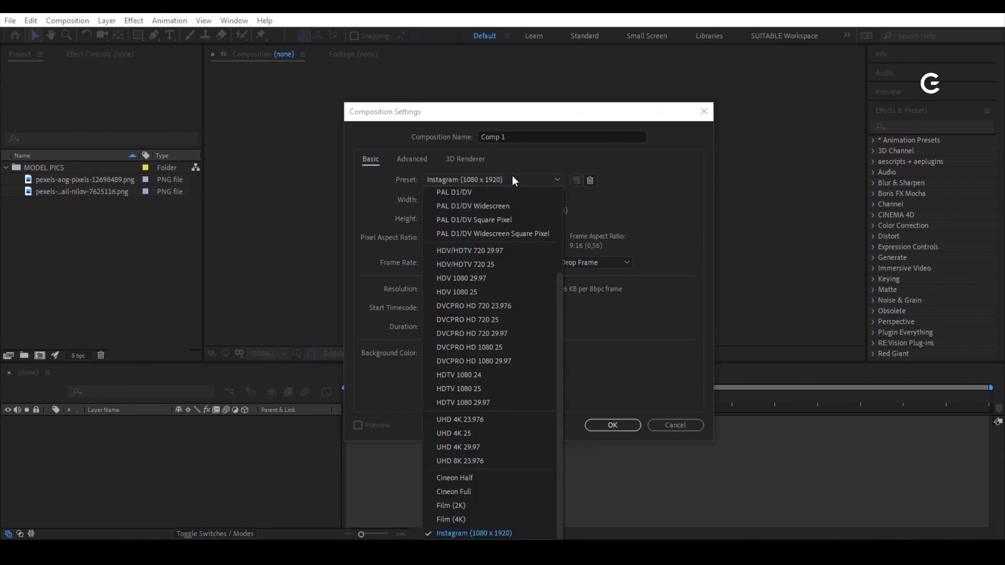
left_click(497, 533)
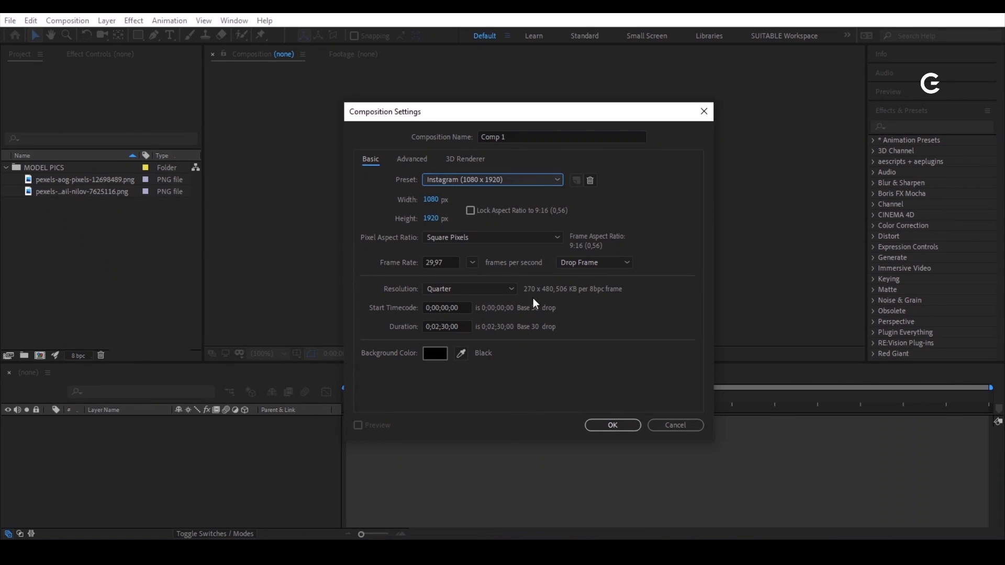
left_click(538, 137)
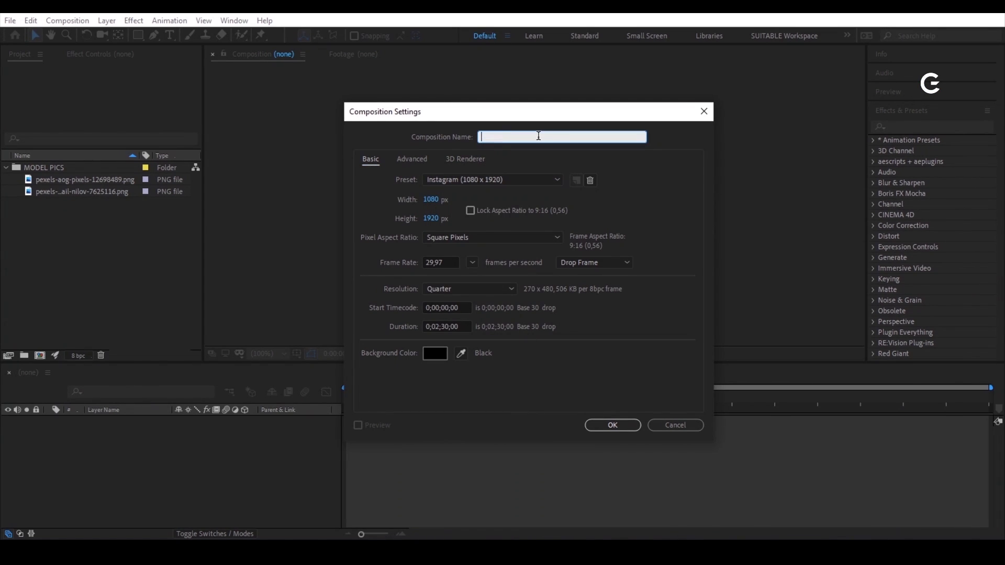
type("Final_Comp")
key("Return")
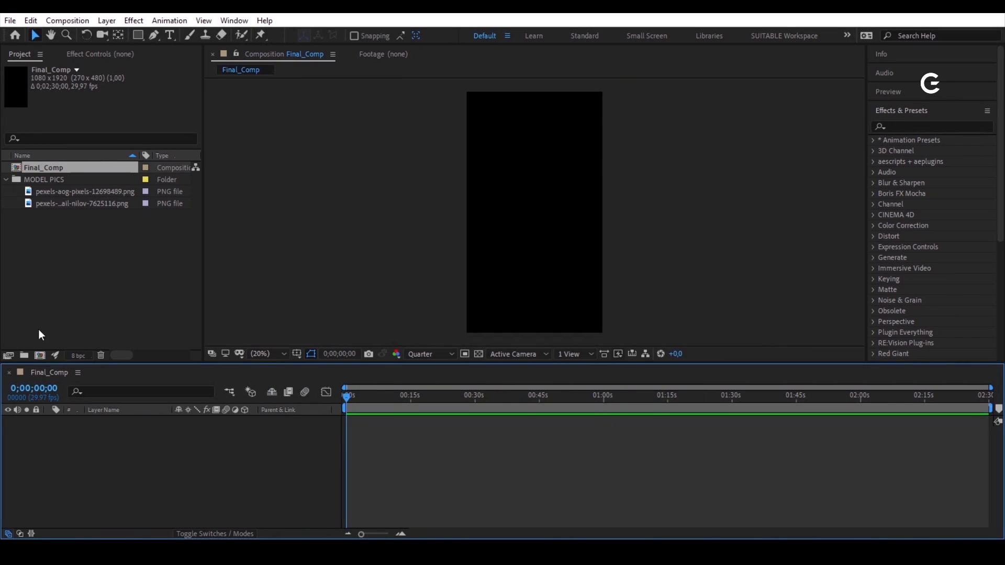
Step: Create a second composition named "Instagram_Comp (1080 x 1920)" with the Instagram preset
left_click(41, 355)
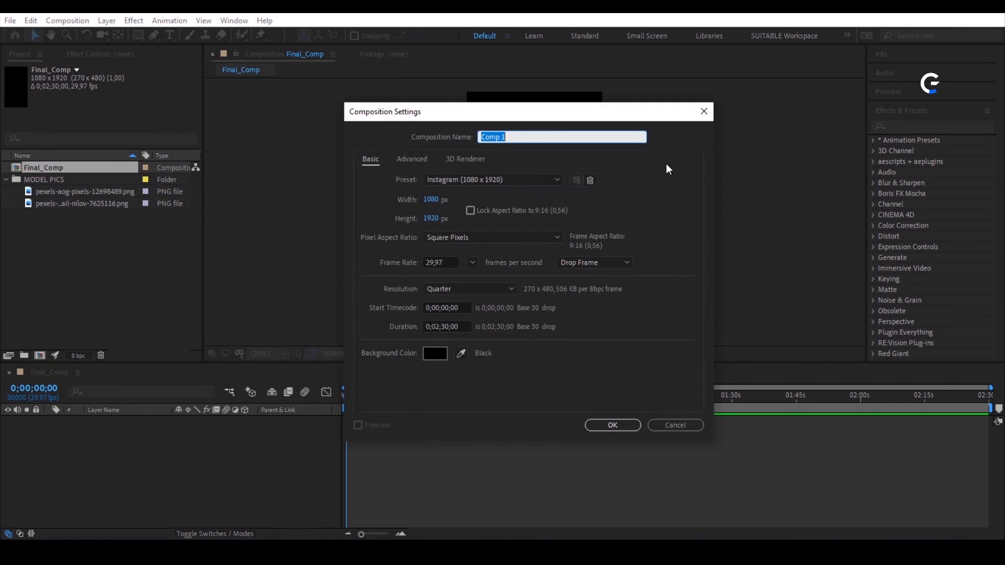
key("BackSpace")
type("Instagram_Comp (1080 x 1920)")
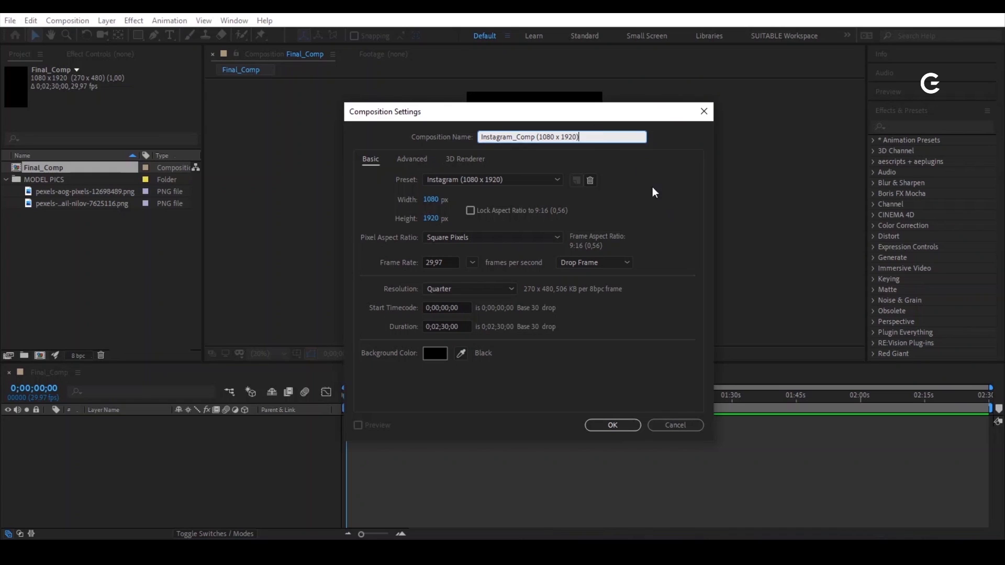
left_click(622, 424)
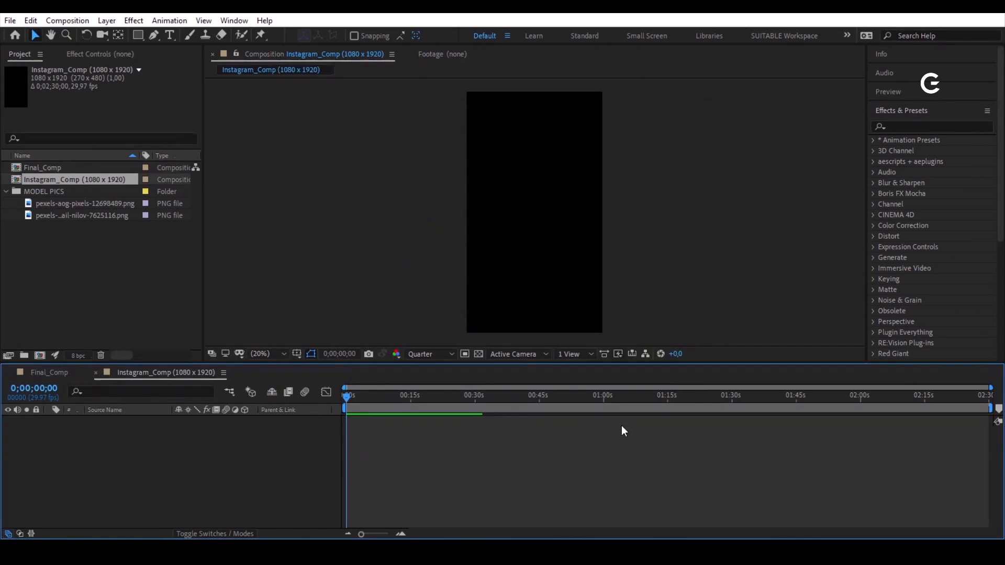
Step: Nest Instagram_Comp (1080 x 1920) as a layer inside Final_Comp and lock that layer
left_click(66, 370)
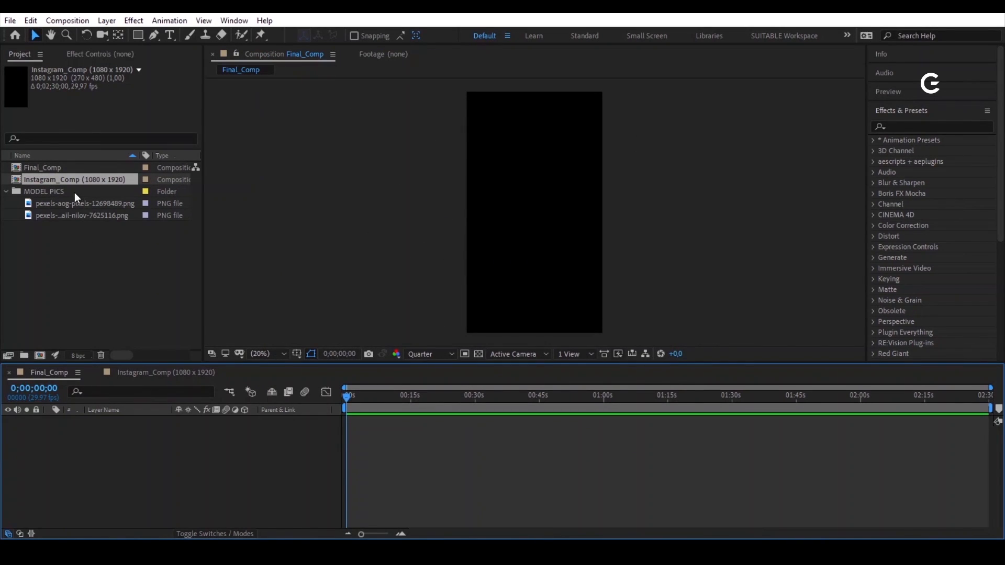
left_click_drag(74, 181, 33, 435)
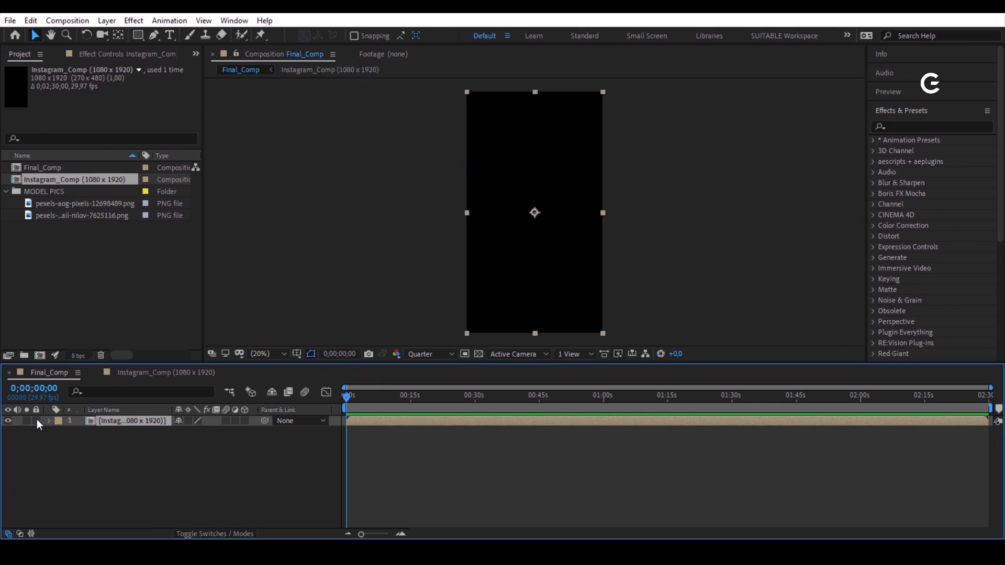
left_click(36, 420)
Step: In Instagram_Comp, create a 1080 x 1920 px solid named Background in pale magenta FBE2FF
left_click(140, 375)
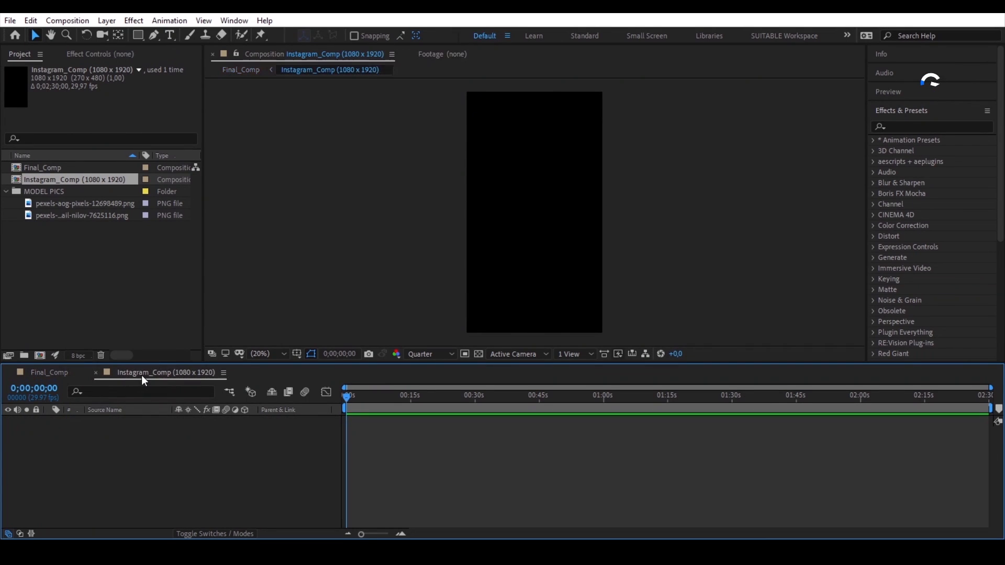
right_click(235, 459)
mouse_move(372, 322)
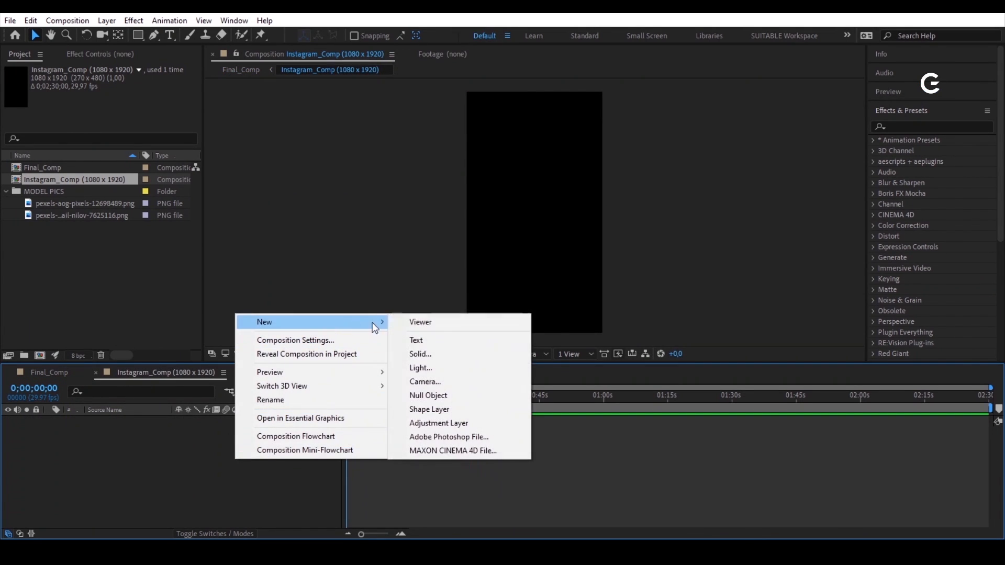
left_click(441, 354)
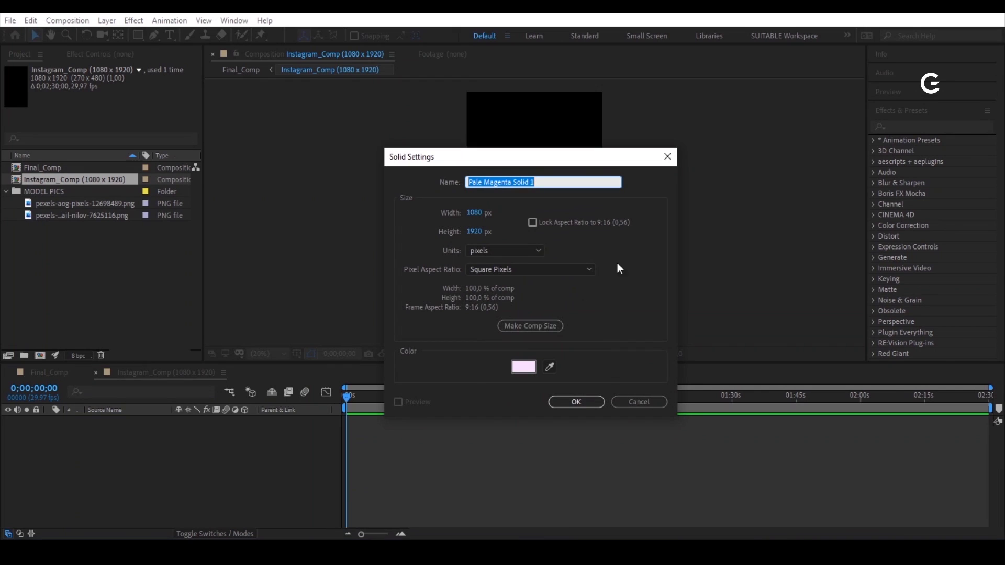
type("Background")
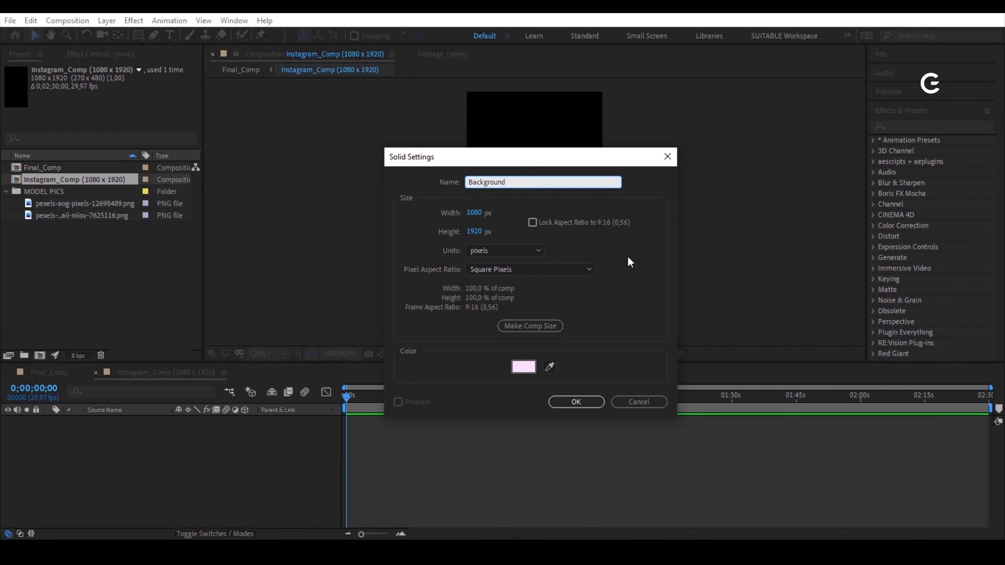
left_click(523, 366)
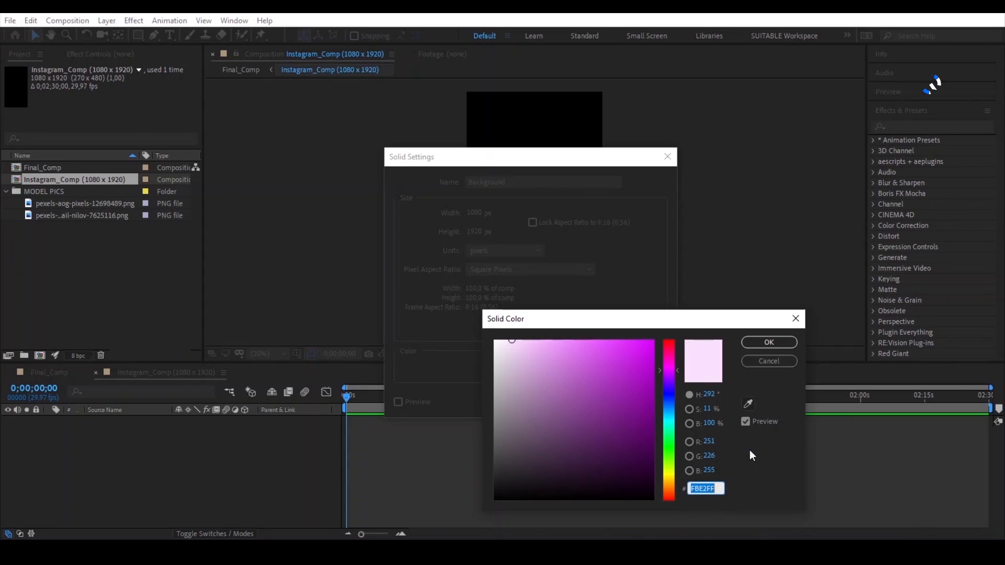
left_click(775, 343)
left_click(576, 402)
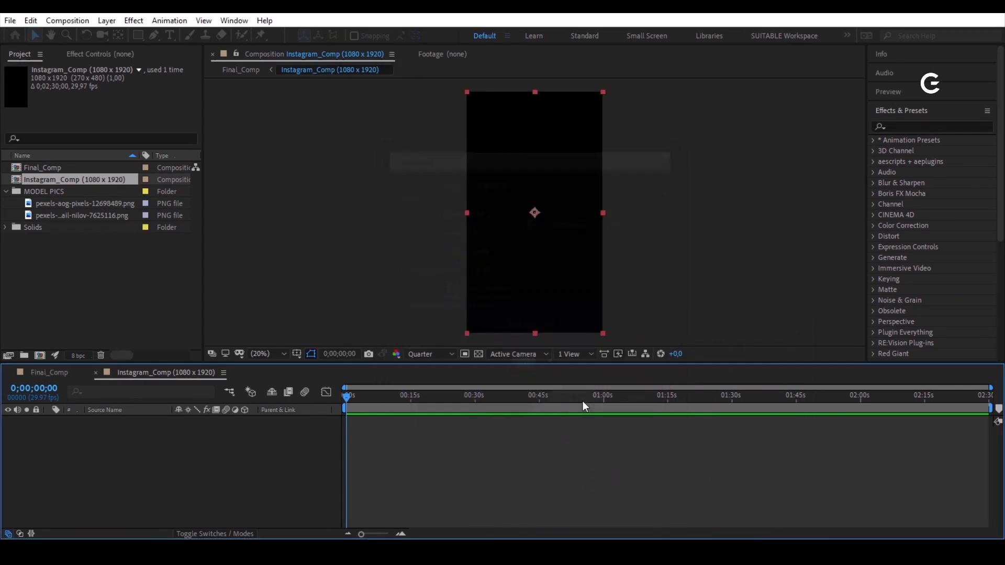
Step: Add a full-frame rectangle shape layer above the Background solid and rename it LIQUID_Up
double_click(139, 35)
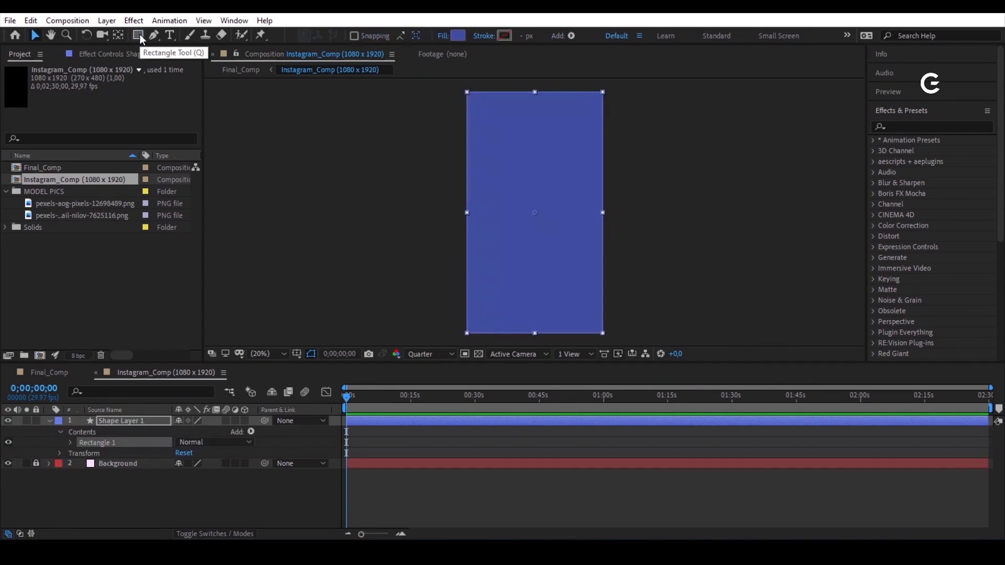
left_click(148, 421)
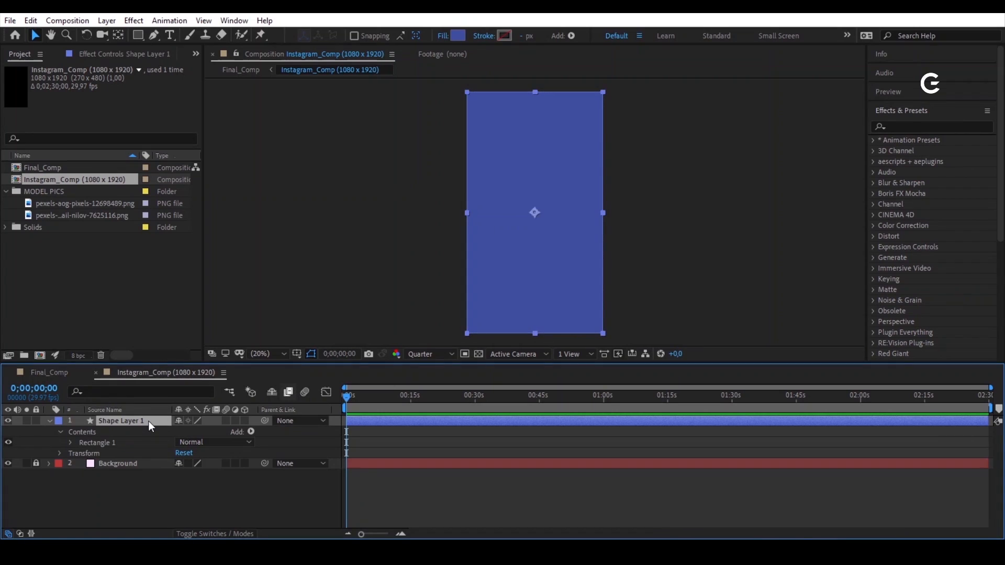
key("Return")
type("LIQUID_Up")
key("Return")
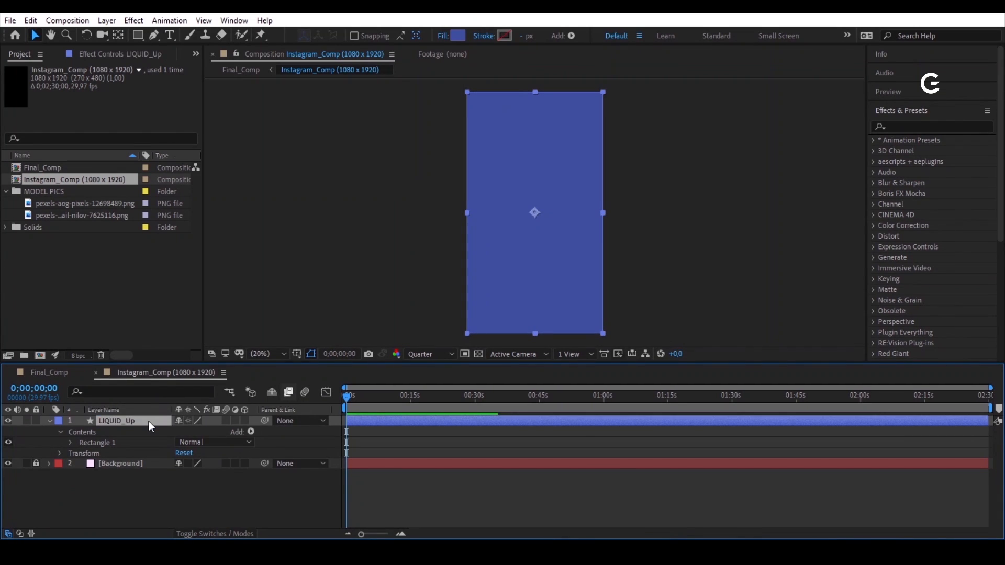
Step: Rotate the LIQUID_Up layer to 59° and move it so it covers only the upper-left corner of the frame
key("u")
key("r")
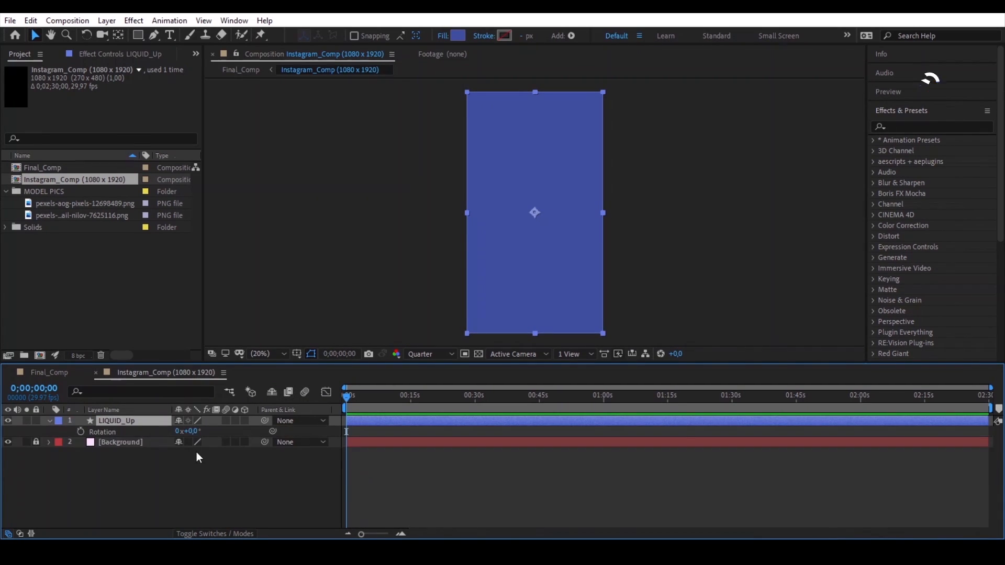
left_click_drag(189, 431, 226, 436)
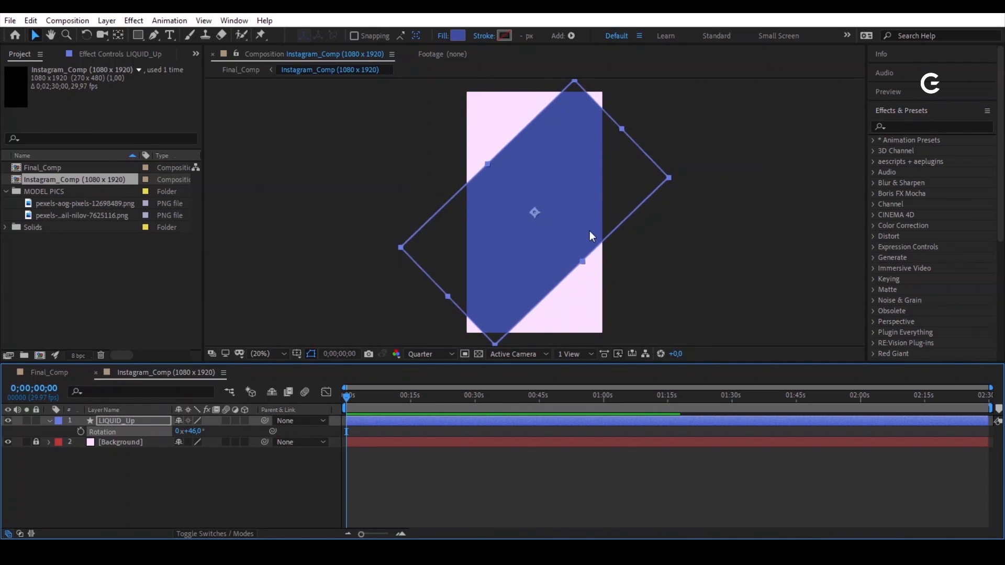
left_click_drag(589, 231, 539, 128)
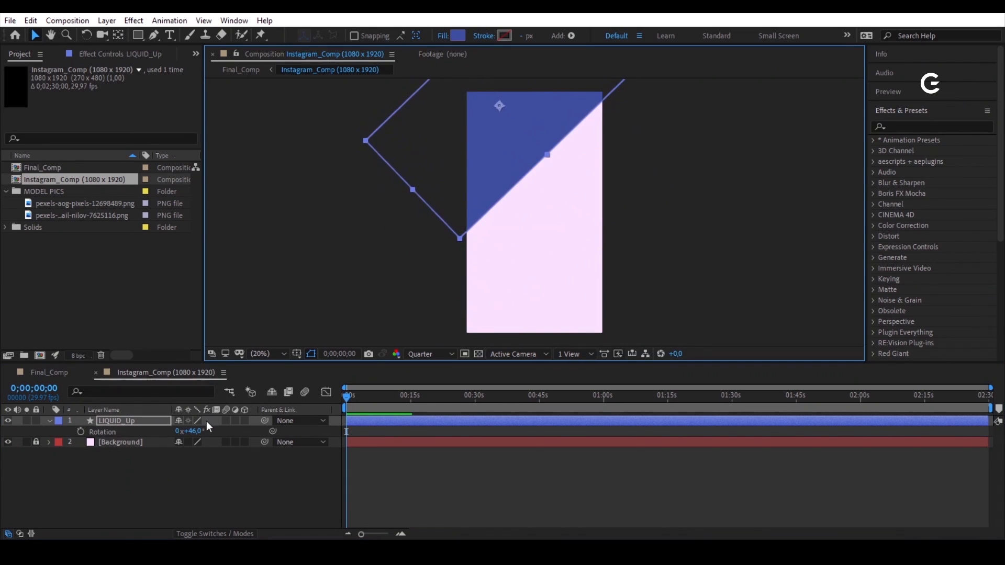
mouse_move(194, 431)
left_mouse_down()
mouse_move(213, 428)
mouse_move(201, 424)
left_mouse_up()
left_click_drag(490, 137, 484, 112)
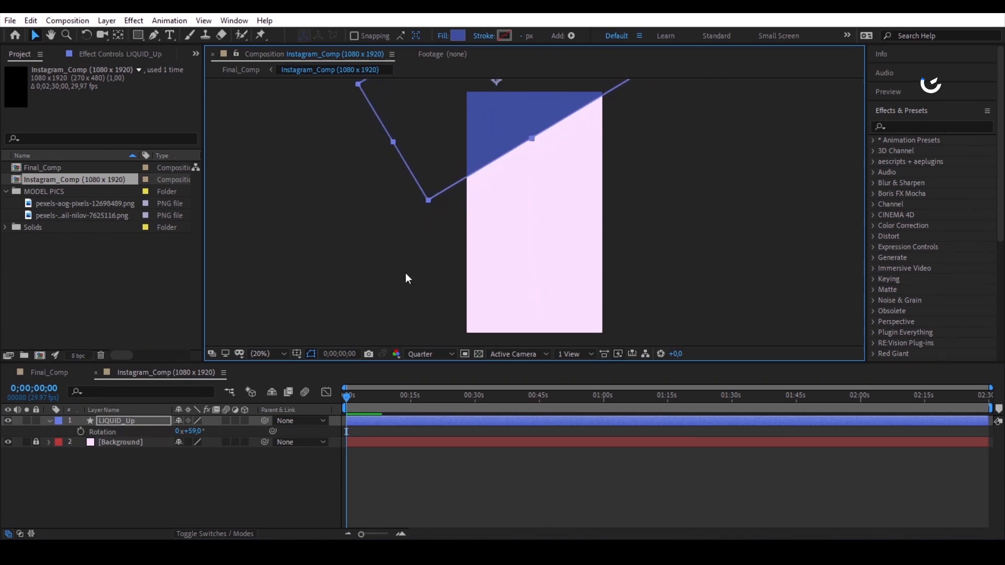
Step: Apply a Fill effect to the LIQUID_Up layer and set its color to white FFFFFF
left_click(138, 421)
left_click(75, 57)
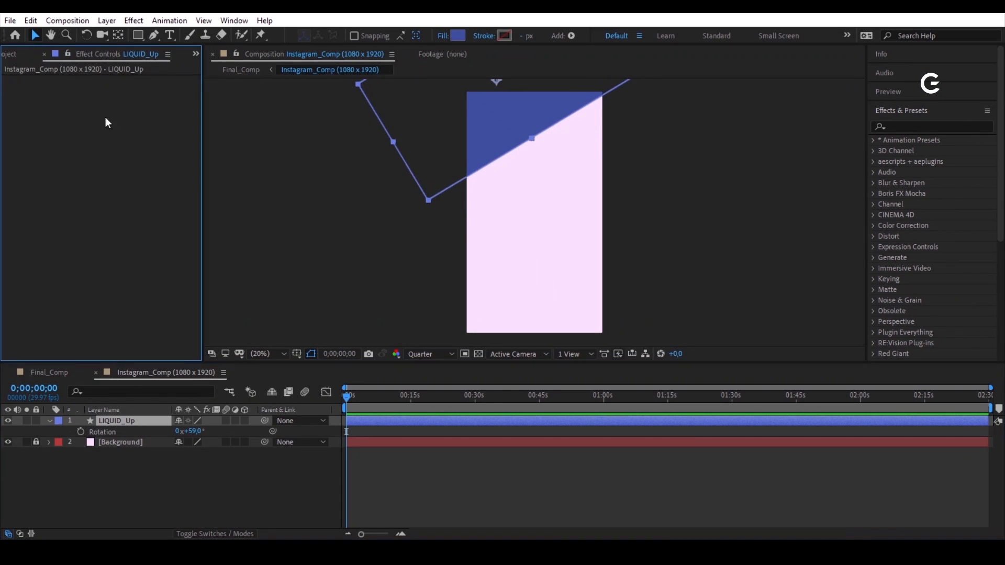
key("ctrl+space")
type("fil")
key("Return")
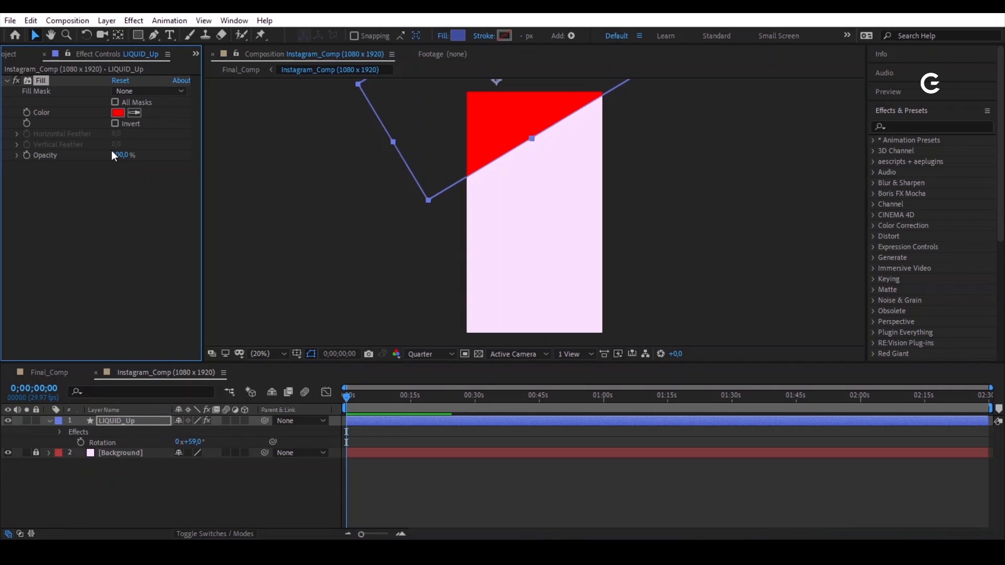
left_click(117, 112)
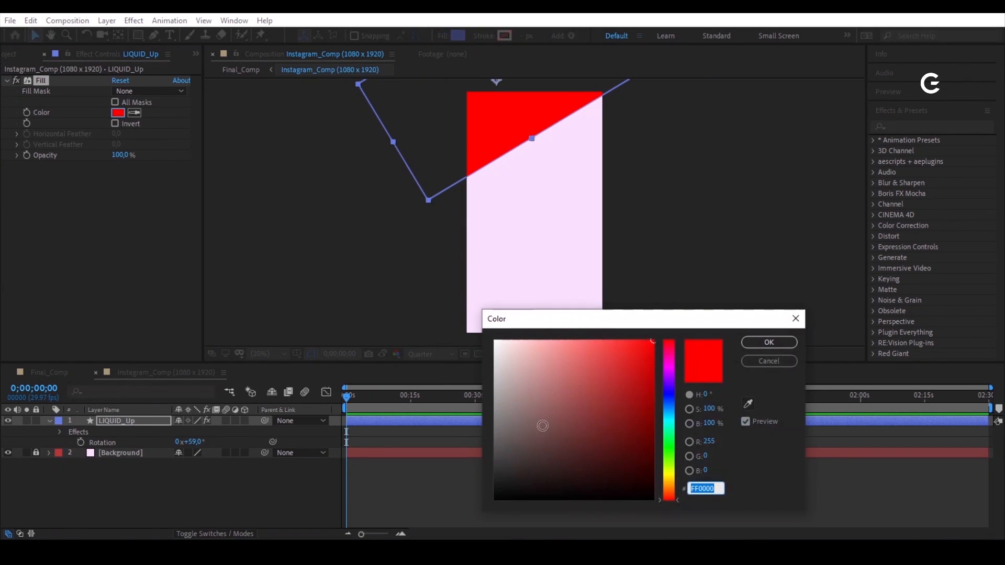
left_click(495, 341)
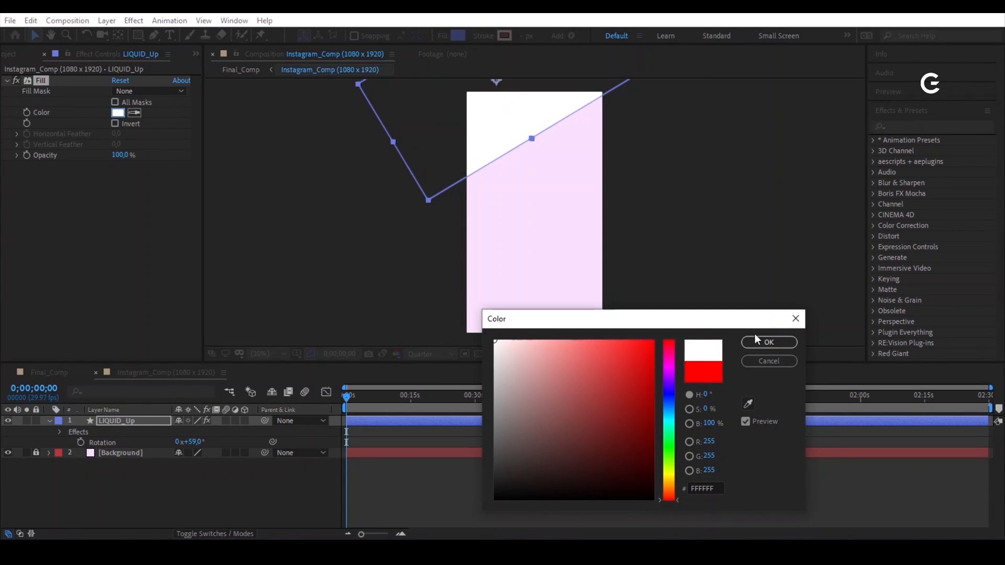
left_click(765, 342)
Step: Add Turbulent Displace above the Fill effect on LIQUID_Up with Displacement set to Turbulent Smoother
key("ctrl+space")
type("t")
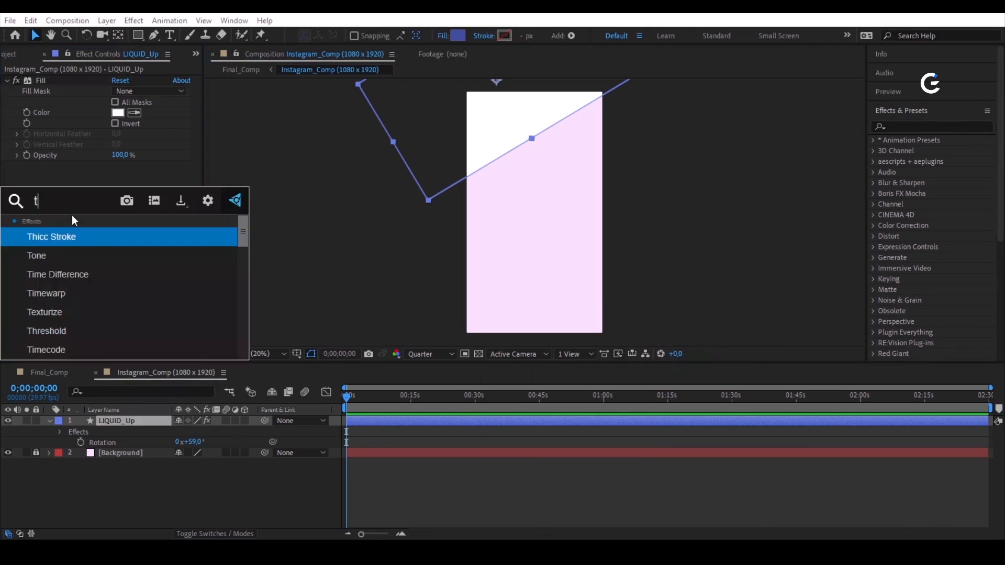
type("urbu")
key("Return")
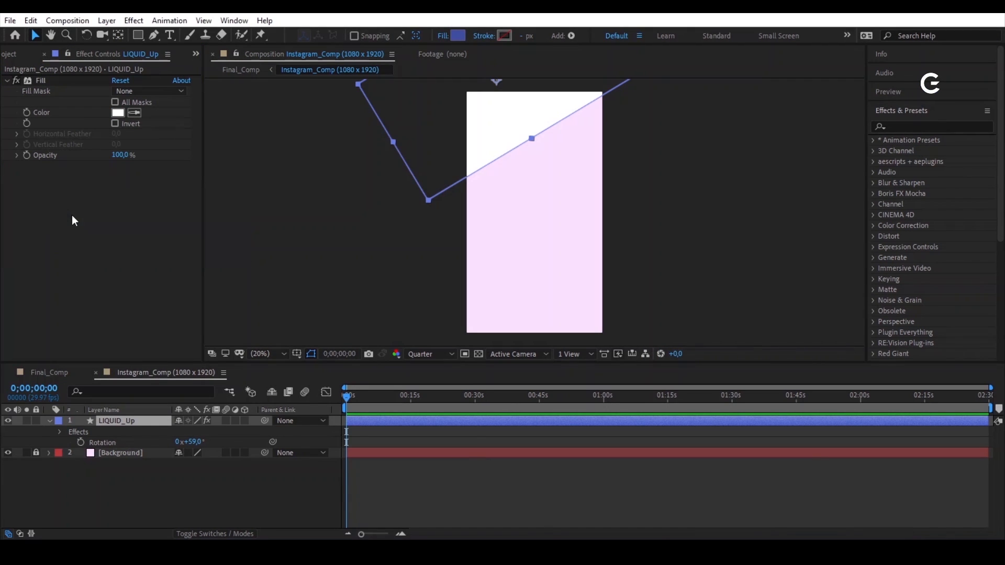
left_click_drag(71, 164, 70, 79)
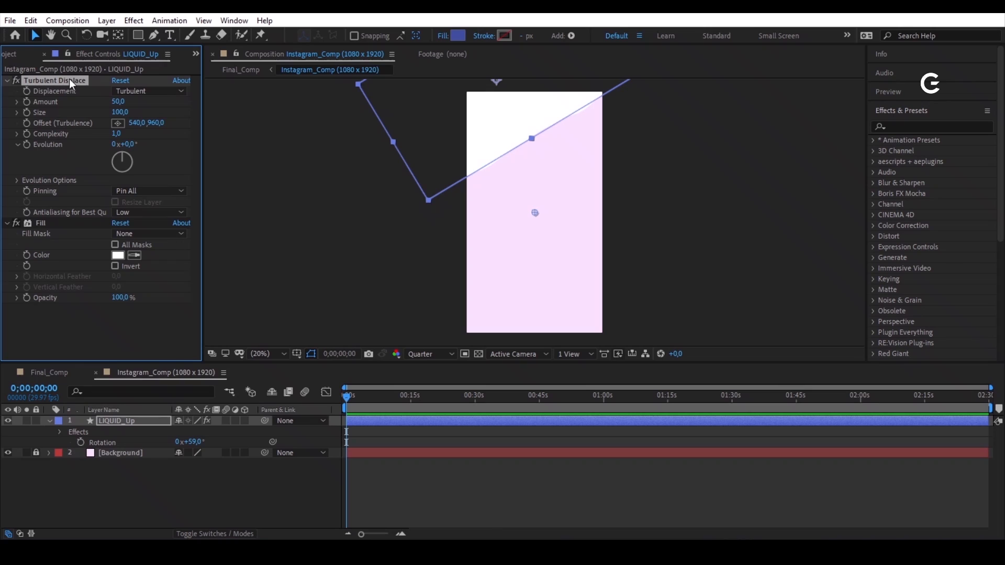
left_click(148, 91)
left_click(184, 150)
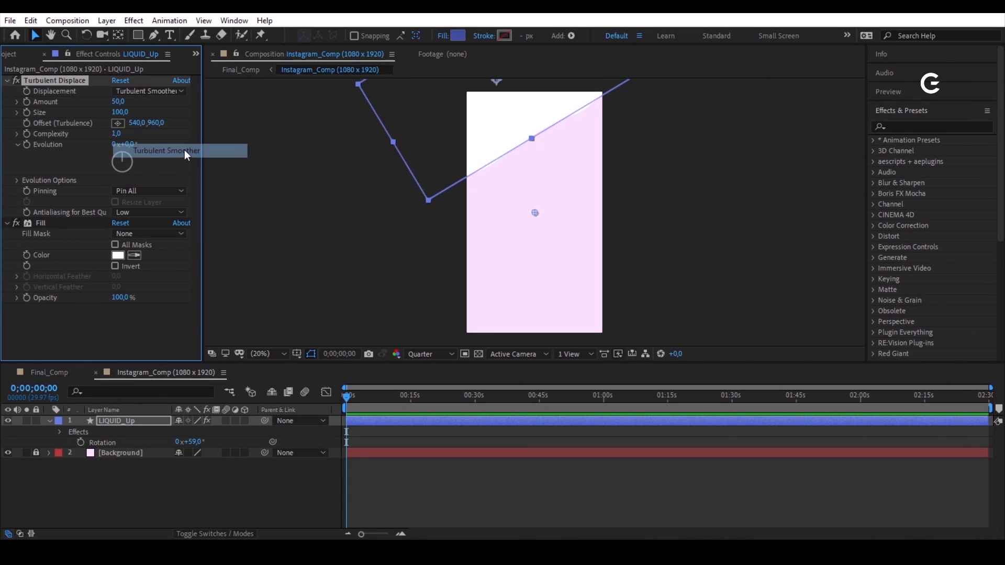
Step: Set the Turbulent Displace Size to 300 and its horizontal Offset (Turbulence) to -170 on LIQUID_Up
left_click(120, 112)
type("300")
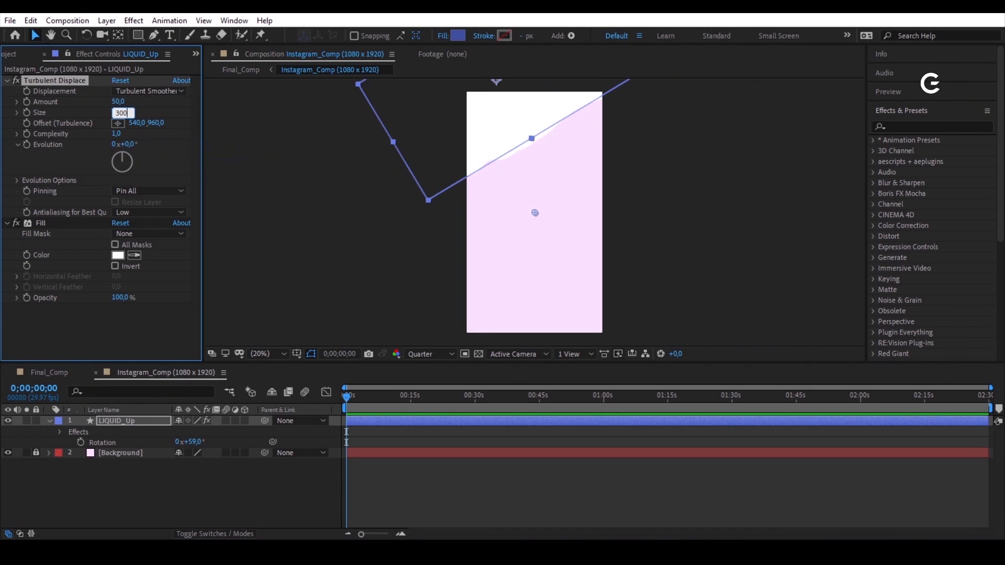
key("Return")
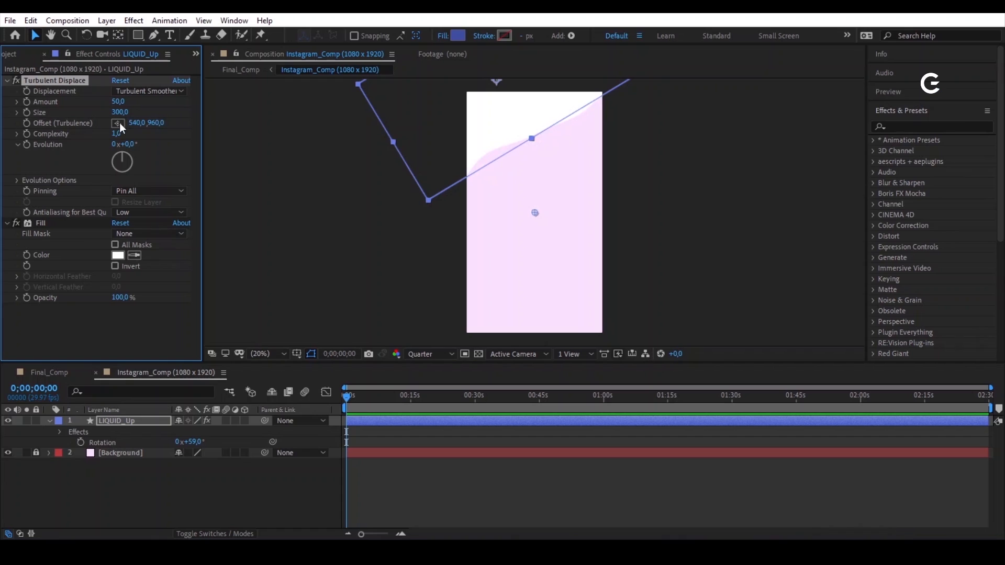
left_click(136, 123)
type("-1")
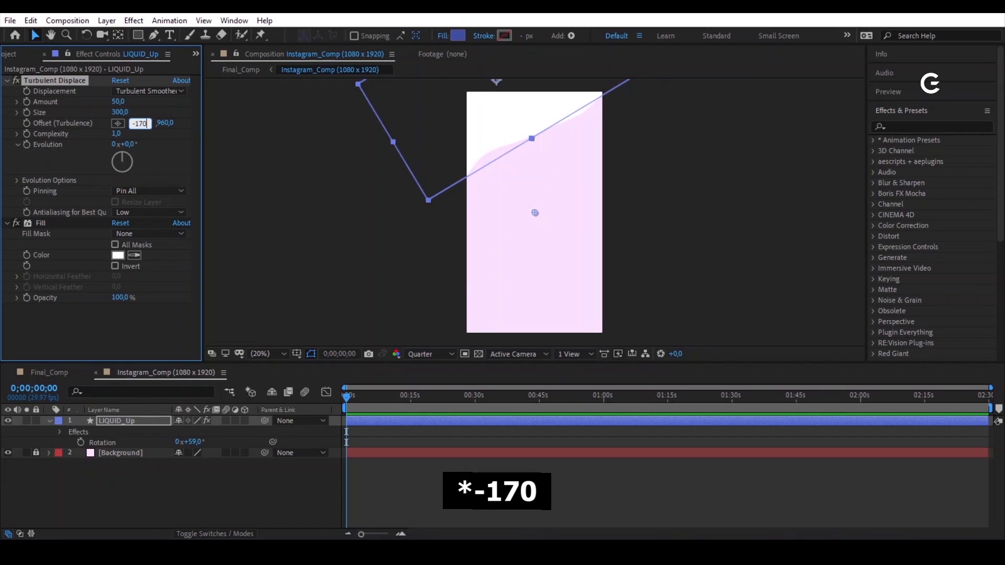
type("70")
key("Return")
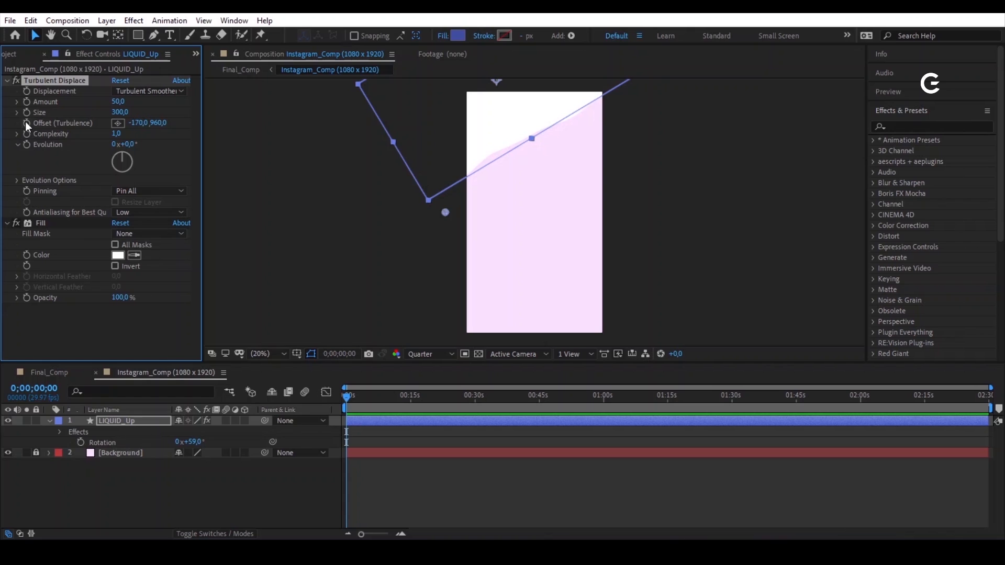
Step: Animate LIQUID_Up's horizontal Offset (Turbulence) with keyframes from -170 at 0;00;00;00 to 10000 at 0;00;16;00
left_click(416, 417)
key("u")
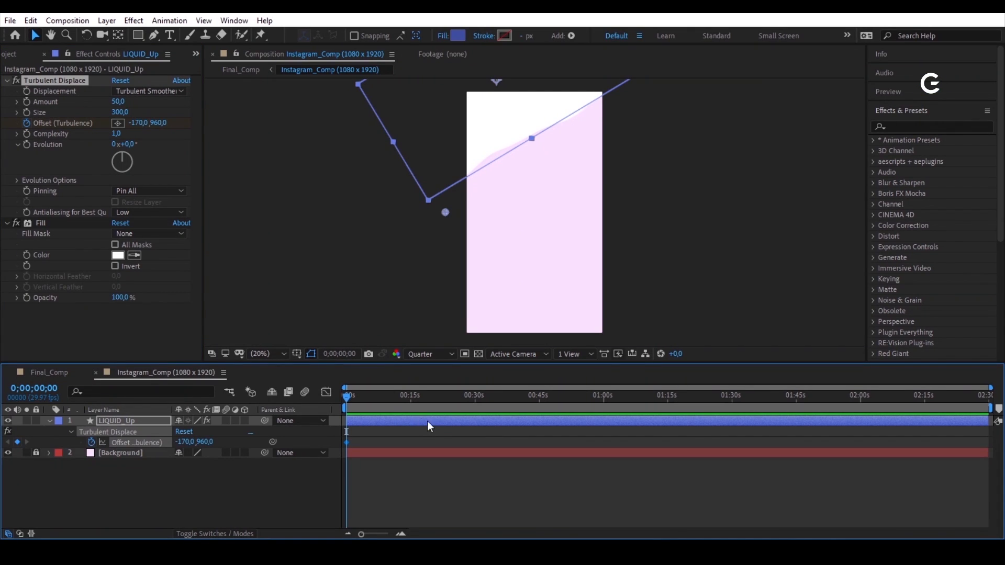
left_click(415, 397)
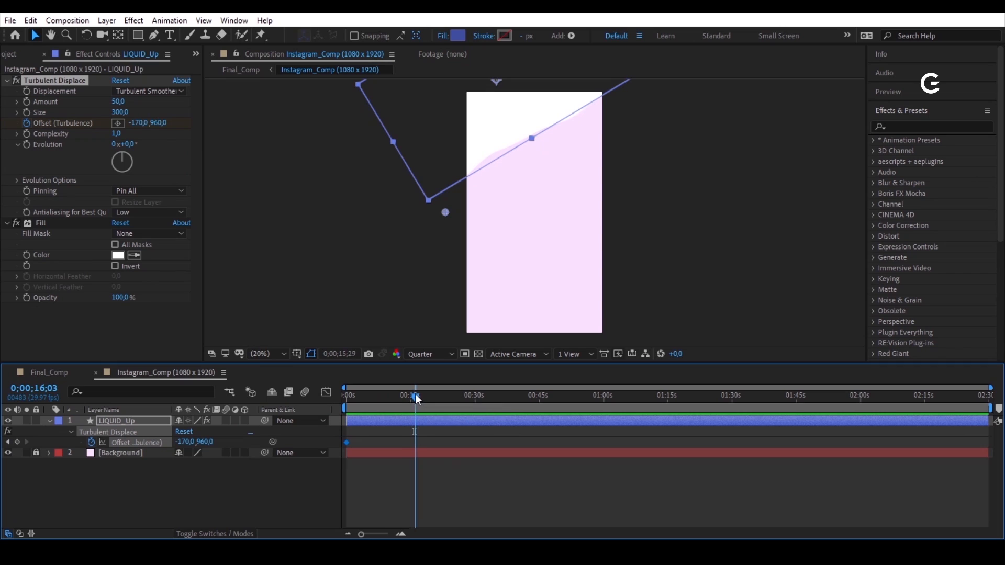
left_click_drag(416, 398, 414, 396)
left_click(185, 442)
type("10000")
key("Return")
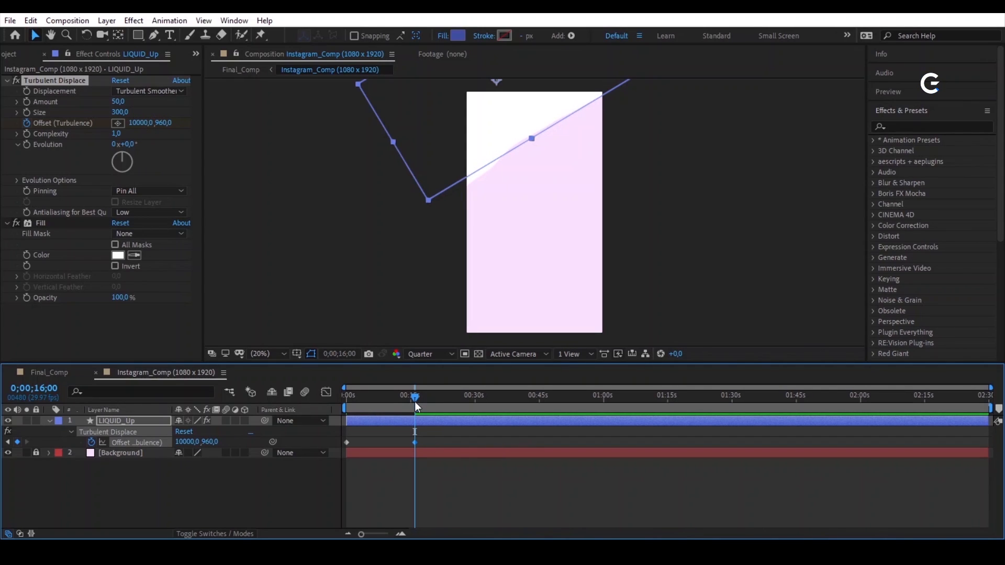
Step: Duplicate the LIQUID_Up layer at the first frame and move the copy over the lower-right corner of the composition
left_click_drag(414, 401, 320, 431)
left_click(368, 419)
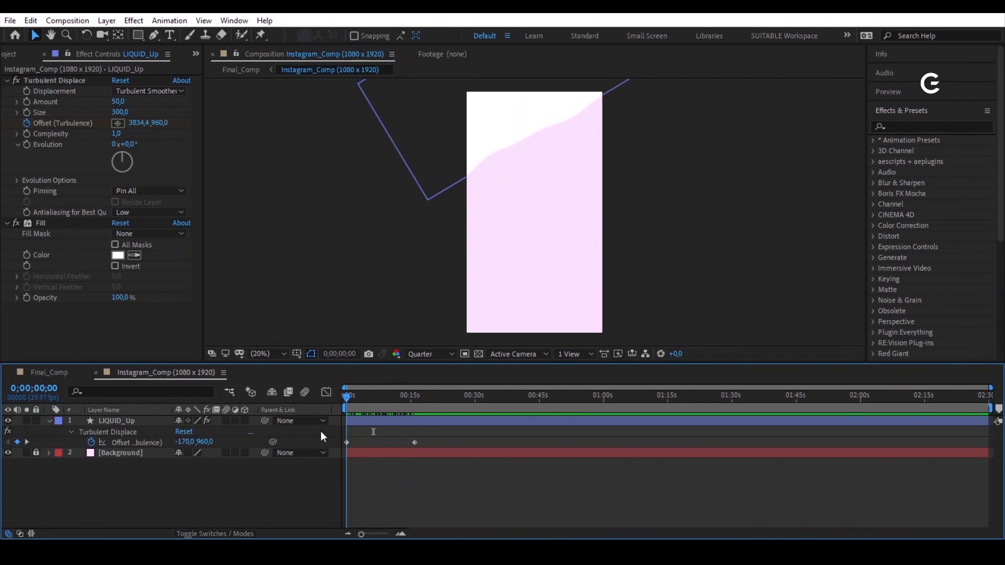
left_click(392, 421)
key("u")
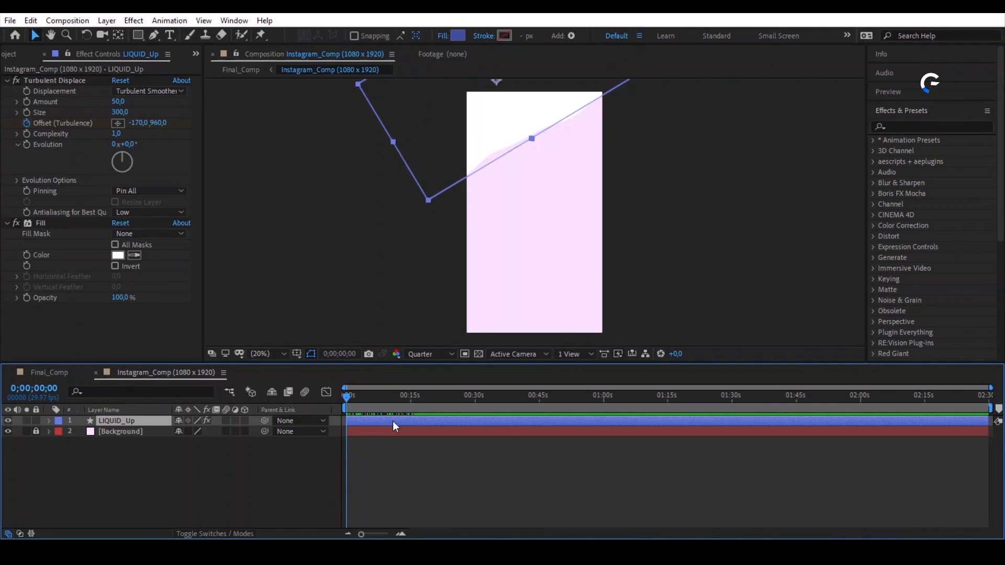
key("ctrl+d")
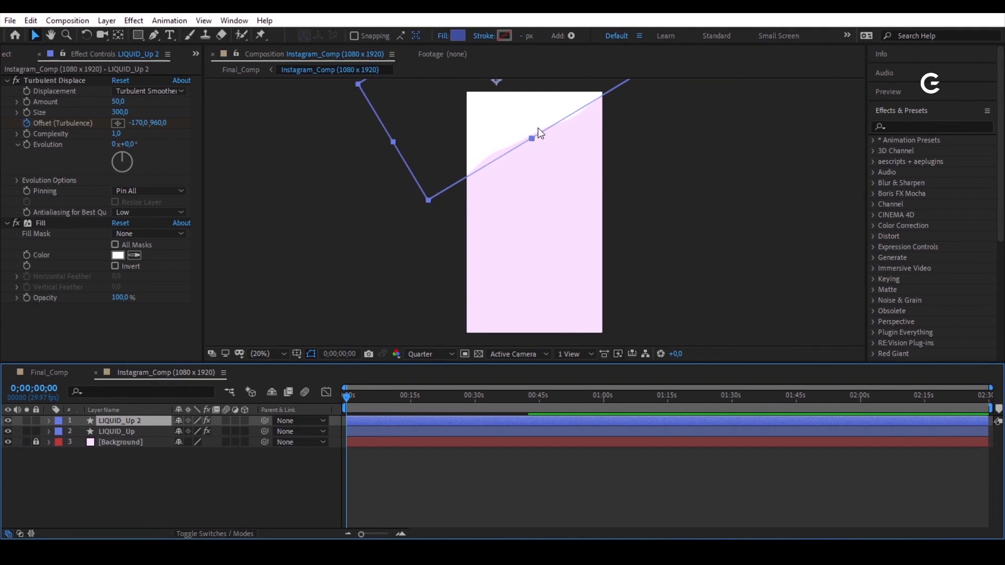
left_click_drag(526, 113, 586, 381)
Step: Rotate the LIQUID_Up 2 layer to 64° and adjust its position over the lower-right corner
left_click(151, 424)
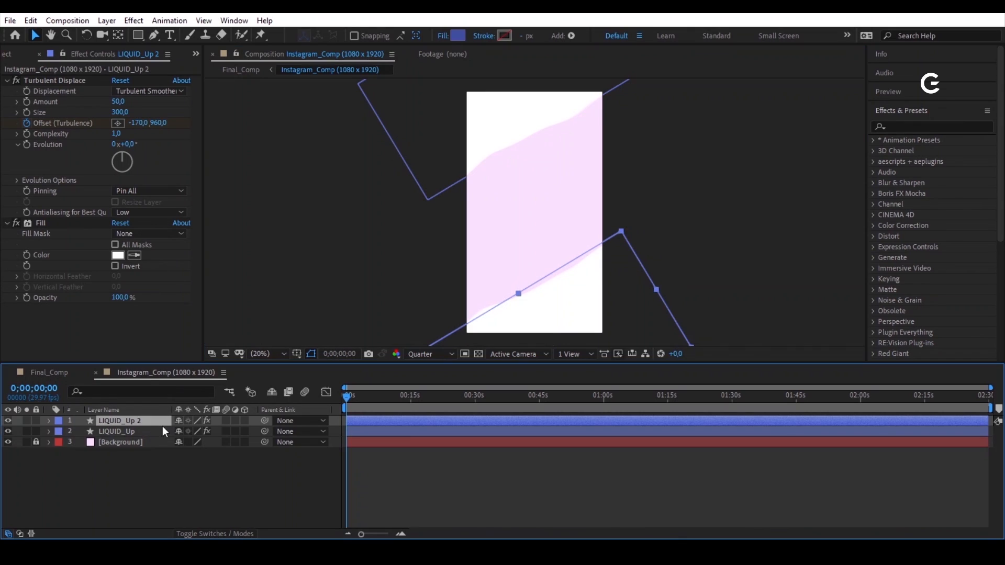
key("r")
left_click_drag(200, 433, 200, 432)
left_click_drag(527, 300, 527, 303)
Step: Rename the LIQUID_Up 2 layer to LIQUID_Down
left_click(143, 421)
key("Return")
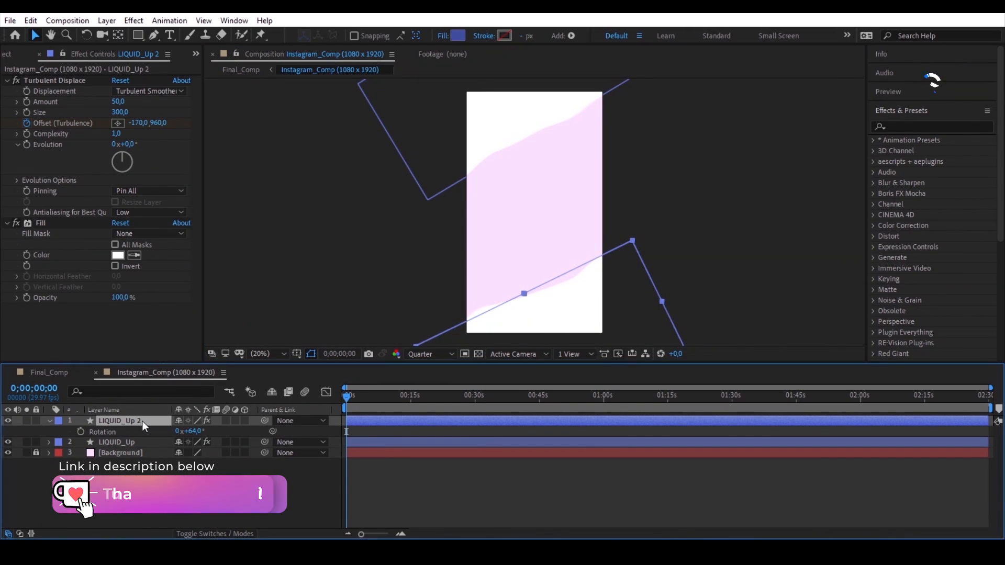
type("LIQUID_Down")
key("Return")
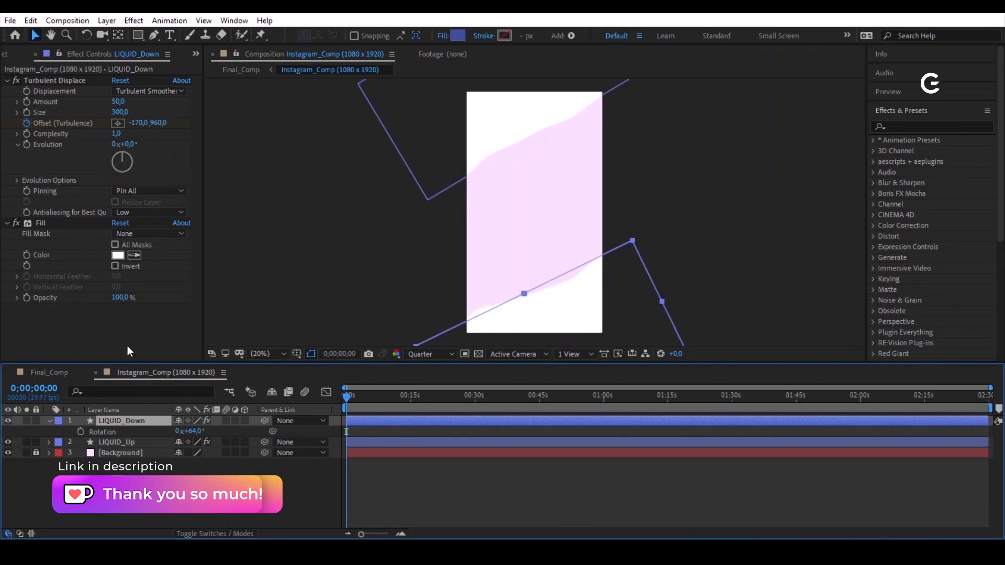
Step: Set the Fill effect color of LIQUID_Down to black 000000 and collapse the layer's properties
left_click(118, 256)
left_click_drag(513, 485, 497, 499)
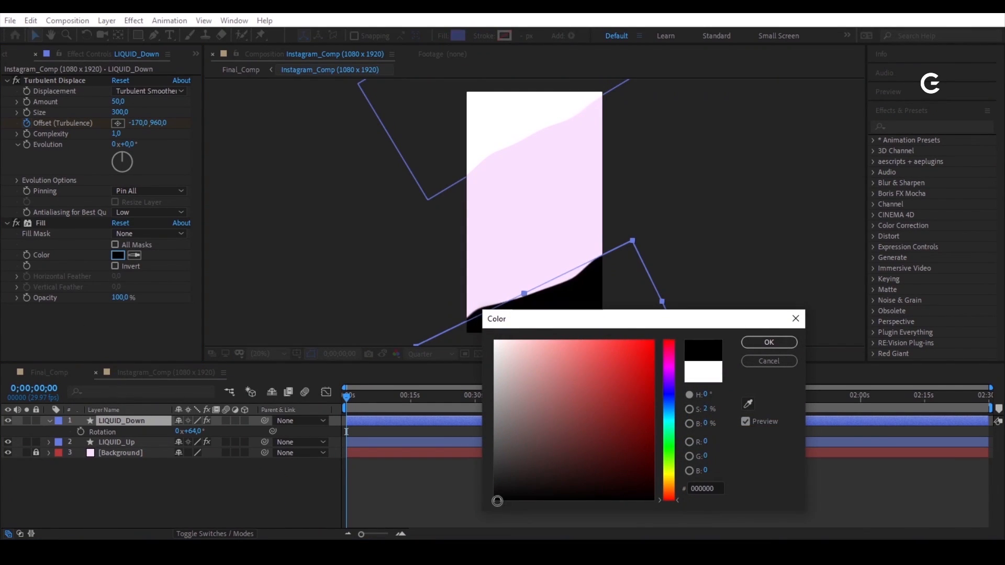
left_click(765, 342)
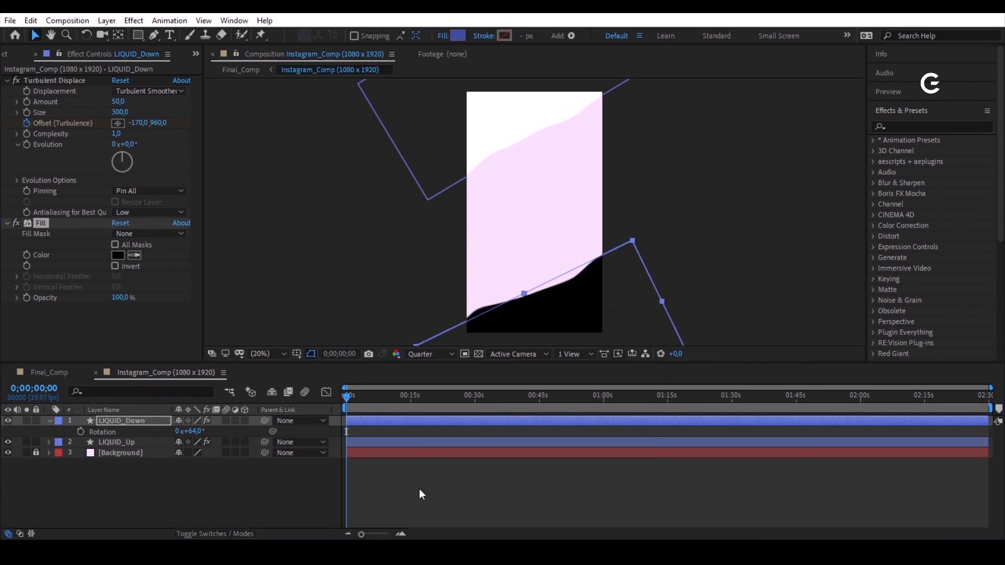
left_click(49, 422)
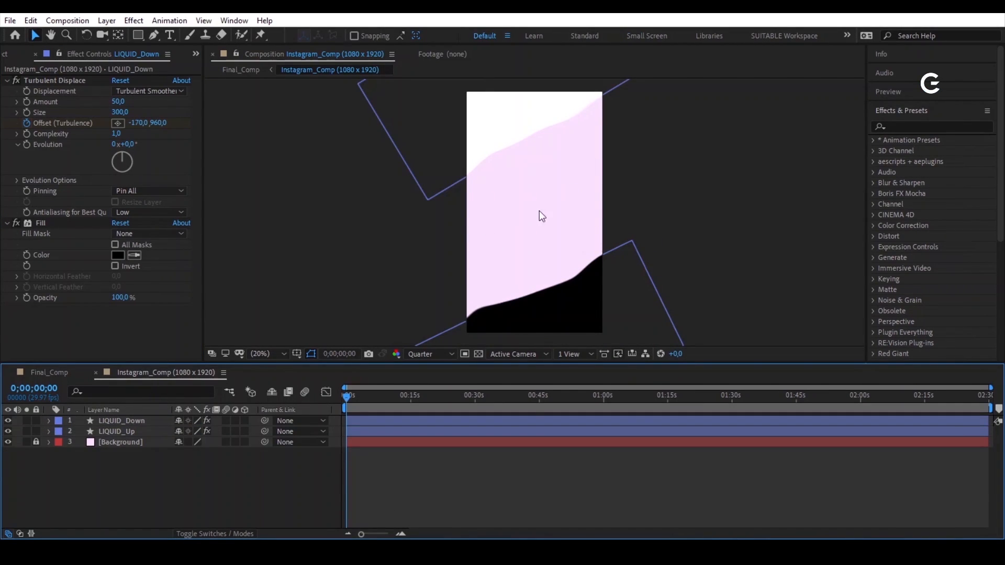
Step: Add a text layer reading CLOTHES in the middle area of the composition
left_click(169, 37)
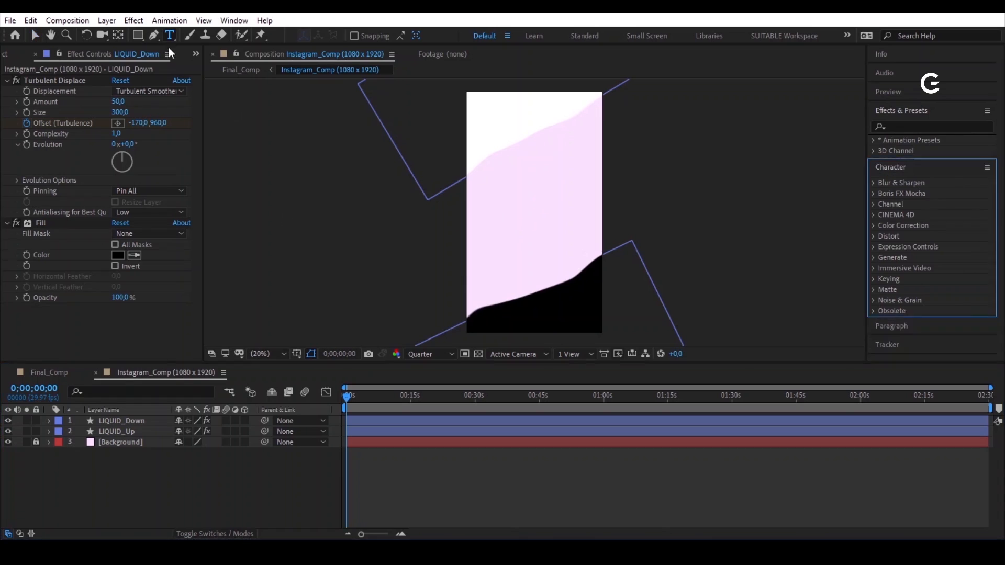
left_click(520, 204)
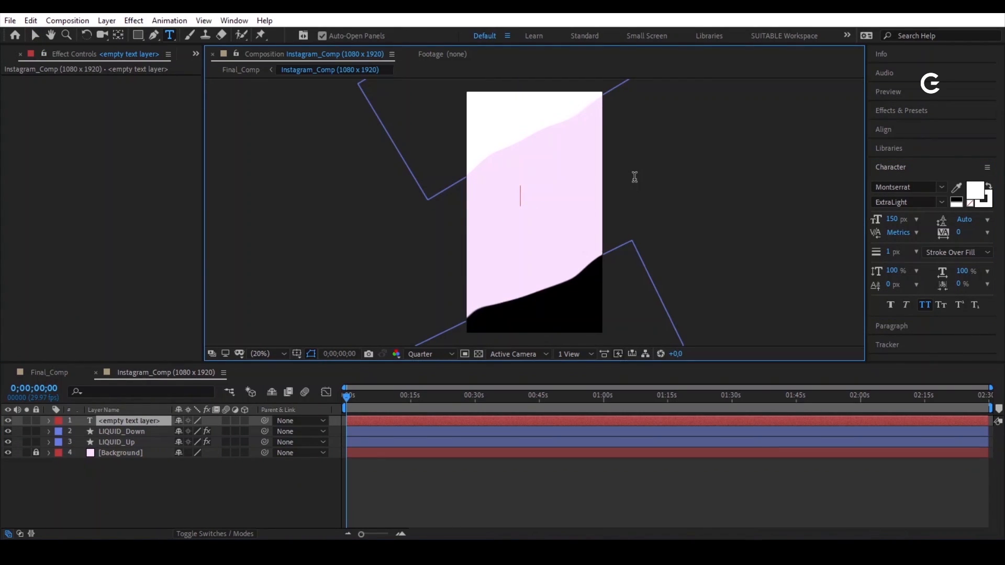
type("CLOTHES")
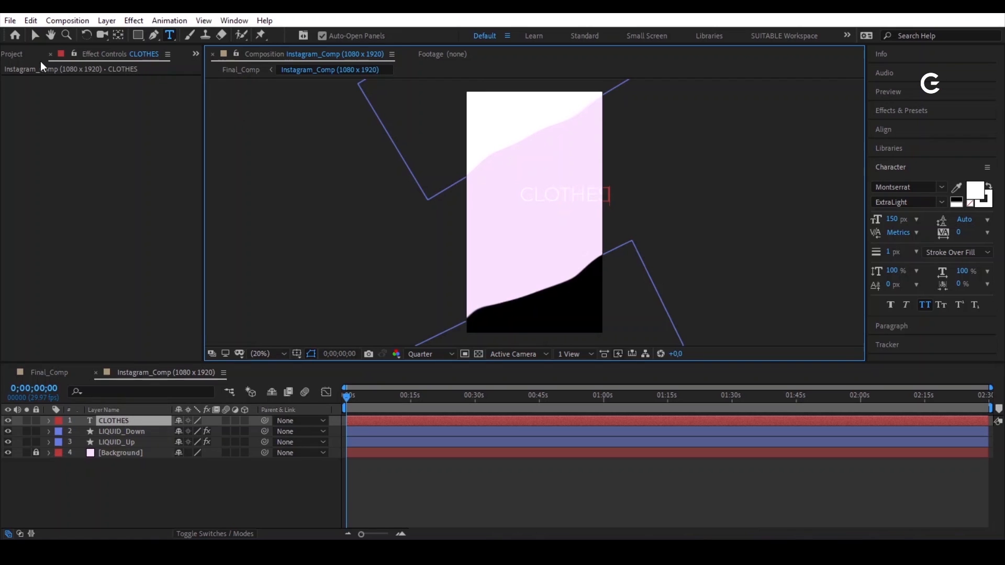
left_click(38, 40)
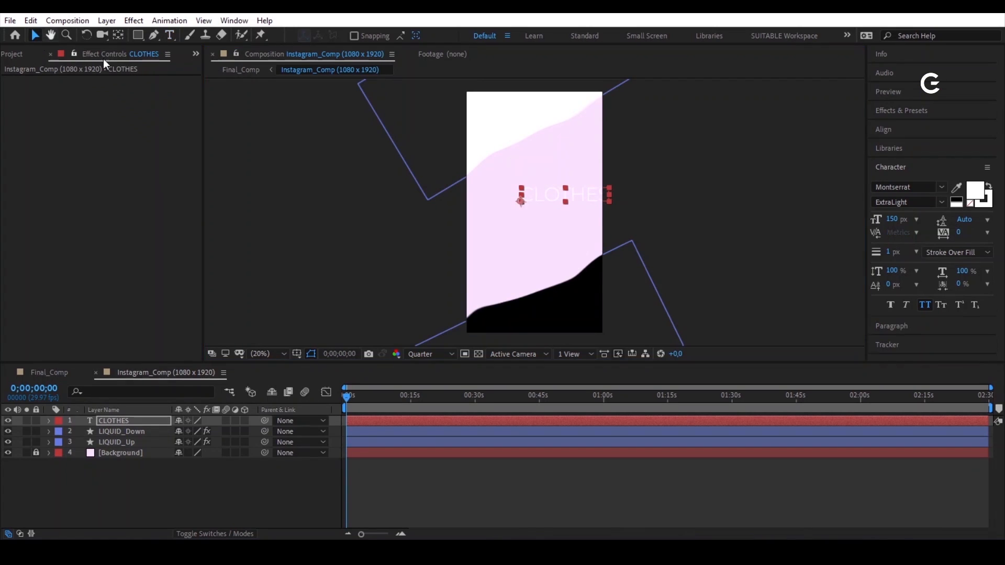
Step: Set the CLOTHES text to SemiBold with Faux Bold and move it to fit horizontally centered within the frame
left_click(940, 203)
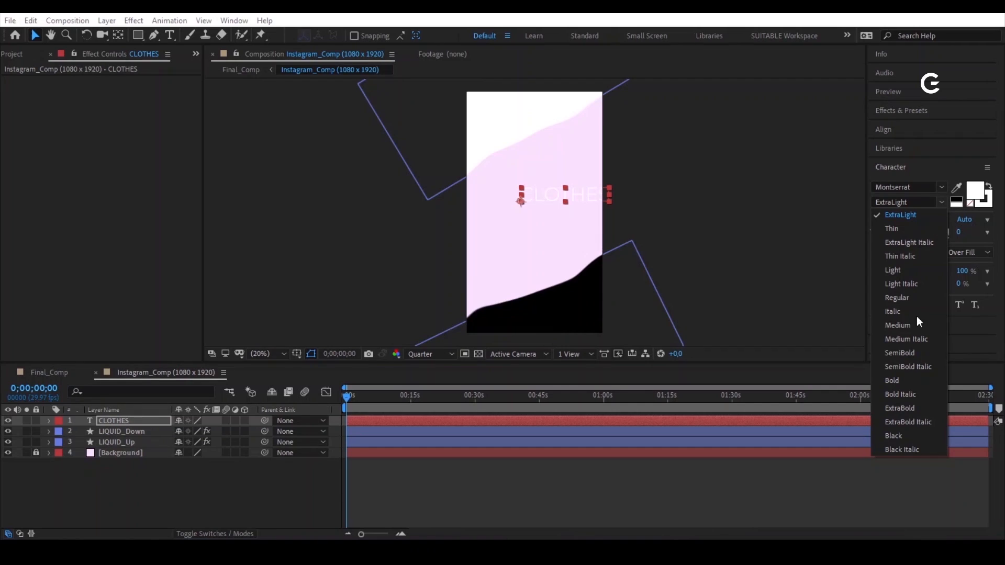
left_click(918, 355)
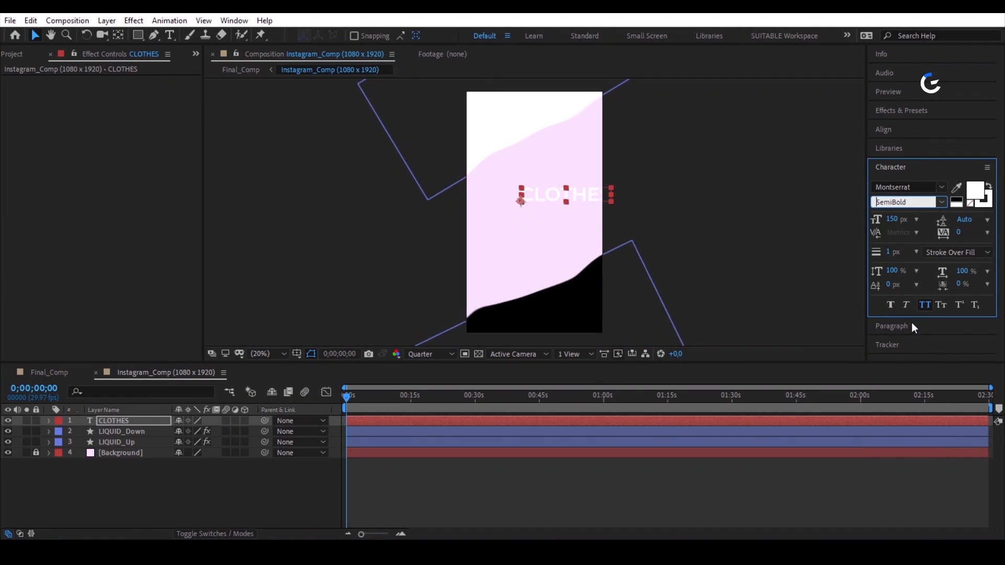
left_click(890, 305)
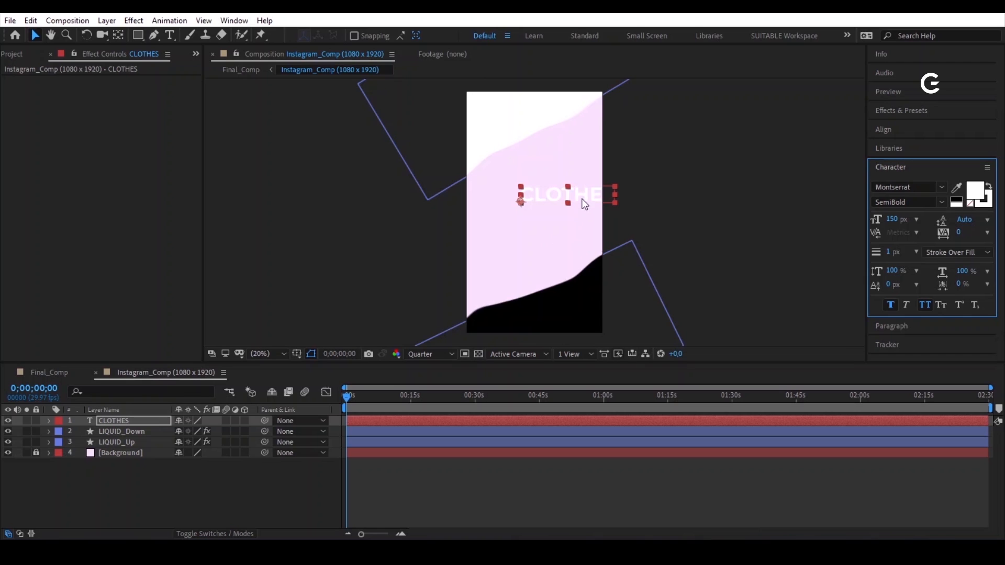
left_click_drag(584, 204, 554, 203)
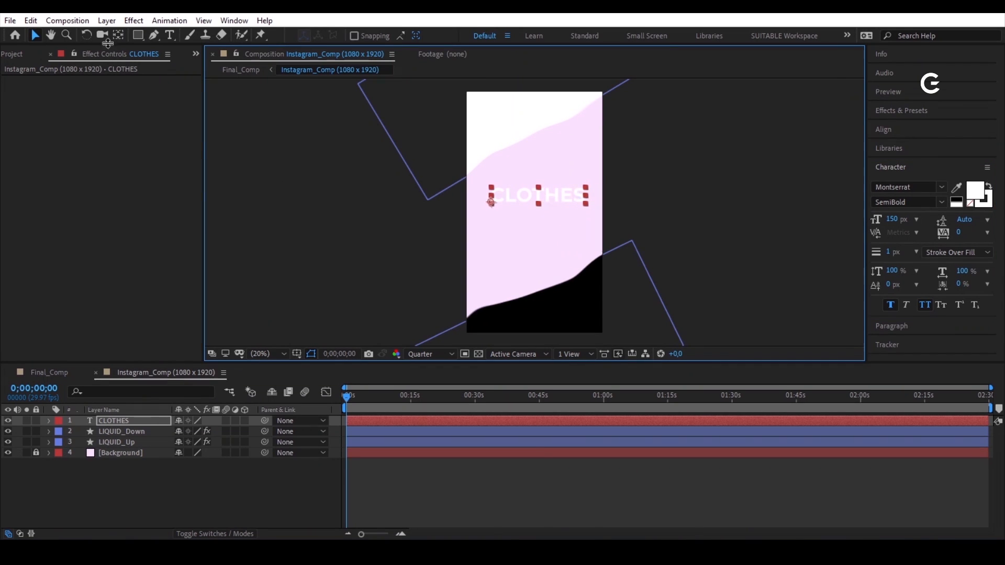
Step: Center the anchor point of the CLOTHES text layer on its content
left_click(118, 35)
key("ctrl+alt+Home")
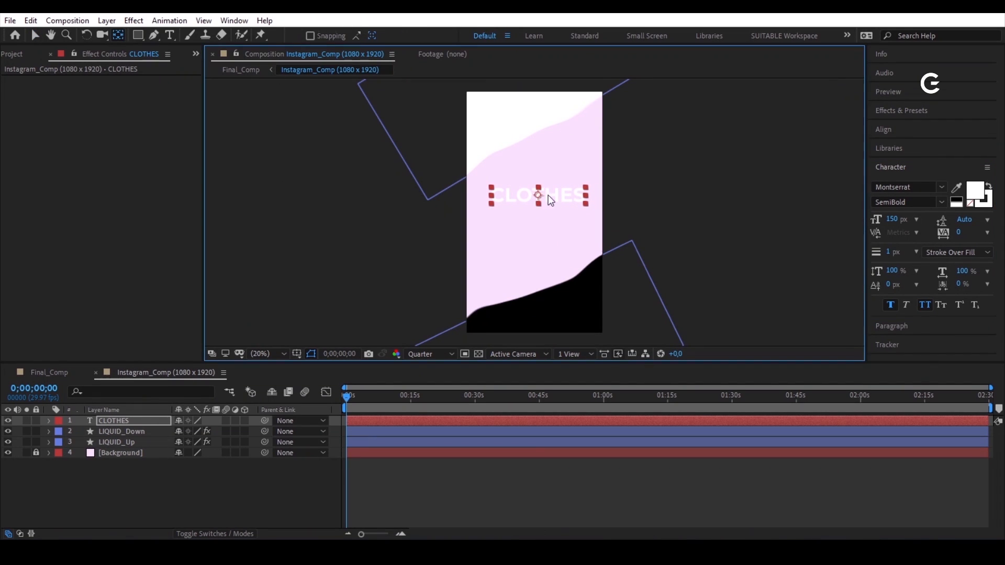
key("v")
Step: Pre-compose the CLOTHES layer into a new composition named Text_01
left_click(133, 421)
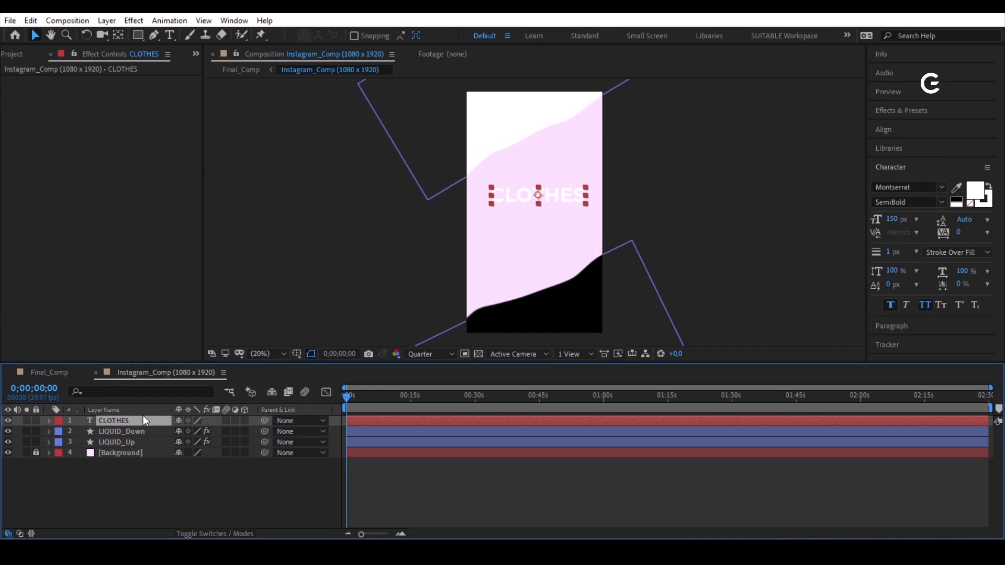
left_click(106, 20)
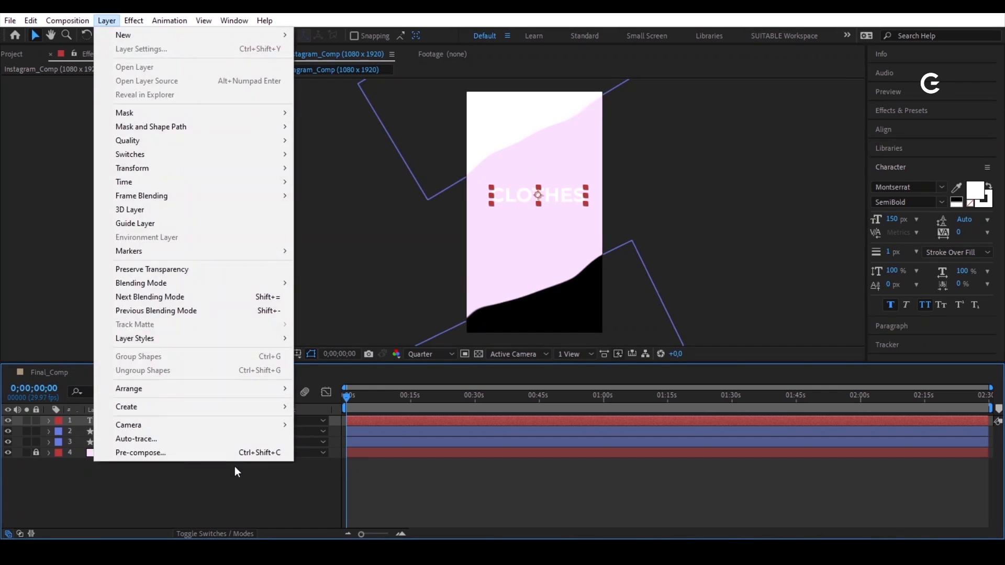
left_click(225, 450)
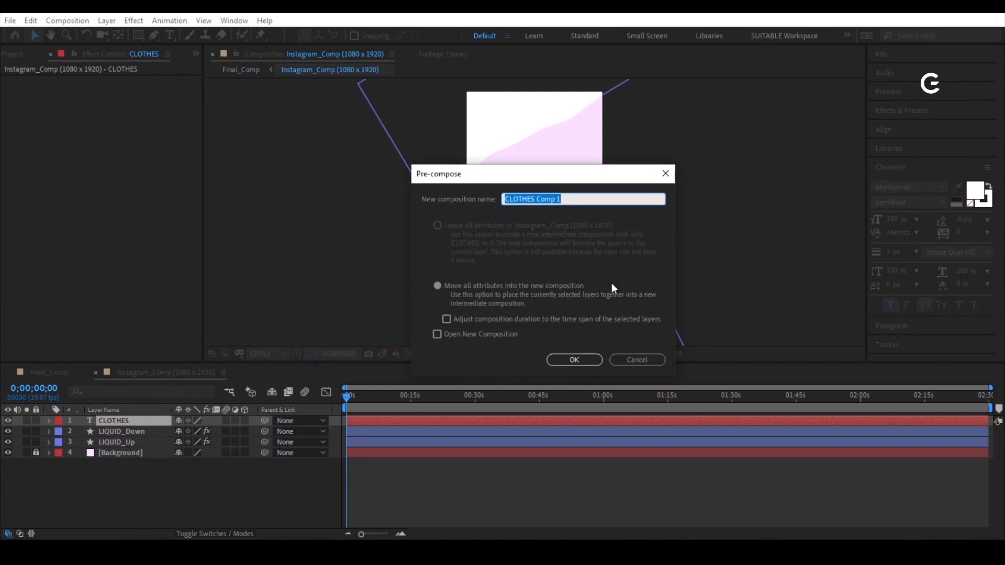
type("Text_01")
key("Return")
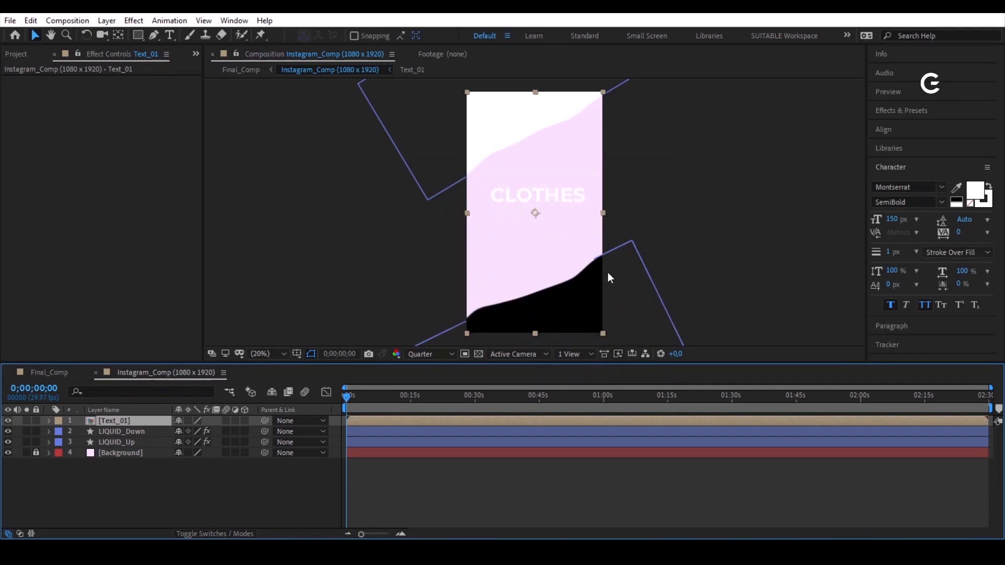
Step: Open the Text_01 composition and set its width to 5500 px and its height to 550 px
double_click(153, 420)
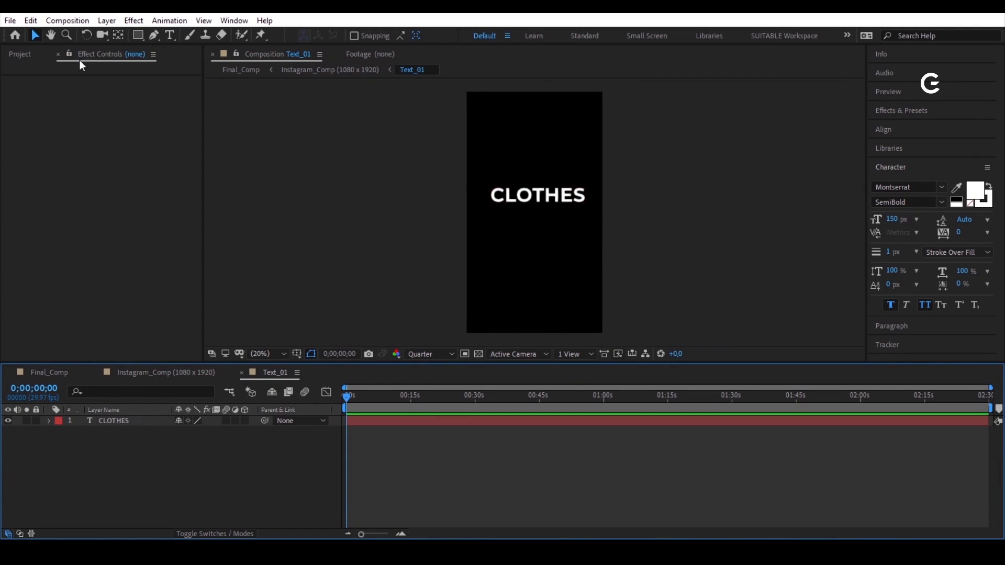
left_click(78, 20)
left_click(105, 49)
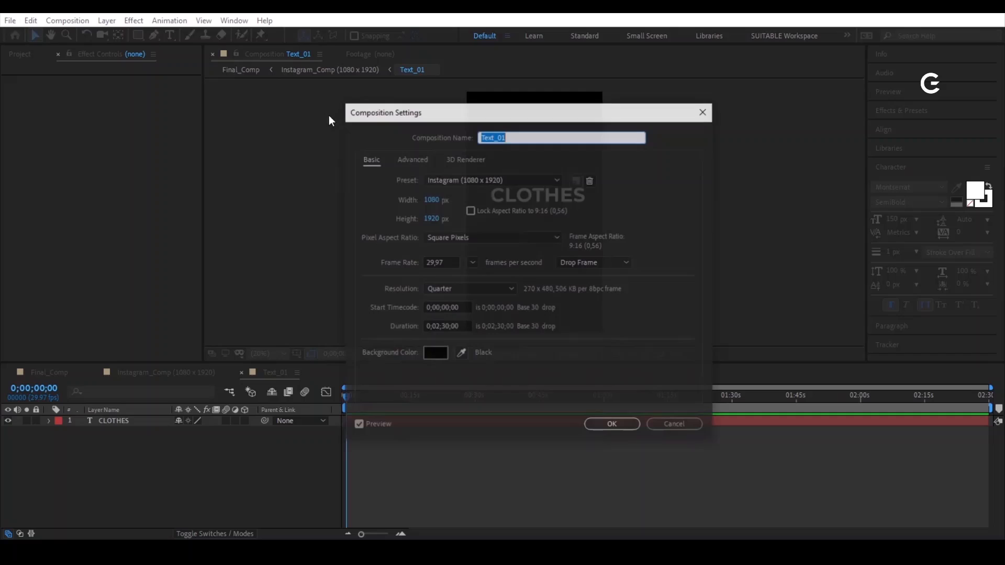
left_click(434, 200)
type("5500")
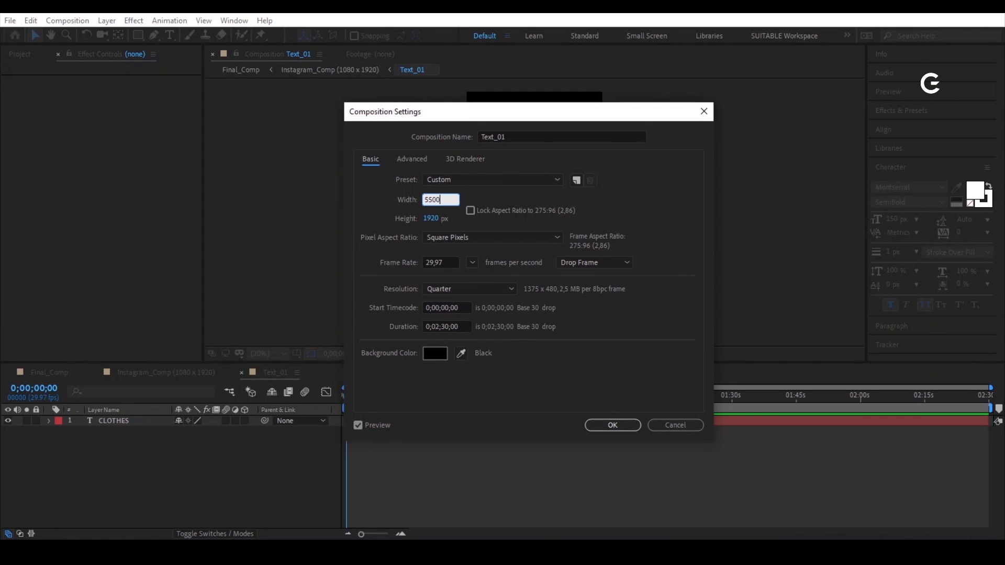
key("Tab")
type("550")
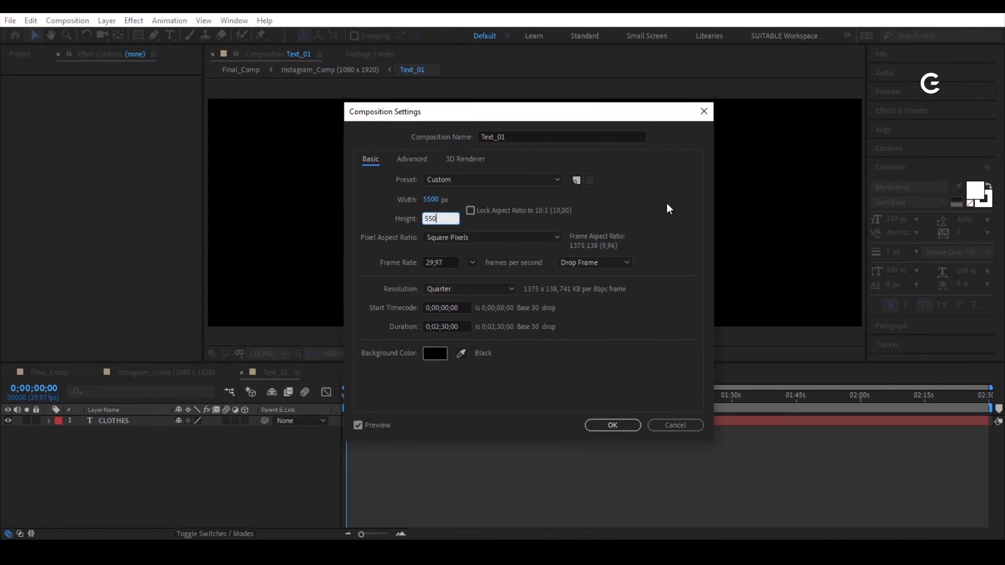
left_click(667, 203)
left_click(620, 429)
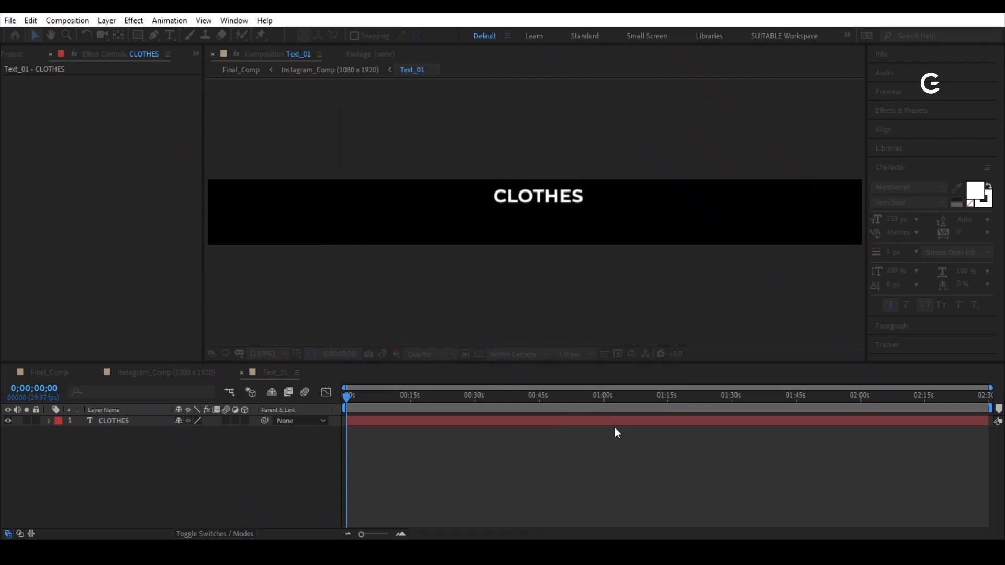
Step: Scale the CLOTHES text layer in Text_01 to 250%
left_click(570, 196)
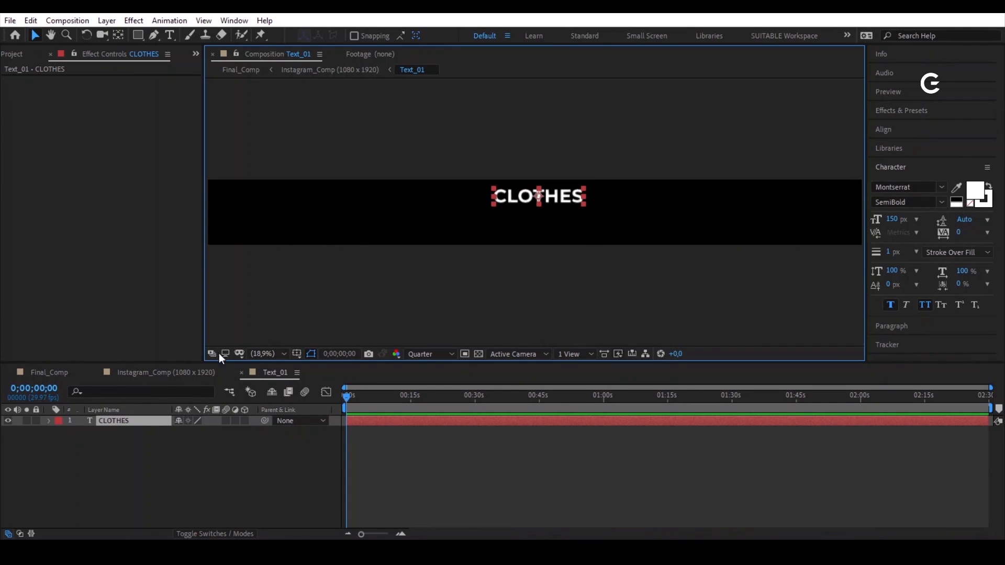
left_click(143, 422)
key("s")
left_click(195, 431)
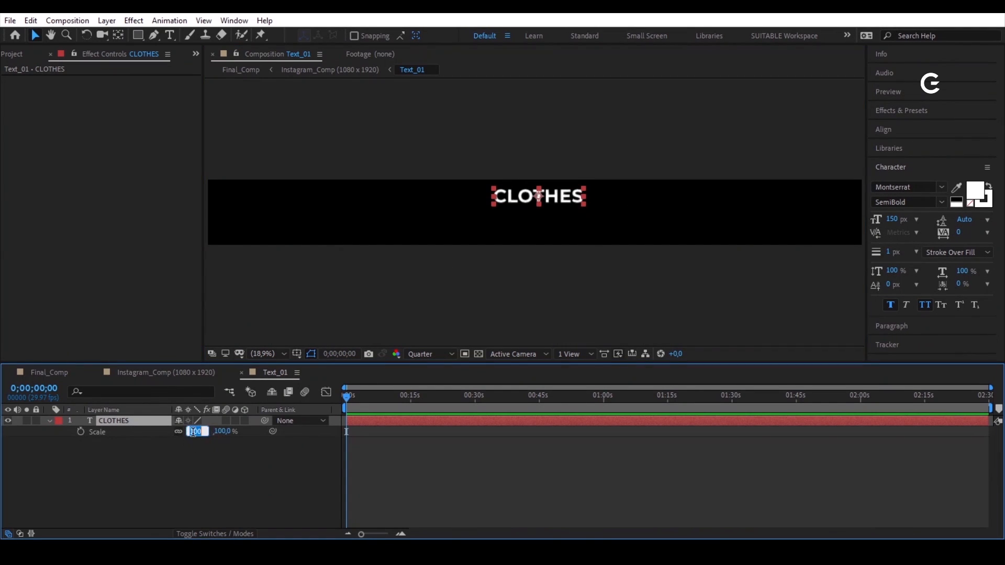
type("250")
key("Return")
key("s")
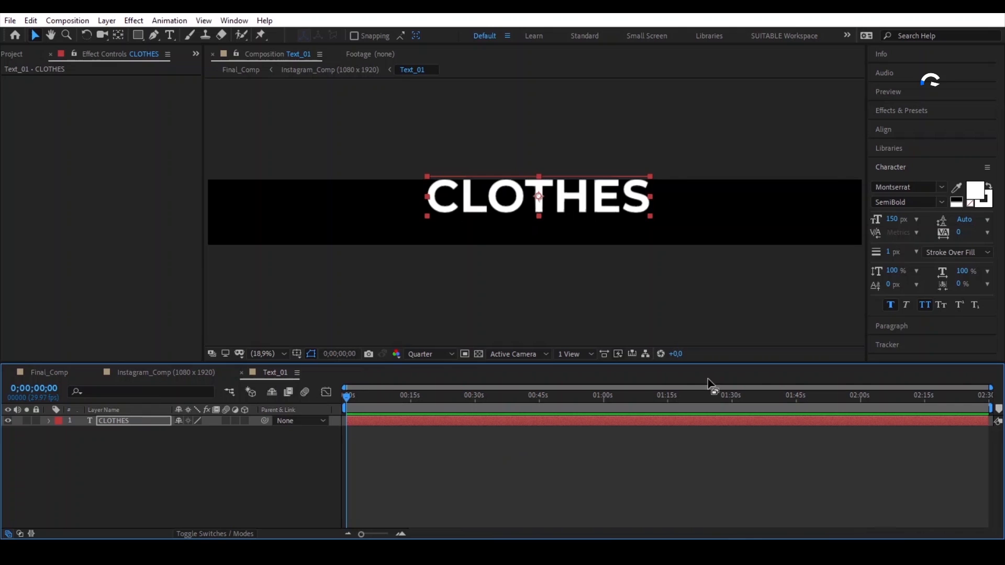
Step: Center the CLOTHES layer horizontally and vertically in the composition and display the proportional grid over the viewer
left_click(946, 131)
left_click(901, 162)
left_click(966, 161)
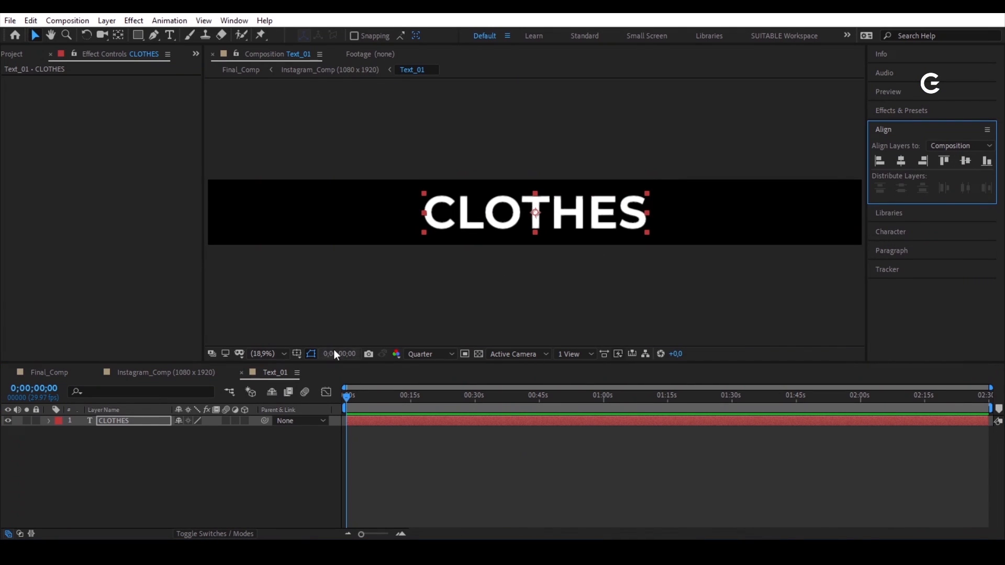
left_click(298, 354)
left_click(335, 382)
left_click(214, 469)
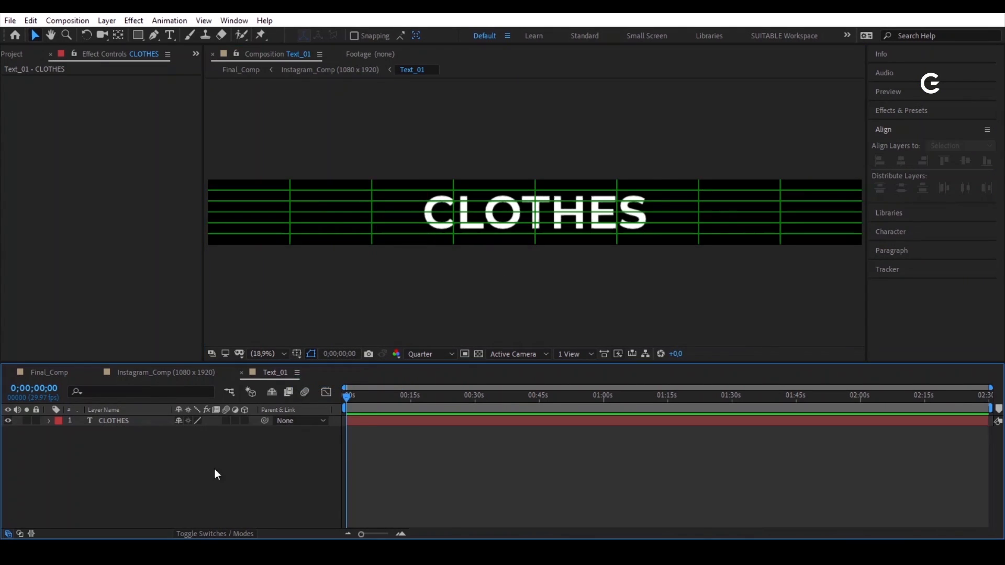
Step: Add a null object named position and parent the CLOTHES layer to it
right_click(219, 455)
mouse_move(344, 322)
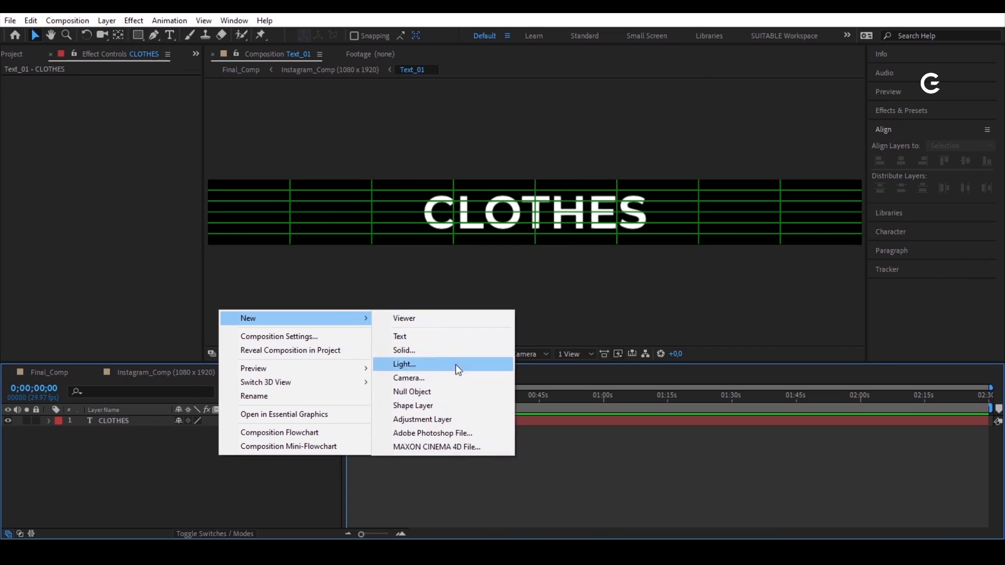
left_click(433, 390)
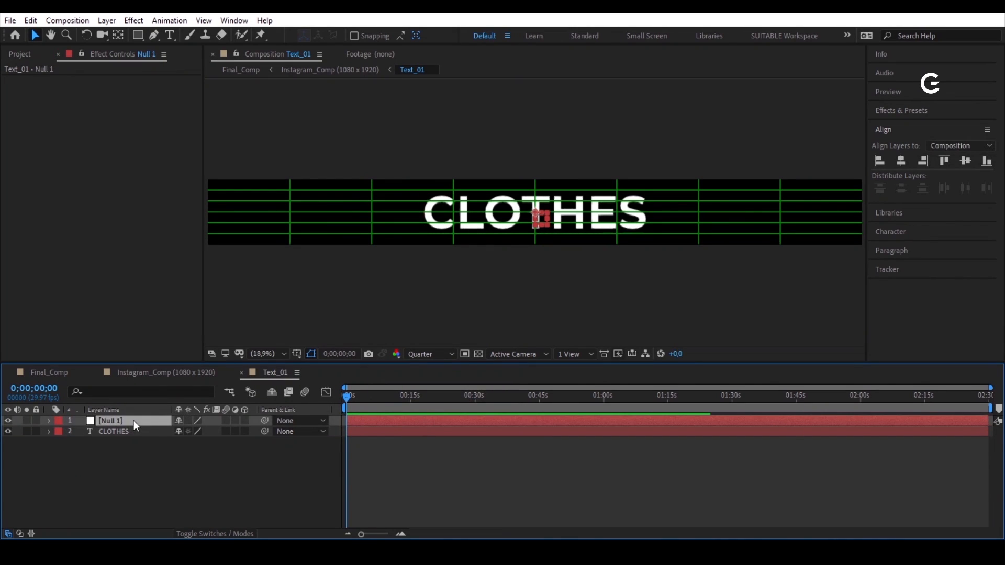
type("position")
key("Return")
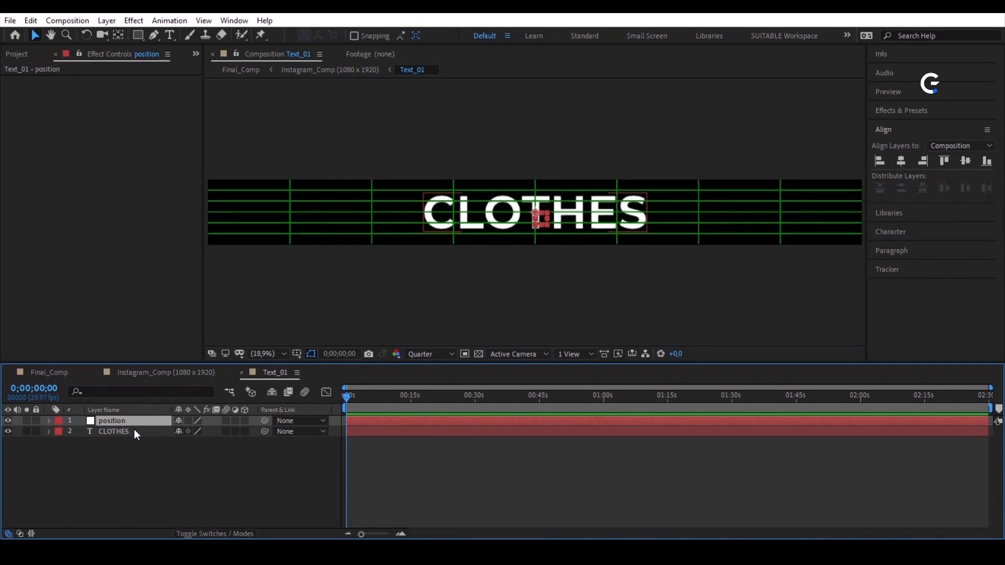
left_click(134, 430)
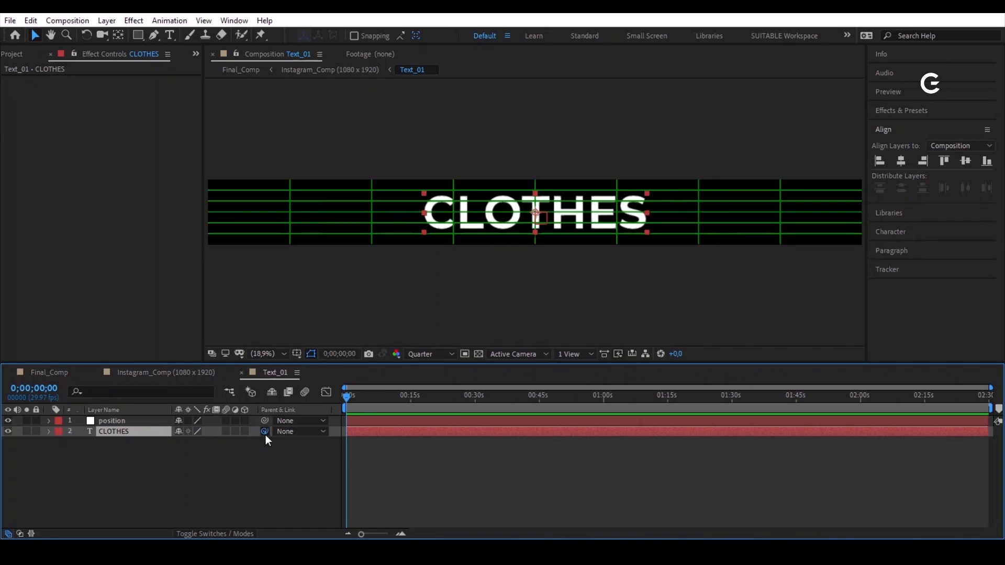
left_click_drag(265, 432, 142, 420)
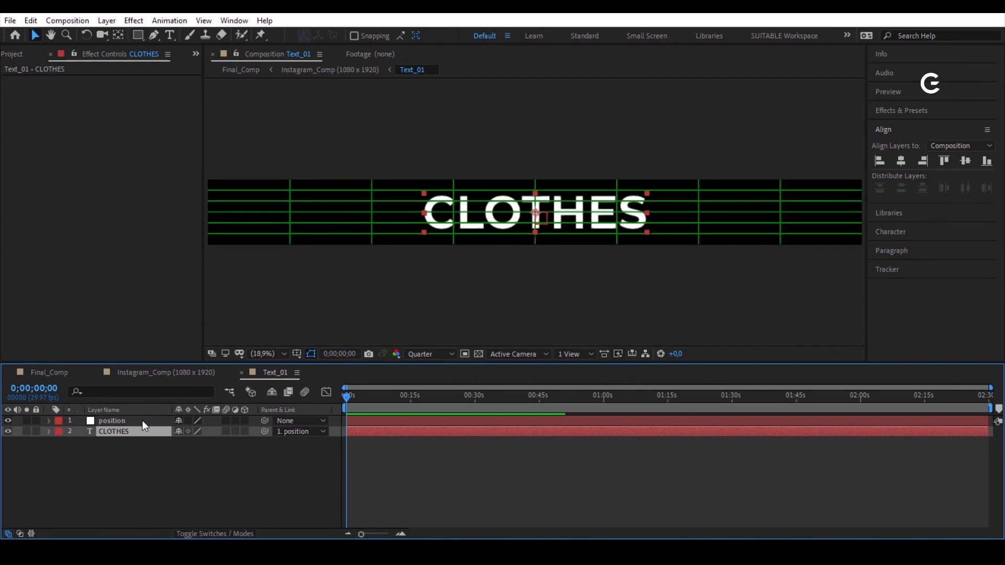
Step: Keyframe the position null's Position at 2750, 275 at 0 seconds and 2750, 677 at 1 second, and preview the motion
left_click(143, 420)
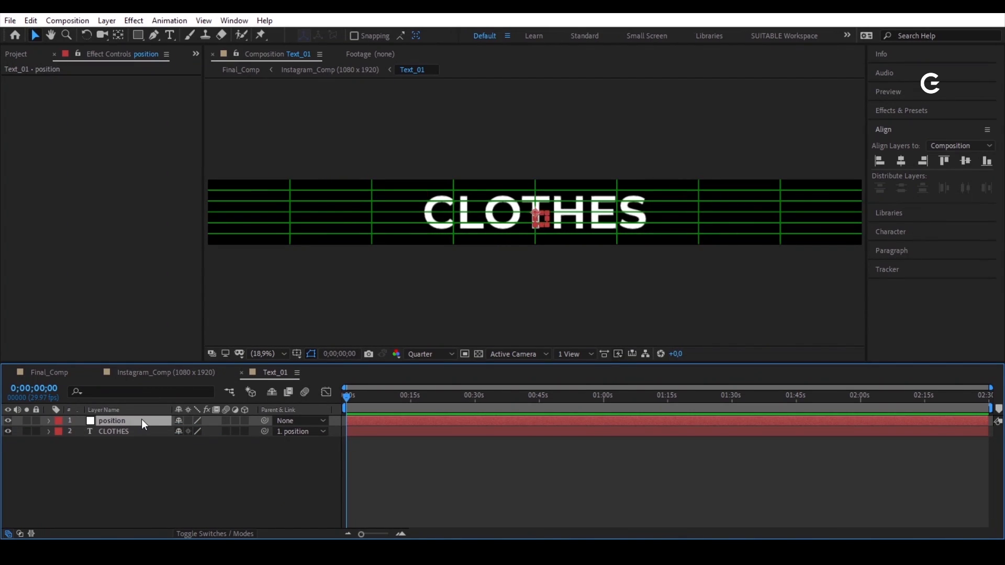
key("p")
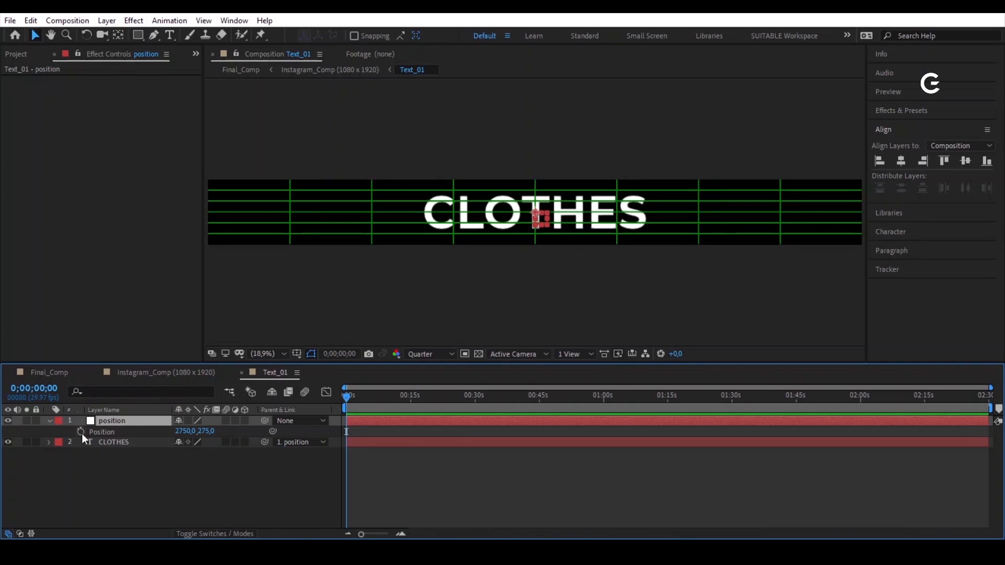
left_click(81, 432)
scroll(411, 454, "up", 4)
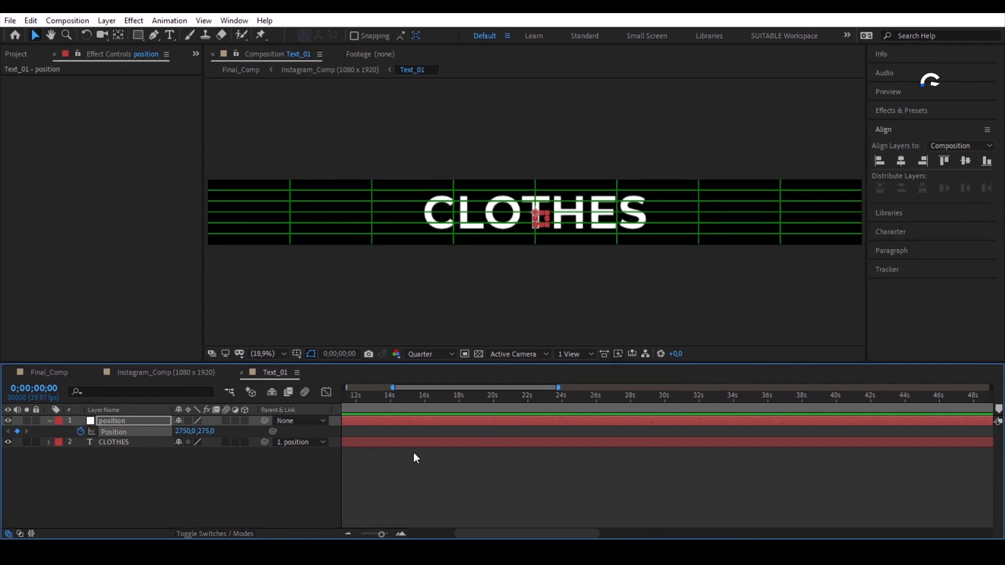
scroll(414, 452, "up", 3)
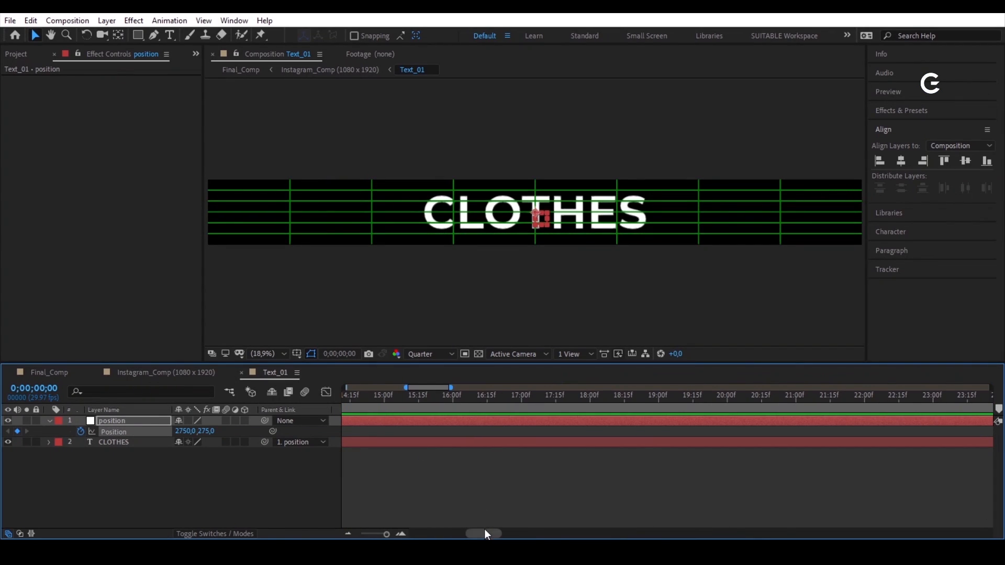
left_click_drag(485, 533, 407, 530)
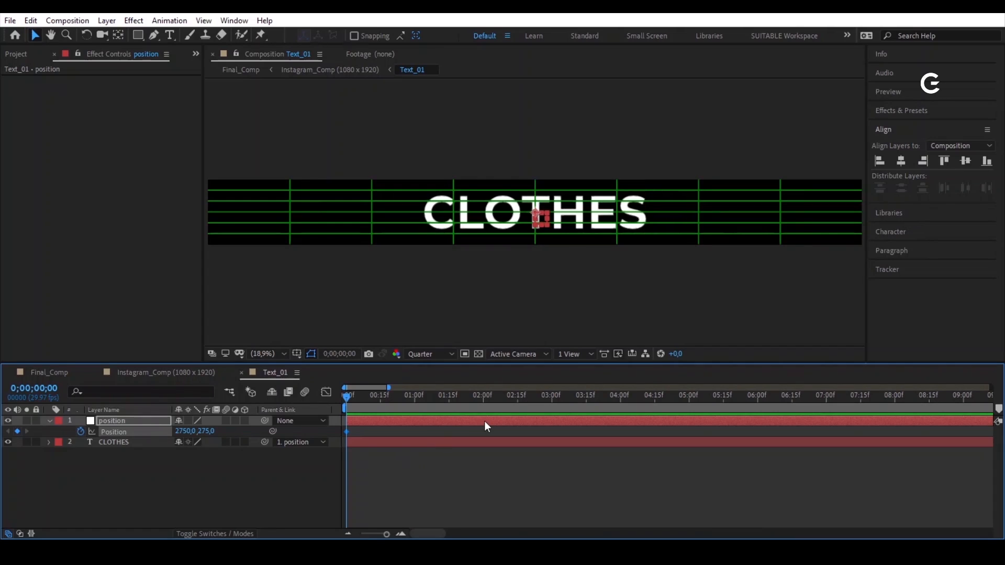
left_click(414, 398)
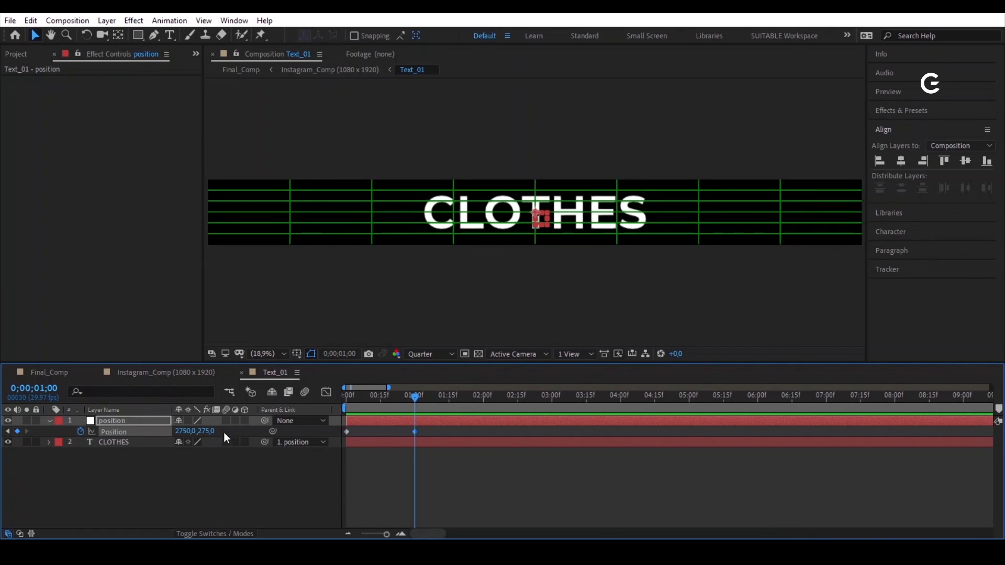
left_click_drag(207, 431, 424, 419)
key("space")
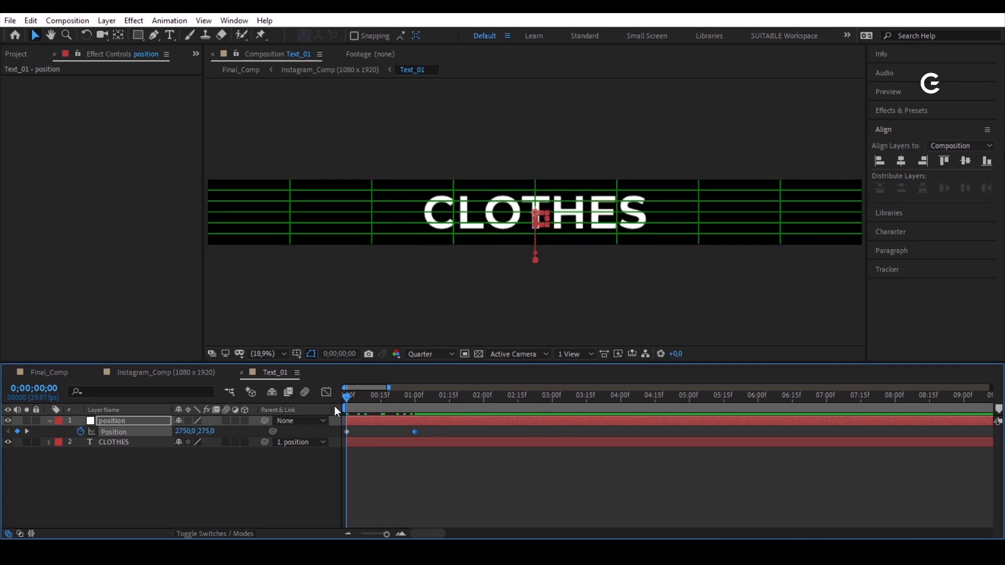
key("space")
Step: Time-reverse the null's two Position keyframes and apply Easy Ease to them
right_click(156, 431)
mouse_move(308, 412)
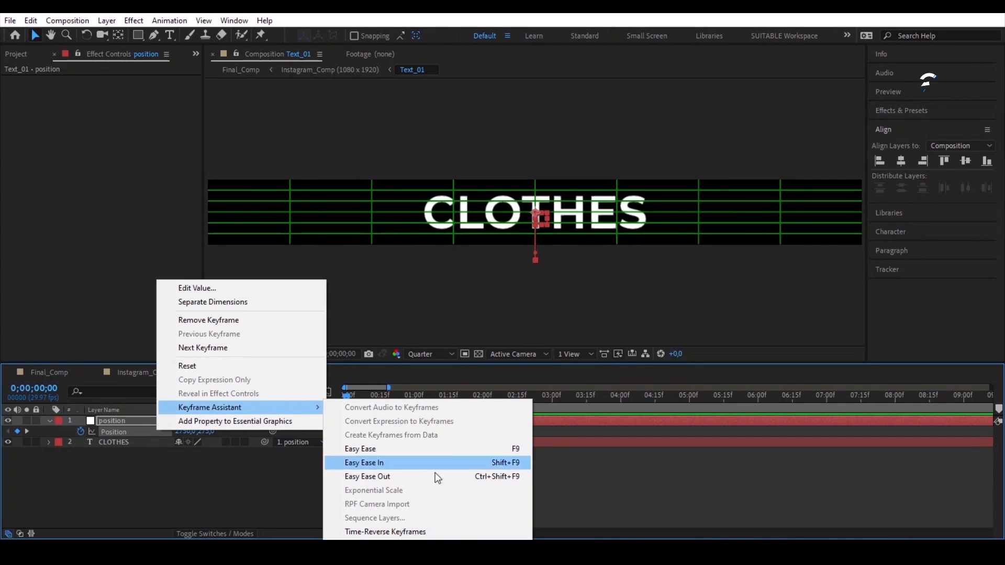
left_click(418, 527)
key("k")
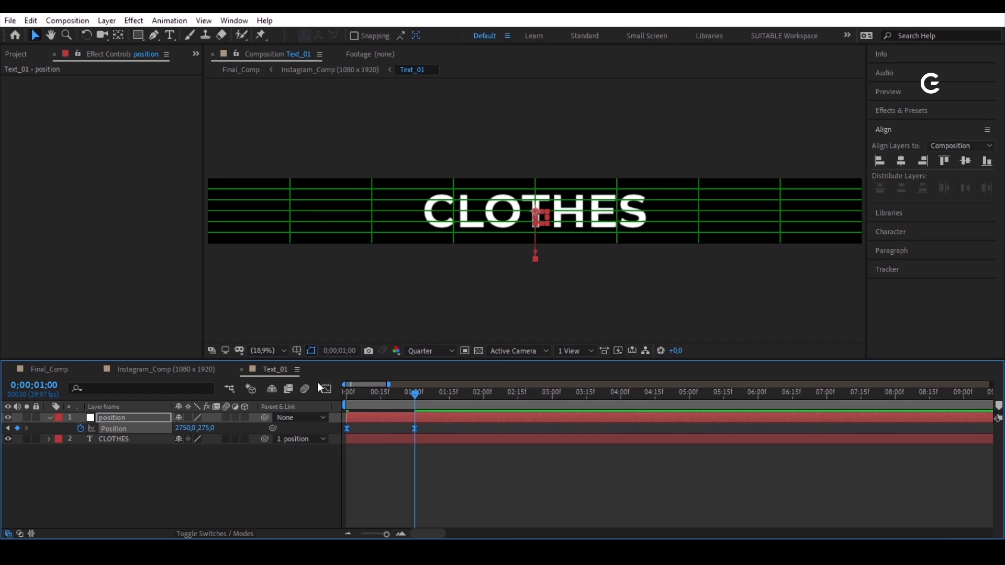
Step: Reshape the null's Position speed graph so the motion peaks early and slows gradually towards 1 second
left_click(326, 392)
left_click_drag(395, 502, 359, 500)
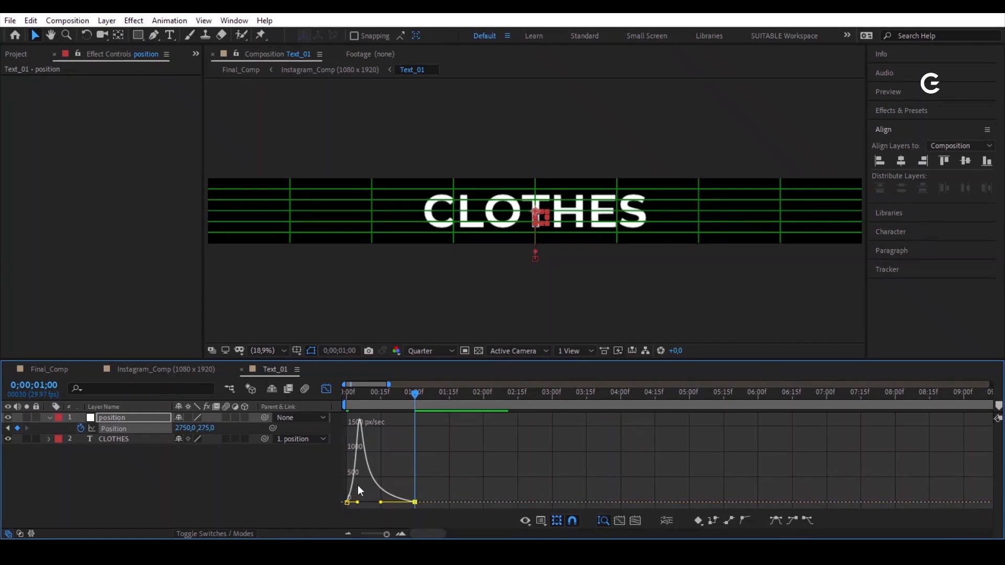
left_click(326, 388)
left_click(497, 488)
Step: Keyframe the CLOTHES layer's Opacity from 0% at frame 0 to 100% at frame 10 and preview the fade-in
left_click_drag(414, 393, 336, 440)
left_click(356, 440)
key("t")
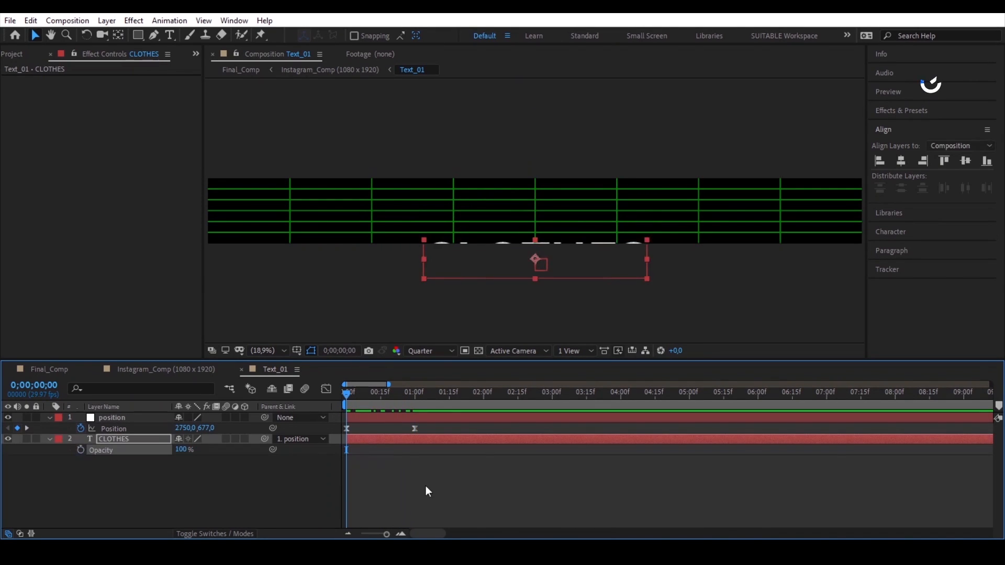
left_click(82, 450)
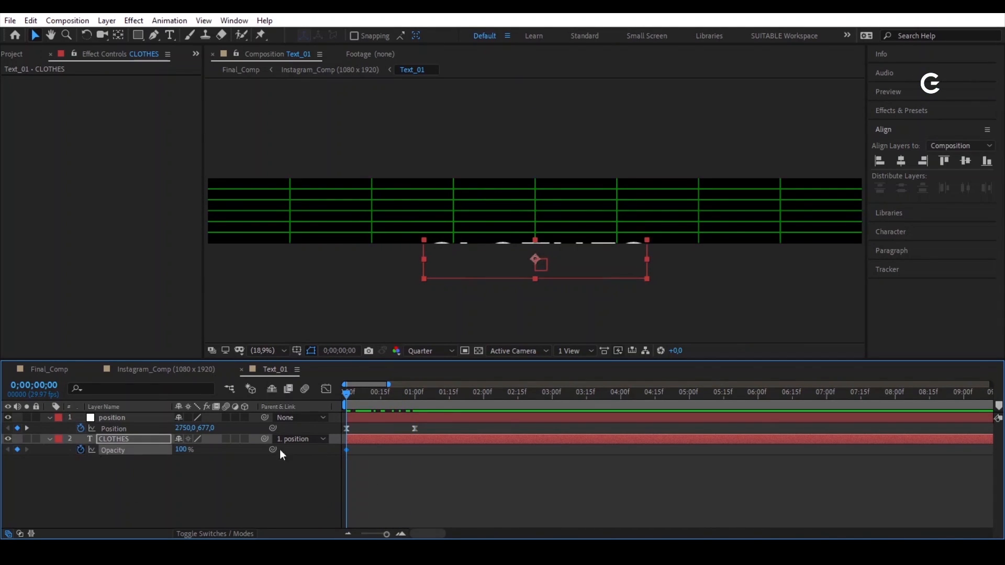
left_click(369, 394)
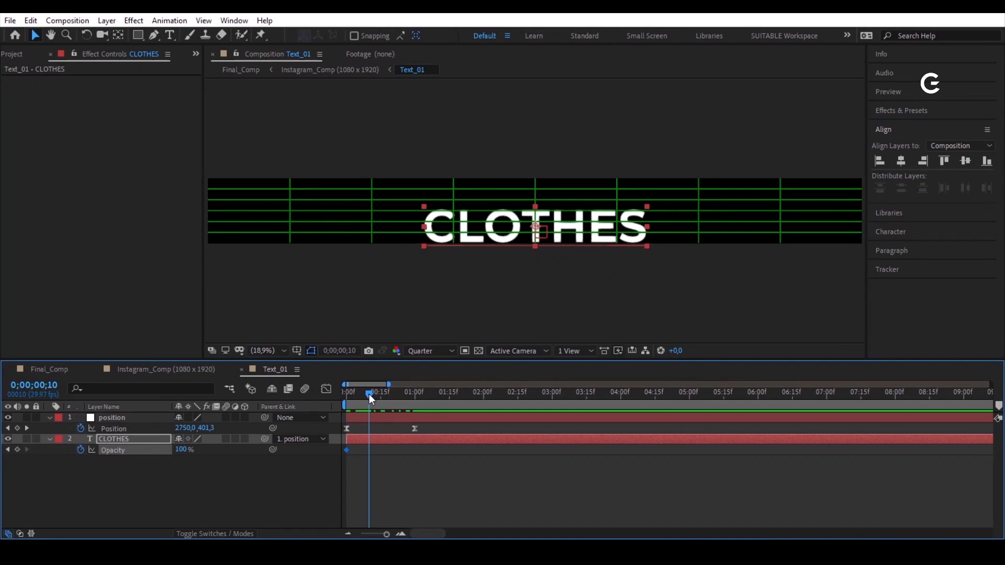
left_click(18, 450)
left_click_drag(372, 398, 335, 400)
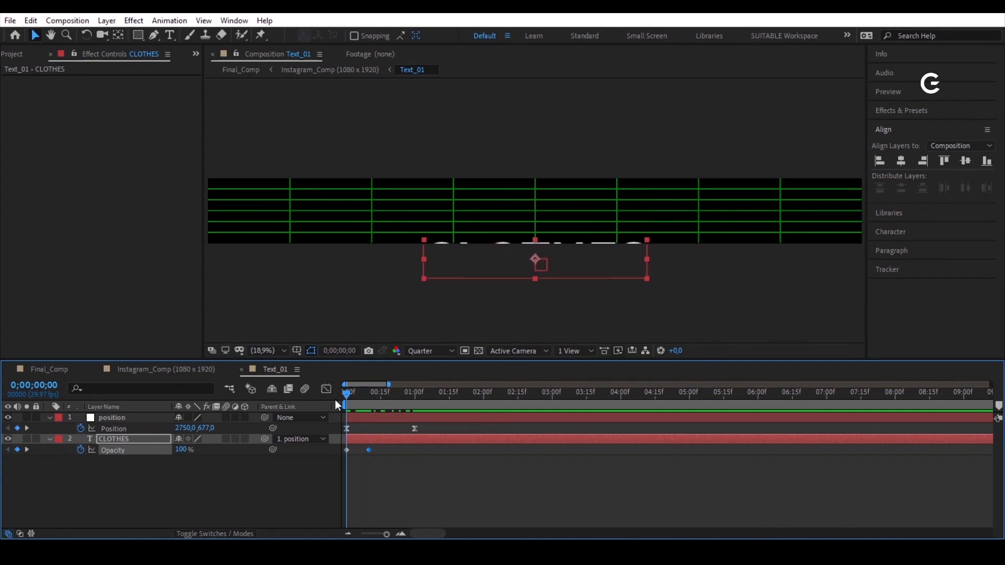
left_click_drag(183, 450, 3, 479)
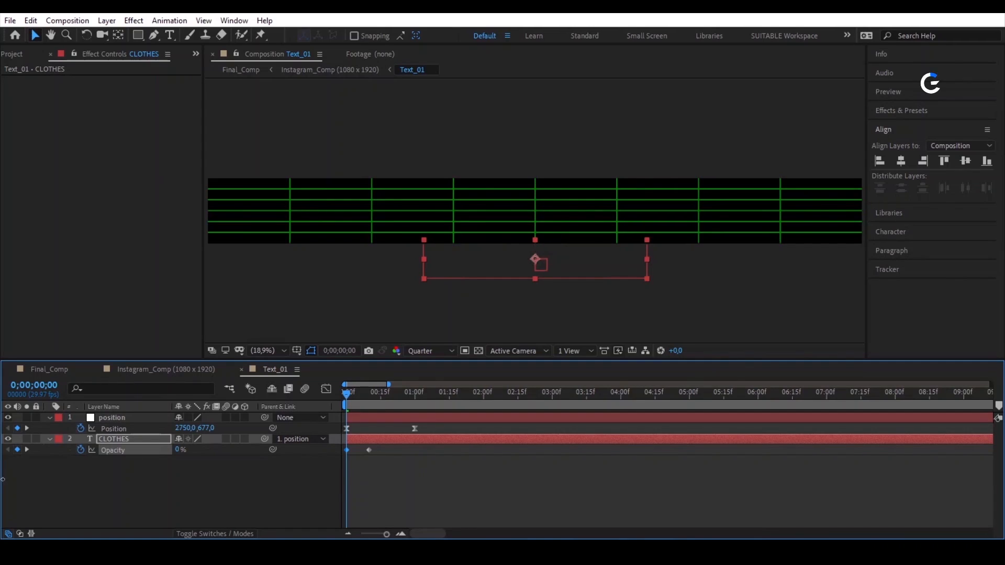
left_click(374, 477)
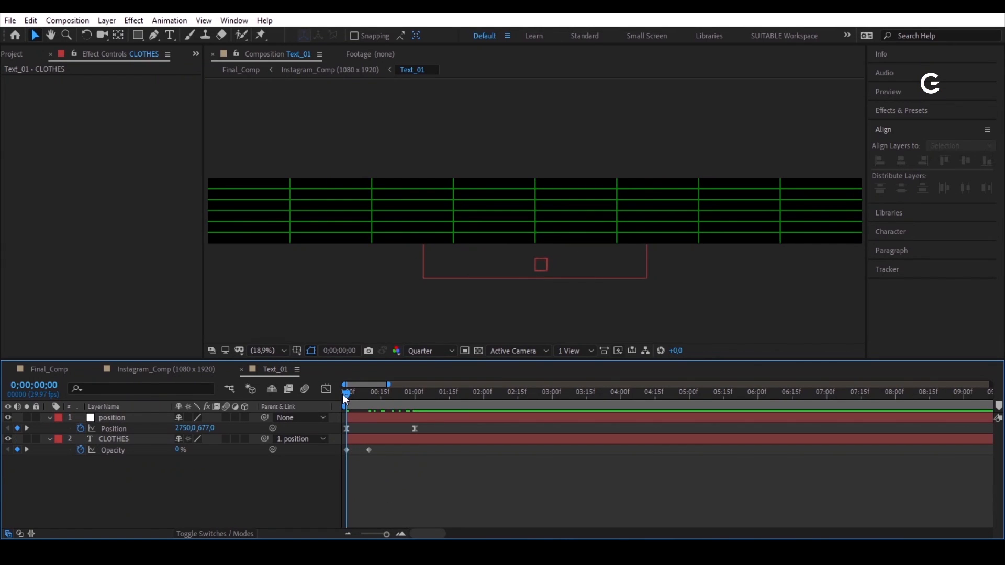
key("space")
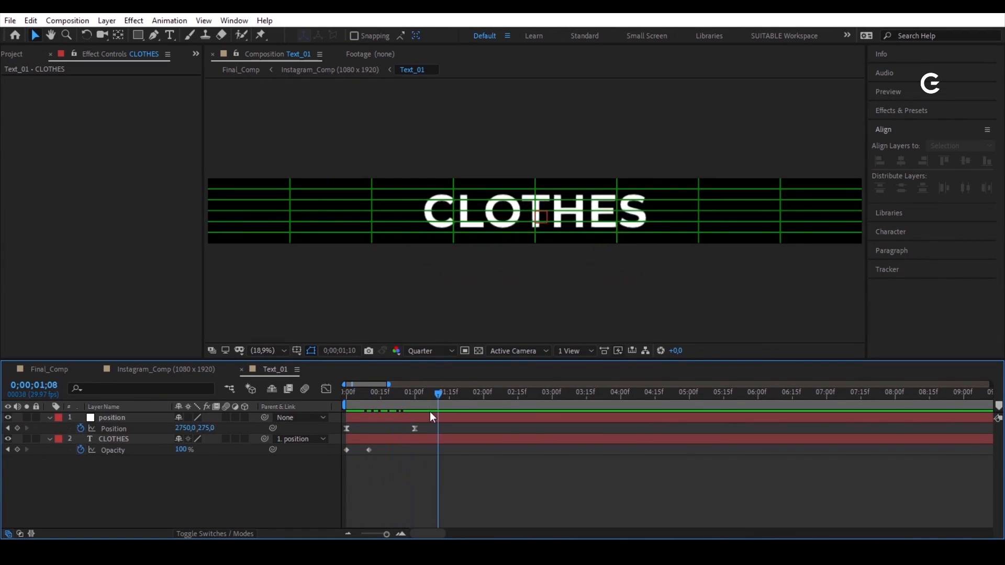
left_click_drag(430, 412, 338, 441)
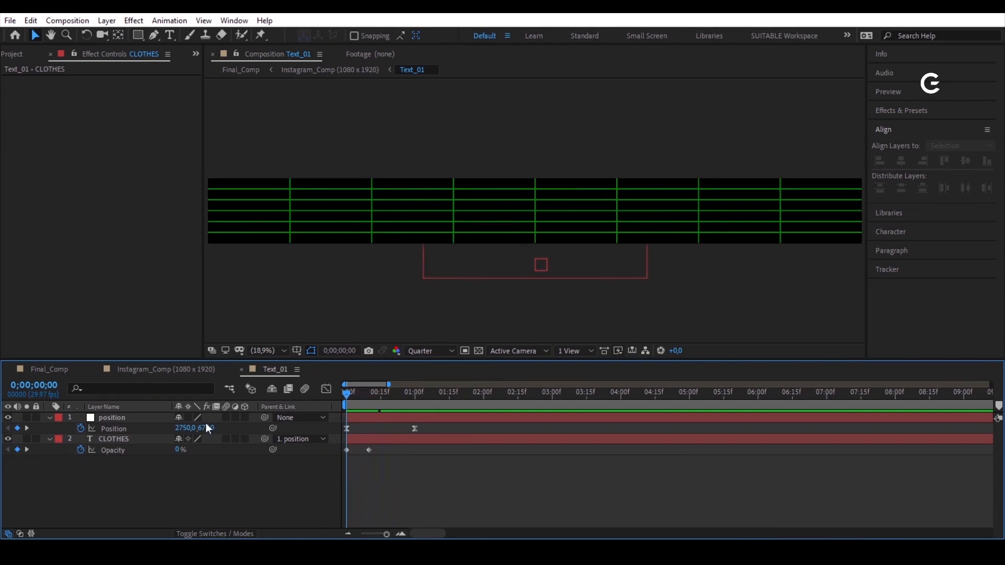
Step: In Instagram_Comp (1080 x 1920), collapse transformations on the Text_01 layer and set its label colour to red
left_click(184, 370)
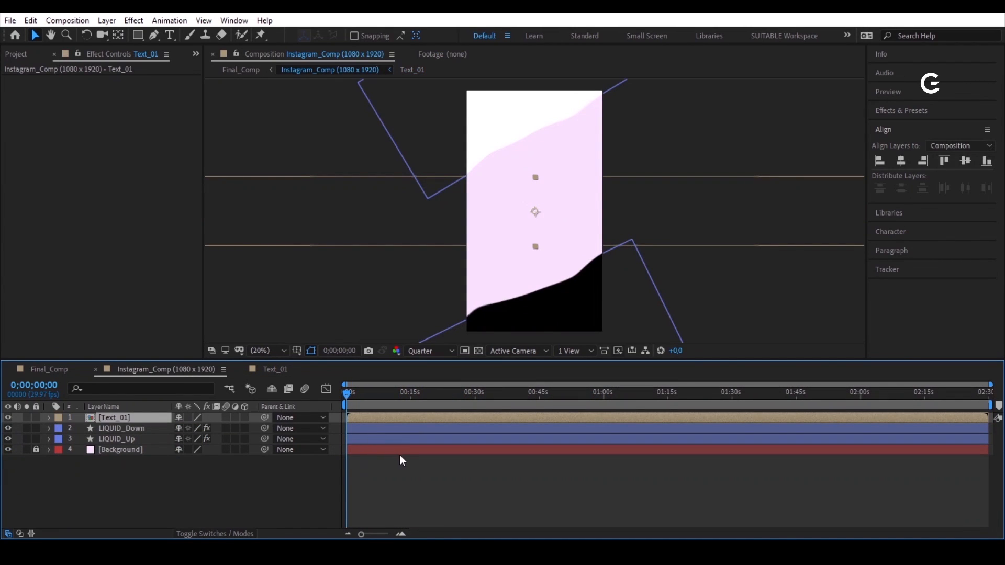
left_click(188, 417)
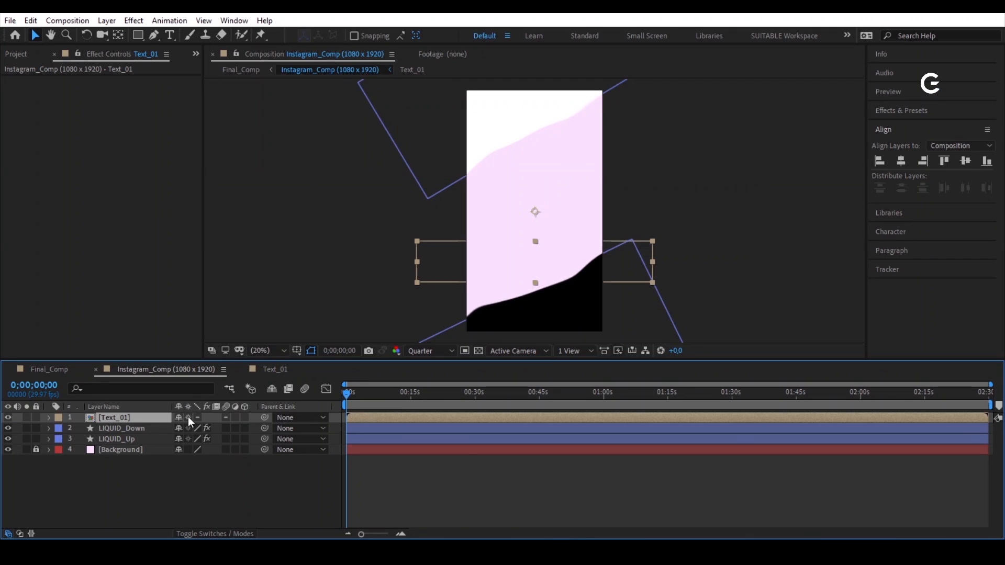
left_click(58, 417)
left_click(107, 209)
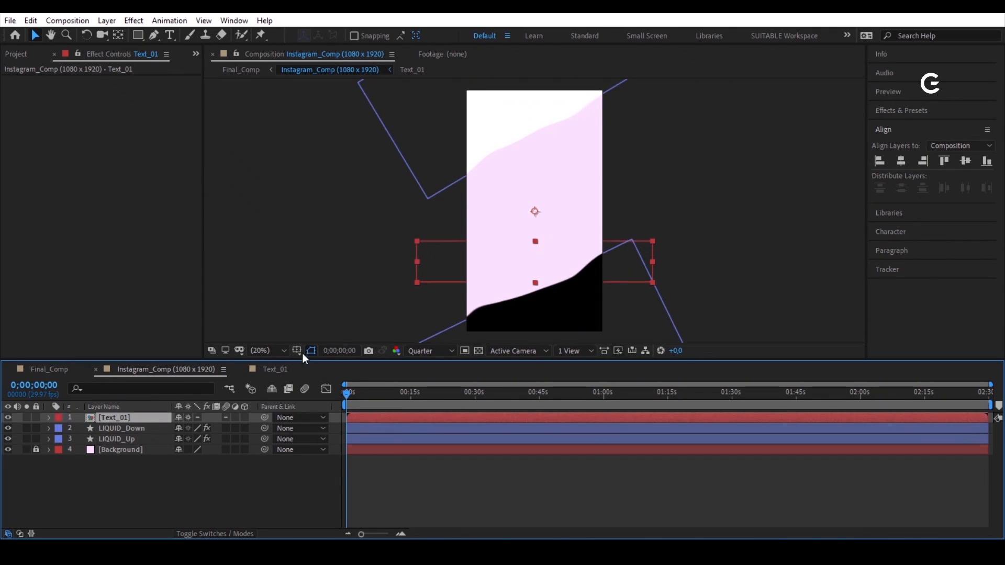
Step: Move the current time to 0;00;01;14 and scale the Text_01 layer to 20%
left_click_drag(347, 392, 352, 390)
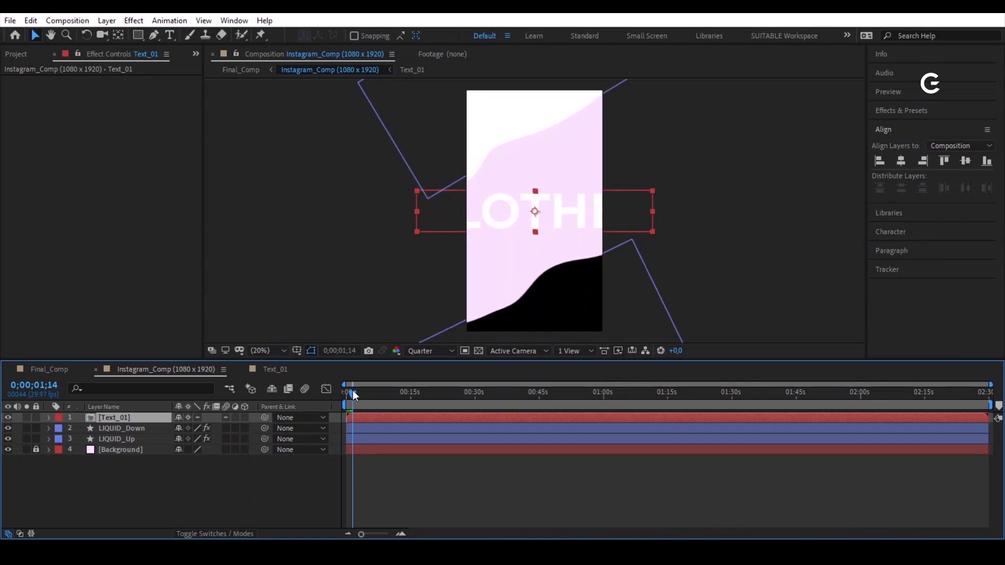
key("s")
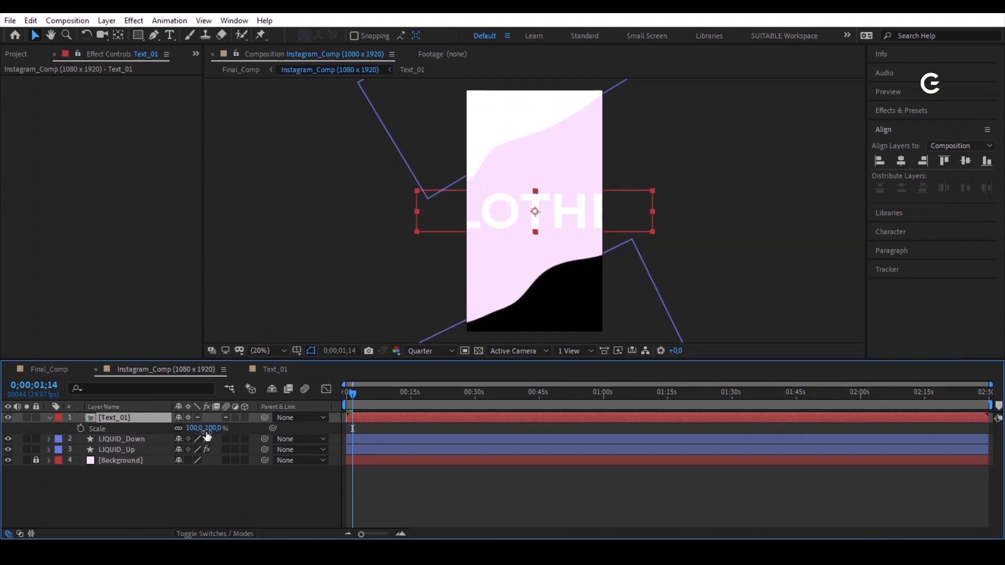
left_click(201, 428)
type("20")
key("Return")
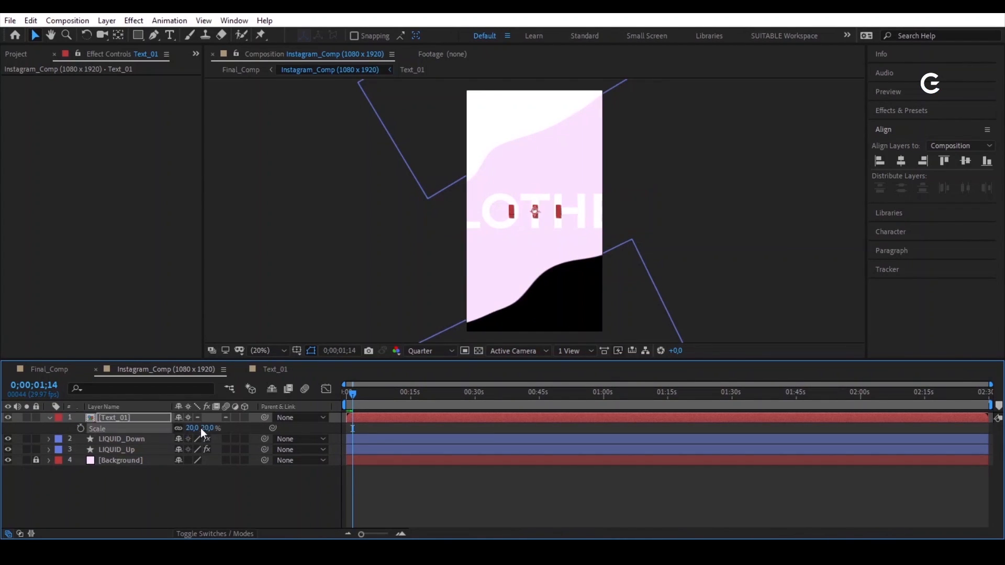
left_click(89, 158)
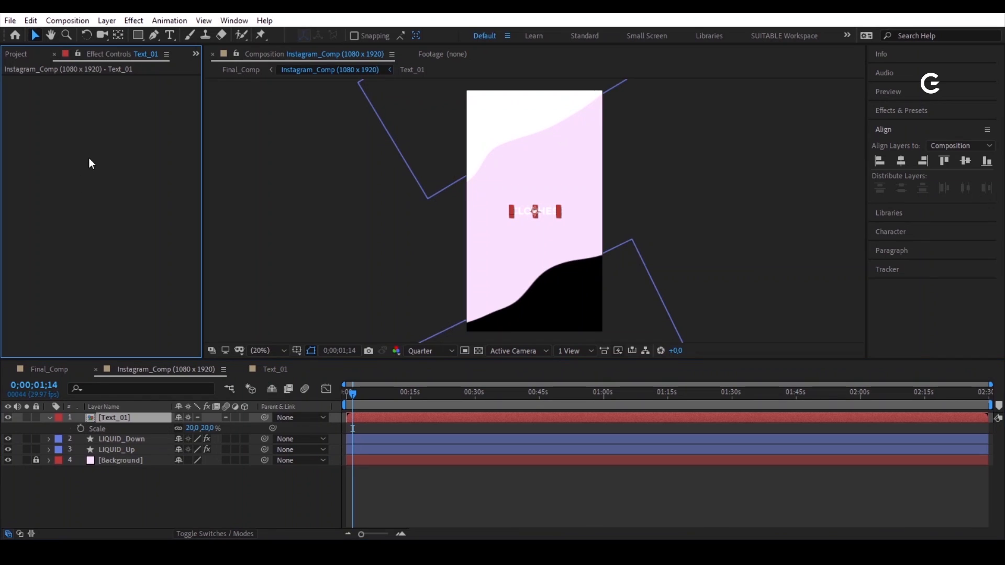
Step: Apply a Fill effect to Text_01 with black sampled from the lower liquid shape, and move the text slightly up and left
key("ctrl+space")
type("fill")
key("Return")
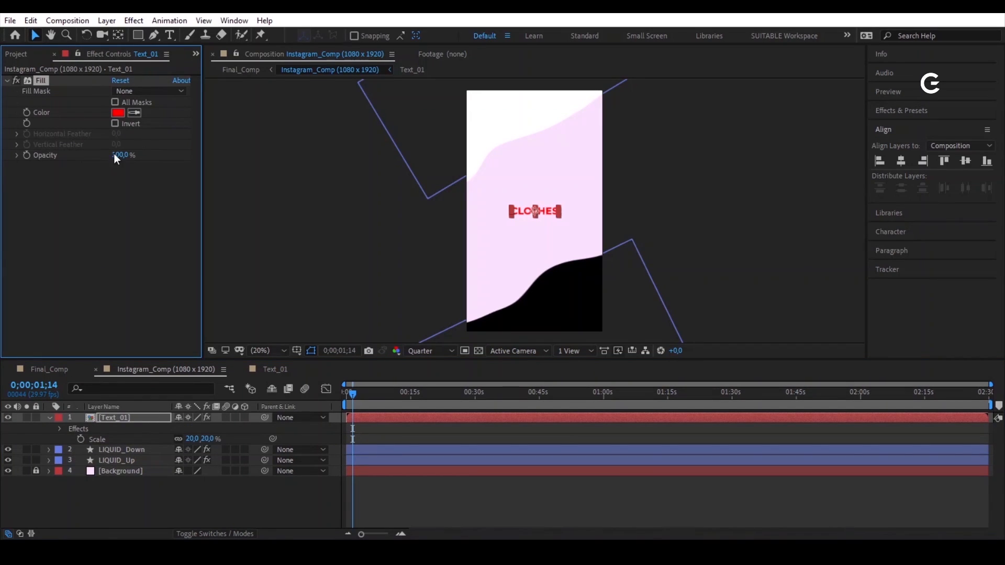
left_click(135, 113)
left_click(574, 285)
left_click(540, 482)
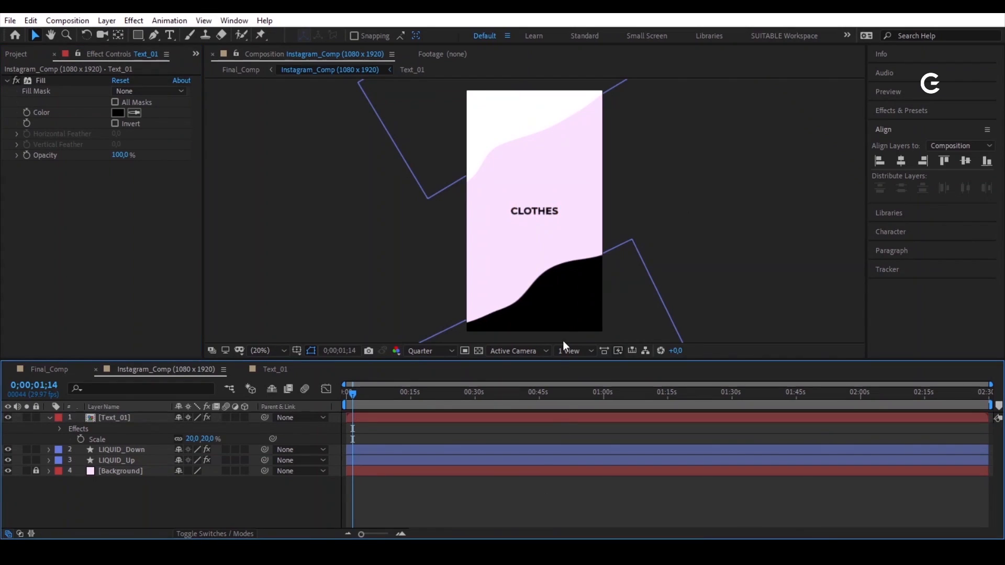
left_click_drag(548, 211, 533, 193)
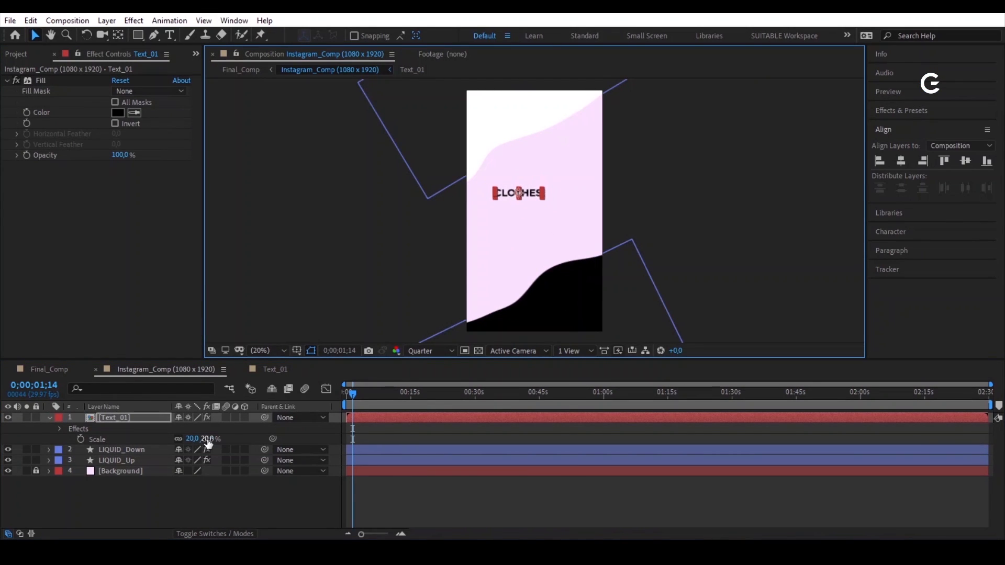
left_click(483, 501)
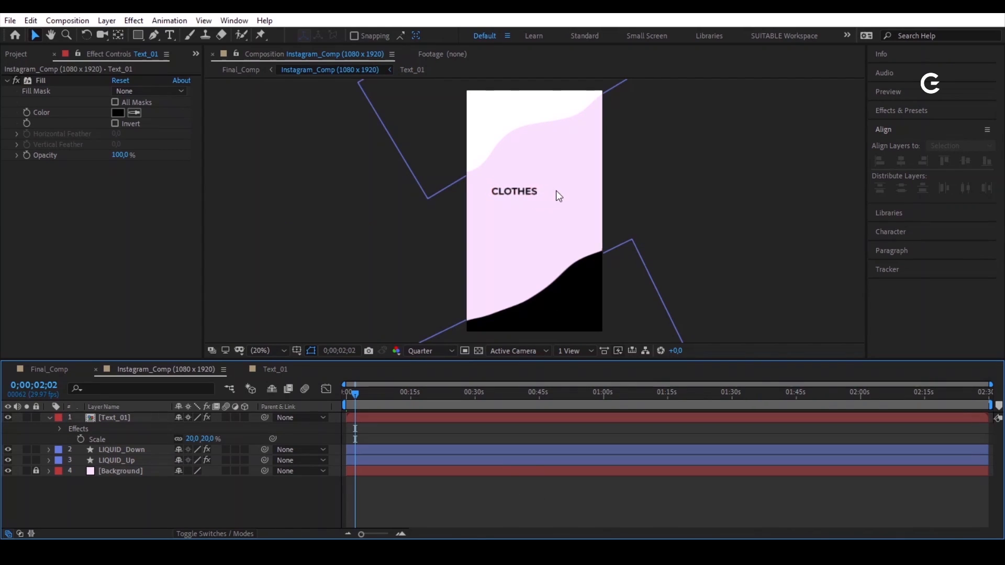
Step: Reveal the Text_01 layer's source in the project and duplicate that composition
left_click(125, 417)
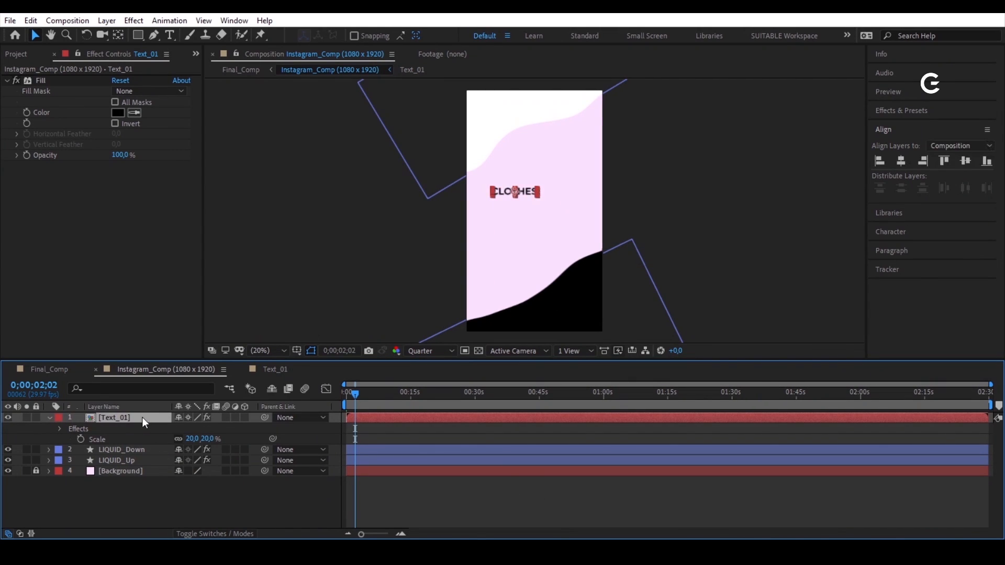
right_click(147, 416)
mouse_move(288, 317)
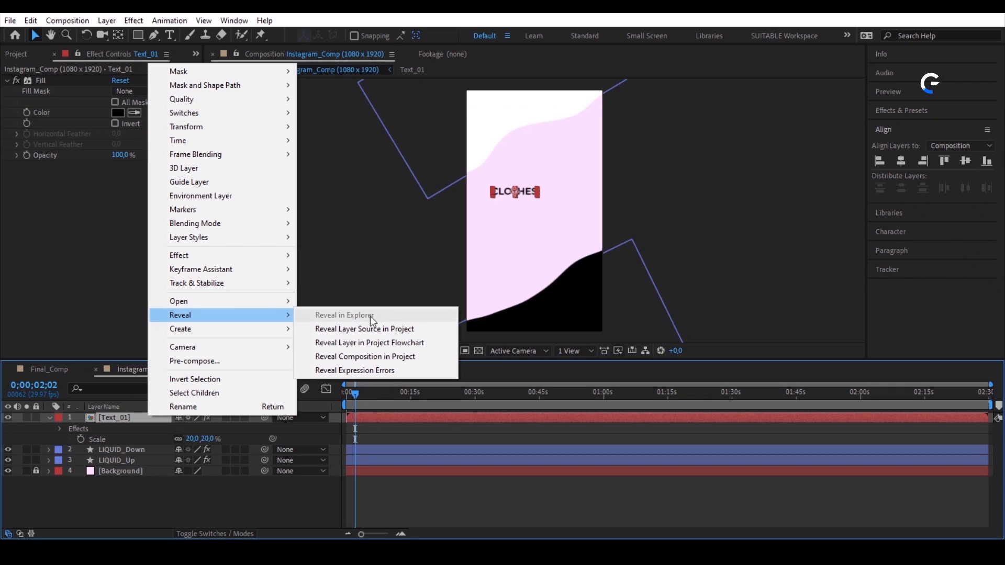
left_click(398, 324)
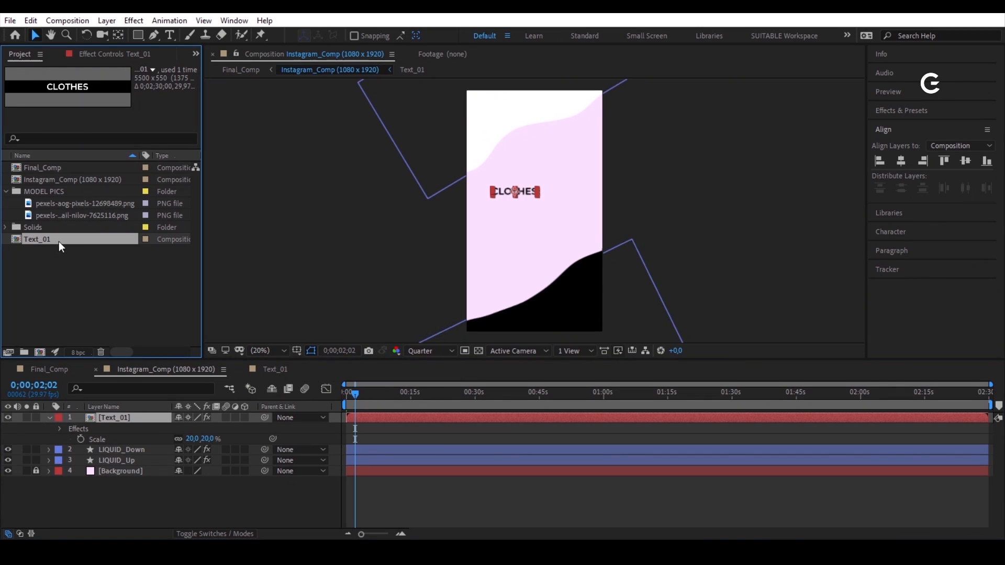
left_click(31, 21)
left_click(106, 182)
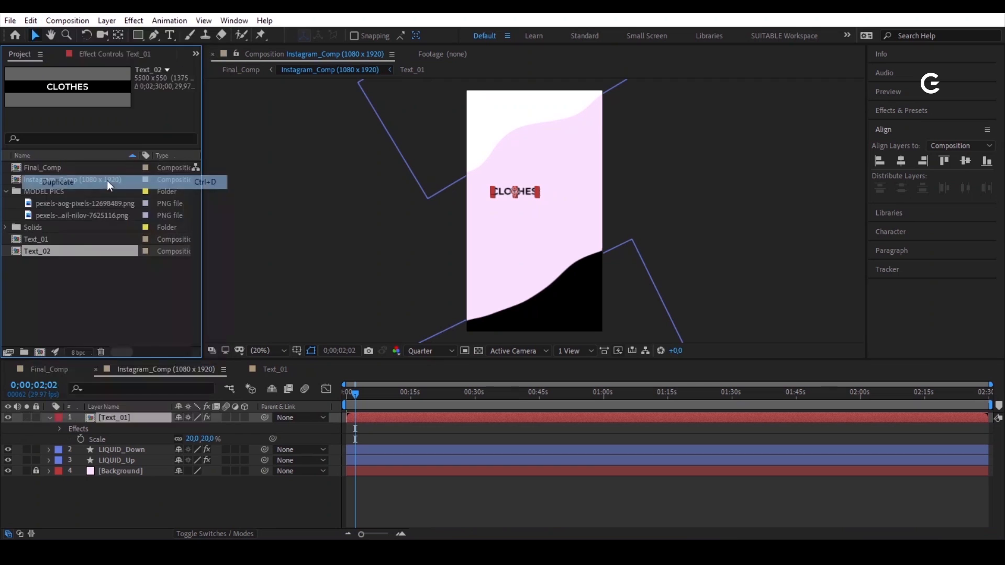
Step: Add Text_02 to Instagram_Comp as the topmost layer with collapsed transformations, and scale it to 20%
left_click_drag(18, 251, 105, 414)
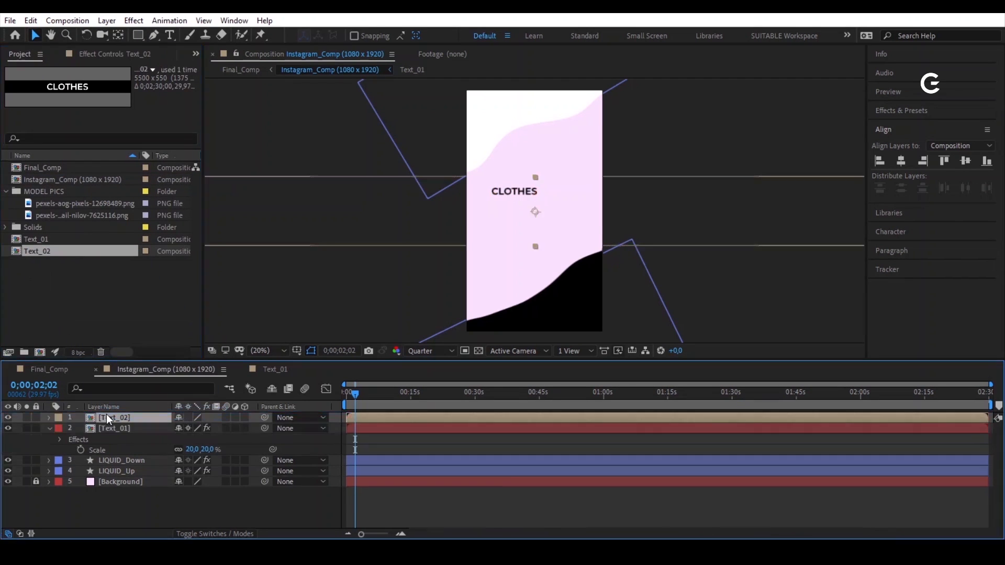
left_click(189, 417)
key("s")
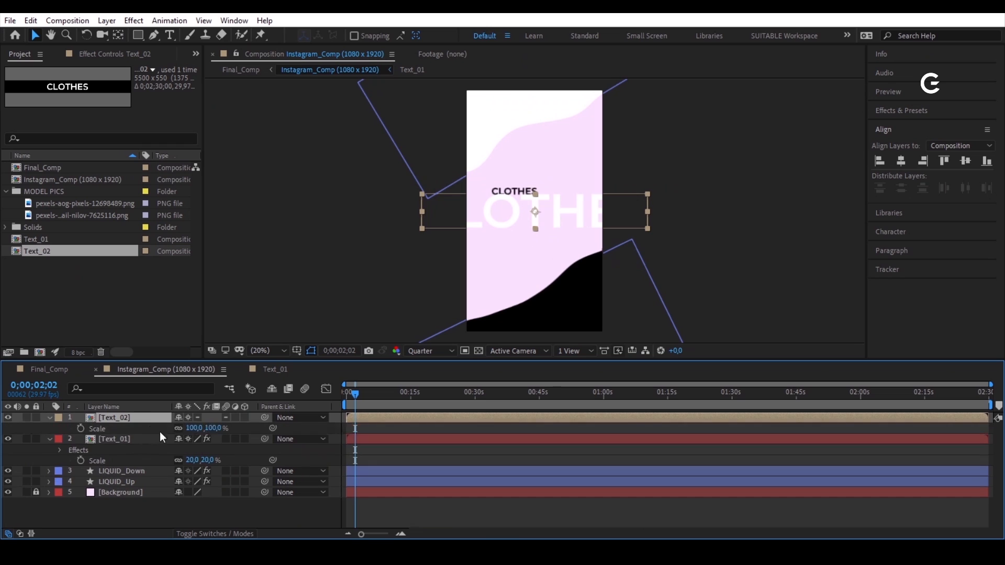
left_click(199, 428)
type("20")
key("Return")
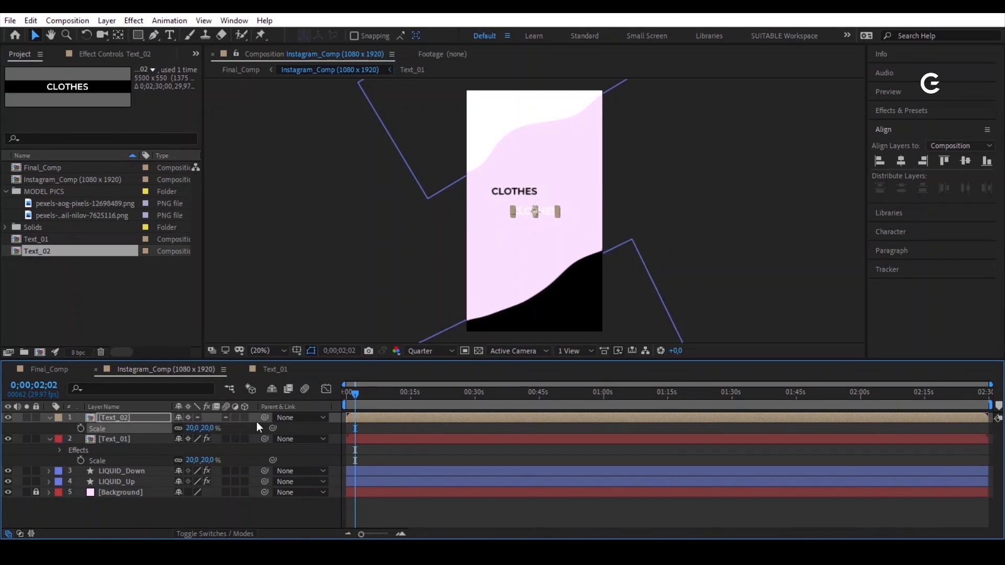
Step: Apply a Fill effect to the Text_02 layer and set its colour to black with the eyedropper
left_click(102, 61)
key("ctrl+space")
type("fill")
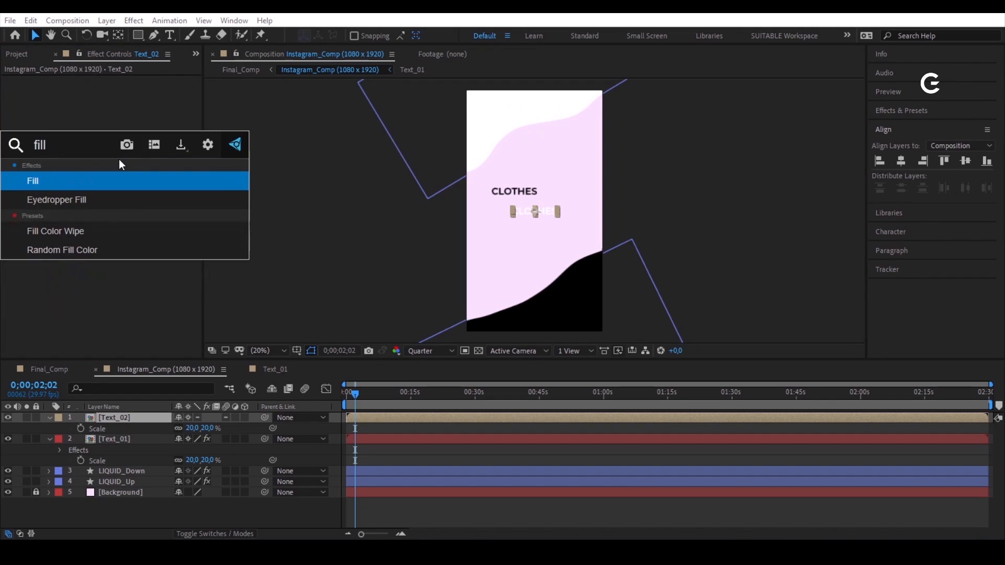
key("Return")
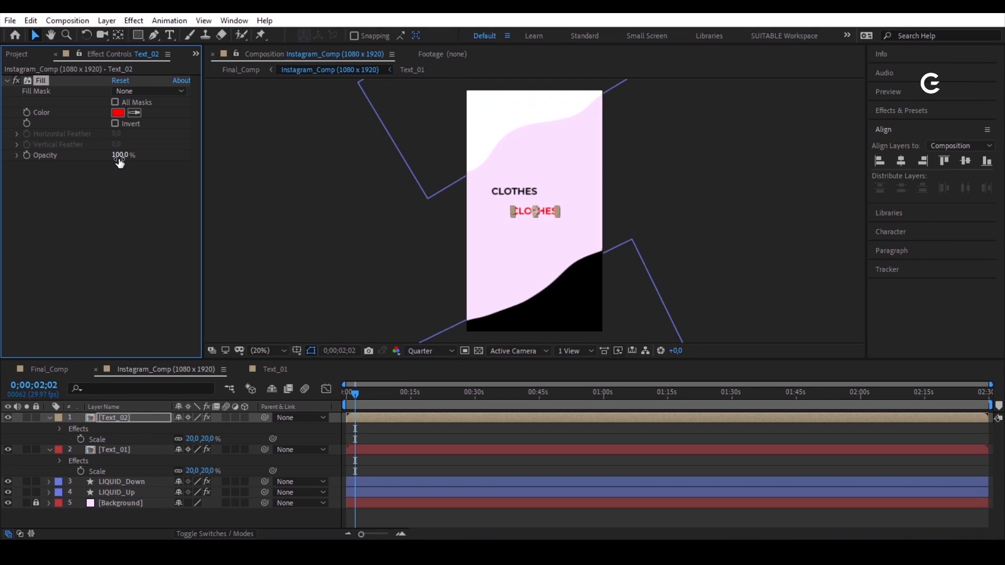
left_click(135, 112)
left_click(140, 481)
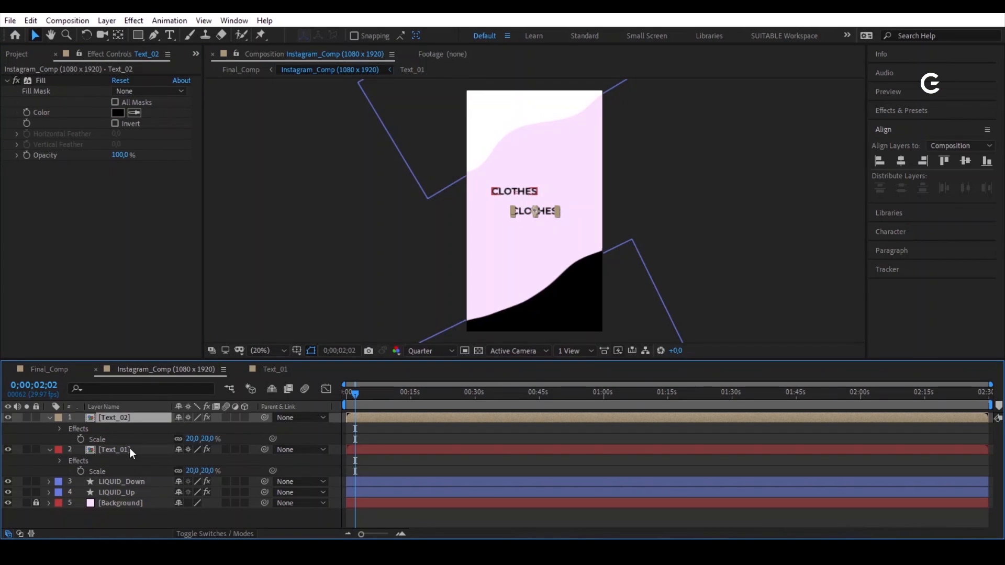
Step: Copy Text_01's Position onto Text_02, and shift Text_02 horizontally to about X 775 so it sits beside CLOTHES
left_click(129, 449)
key("p")
left_click(133, 462)
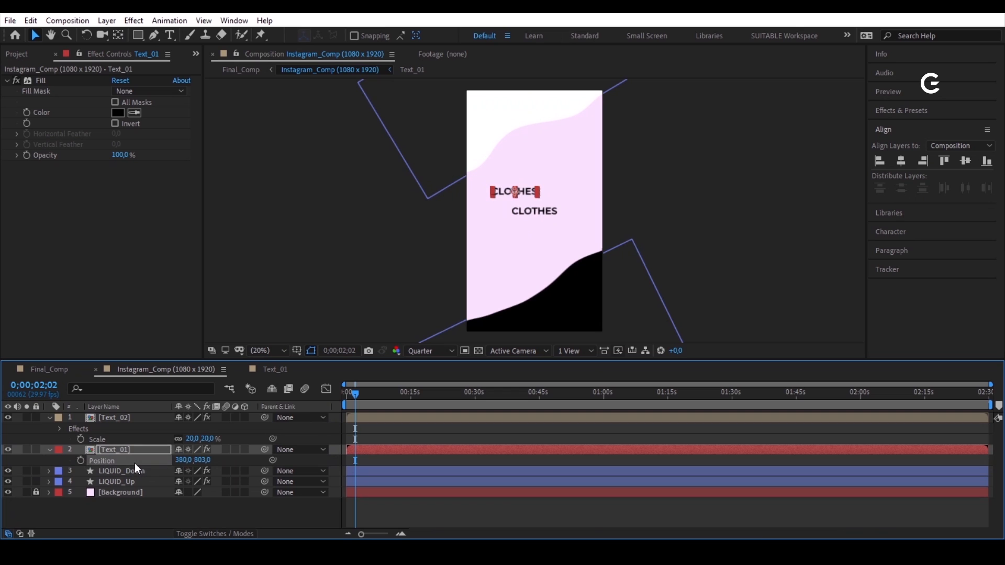
left_click(31, 21)
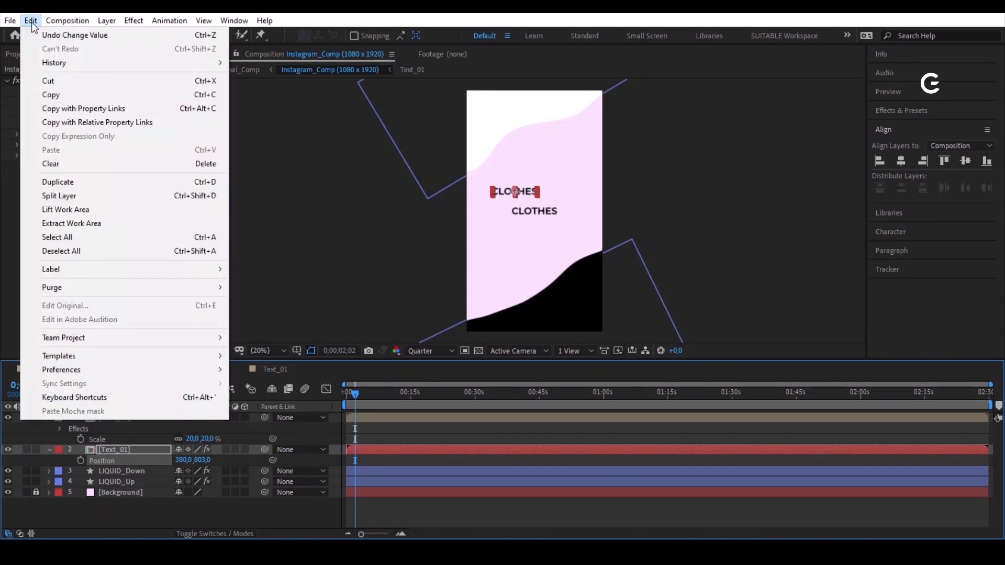
left_click(89, 94)
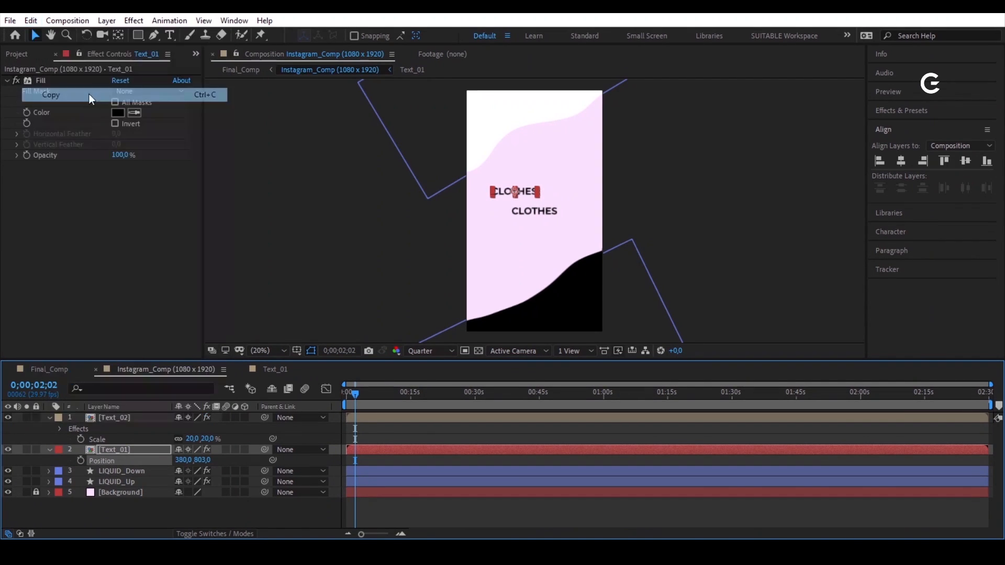
left_click(137, 417)
key("p")
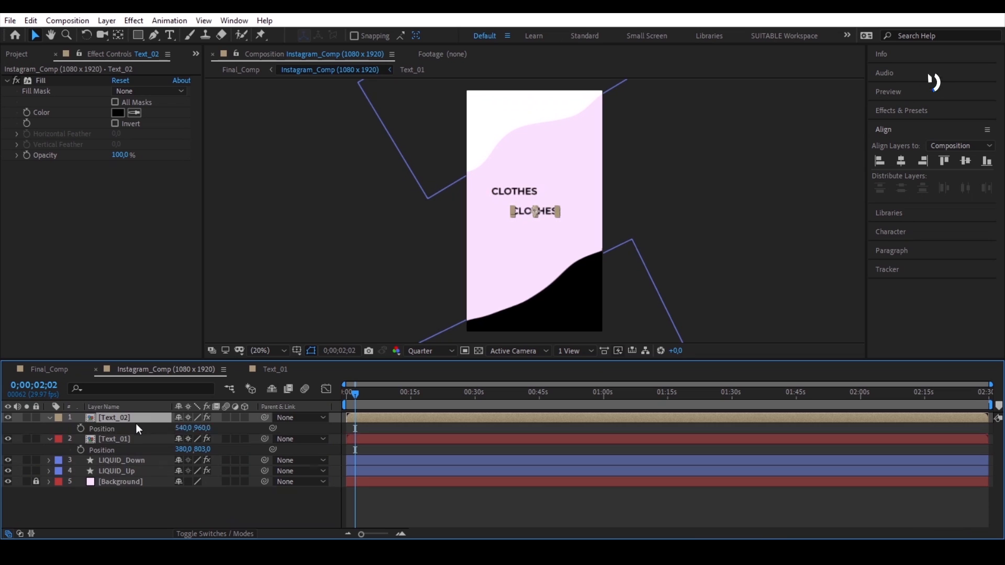
left_click(121, 428)
left_click(32, 21)
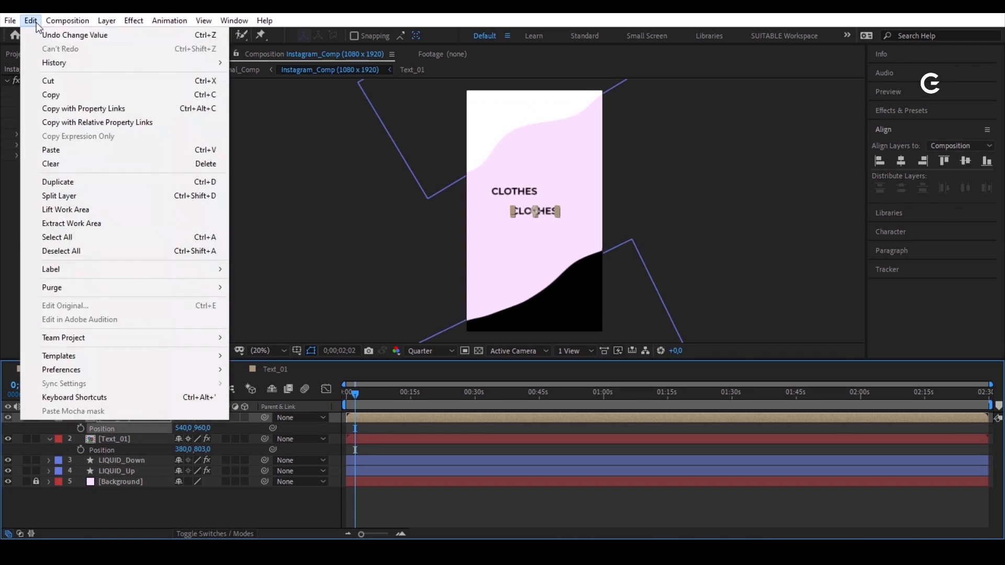
left_click(150, 153)
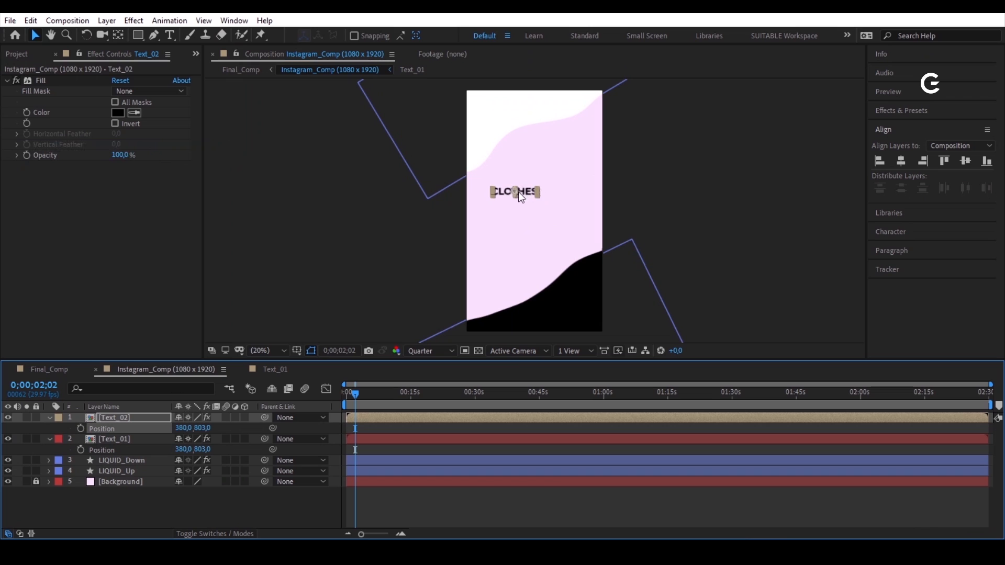
left_click_drag(516, 191, 564, 191)
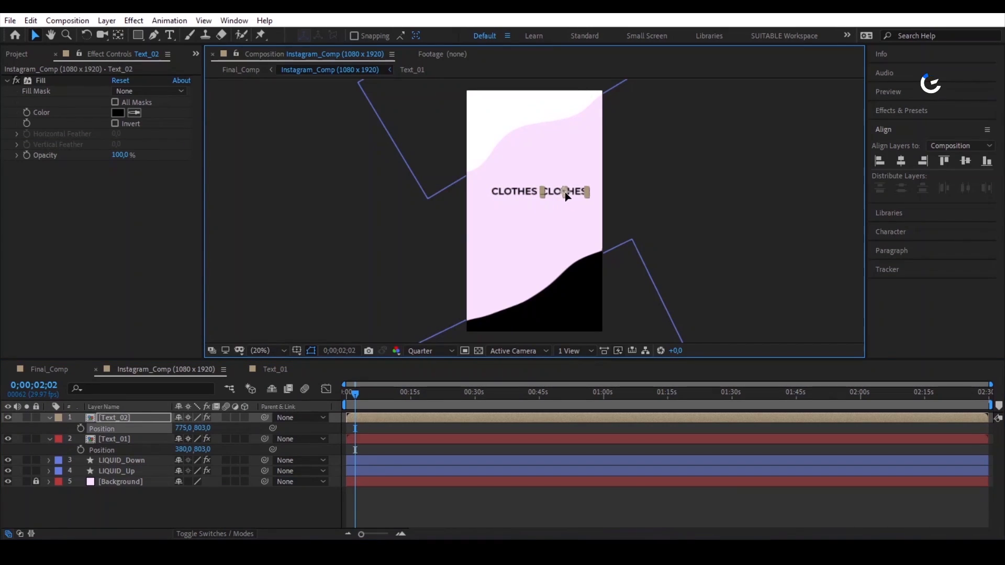
Step: Open the Text_02 composition and change its CLOTHES text to SHOP
double_click(137, 417)
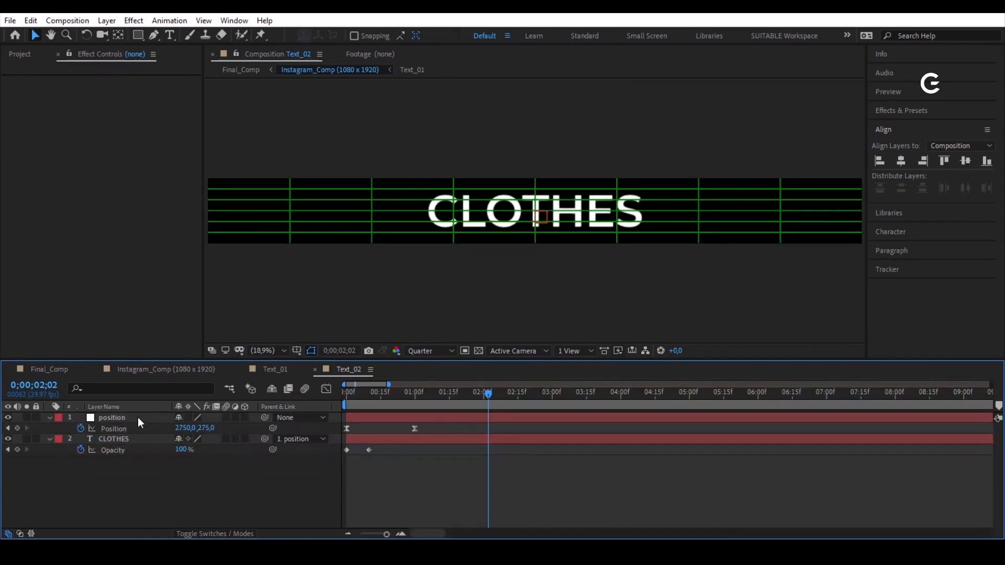
left_click(517, 440)
double_click(541, 439)
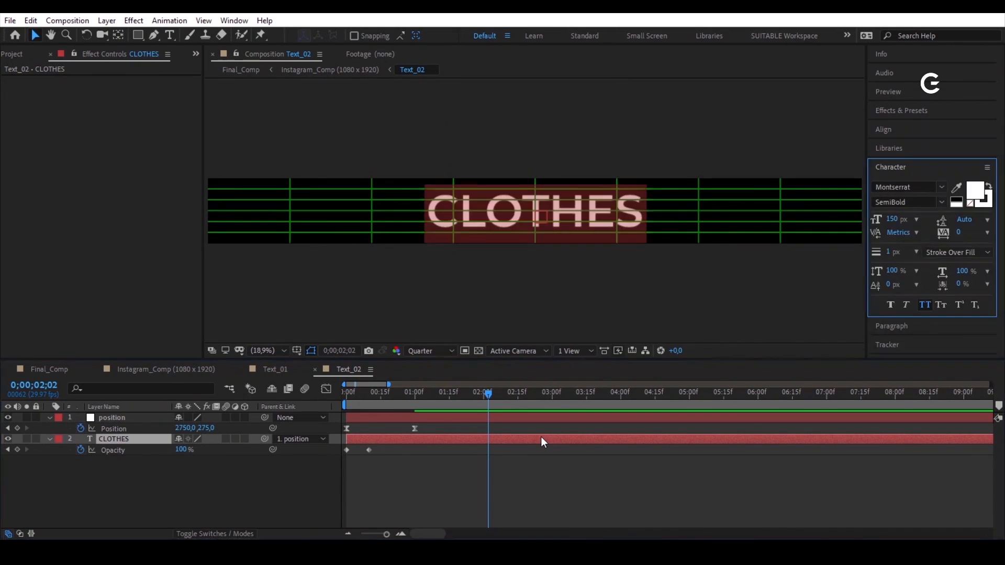
type("SHOP")
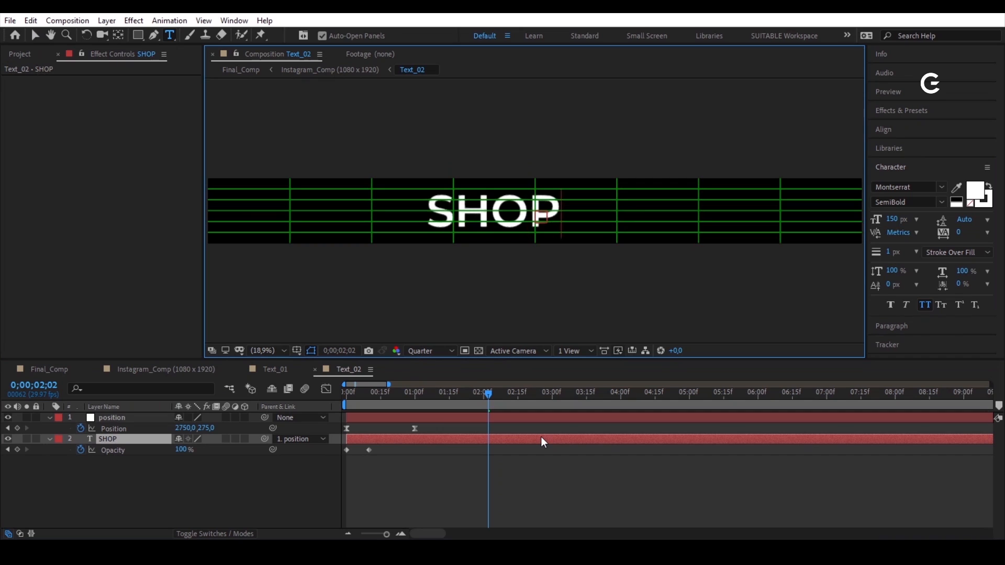
left_click(37, 32)
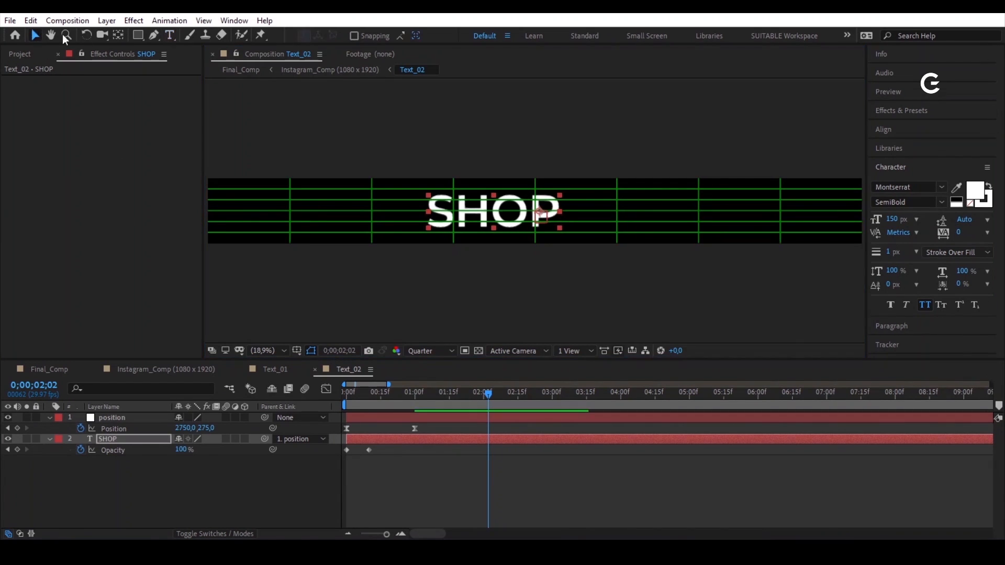
Step: Centre the SHOP layer's anchor point on its text and align the layer to the horizontal centre of the composition
key("Caps_Lock")
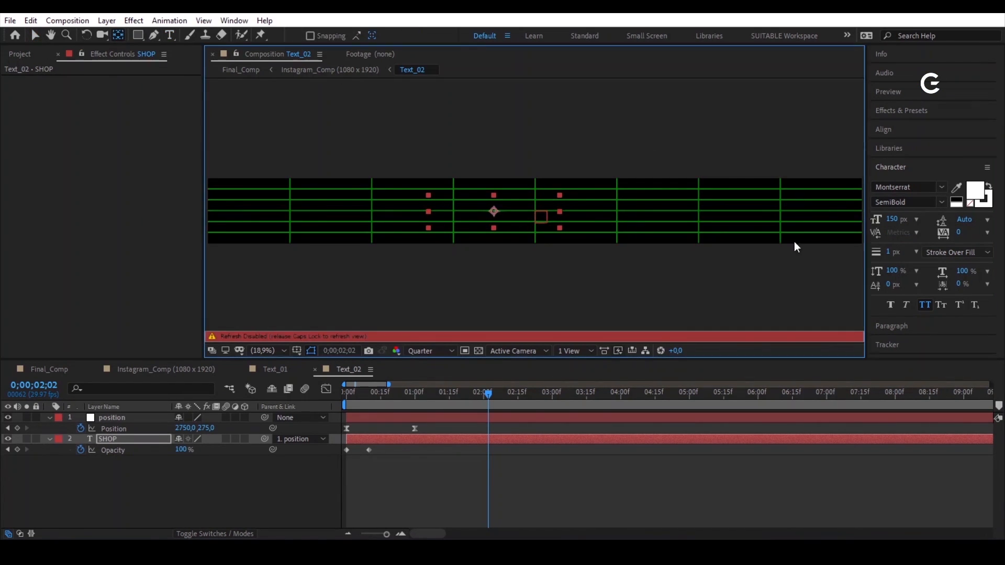
key("Caps_Lock")
left_click(908, 129)
left_click(904, 161)
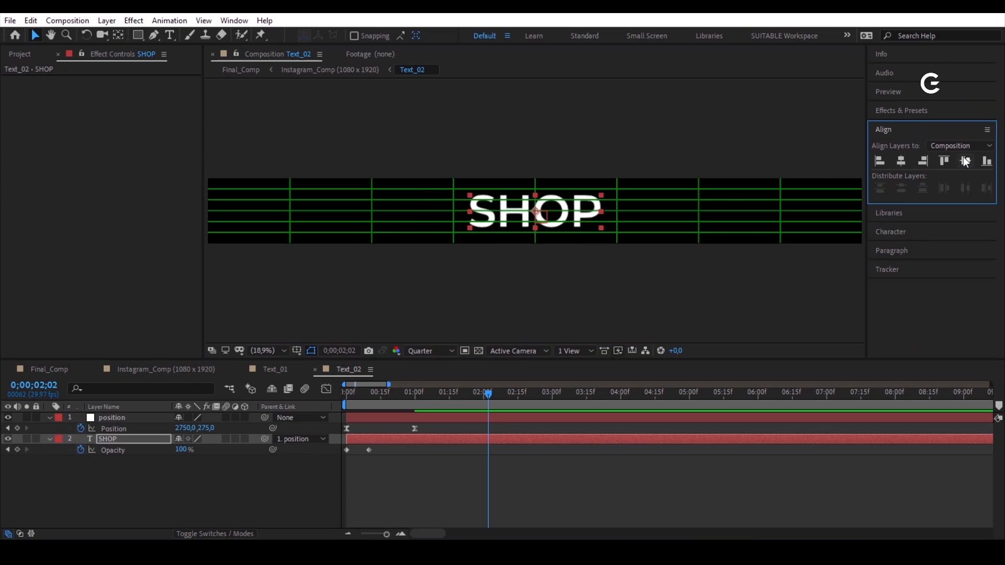
Step: Return to Instagram_Comp (1080 x 1920) and set the Text_02 layer's label colour to red
left_click(189, 371)
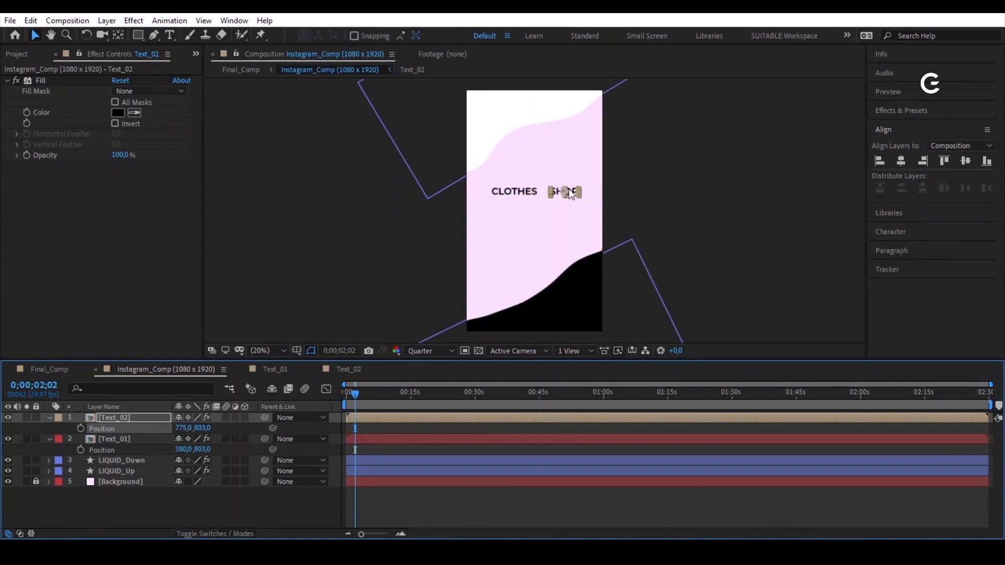
left_click(59, 417)
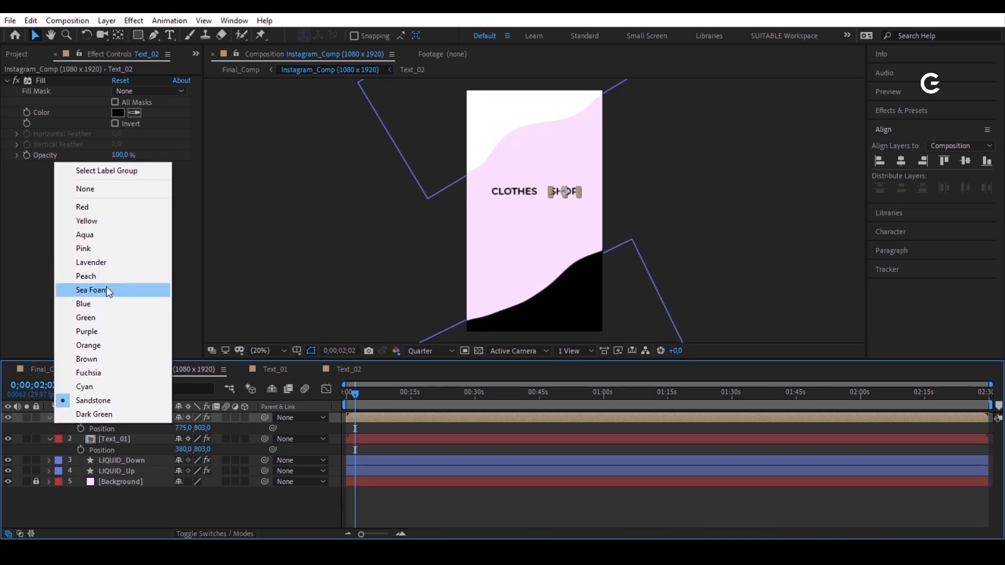
left_click(121, 208)
left_click(497, 509)
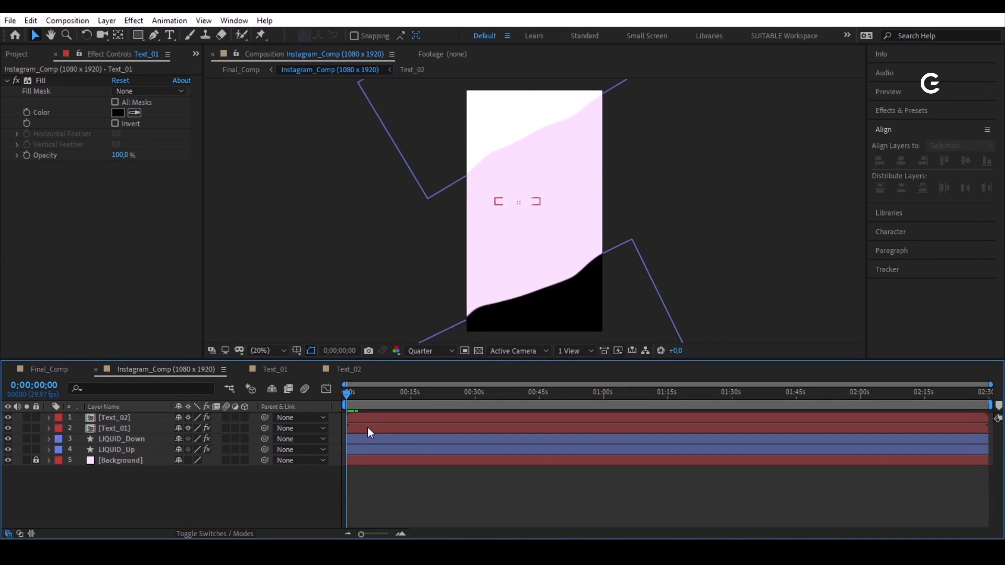
Step: Duplicate the Text_02 composition in the project
left_click(126, 418)
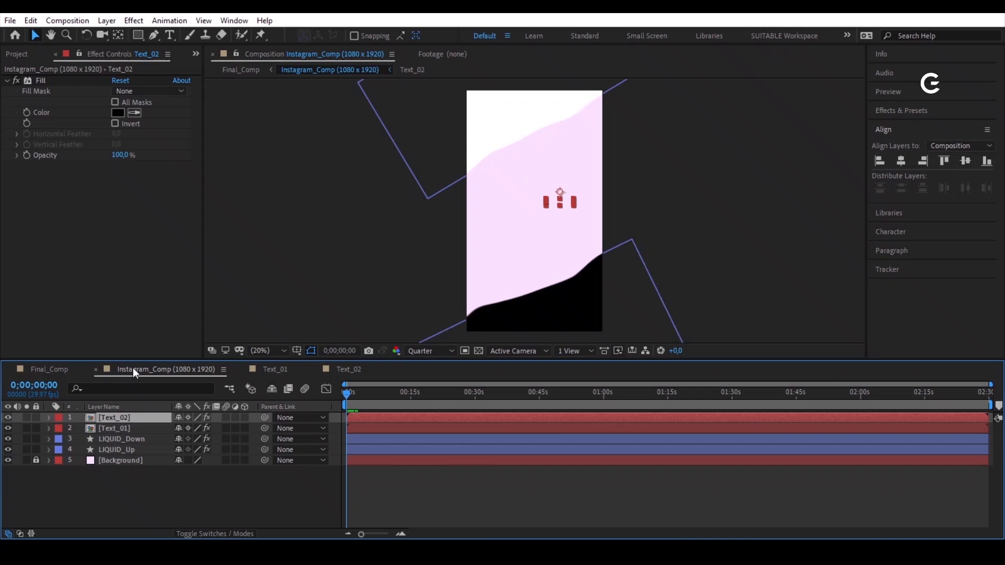
left_click(18, 54)
key("ctrl+d")
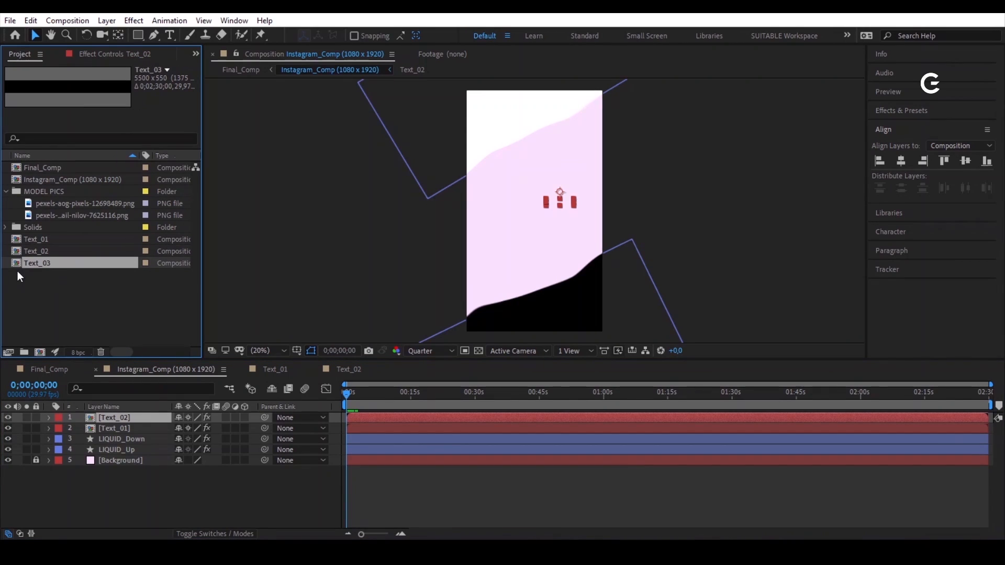
Step: Add Text_03 as the topmost layer of Instagram_Comp, scale it to 20% and collapse its transformations
left_click_drag(21, 264, 128, 416)
key("s")
left_click(197, 428)
type("20")
key("Return")
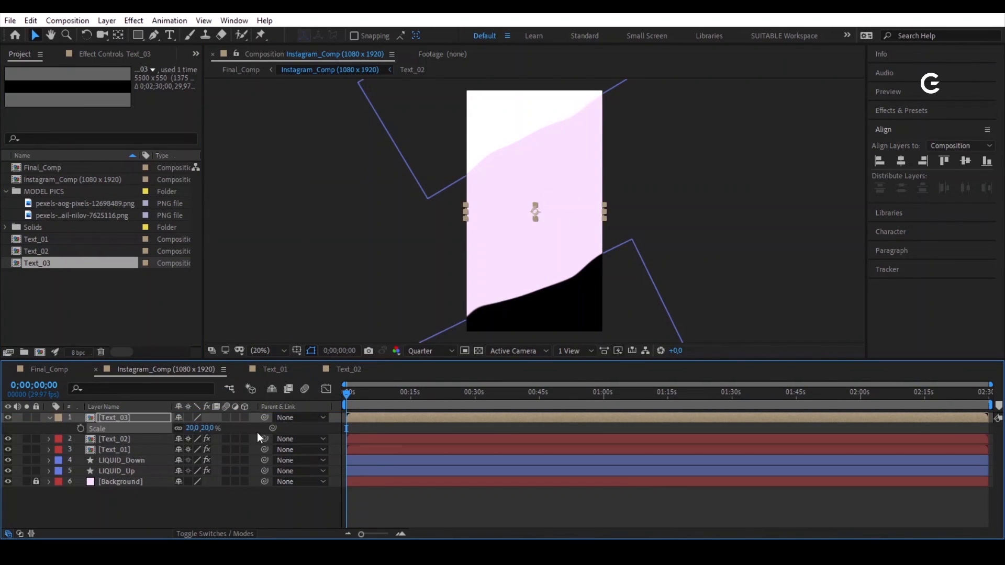
left_click(188, 418)
Step: Apply a black Fill effect to the Text_03 layer
left_click(106, 55)
key("ctrl+space")
type("fill")
key("Return")
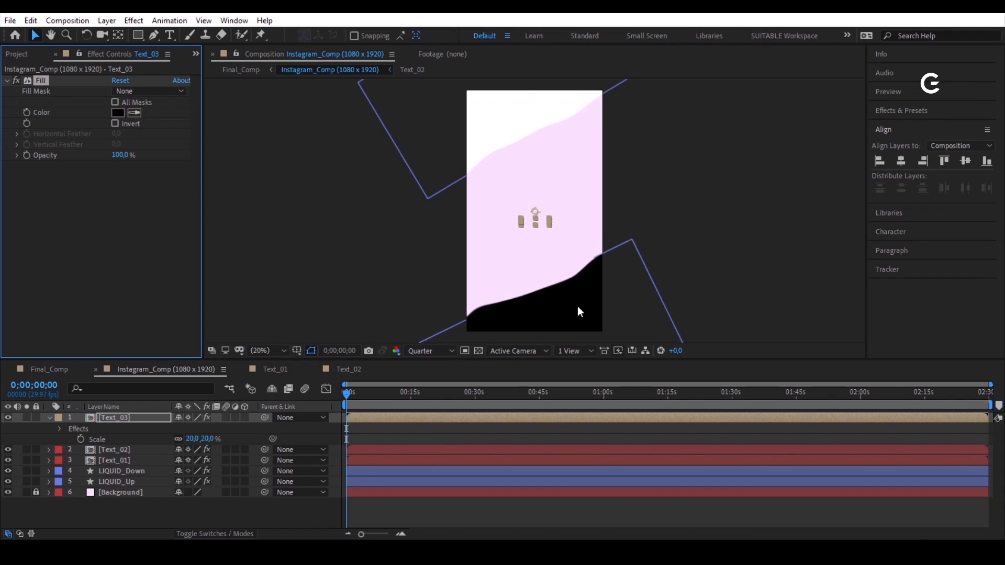
Step: In Text_03, replace the SHOP text with buymyclothes.com in Montserrat Light and centre it horizontally in the composition
double_click(140, 417)
left_click(592, 442)
double_click(592, 438)
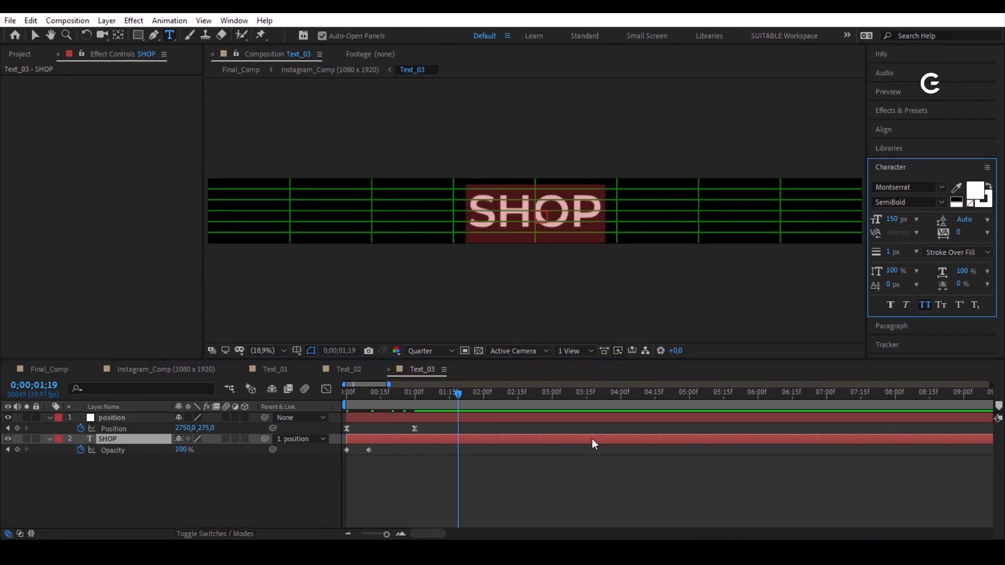
type("buymyclothes.com")
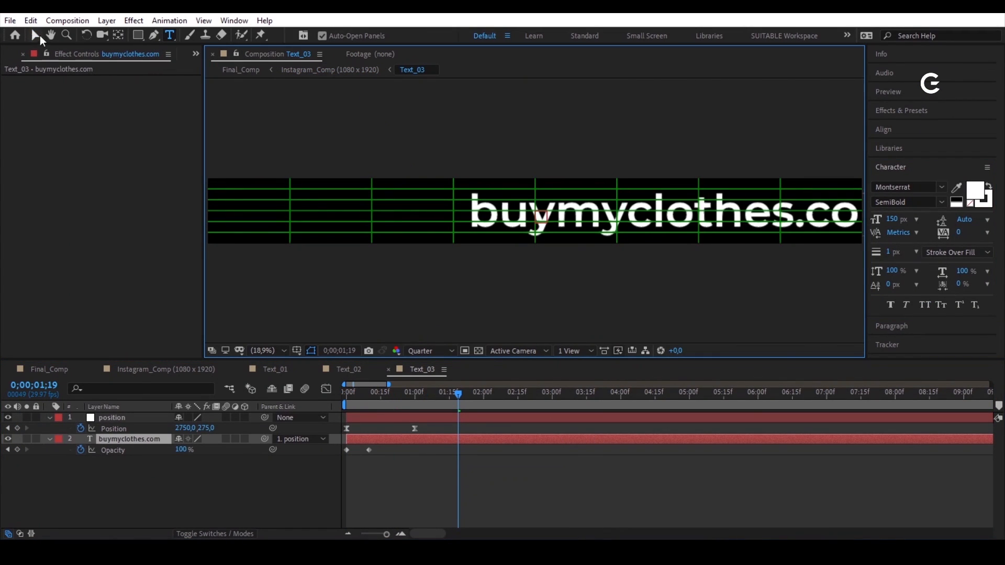
key("ctrl+a")
left_click(35, 35)
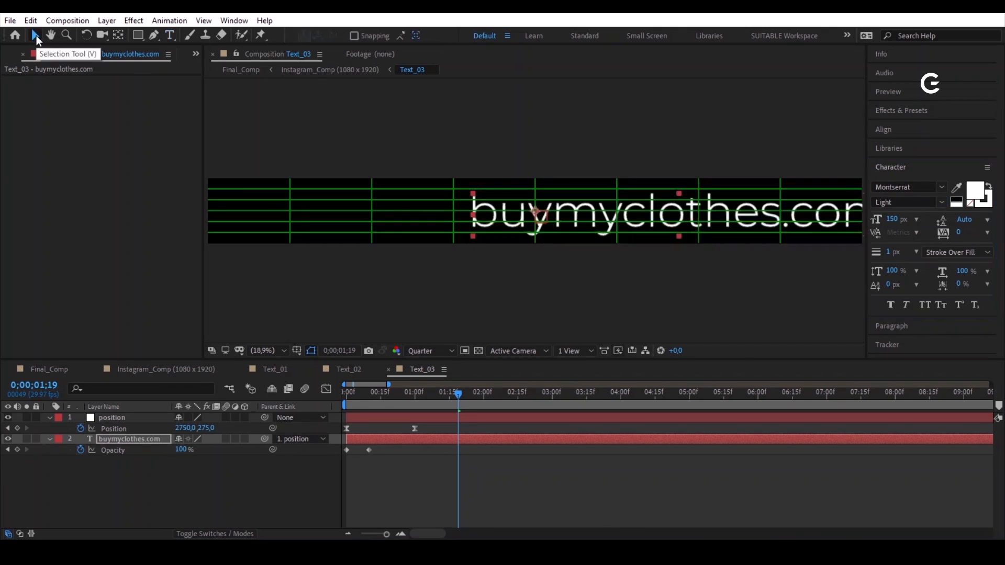
left_click(883, 129)
left_click(907, 161)
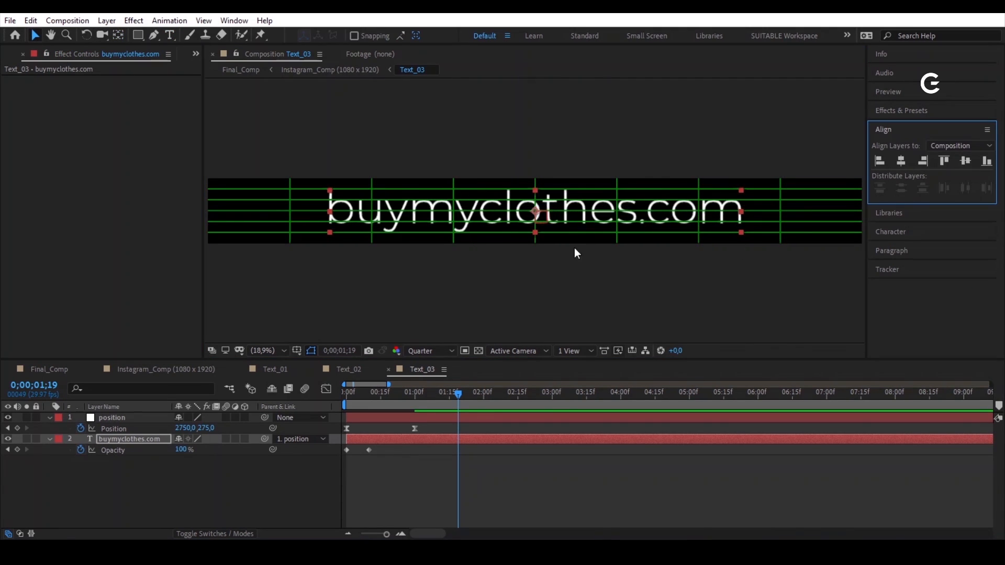
Step: In Instagram_Comp (1080 x 1920), place Text_03 just beneath the CLOTHES SHOP text and scale it to 15%
left_click(181, 369)
left_click_drag(552, 209, 551, 201)
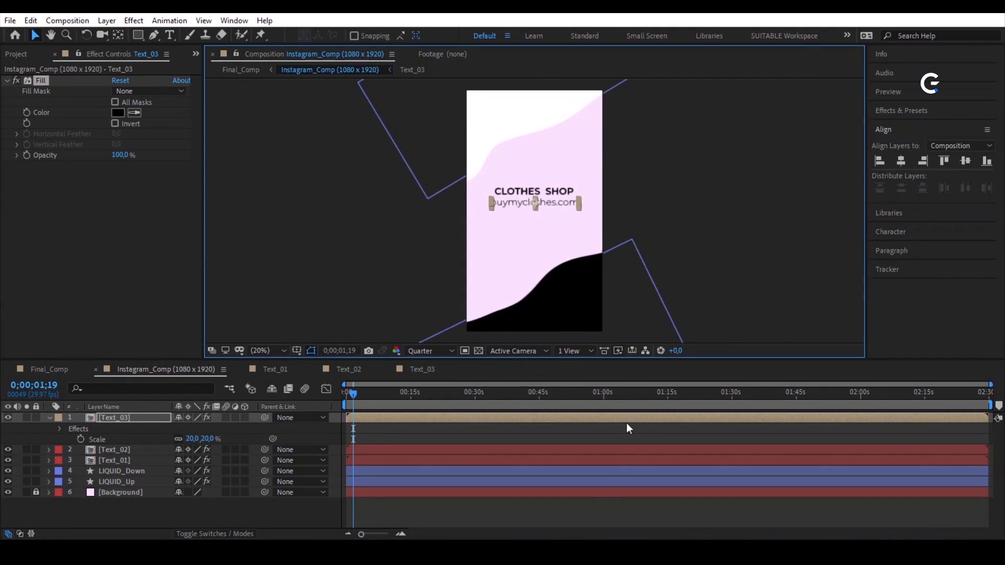
left_click(192, 439)
type("15")
key("Return")
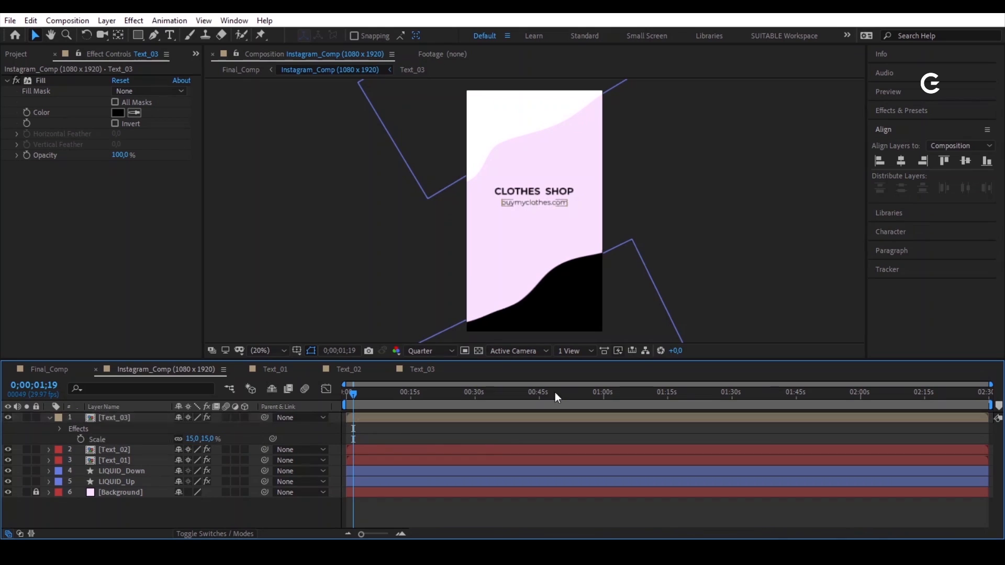
Step: Set the Text_03 layer's label colour to red
left_click(58, 417)
left_click(78, 204)
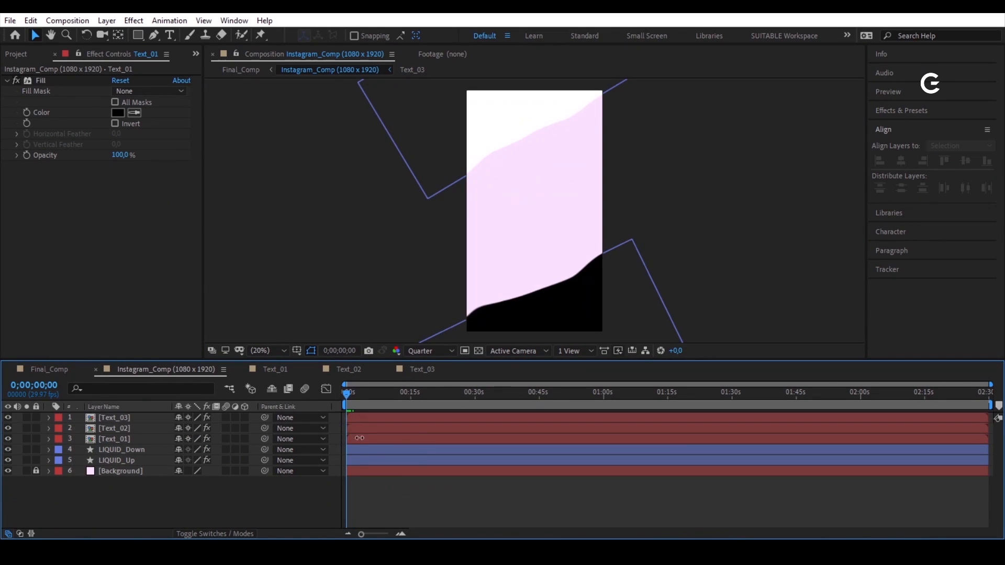
Step: Split the Text_01, Text_02 and Text_03 layers at 0;00;00;05 and delete the portions after the split
left_click(371, 438)
left_click(385, 415, "shift")
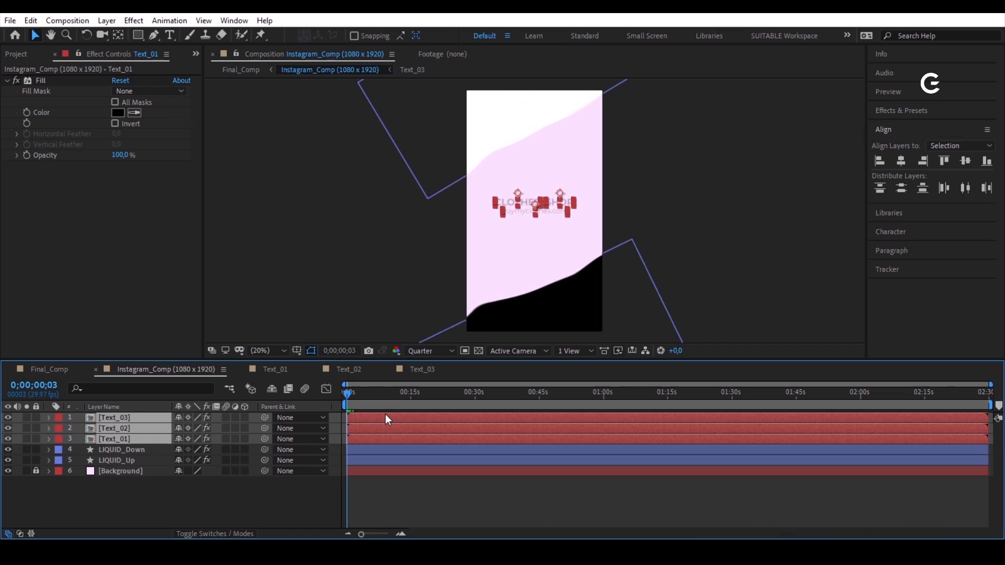
scroll(403, 443, "up", 2)
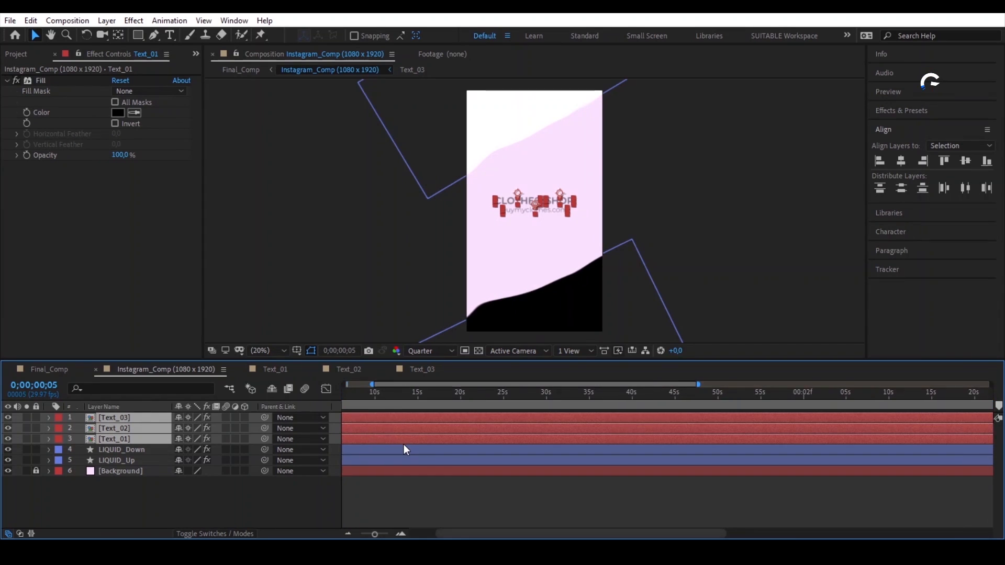
scroll(405, 445, "up", 2)
left_click_drag(483, 532, 399, 530)
scroll(405, 433, "up", 1)
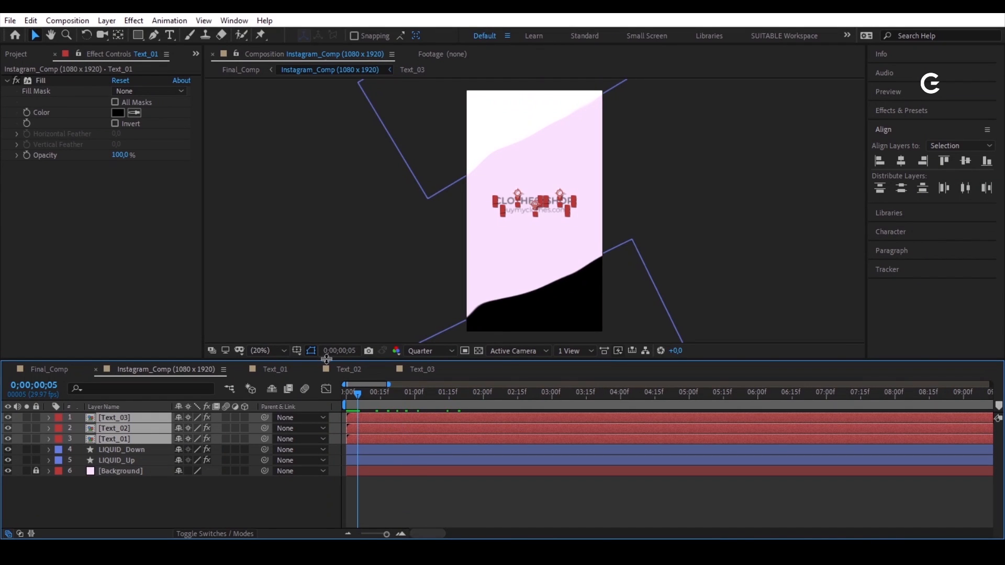
left_click(32, 21)
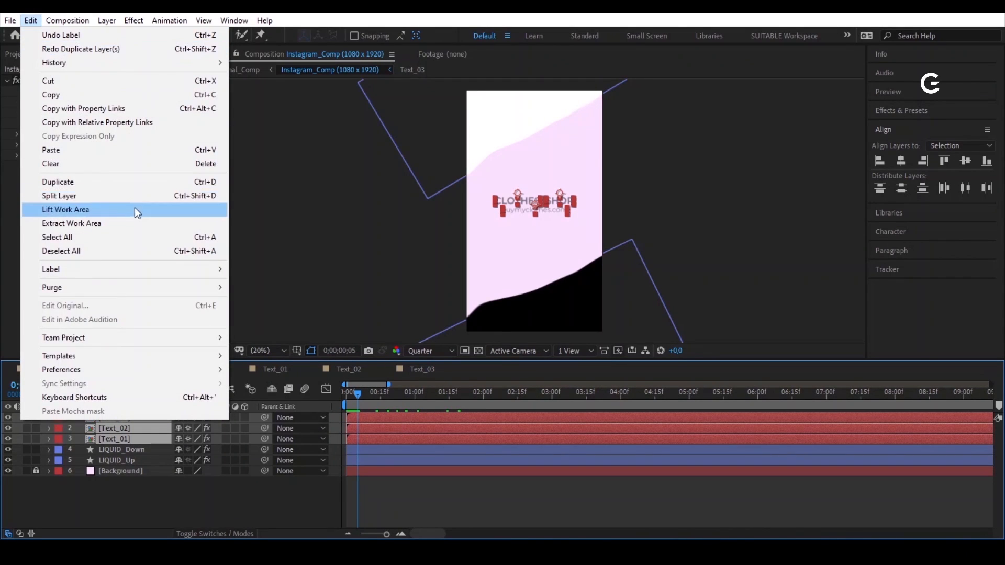
left_click(141, 195)
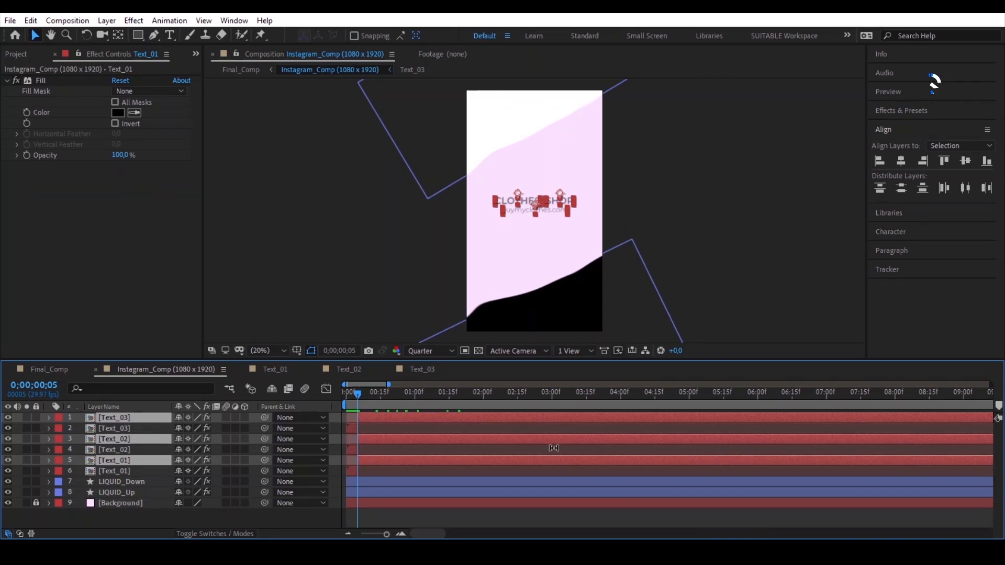
key("ctrl+z")
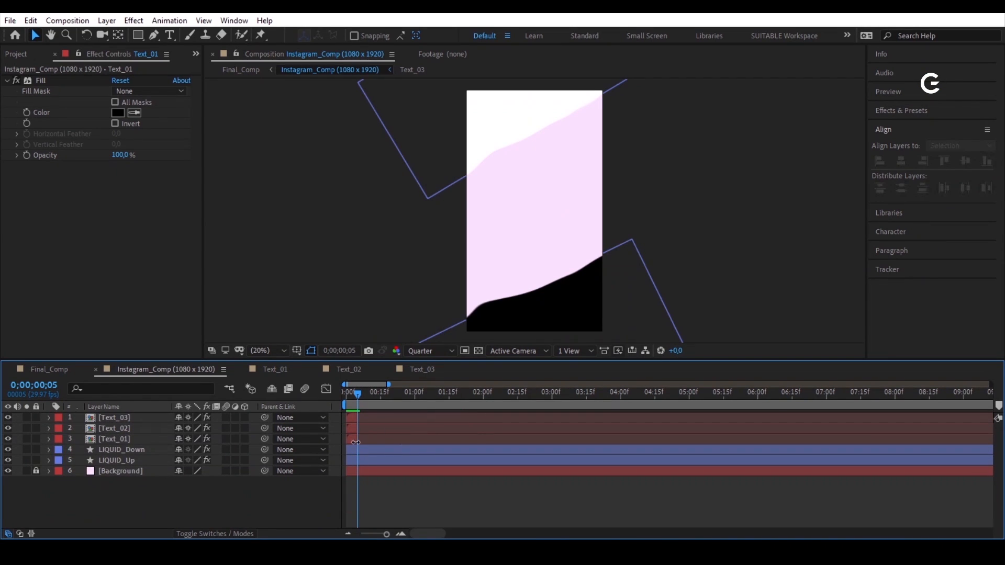
Step: Sequence the three shortened text layers one after another without overlap, starting with Text_01
left_click(356, 439)
left_click(356, 416, "shift")
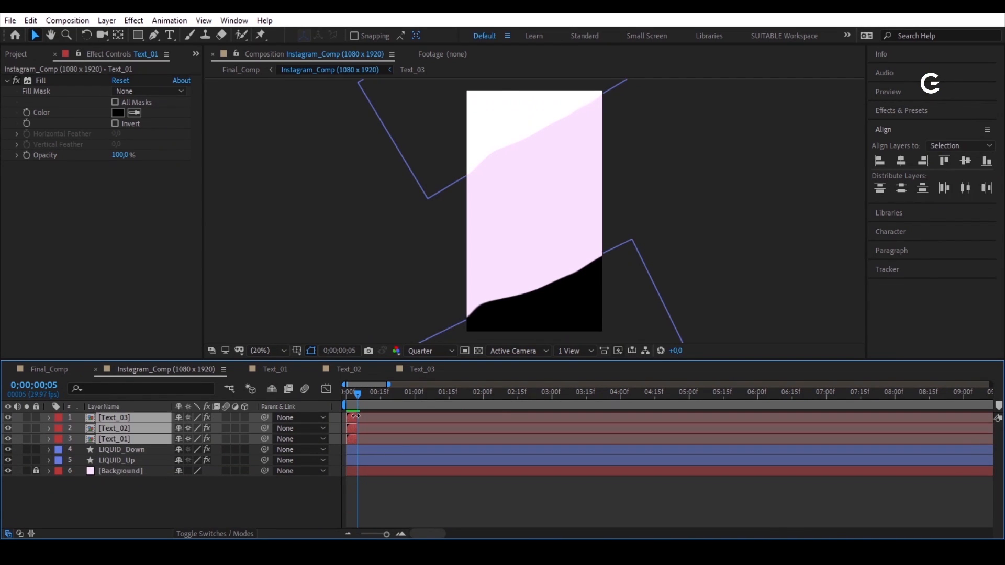
right_click(356, 416)
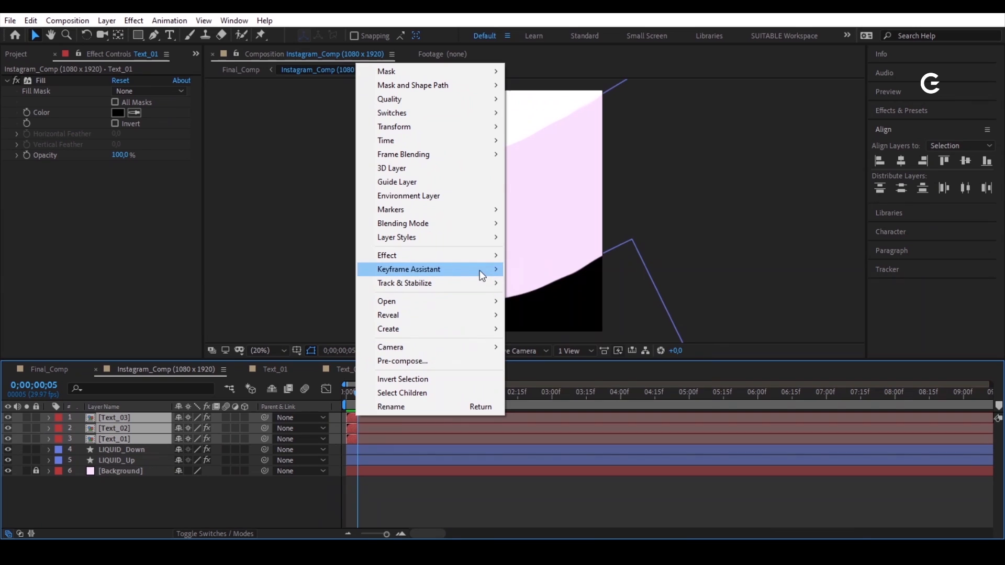
mouse_move(479, 270)
left_click(583, 375)
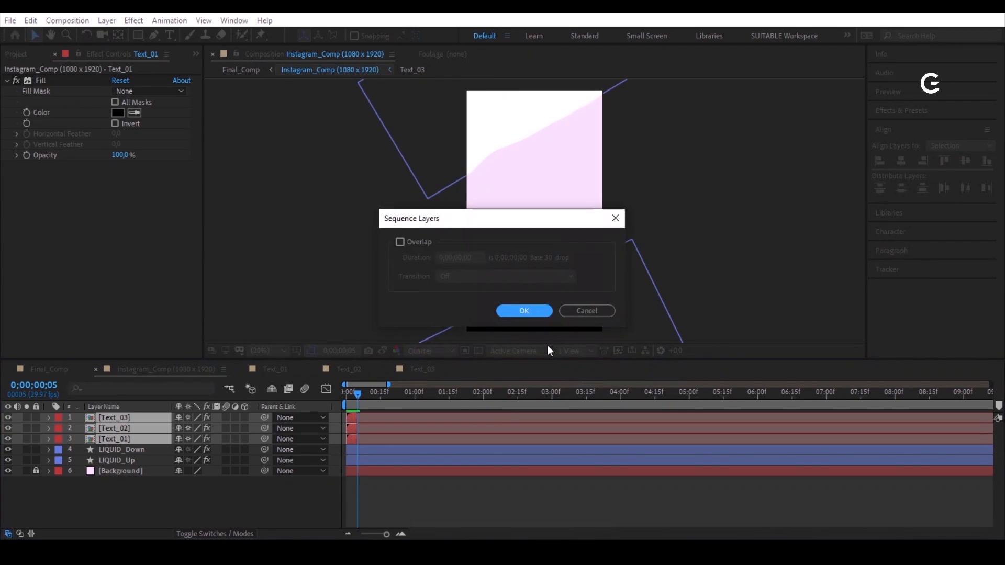
left_click(536, 311)
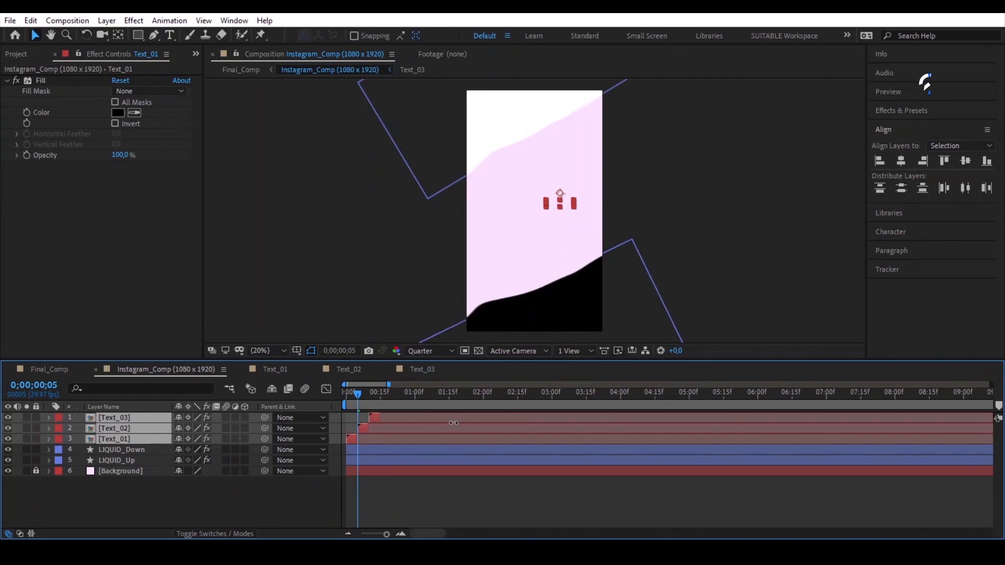
Step: Extend the out points of the three staggered text layers together beyond the 17-second mark
left_click_drag(381, 417, 885, 428)
scroll(617, 444, "down", 4)
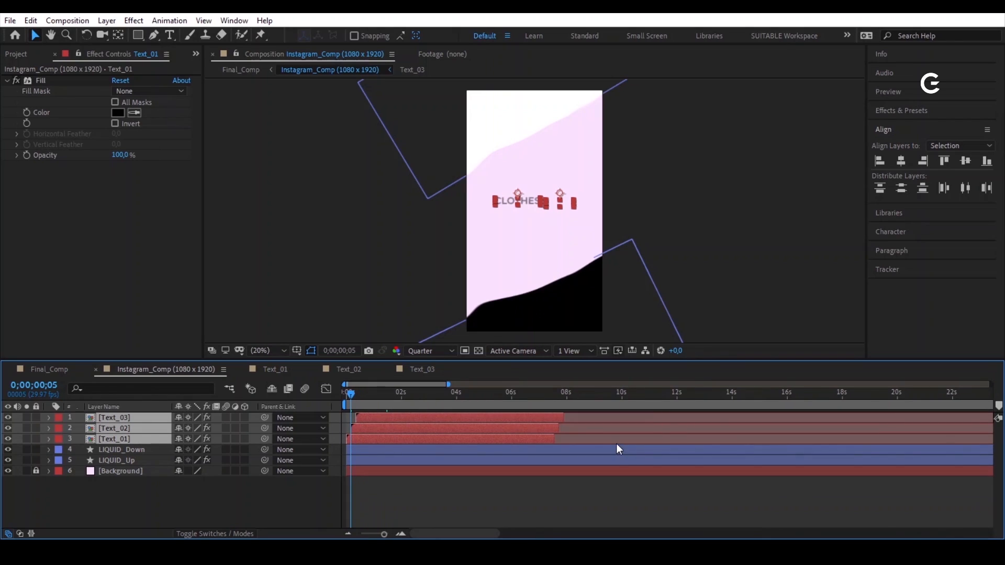
left_click_drag(486, 417, 958, 428)
scroll(456, 446, "down", 2)
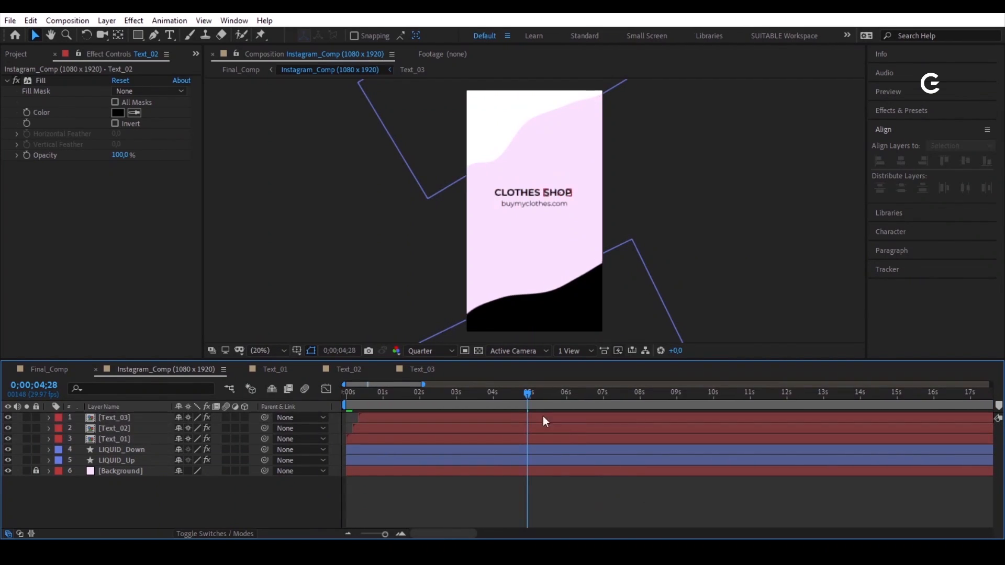
Step: Preview the staggered text animation from the start of Instagram_Comp and park the playhead at about 3 seconds
left_click_drag(527, 392, 312, 425)
key("space")
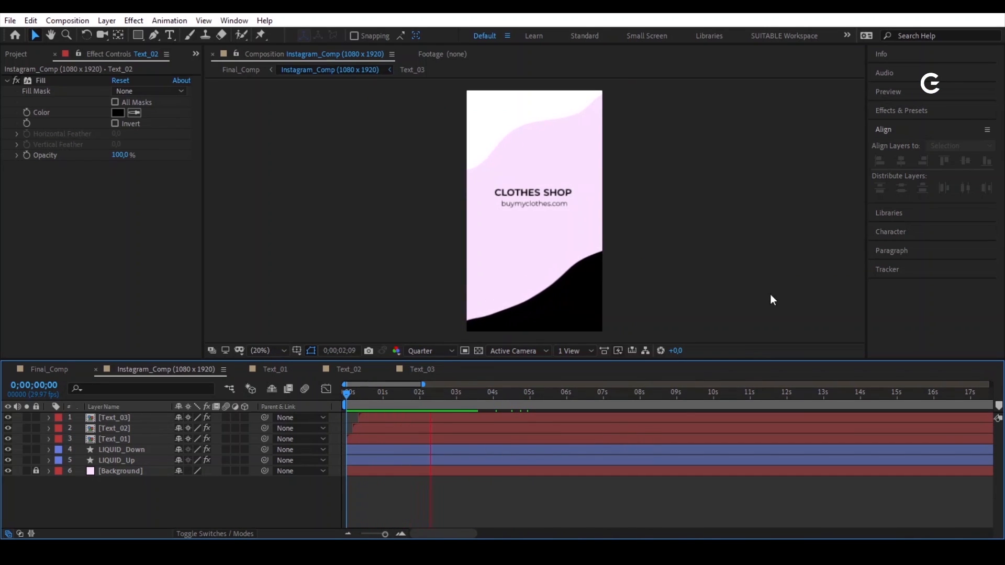
key("space")
left_click(457, 392)
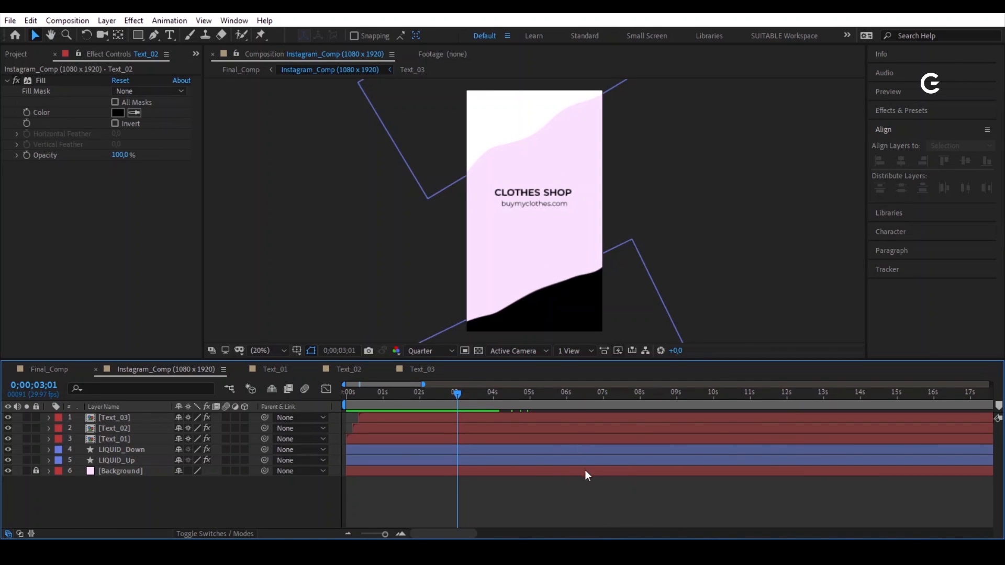
Step: Unlock the Background layer and copy it together with the LIQUID_Up layer
left_click(36, 471)
left_click(120, 473)
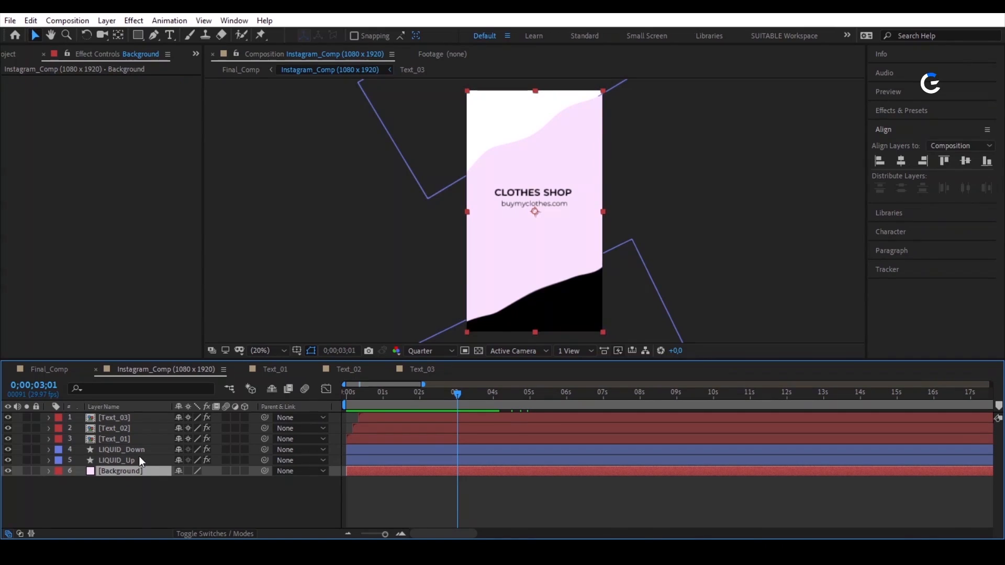
left_click(140, 460, "shift")
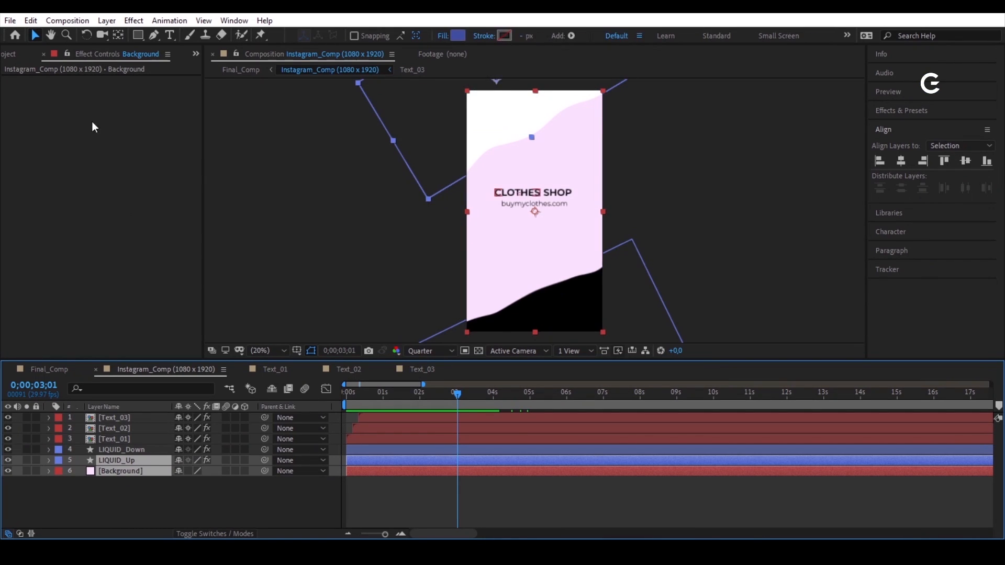
left_click(31, 22)
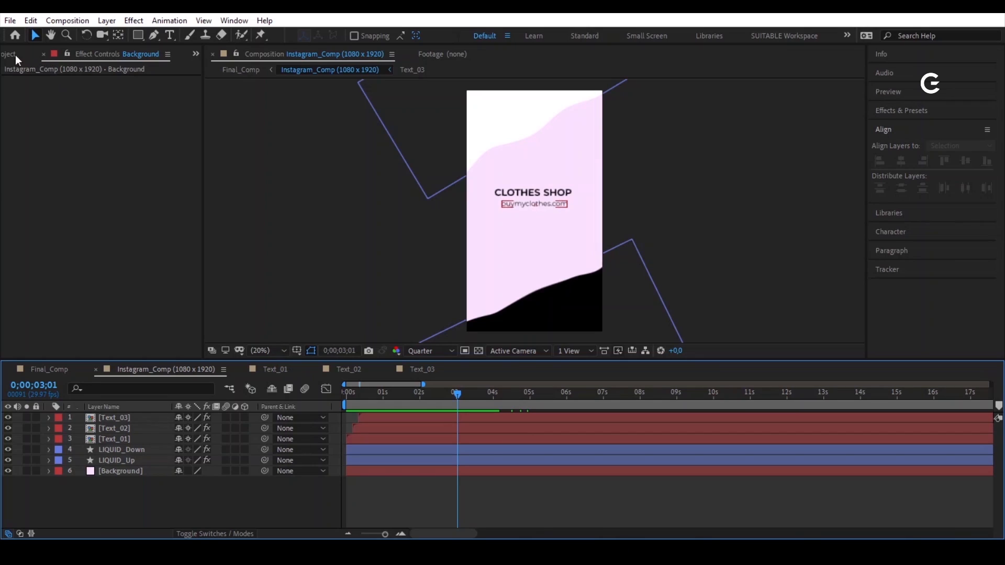
Step: Create a new composition named CLOTHES_Comp 01 with the Instagram (1080 x 1920) preset
left_click(14, 55)
left_click(39, 352)
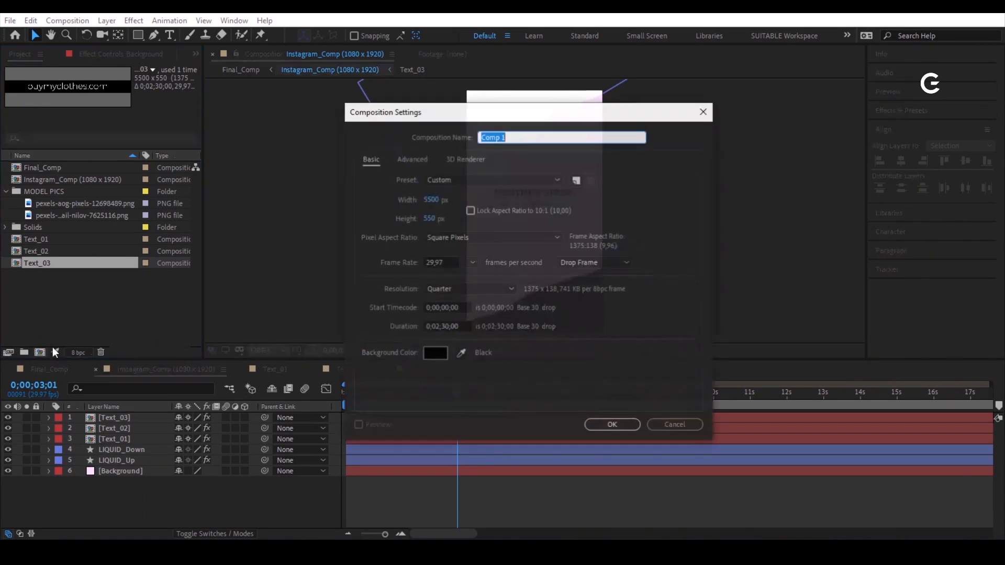
type("CLOTHES_Comp 01")
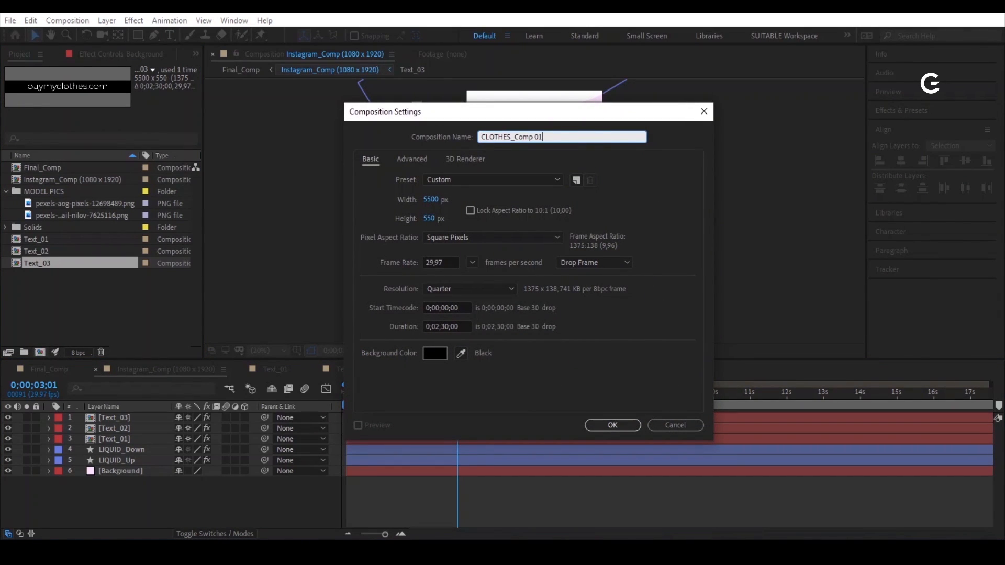
left_click(537, 179)
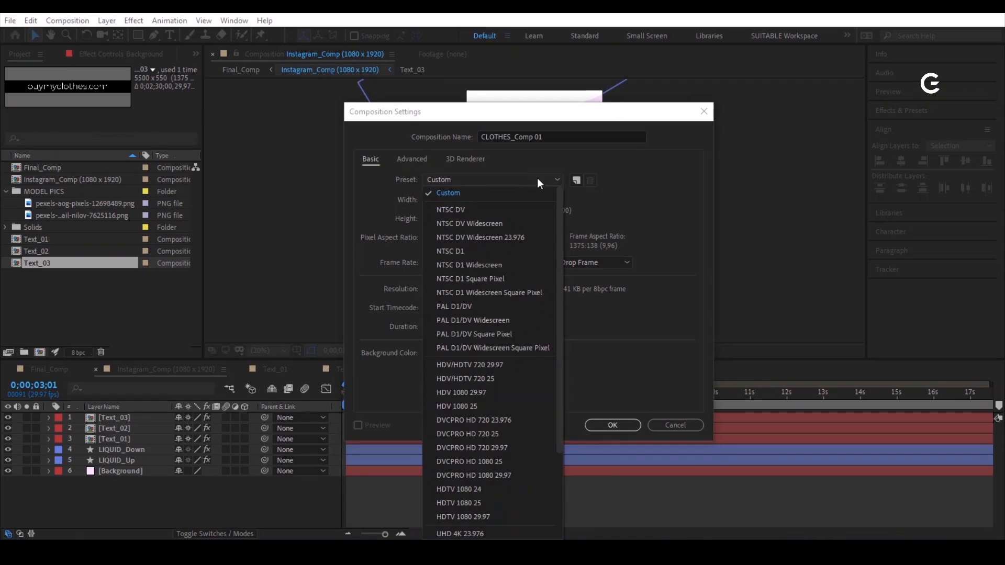
scroll(520, 385, "down", 3)
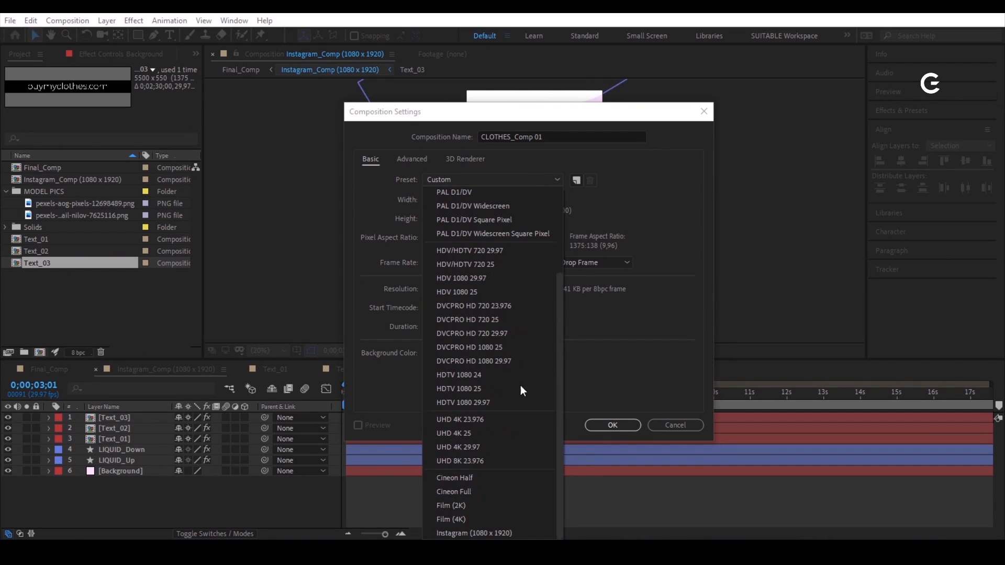
left_click(520, 529)
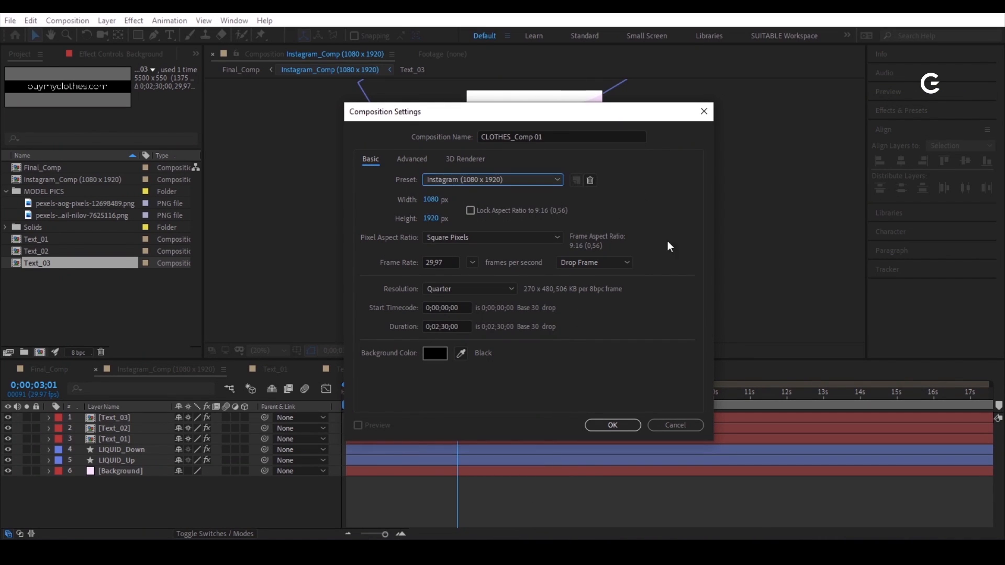
left_click(612, 425)
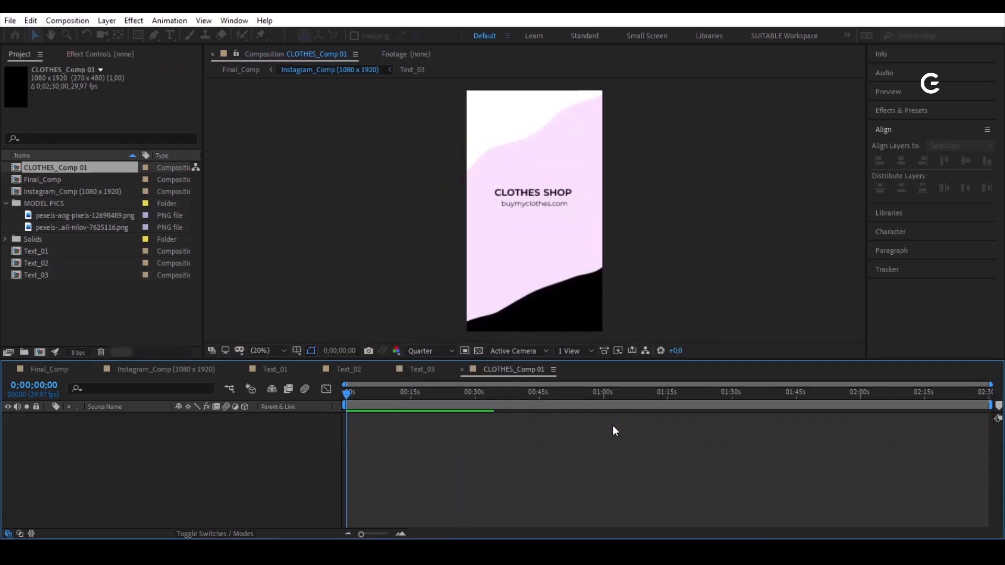
Step: Close the Text_01, Text_02 and Text_03 timelines
left_click(243, 370)
left_click(242, 370)
left_click(243, 370)
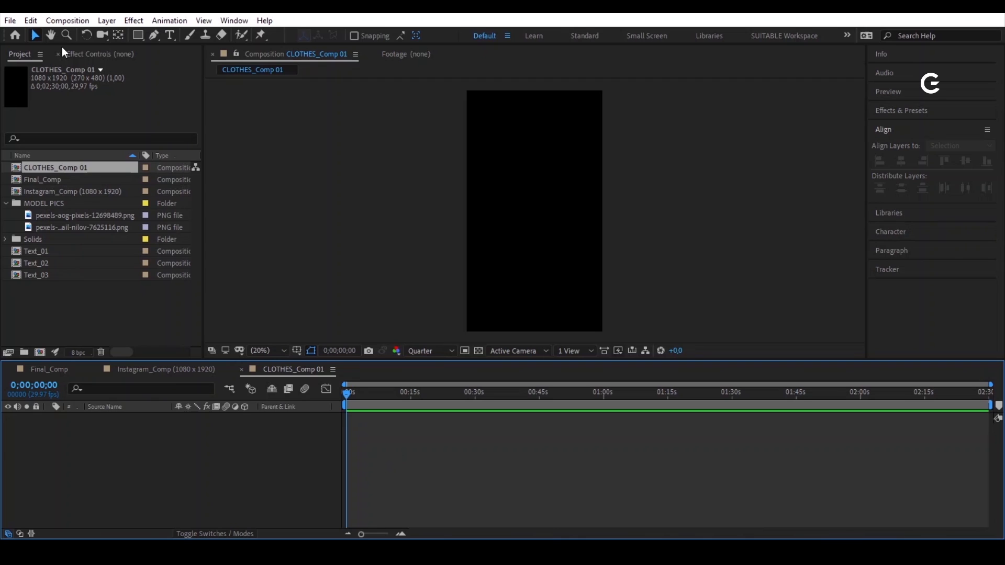
Step: Paste the copied layers into CLOTHES_Comp 01 and move Background beneath LIQUID_Up
left_click(36, 22)
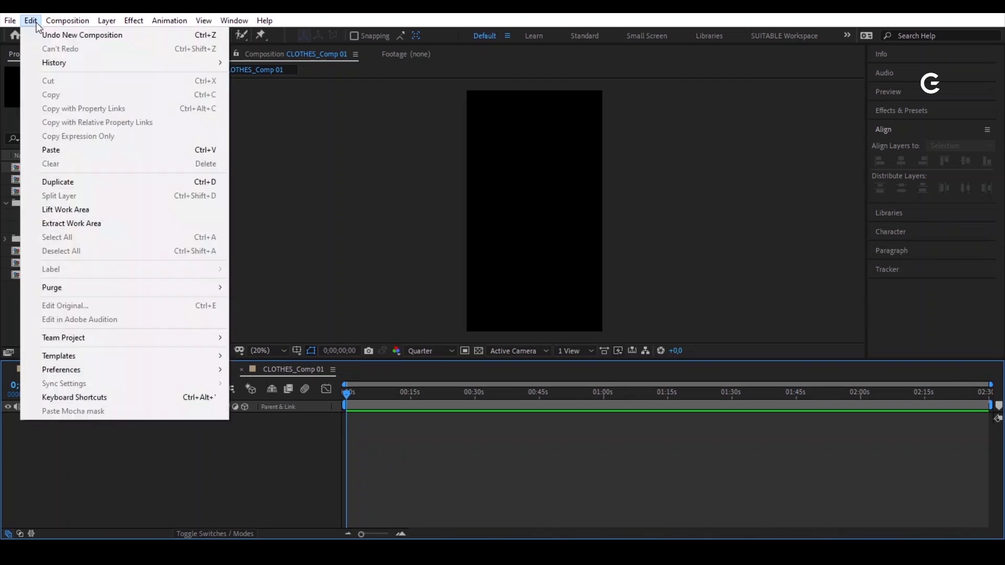
left_click(125, 151)
left_click(223, 485)
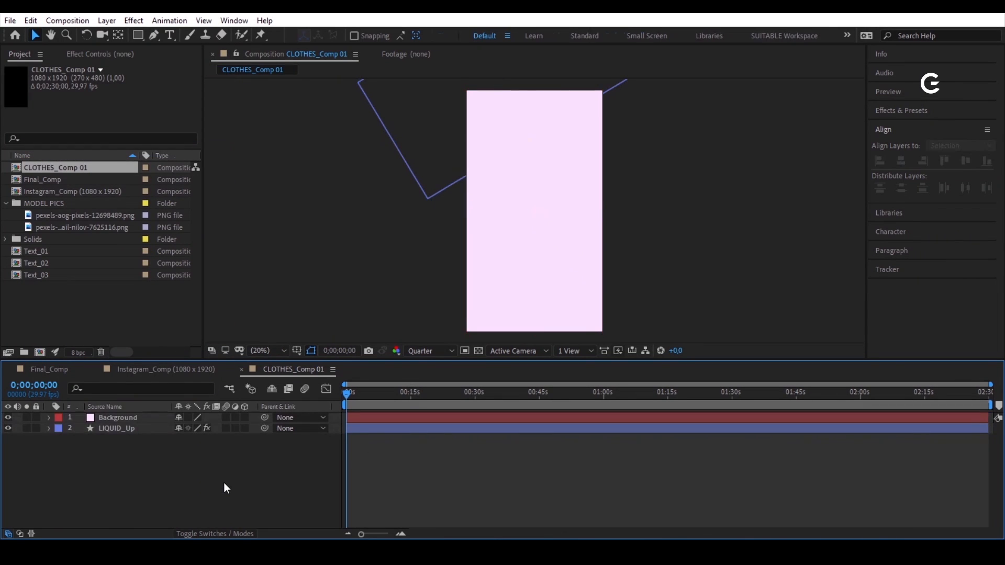
left_click_drag(137, 417, 142, 443)
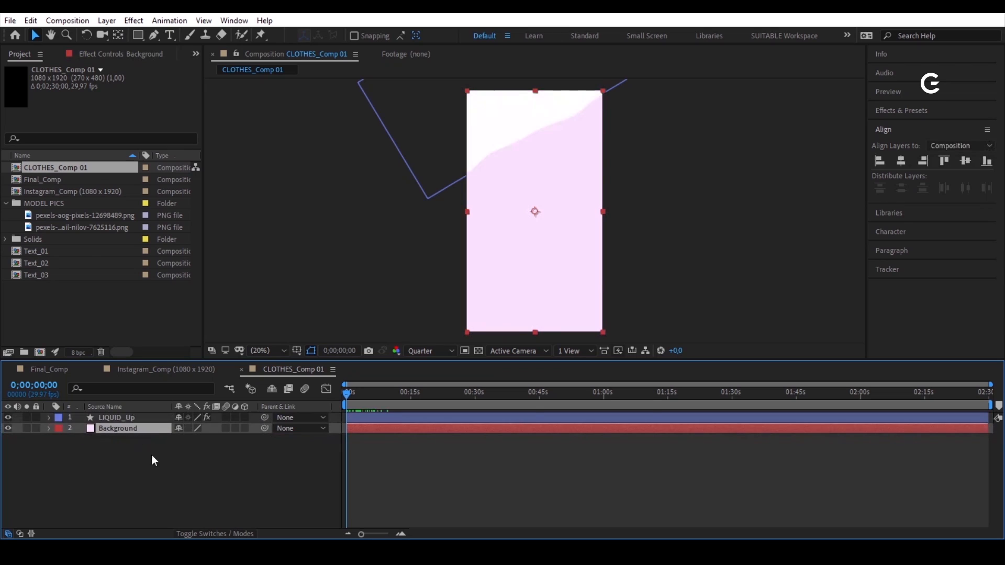
left_click(174, 474)
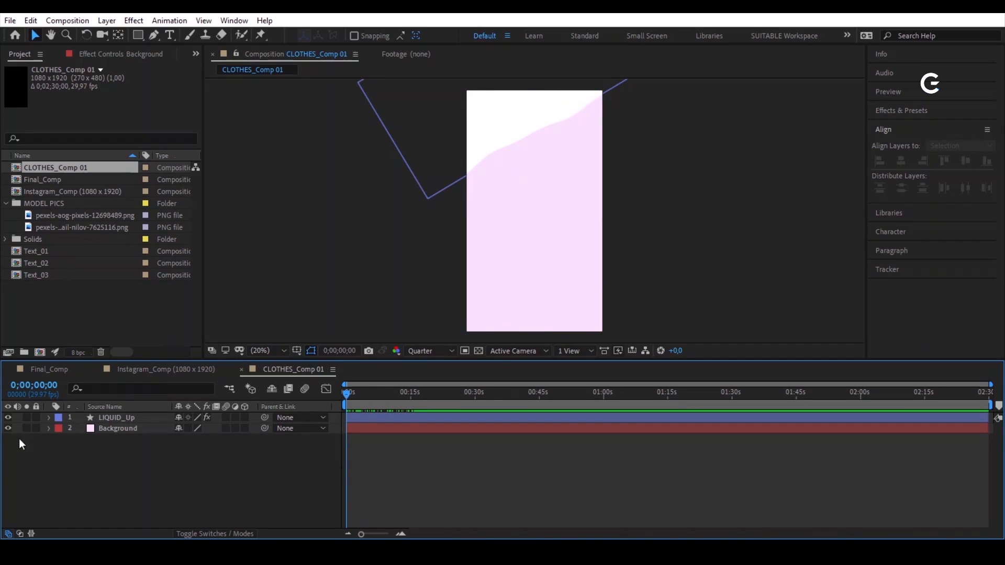
Step: Hide both layers in CLOTHES_Comp 01 and create a 1080 x 1920 composition named LIQUID_Transition
left_click_drag(10, 416, 11, 429)
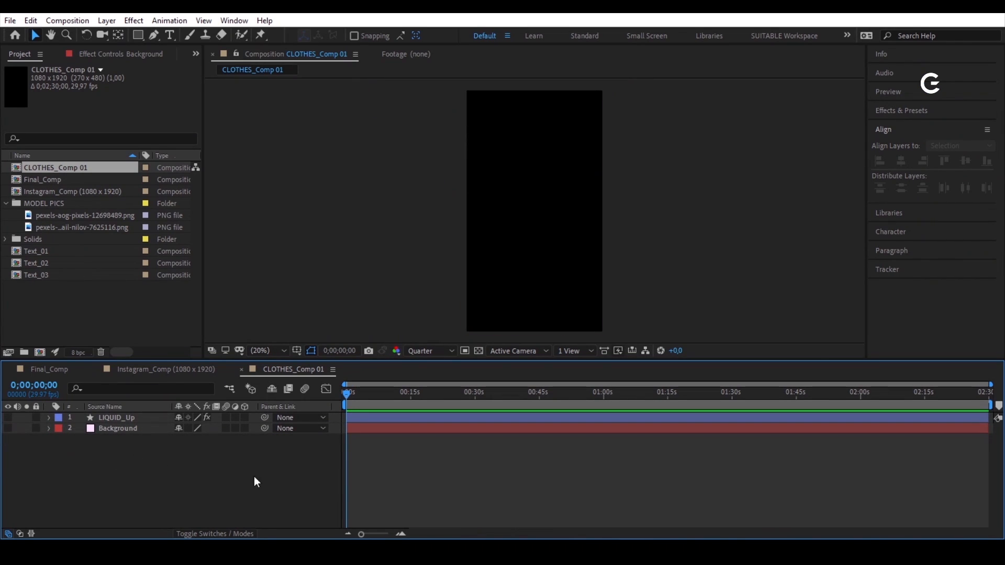
left_click(40, 351)
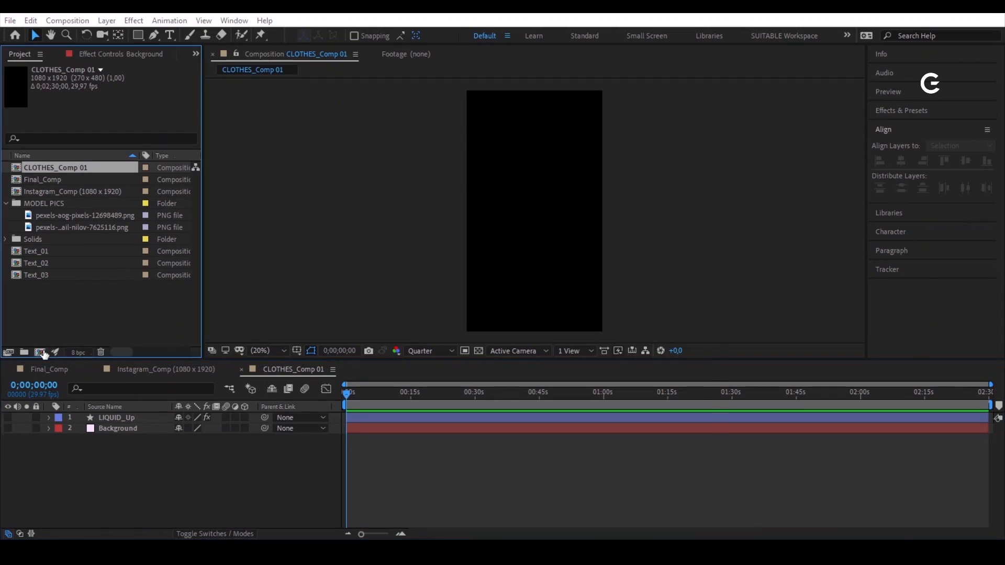
type("LIQUID_Transition")
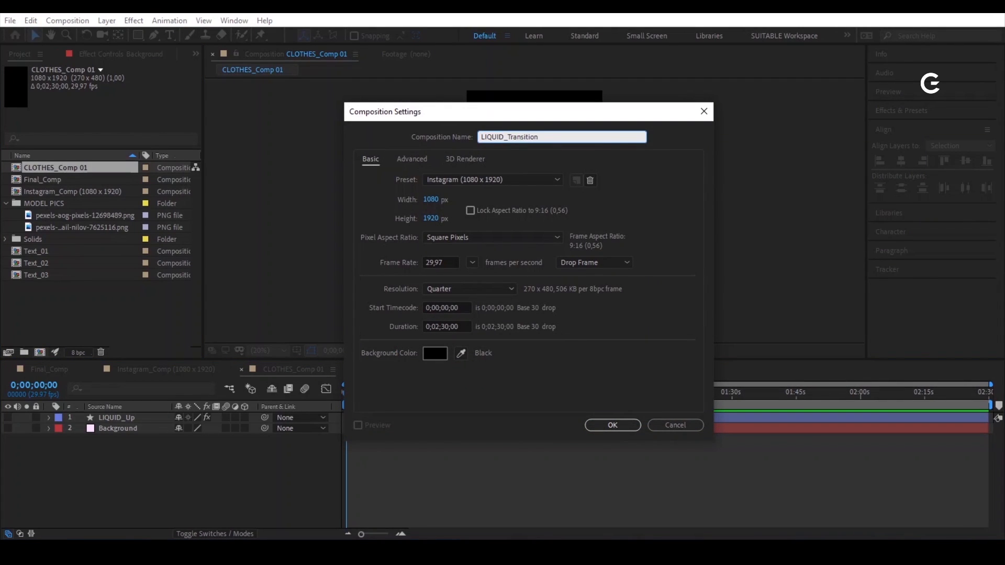
key("Return")
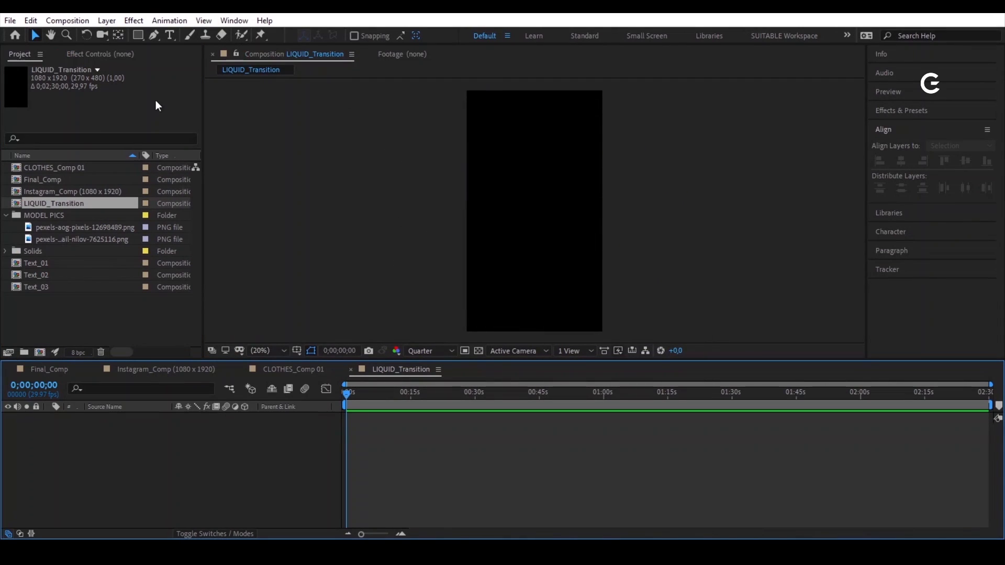
Step: Add a rectangle shape layer filling the whole frame, name it LIQUID_Down and collapse its properties
double_click(139, 34)
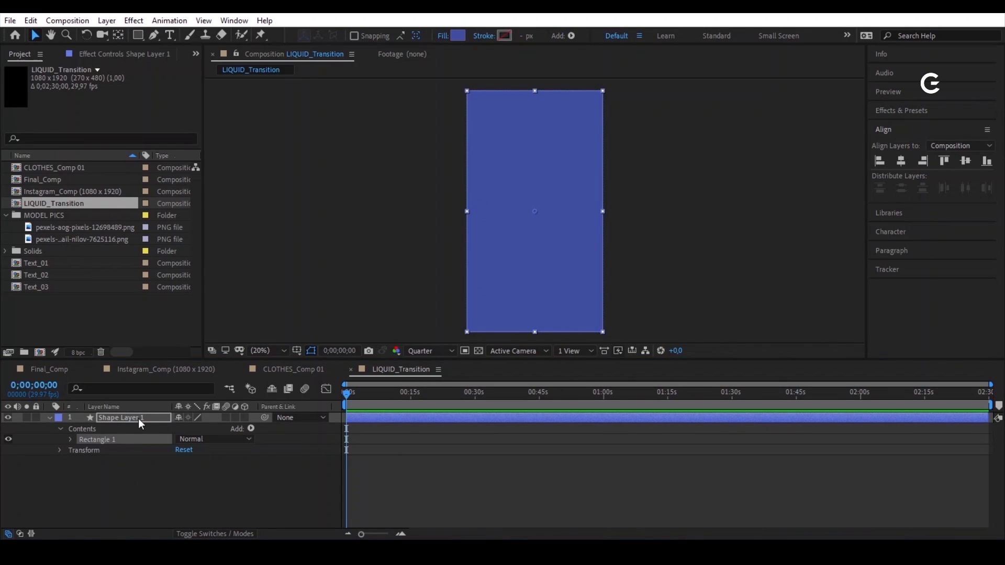
type("LIQUID_Down")
key("Return")
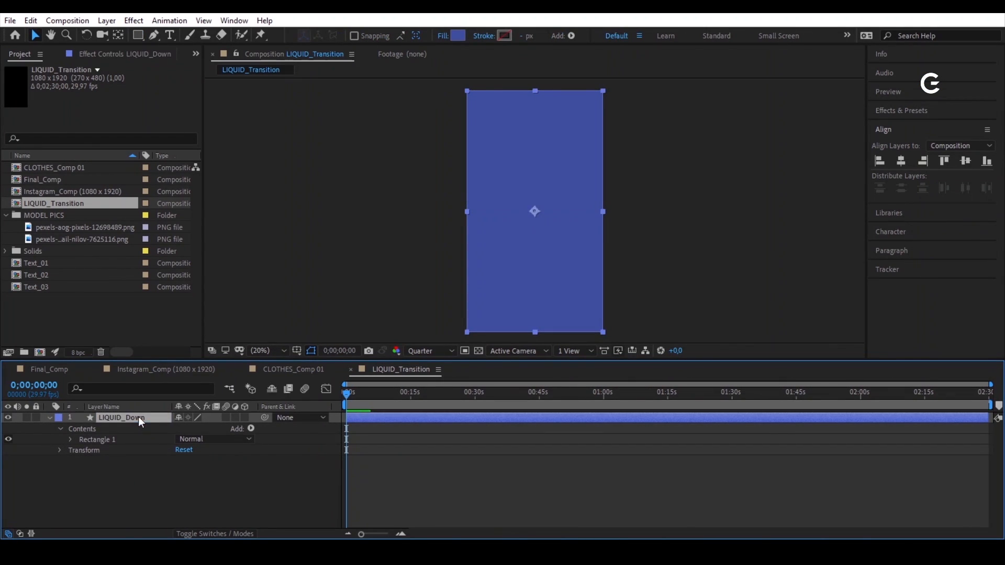
key("u")
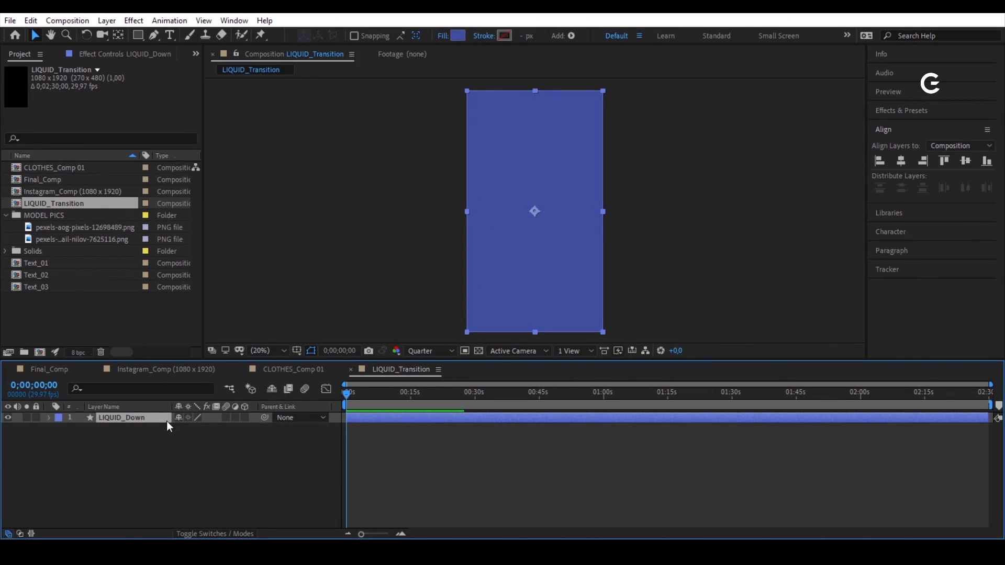
Step: Copy the Turbulent Displace and Fill effects from the LIQUID_Up layer in CLOTHES_Comp 01
left_click(143, 55)
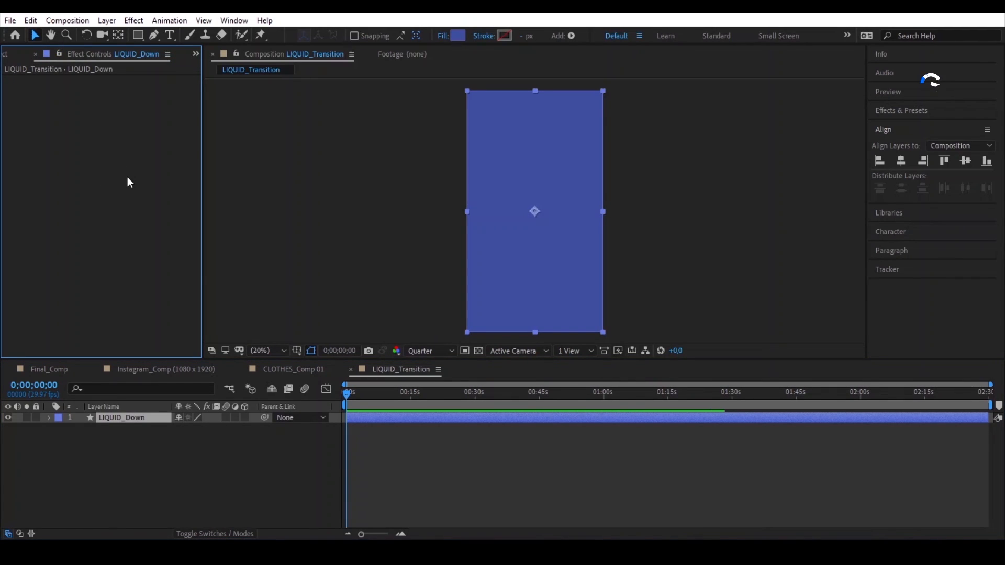
left_click(292, 369)
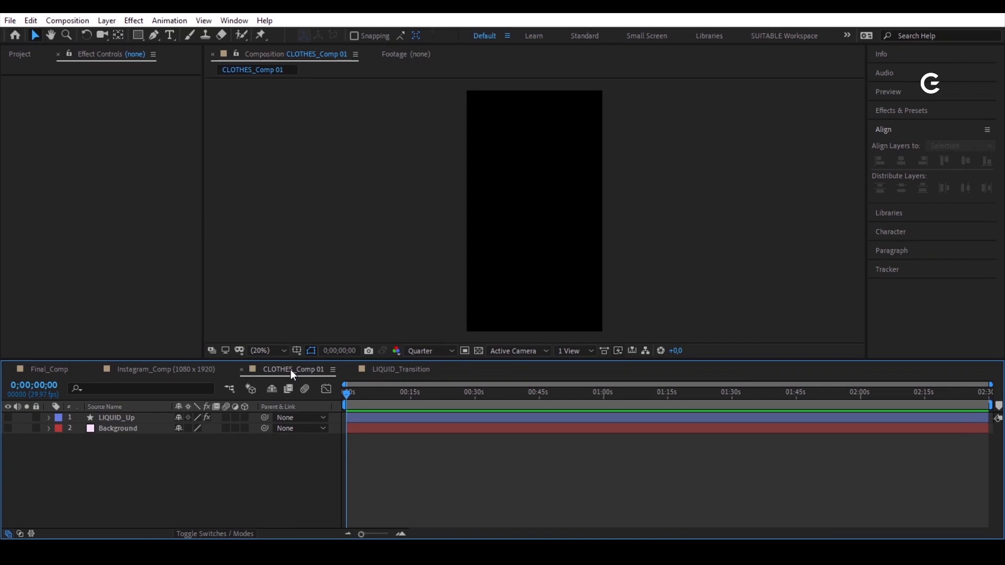
left_click(103, 429)
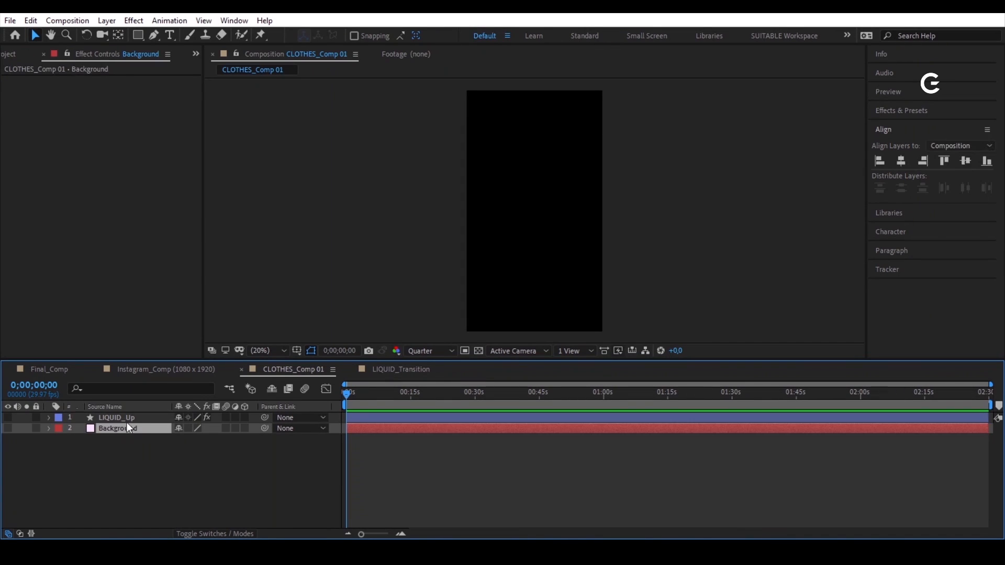
left_click(131, 417)
left_click(77, 82)
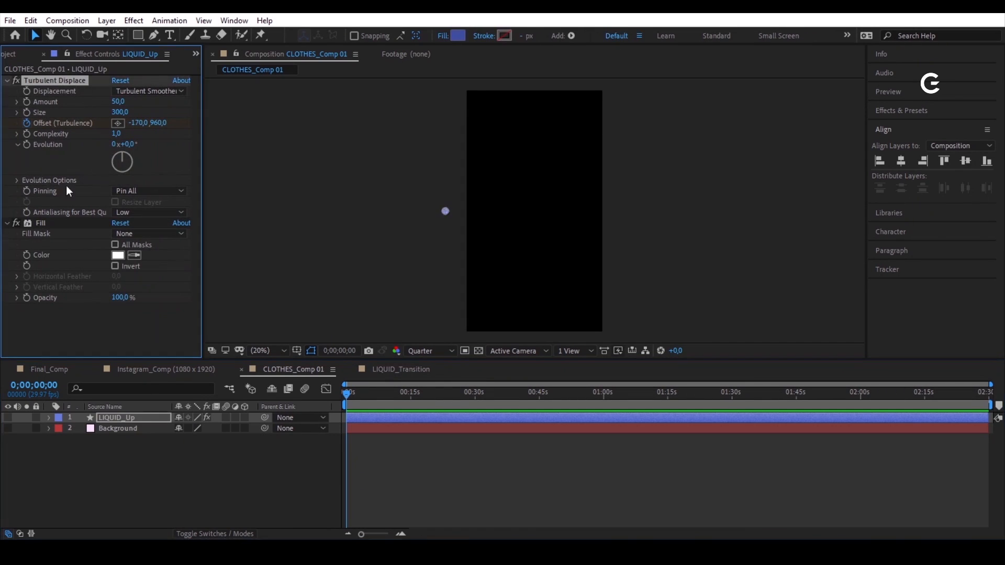
left_click(41, 223, "ctrl")
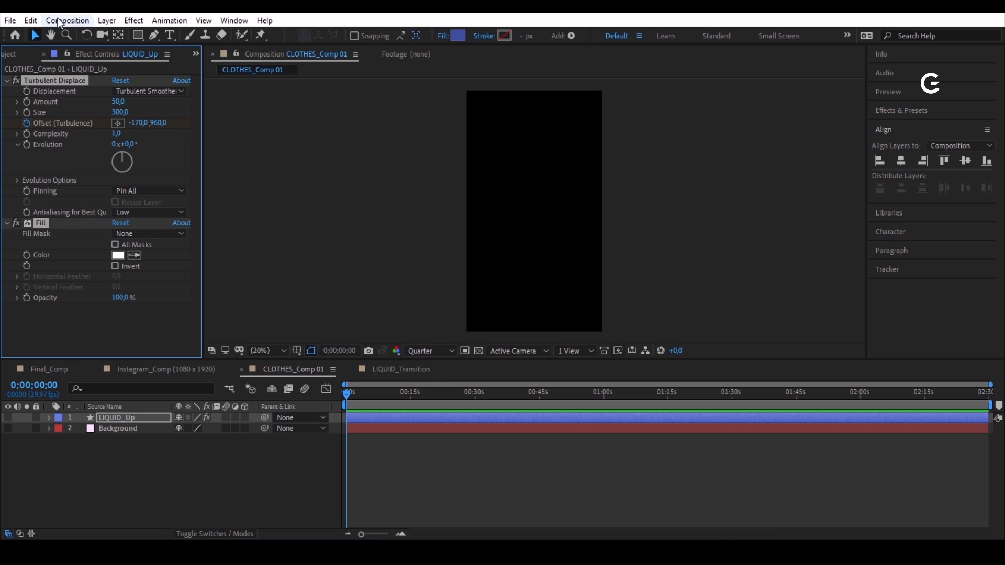
left_click(31, 21)
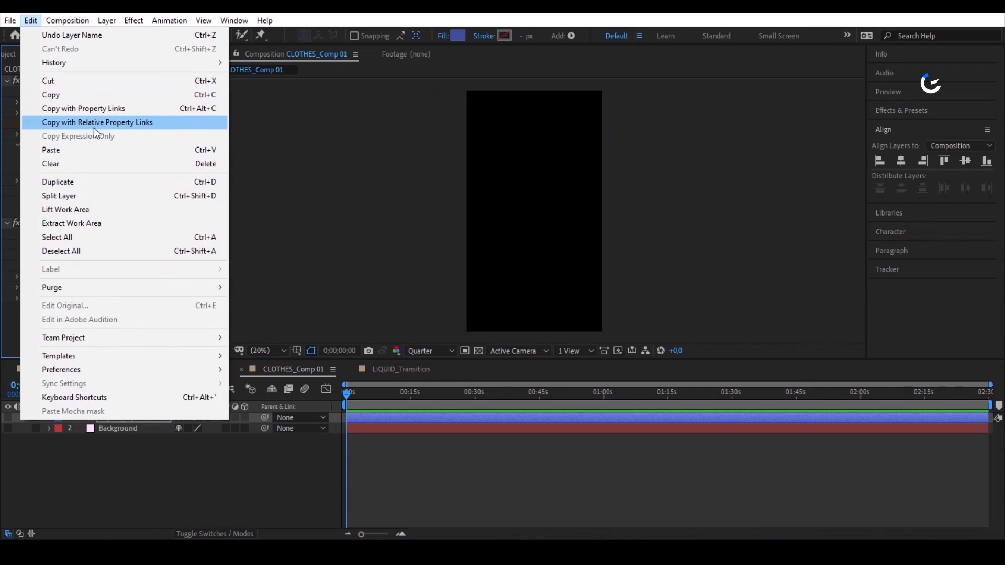
left_click(93, 95)
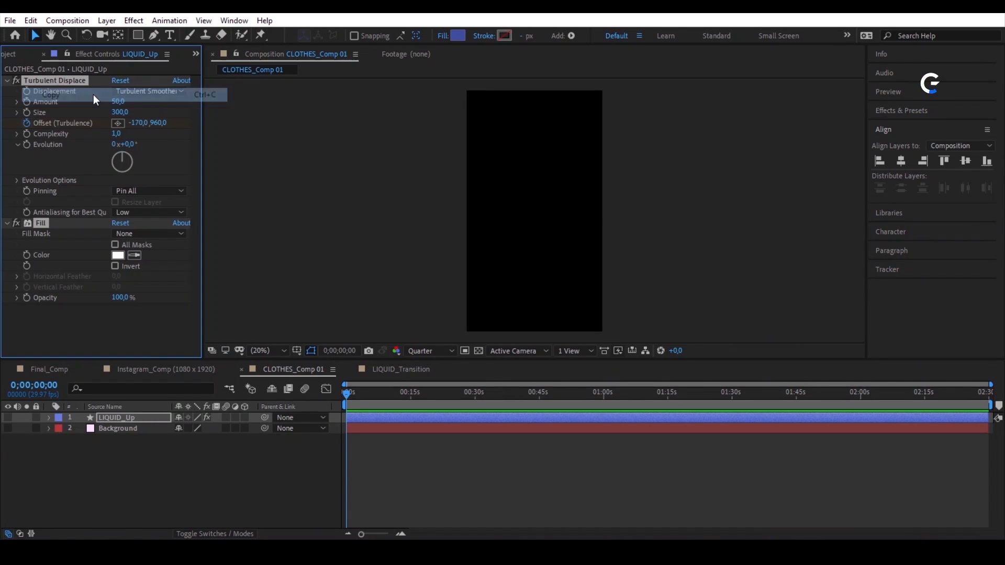
Step: Paste the copied effects onto the LIQUID_Down layer in LIQUID_Transition
left_click(396, 369)
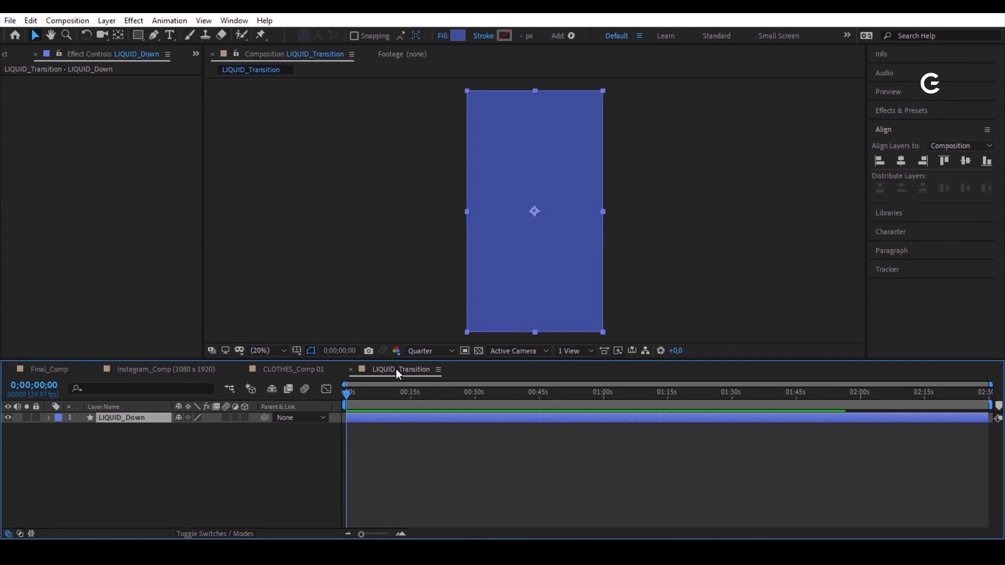
left_click(138, 160)
key("ctrl+v")
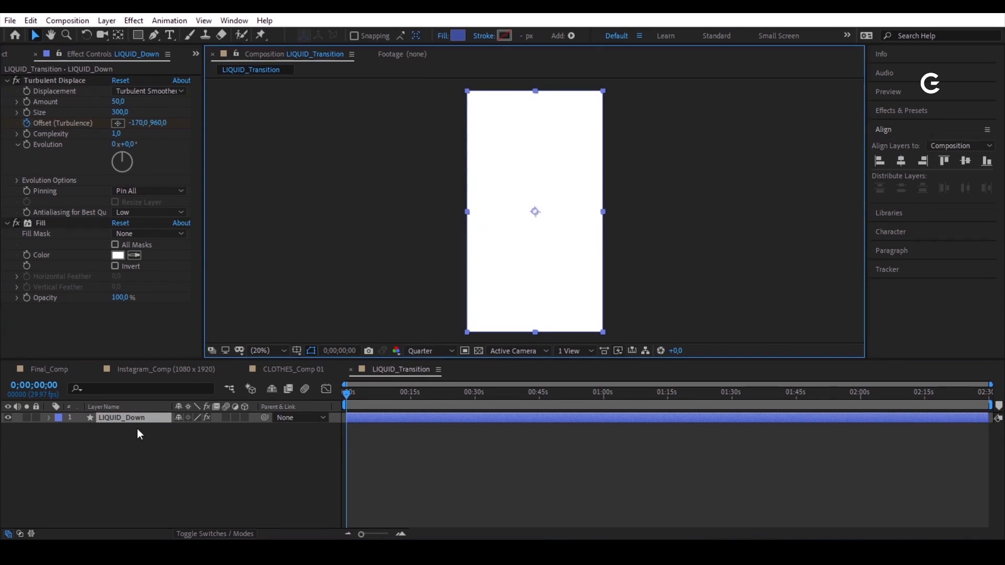
Step: Scale LIQUID_Down to 110% horizontally and 70% vertically without constrained proportions, and move it down to cover the frame's lower edge
left_click(143, 416)
key("s")
left_click(194, 428)
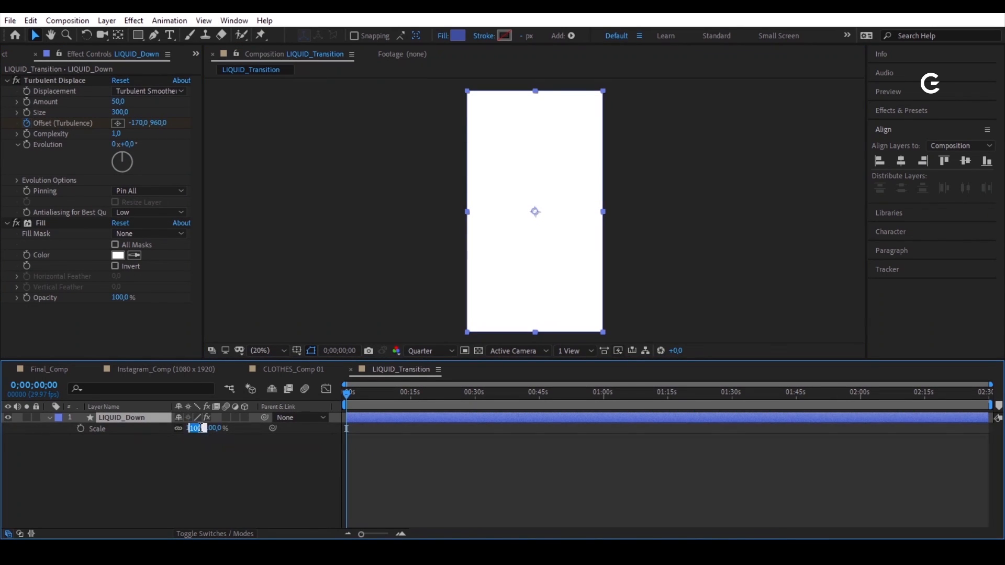
type("110")
key("Return")
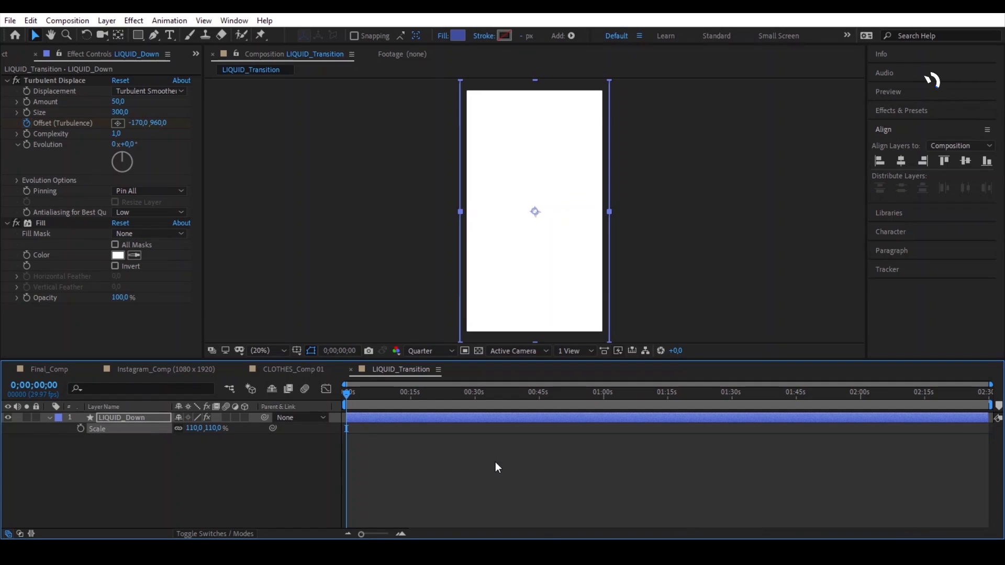
left_click(178, 427)
left_click(214, 428)
type("70")
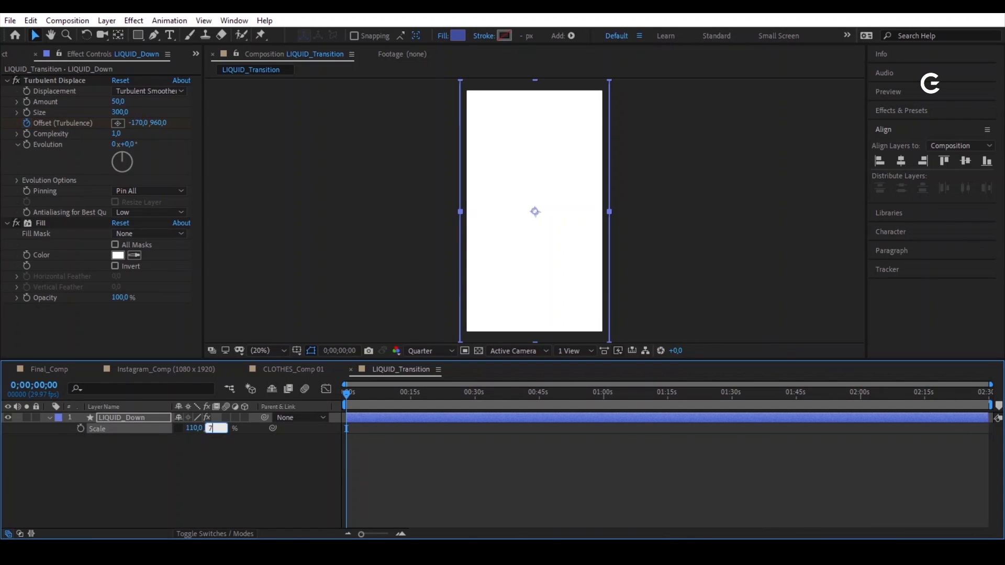
key("Return")
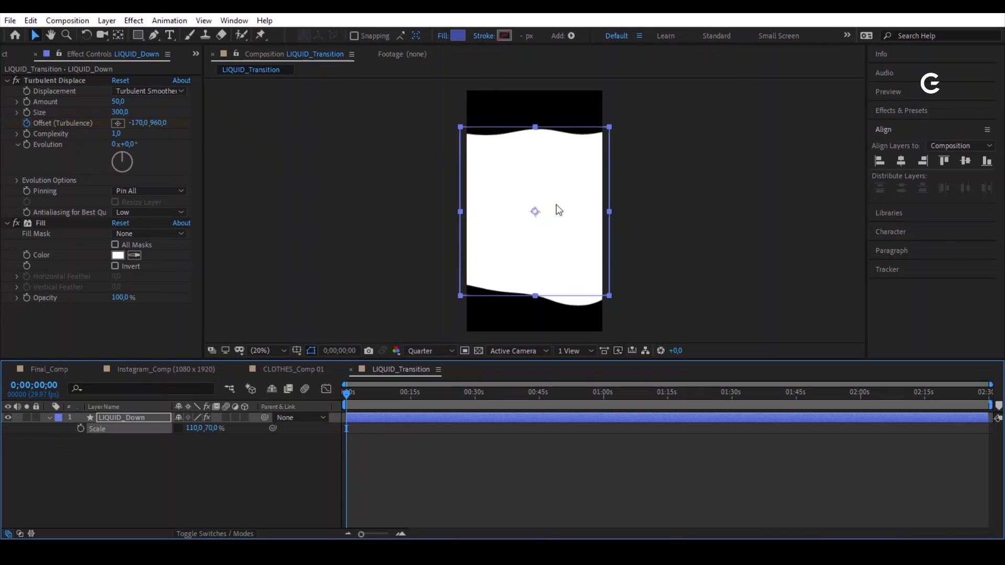
left_click_drag(561, 172, 564, 209)
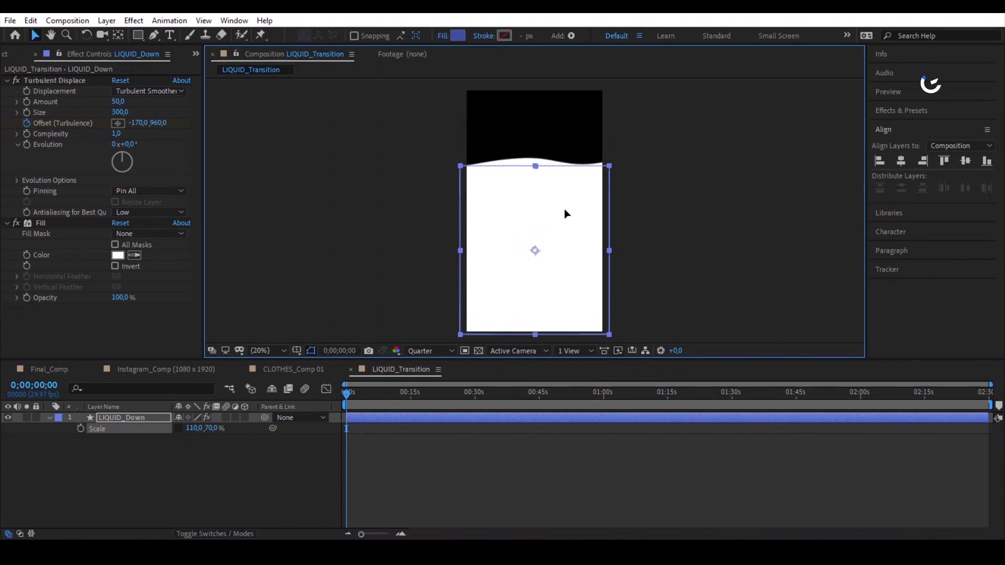
Step: Apply the Drop Shadow effect to the LIQUID_Down layer
left_click(158, 417)
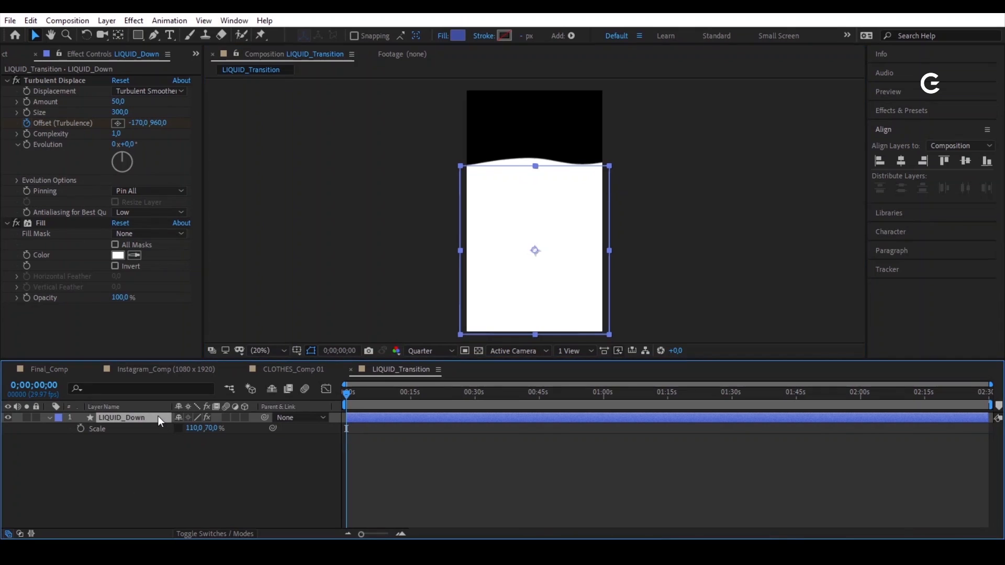
key("ctrl+space")
type("drop")
key("Return")
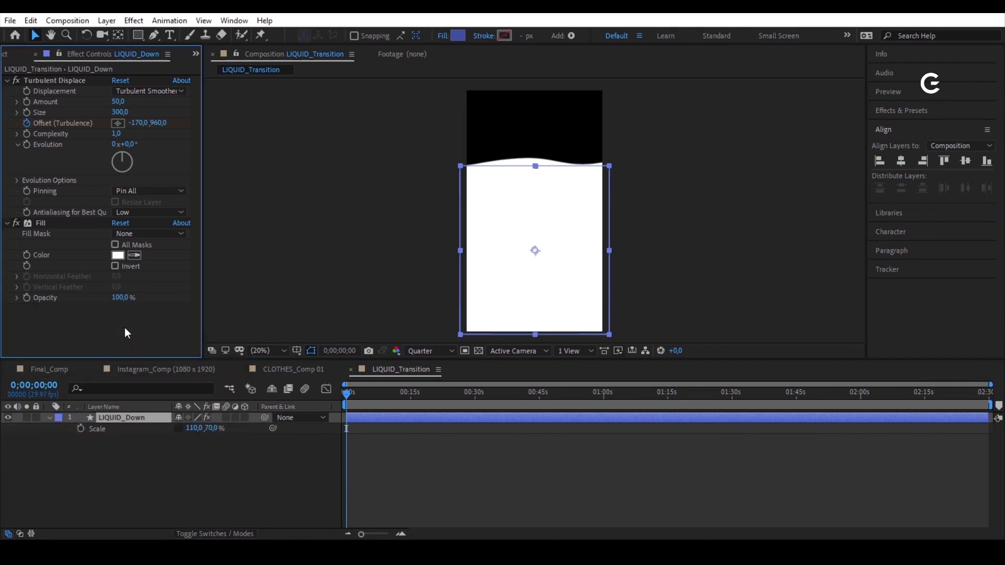
Step: Set the drop shadow's opacity to 40%, direction to 190° and softness to 400, and show the transparency grid
left_click(124, 287)
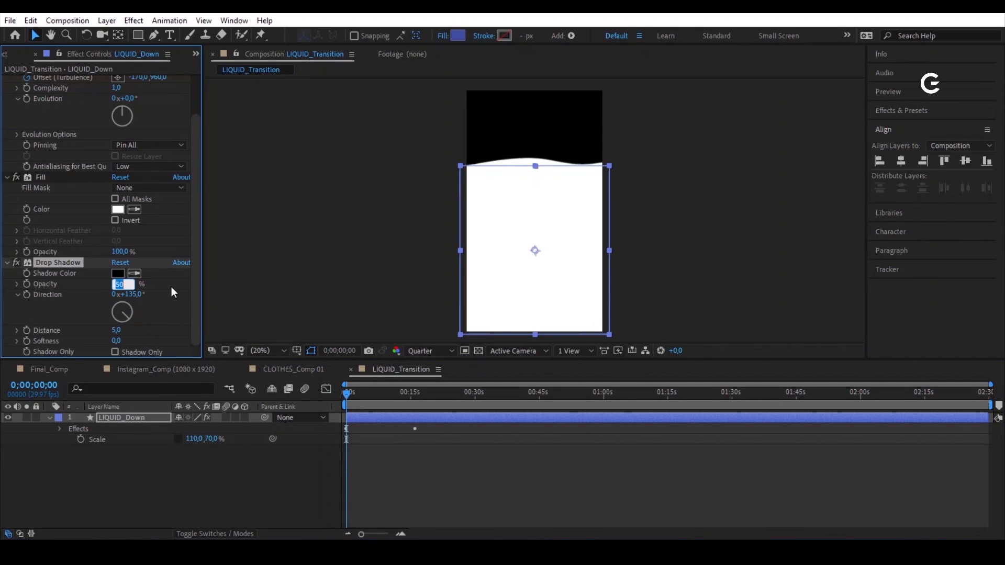
type("40")
key("Return")
left_click_drag(133, 295, 159, 295)
left_click(134, 295)
type("190")
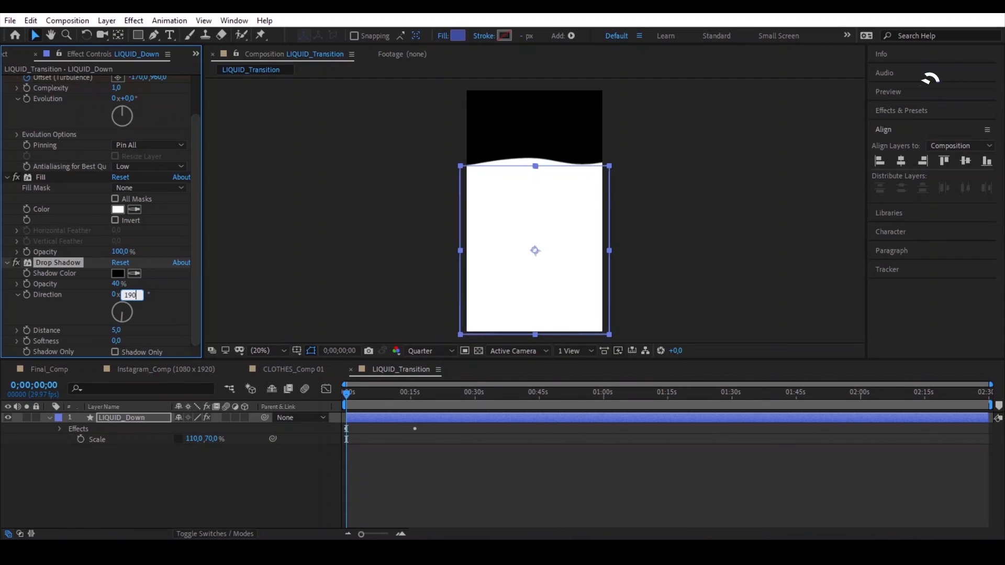
key("Return")
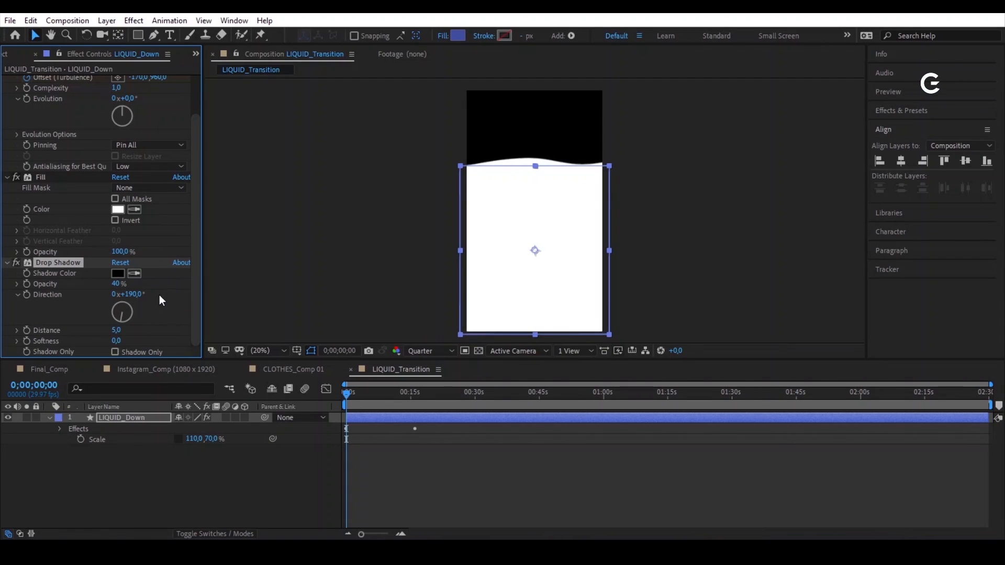
left_click(117, 342)
type("400")
key("Return")
left_click(479, 351)
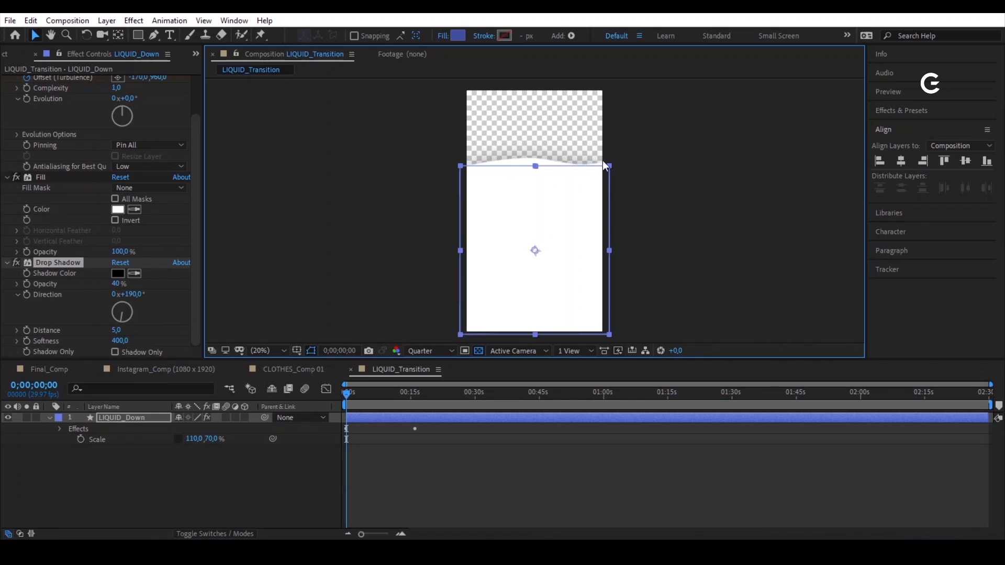
Step: Duplicate the LIQUID_Down layer and move the copy up over the upper part of the frame
left_click(152, 417)
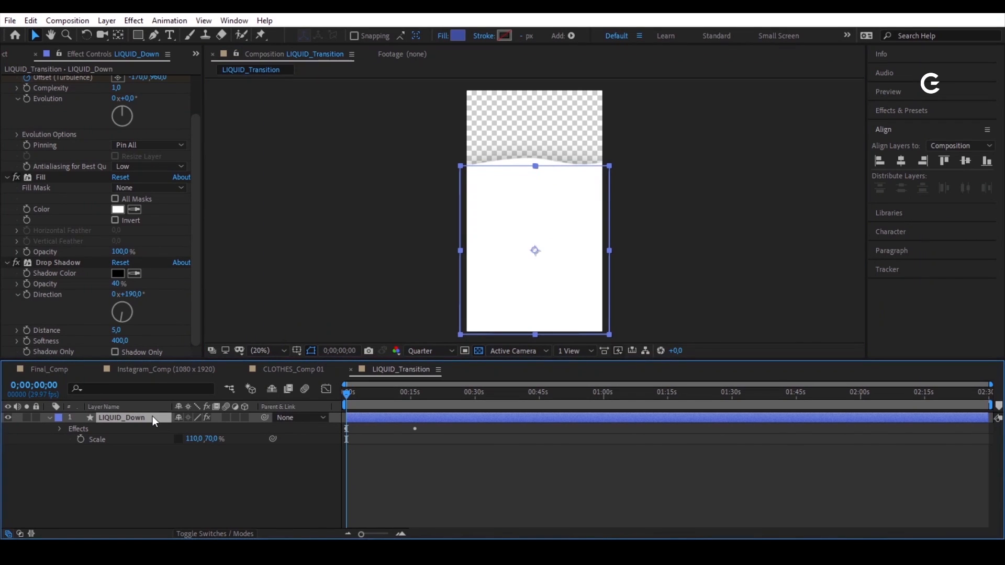
left_click(37, 23)
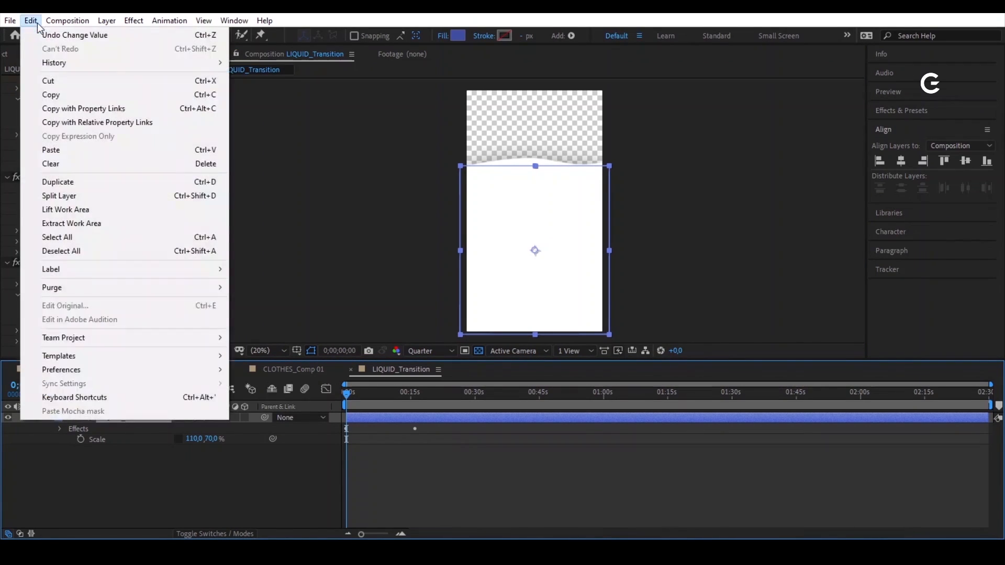
left_click(111, 178)
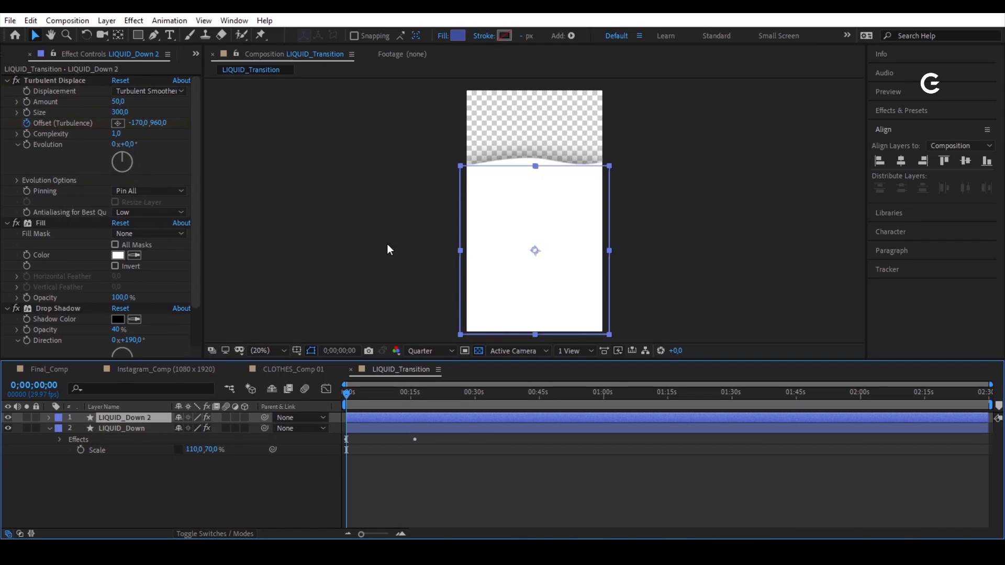
left_click_drag(549, 258, 559, 104)
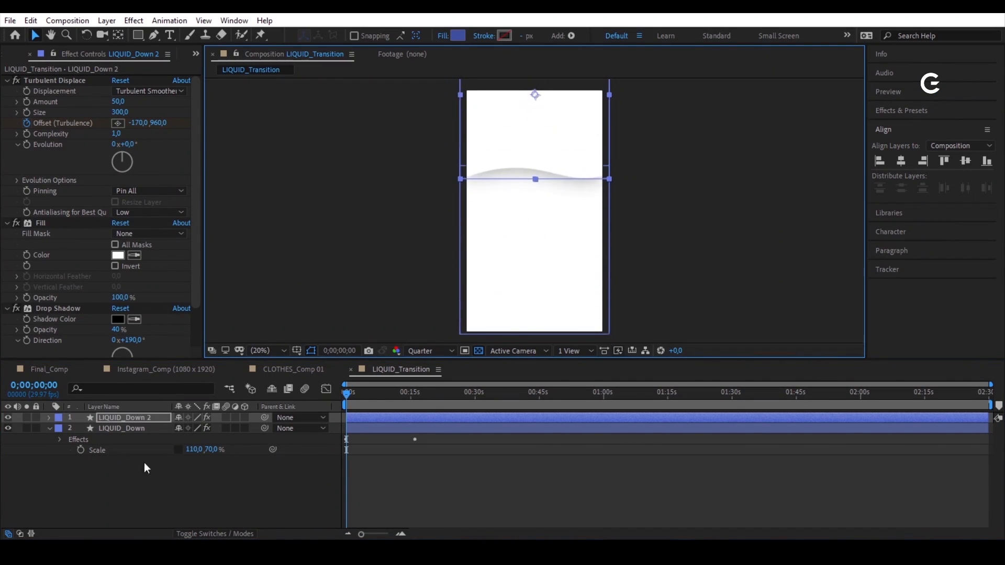
Step: Delete the Drop Shadow from the duplicate and move it down so it overlaps the lower shape while covering the frame's top
left_click(68, 306)
key("Delete")
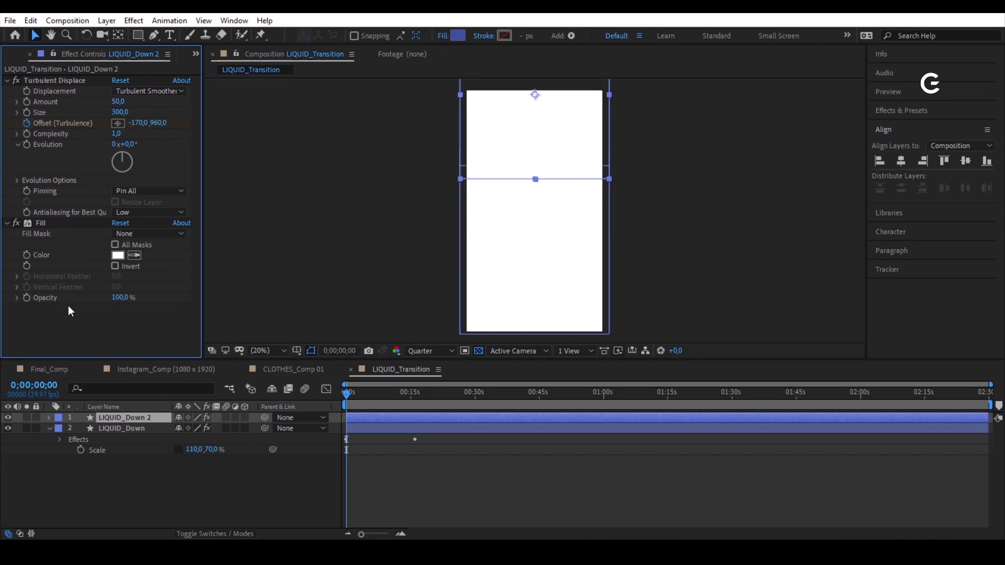
left_click(554, 147)
left_click_drag(554, 146, 560, 213)
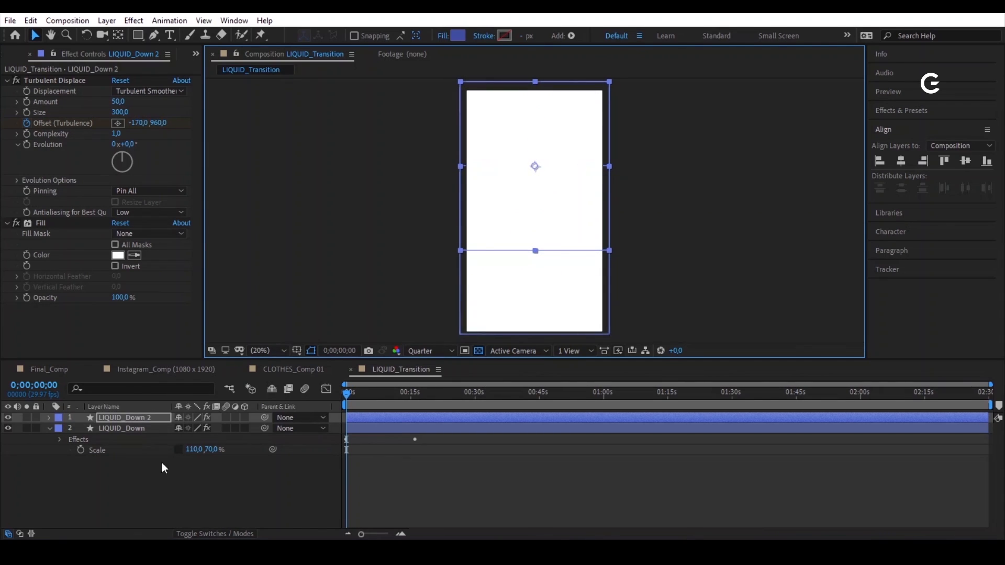
Step: Rename the duplicate layer as LIQUID_Up and collapse the properties of both layers
left_click(149, 419)
key("Return")
type("LIQUID_Up")
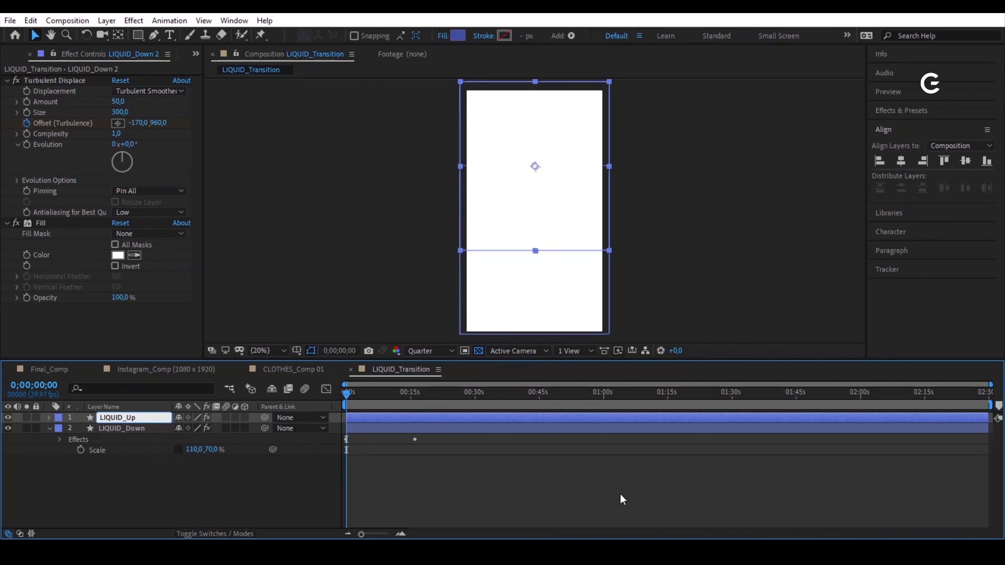
key("Return")
left_click(105, 473)
key("u")
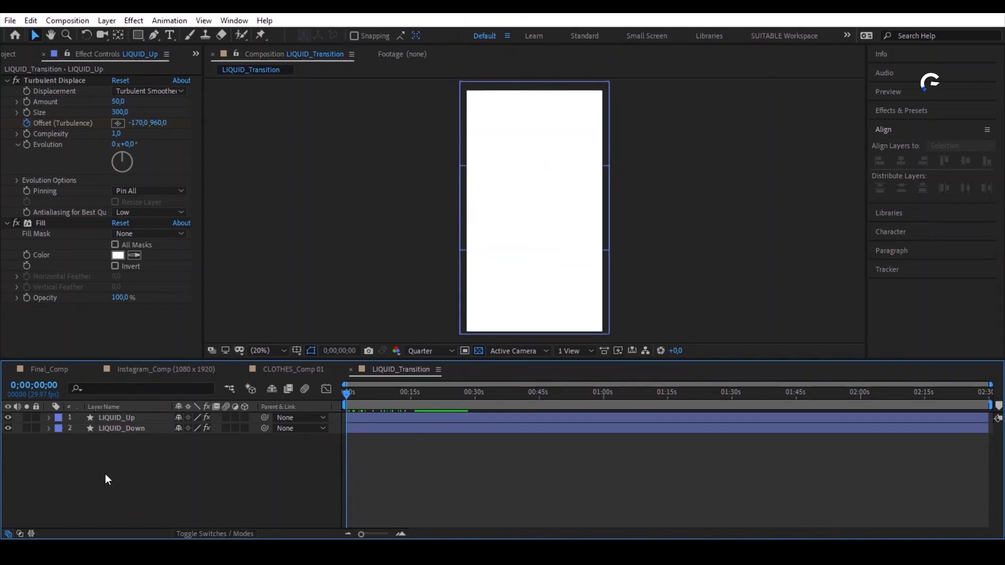
Step: Add a null object to LIQUID_Transition and rename it as position
right_click(156, 459)
mouse_move(278, 321)
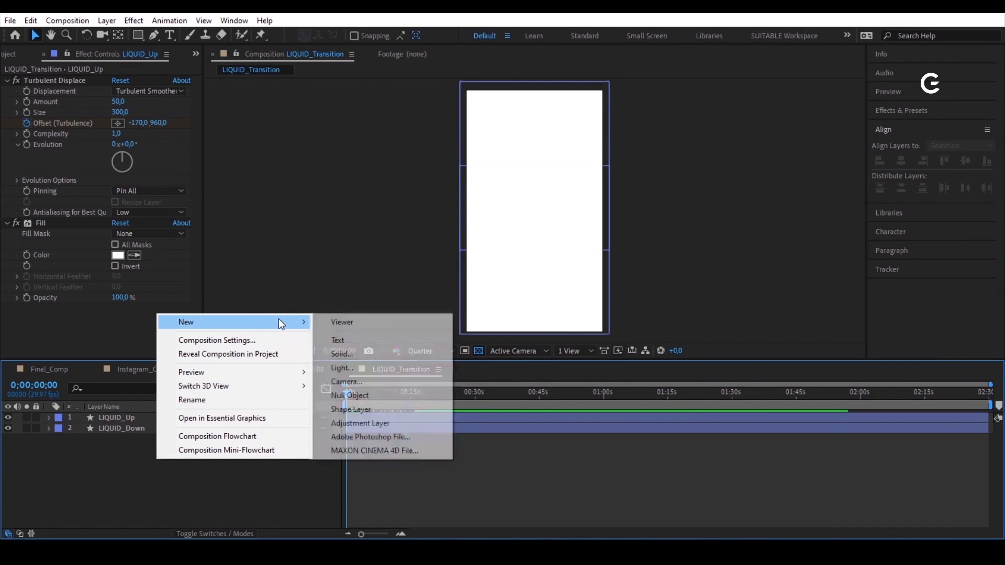
left_click(350, 395)
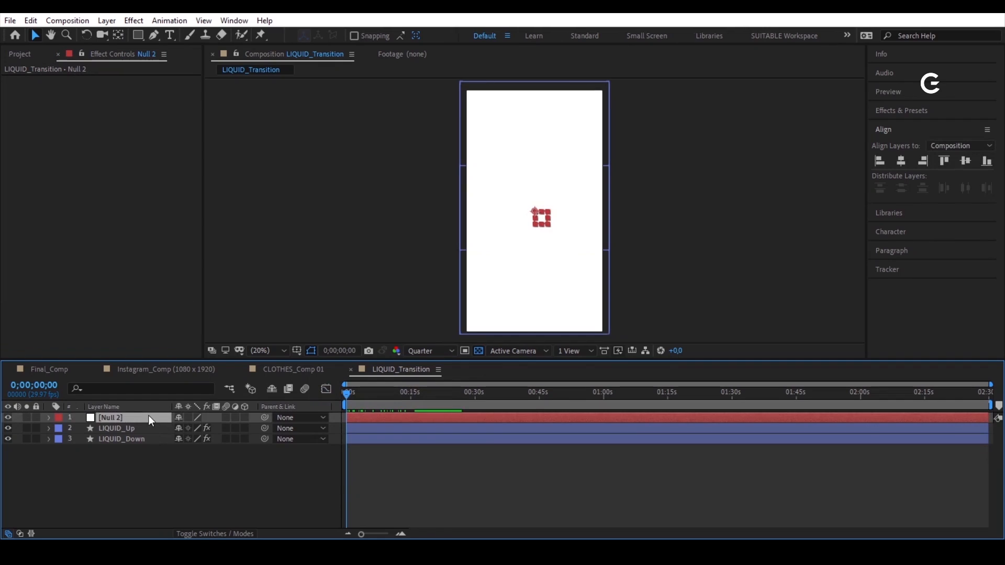
key("Return")
type("position")
key("Return")
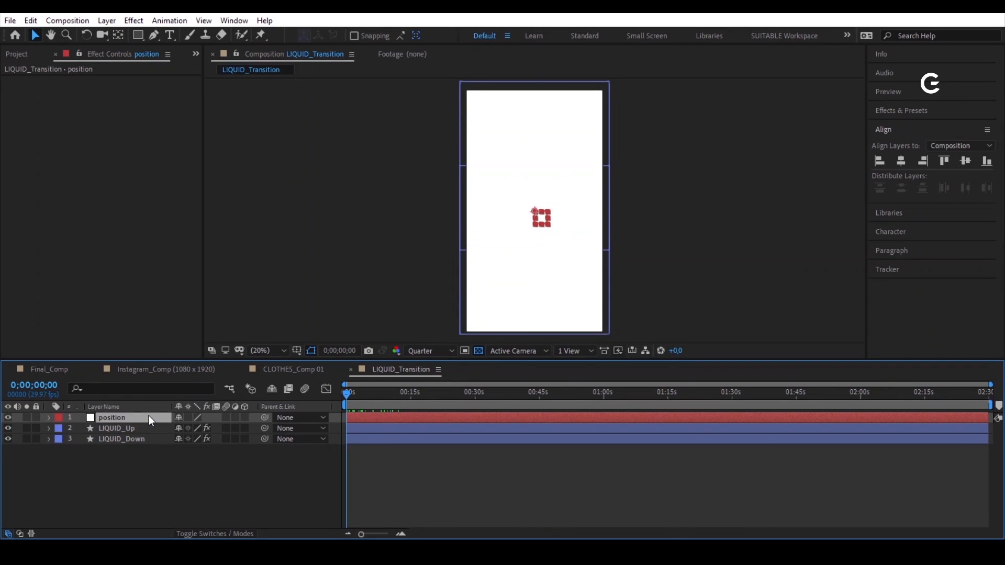
Step: Parent the LIQUID_Up and LIQUID_Down layers to the position null
left_click(137, 438)
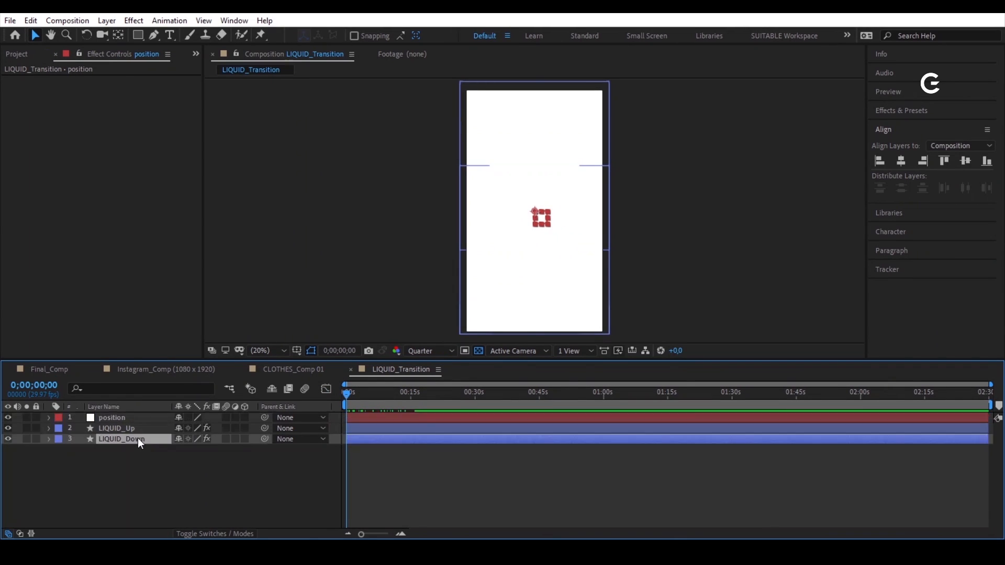
left_click(140, 428, "shift")
left_click_drag(261, 428, 125, 419)
Step: Keyframe the null's Position at 0 seconds and at 2 seconds, with 540, -1030 at the second keyframe so the liquid leaves the frame
left_click(127, 416)
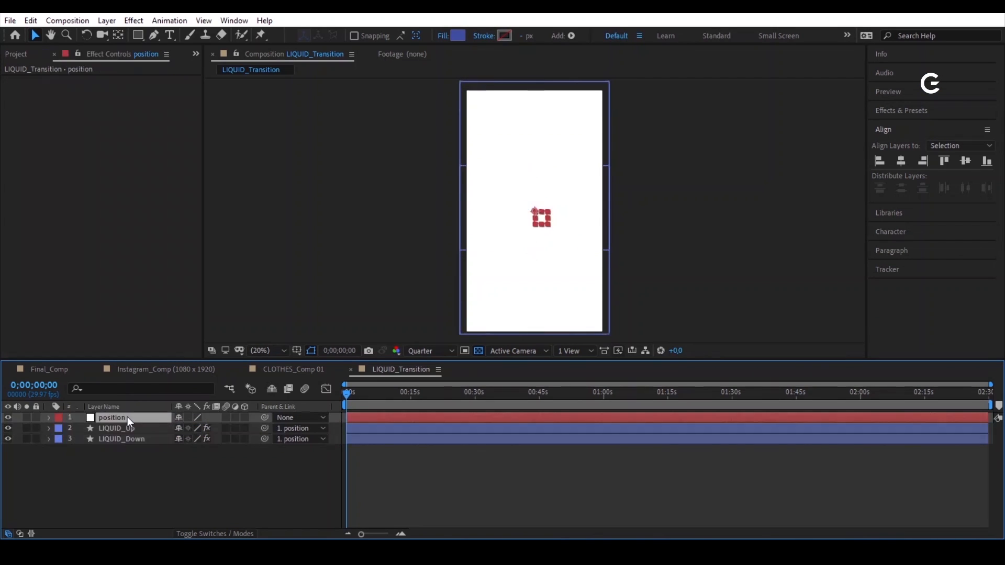
key("p")
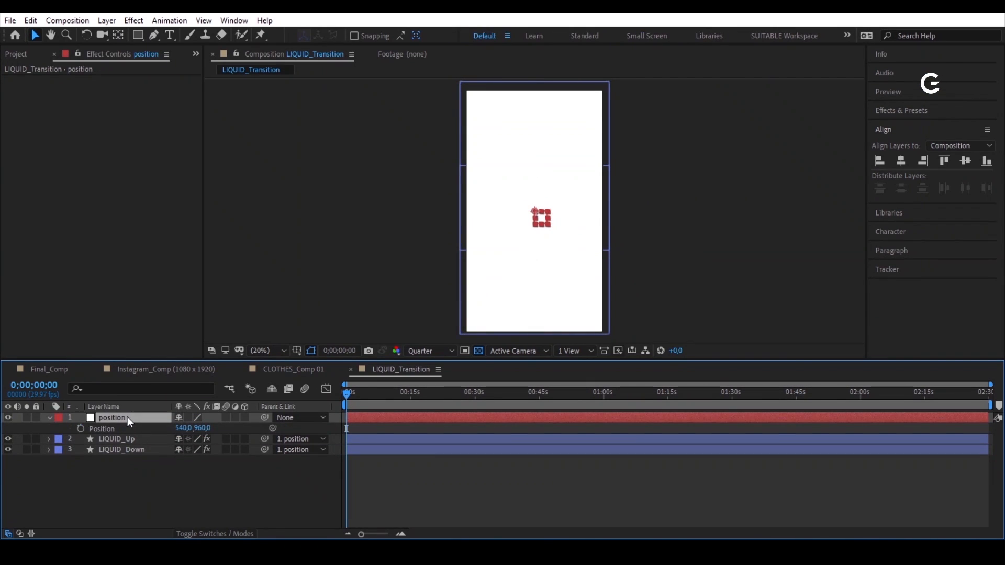
left_click(81, 428)
scroll(495, 449, "up", 3)
left_click_drag(487, 417, 486, 417)
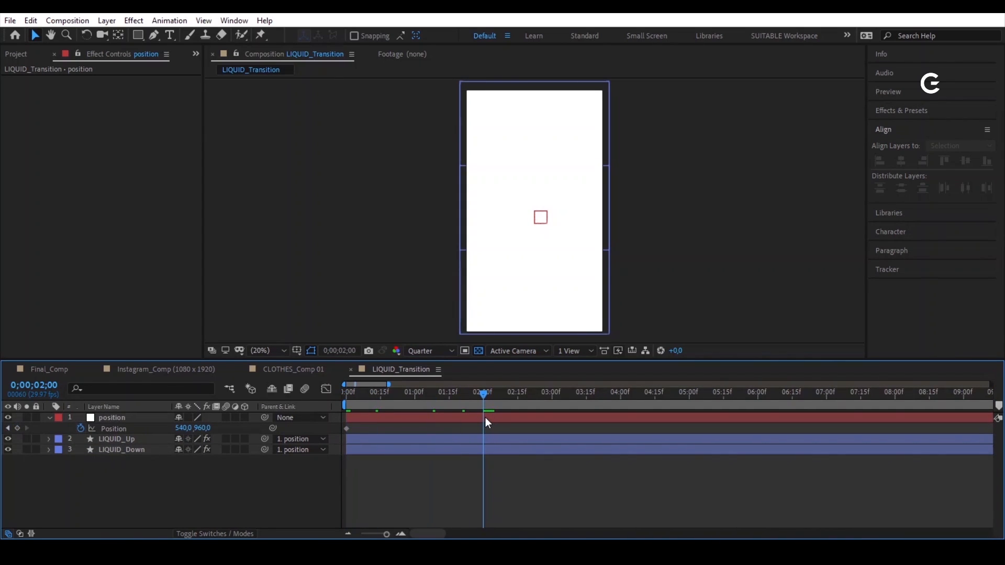
left_click(18, 429)
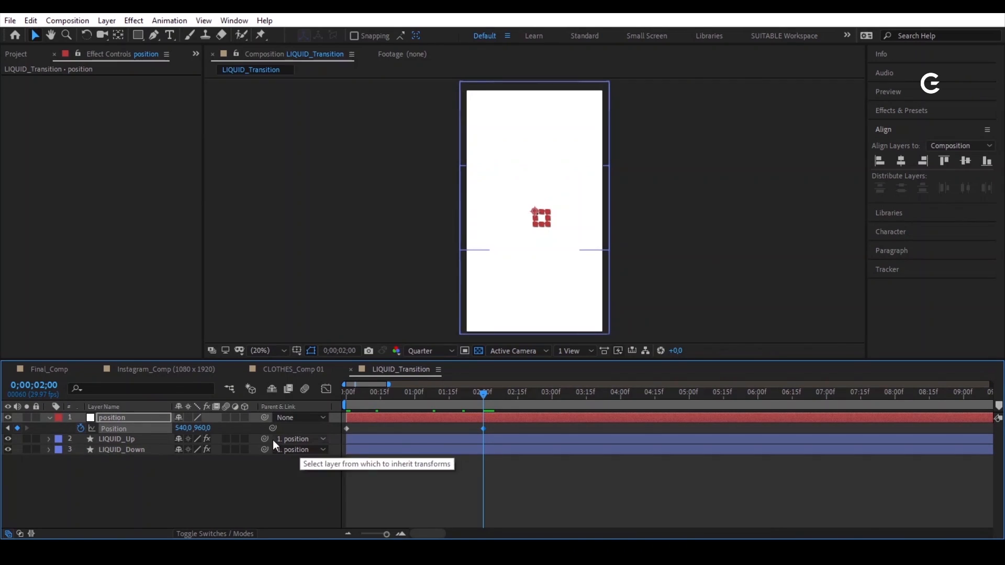
left_click_drag(203, 430, 127, 407)
left_click_drag(116, 406, 105, 401)
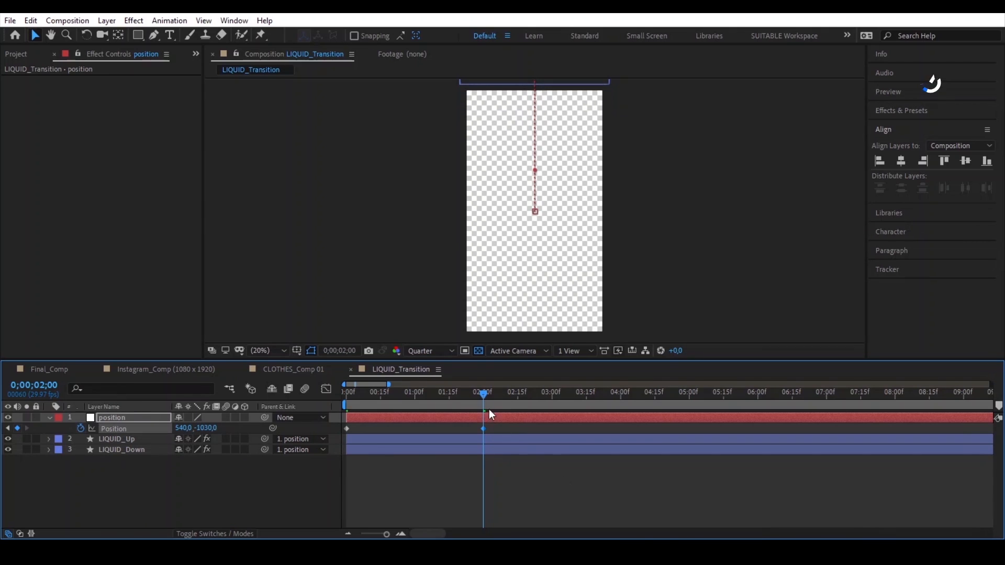
Step: Time-reverse the null's two Position keyframes so the liquid starts outside the frame
left_click_drag(477, 398, 335, 425)
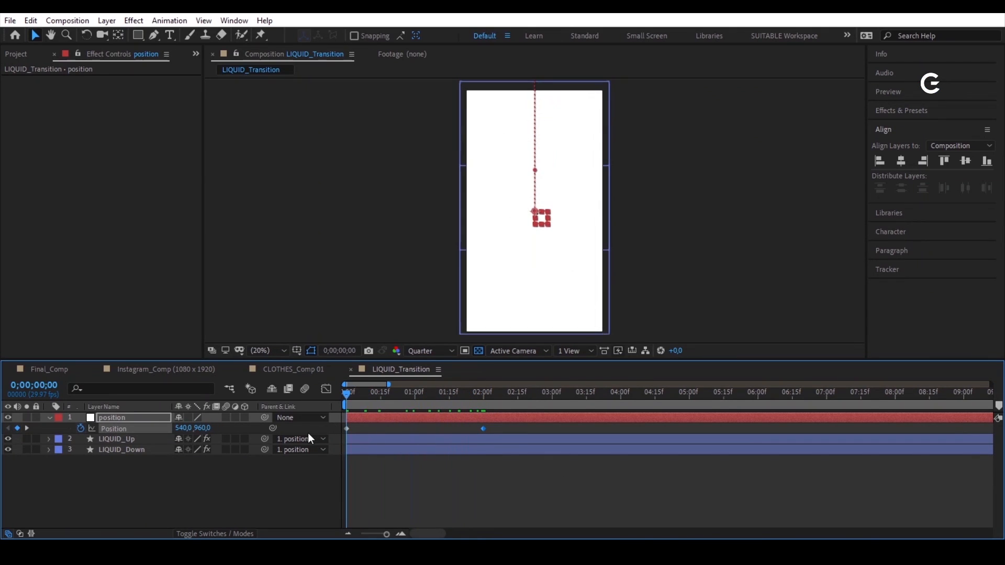
right_click(142, 426)
mouse_move(302, 408)
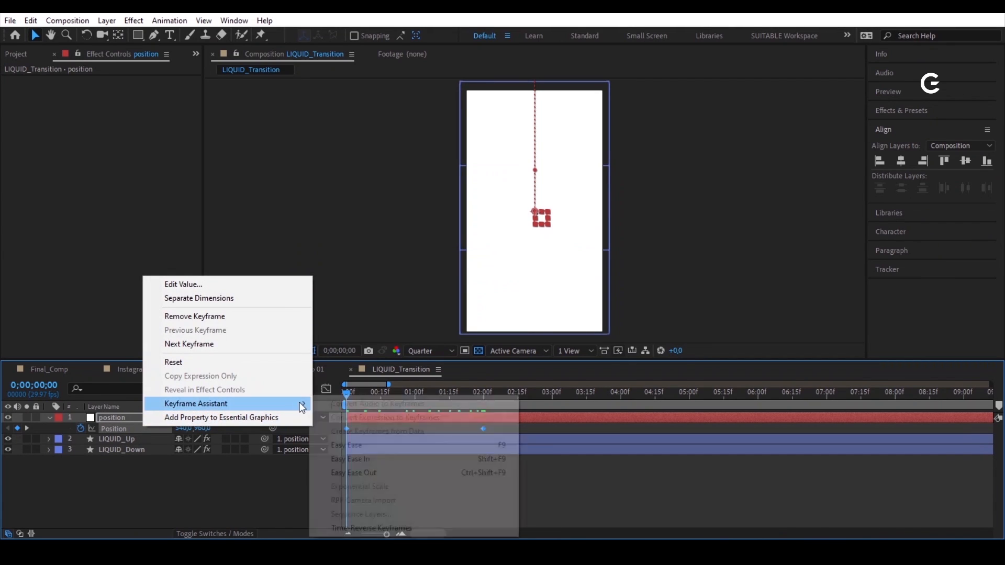
left_click(400, 526)
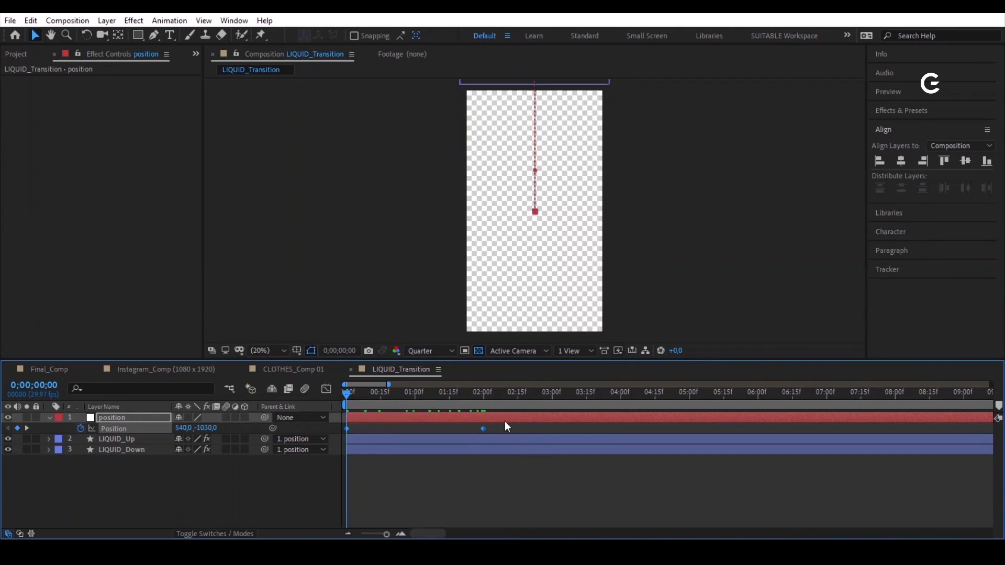
Step: At 2 seconds, set the null's Position to 540, 2118 and scrub through the motion
left_click_drag(347, 394, 489, 416)
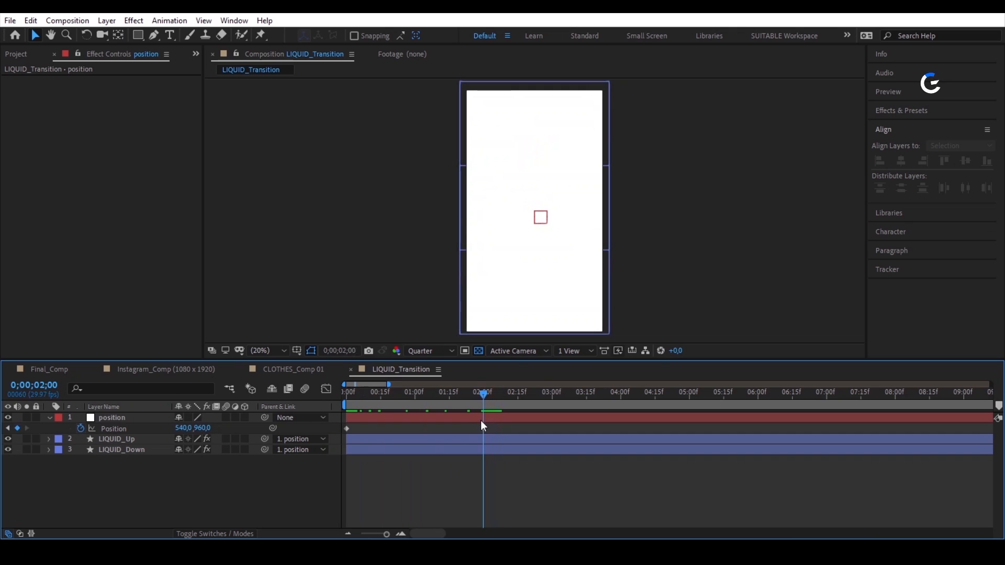
left_click_drag(201, 429, 277, 436)
left_click(532, 470)
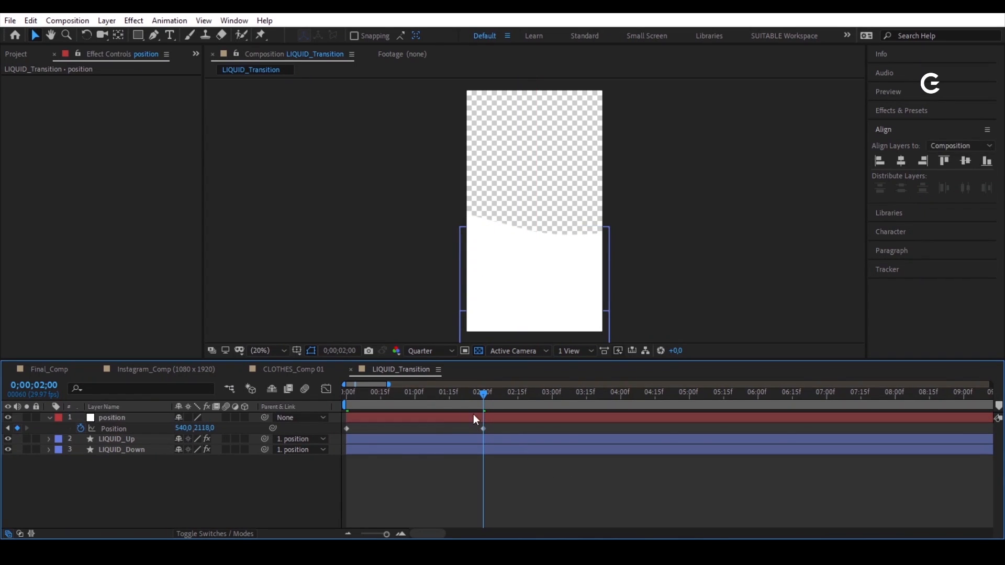
left_click_drag(481, 394, 341, 433)
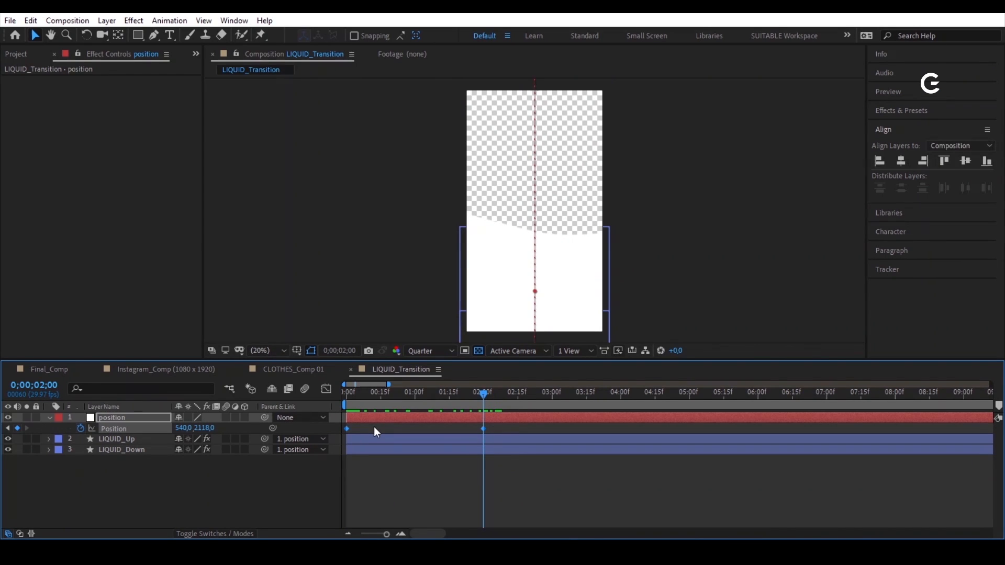
Step: Apply Easy Ease to both Position keyframes and shape their speed curve to peak early and slow gradually, then scrub through the result
right_click(139, 429)
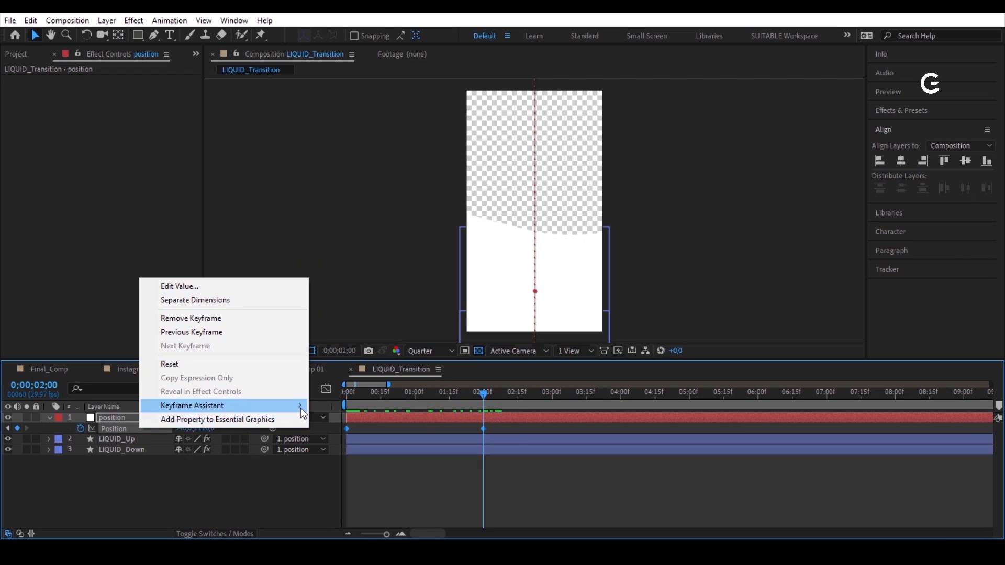
mouse_move(300, 408)
left_click(395, 448)
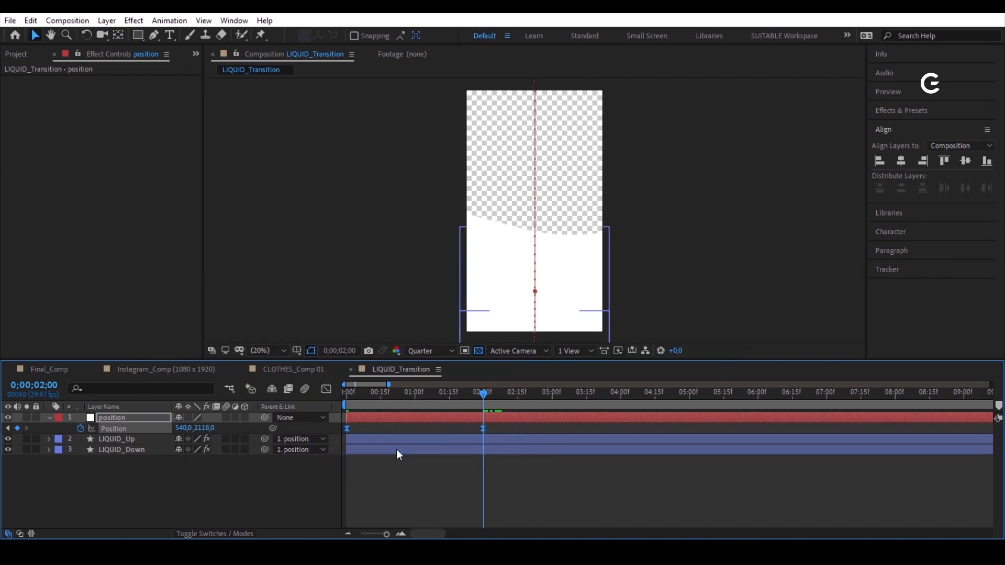
left_click(327, 391)
left_click_drag(496, 482, 375, 504)
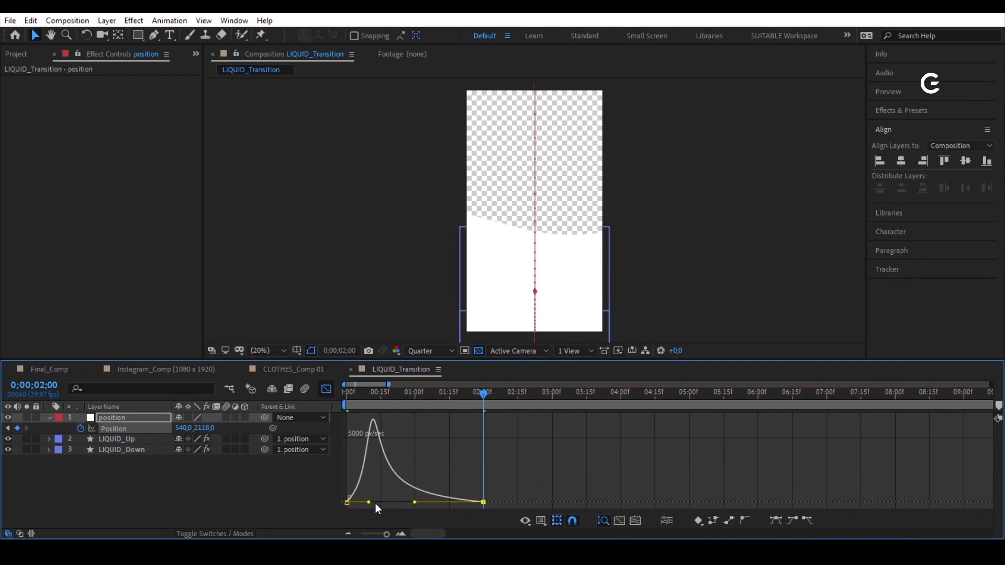
left_click(326, 389)
left_click(498, 493)
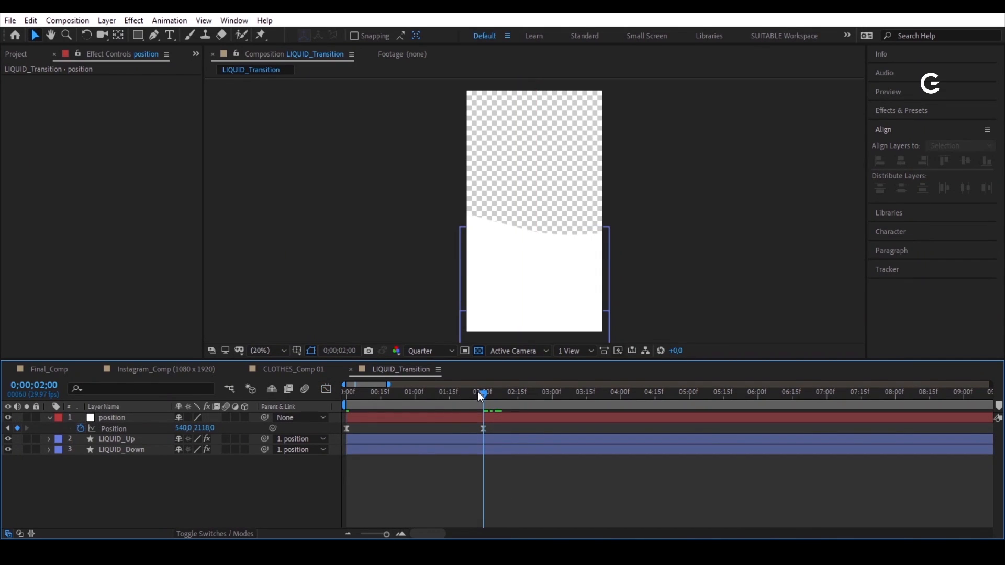
left_click_drag(480, 394, 337, 446)
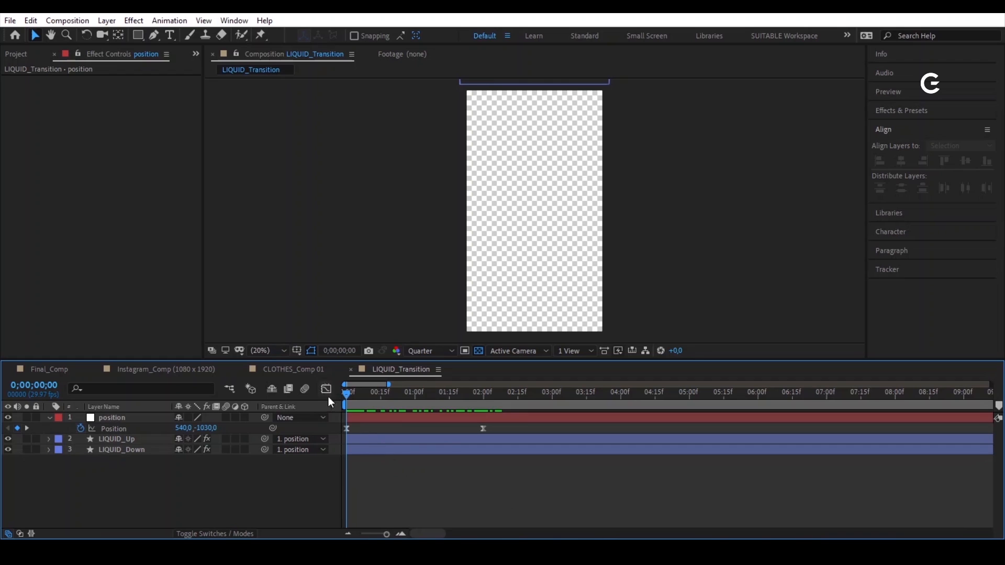
Step: Place LIQUID_Transition above LIQUID_Up in CLOTHES_Comp 01 and give the new layer the Sea Foam label colour
left_click(314, 368)
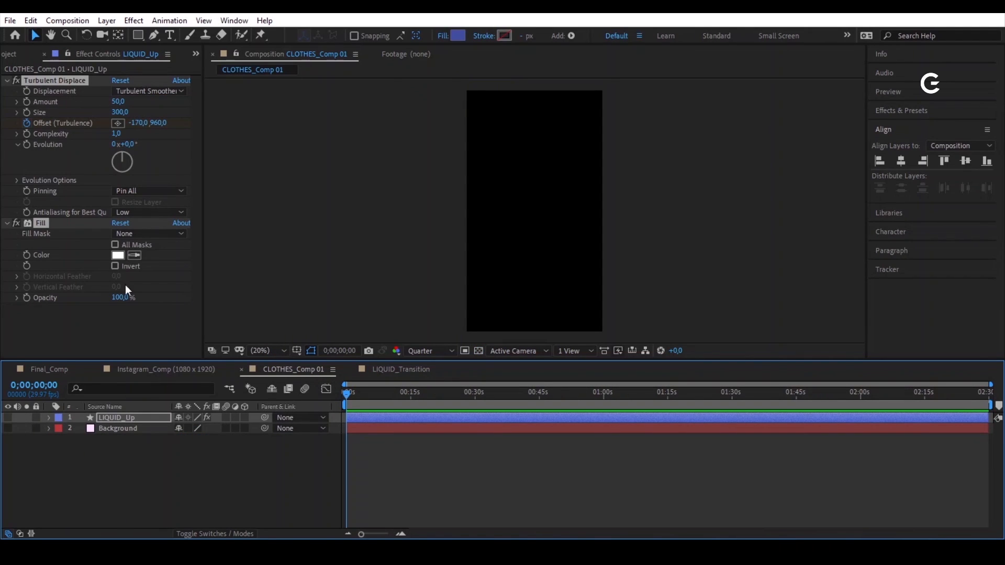
left_click(13, 55)
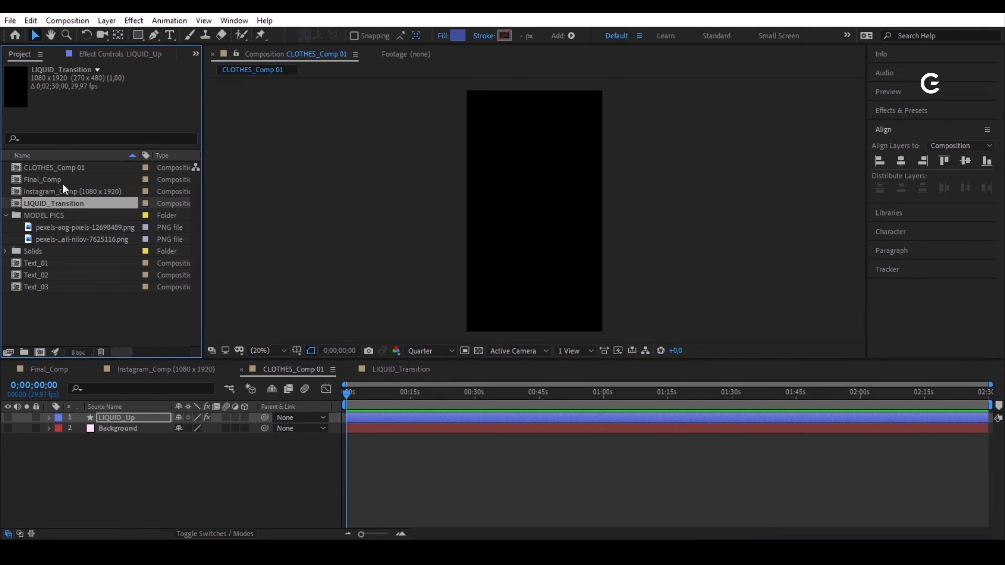
left_click_drag(71, 203, 130, 415)
left_click(59, 417)
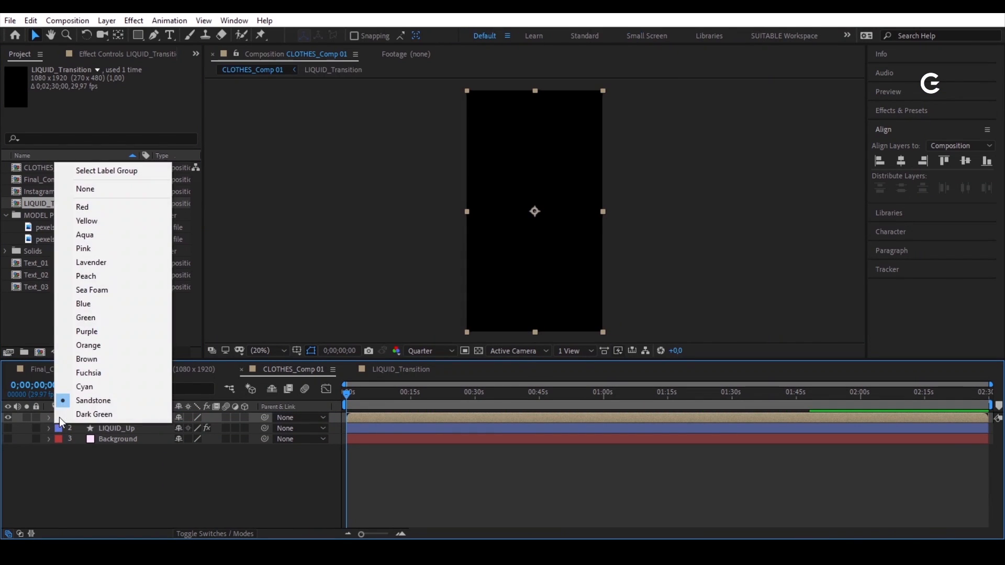
left_click(121, 292)
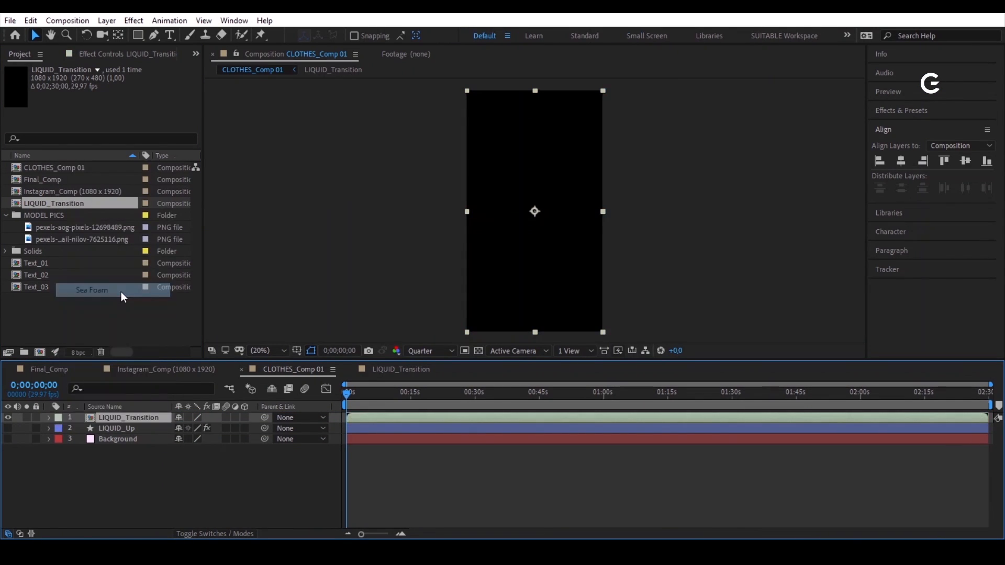
Step: Shift the LIQUID_Up and Background layers together so they start at about 27 seconds
left_click(363, 426)
left_click(365, 439, "shift")
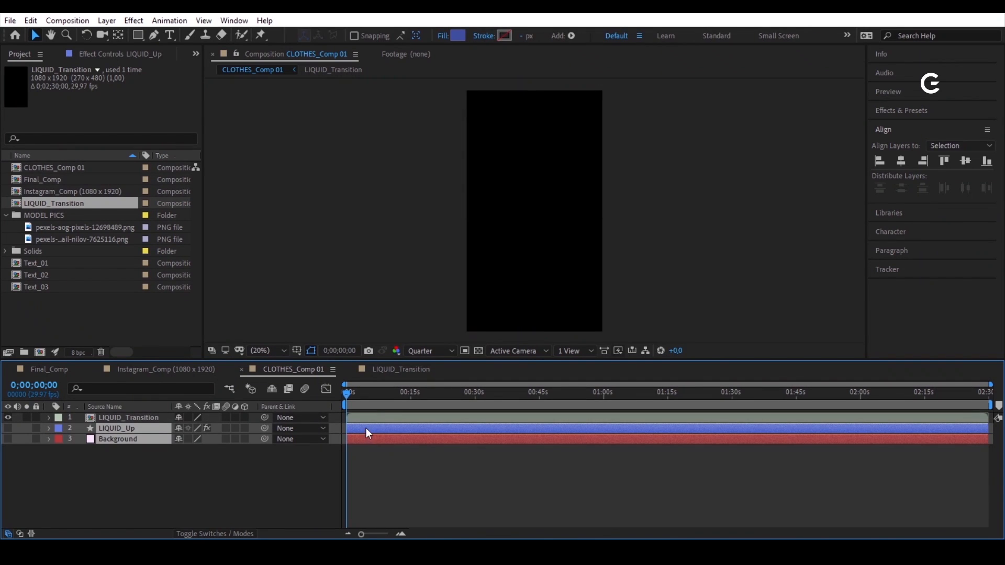
left_click_drag(365, 428, 469, 439)
key("F2")
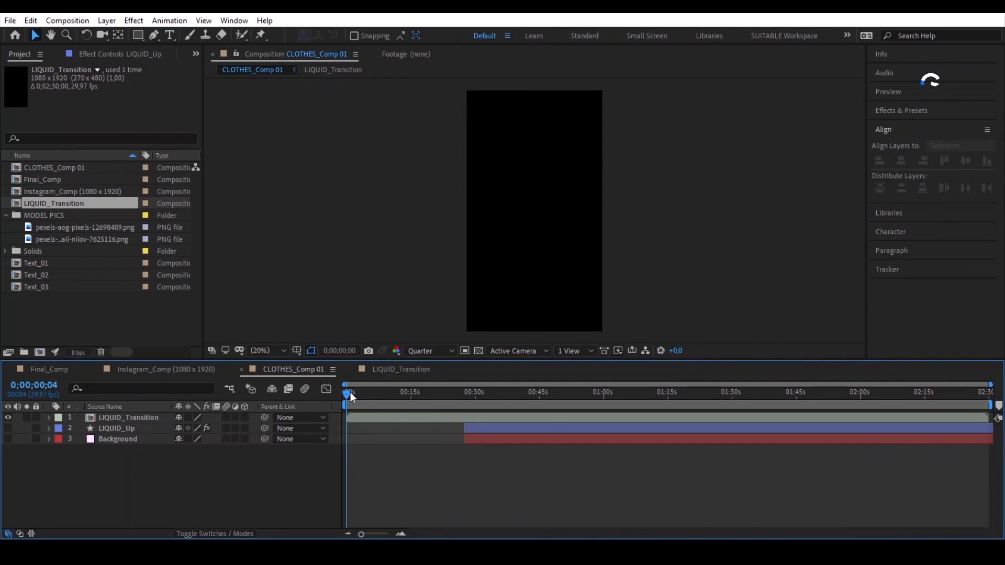
Step: Show the transparency grid and set the current time to 0;00;00;19, where the transition covers the whole frame
left_click_drag(350, 391, 350, 391)
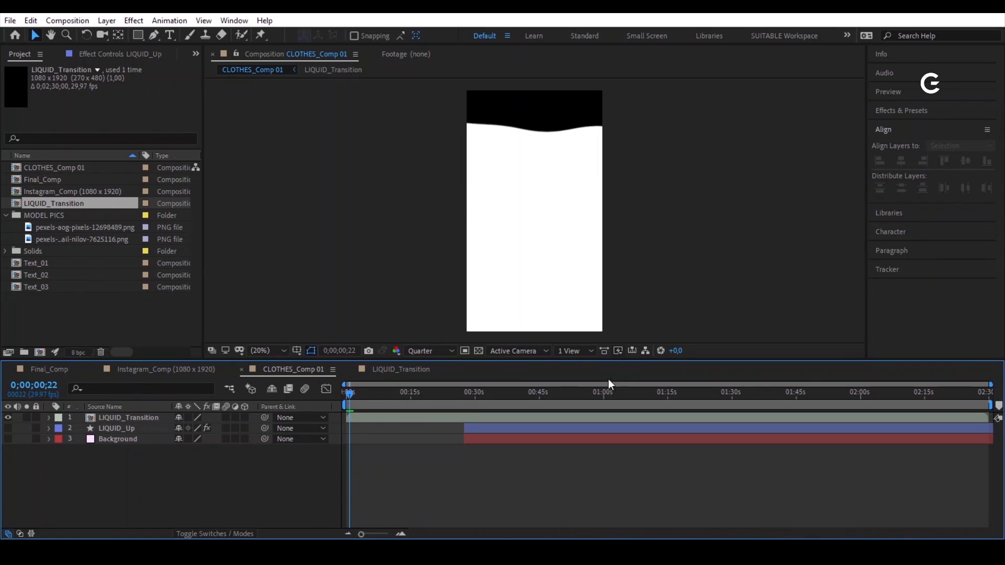
left_click(478, 351)
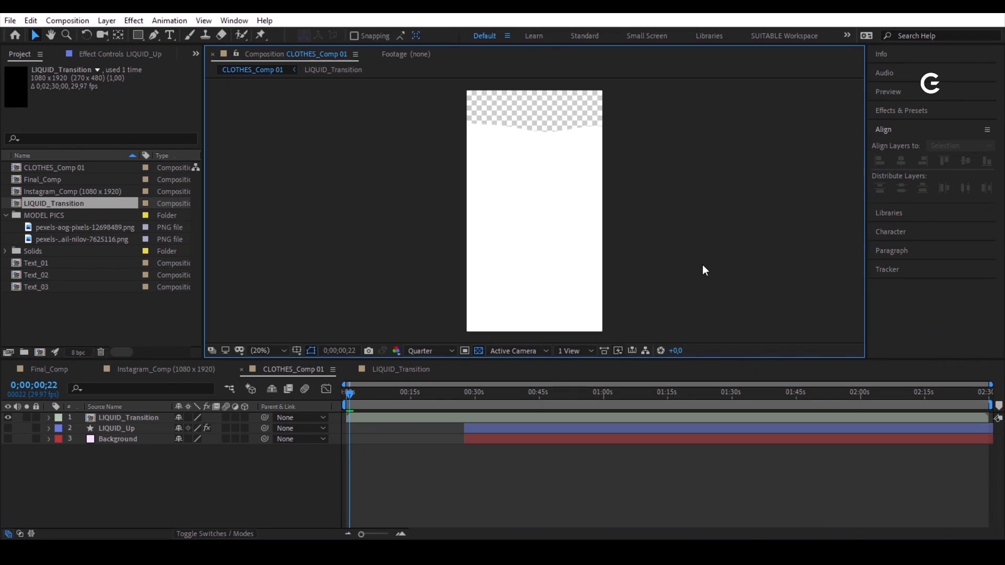
key("Page_Up")
key("Page_Up")
key("Page_Up")
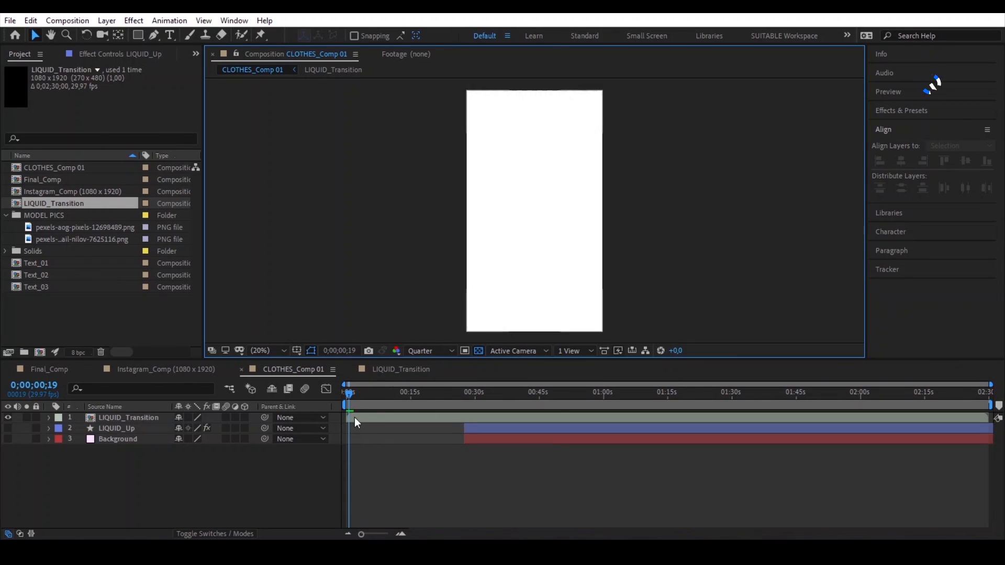
Step: Move the LIQUID_Up and Background layers together to start at about 0;00;00;19, and set the current time to 0;00;00;18
left_click(404, 443)
key("equal")
key("equal")
left_click(874, 428)
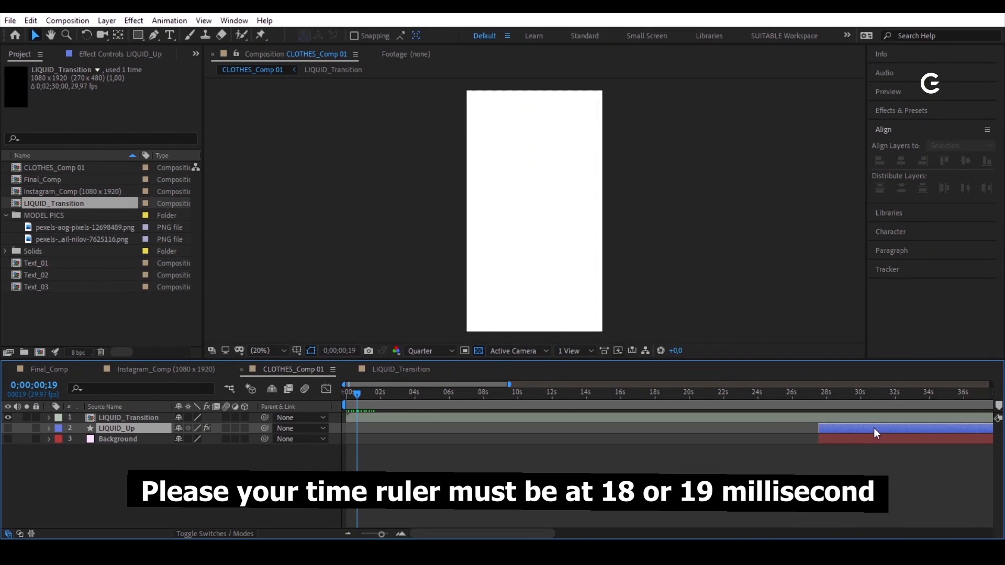
left_click(854, 440, "shift")
left_click_drag(841, 430, 475, 461)
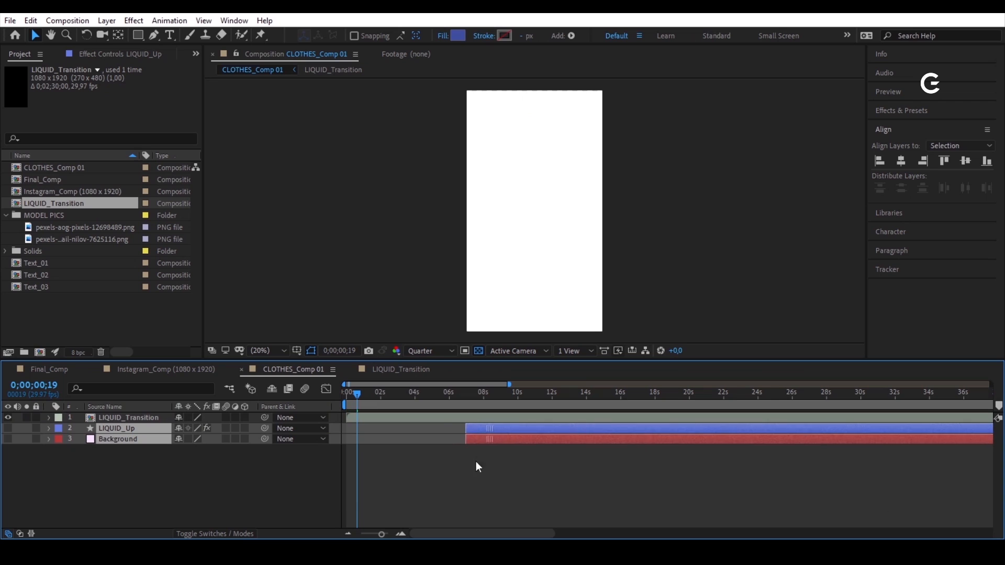
left_click_drag(393, 452, 382, 449)
key("Page_Up")
left_click(397, 465)
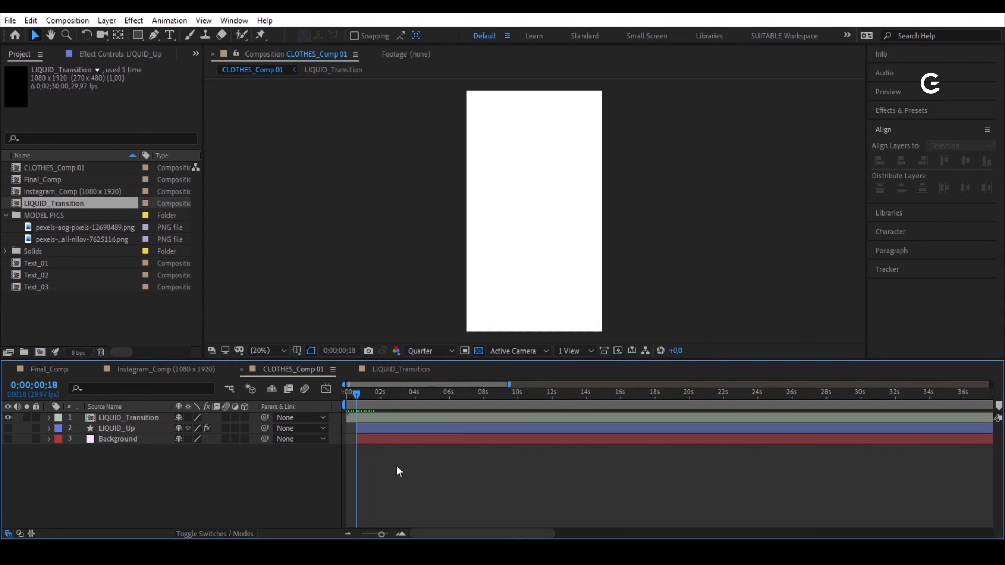
Step: Make the LIQUID_Up and Background layers visible and scrub through the transition to 0;00;04;03
left_click_drag(8, 425, 9, 439)
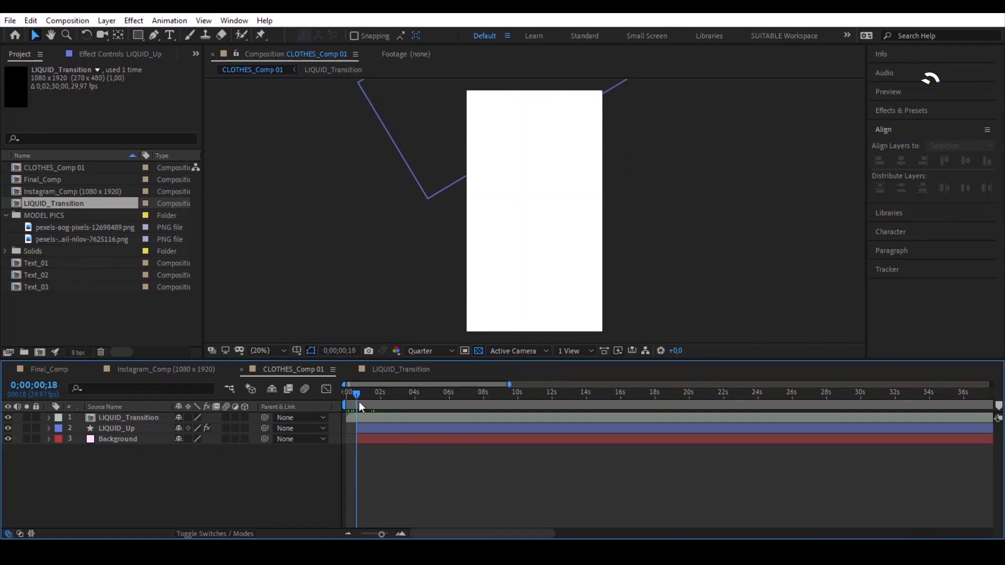
left_click_drag(356, 393, 417, 427)
Step: Set the Fill effect colour of the LIQUID_Up layer to black (000000)
left_click(435, 425)
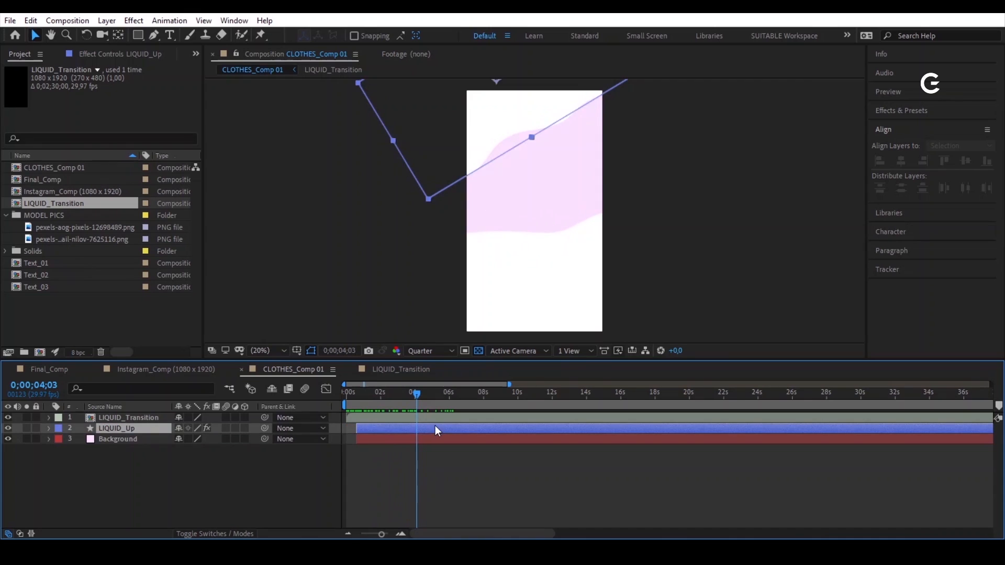
left_click(100, 55)
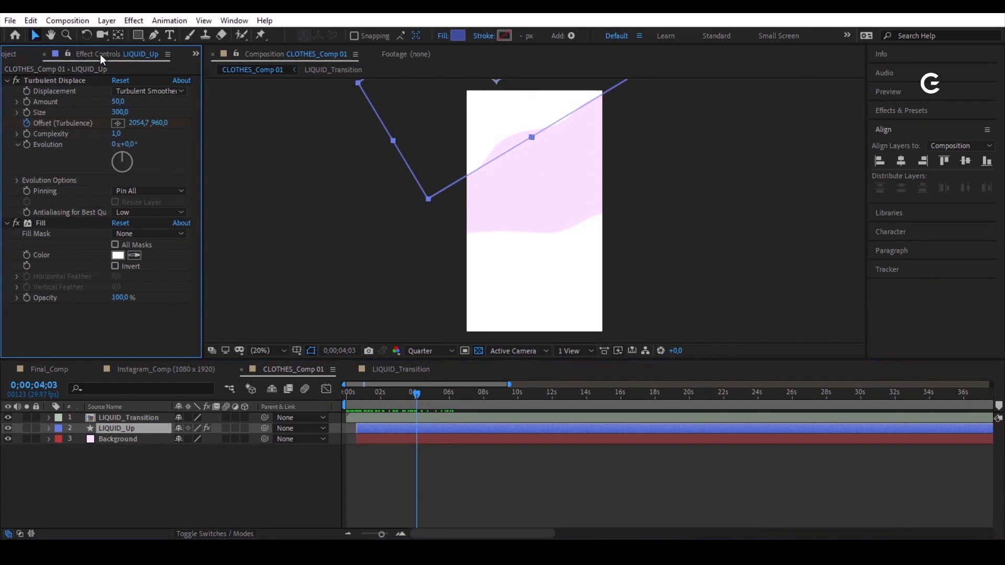
left_click(118, 255)
left_click_drag(511, 494, 497, 498)
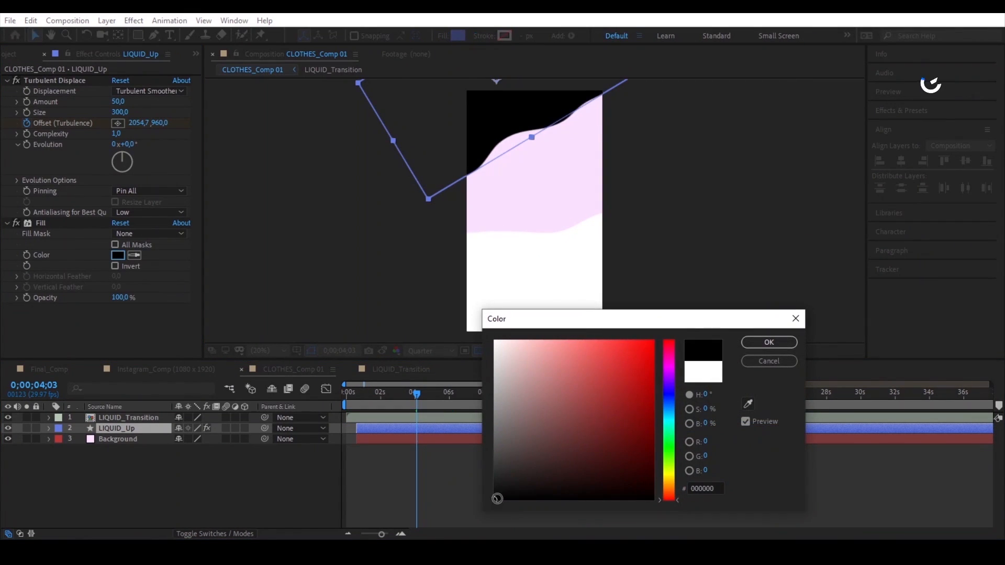
left_click(768, 342)
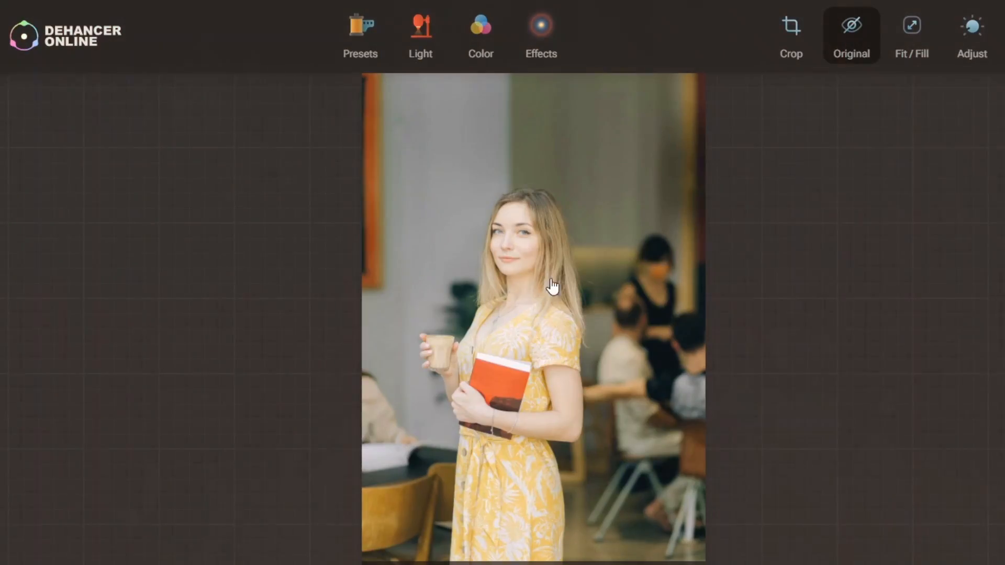
Step: Switch the original view of the photo in Dehancer Online to compare it before and after grading
left_click(848, 43)
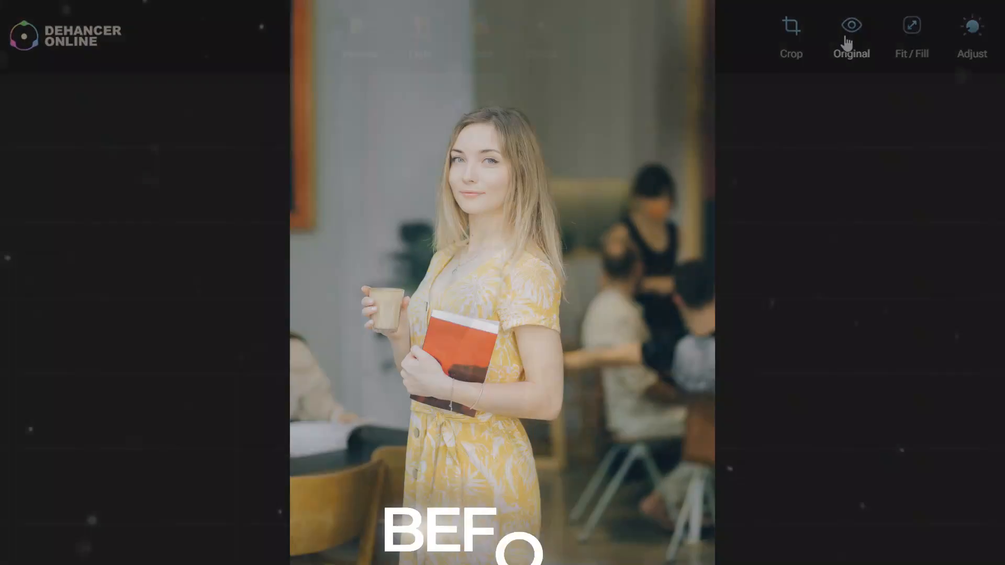
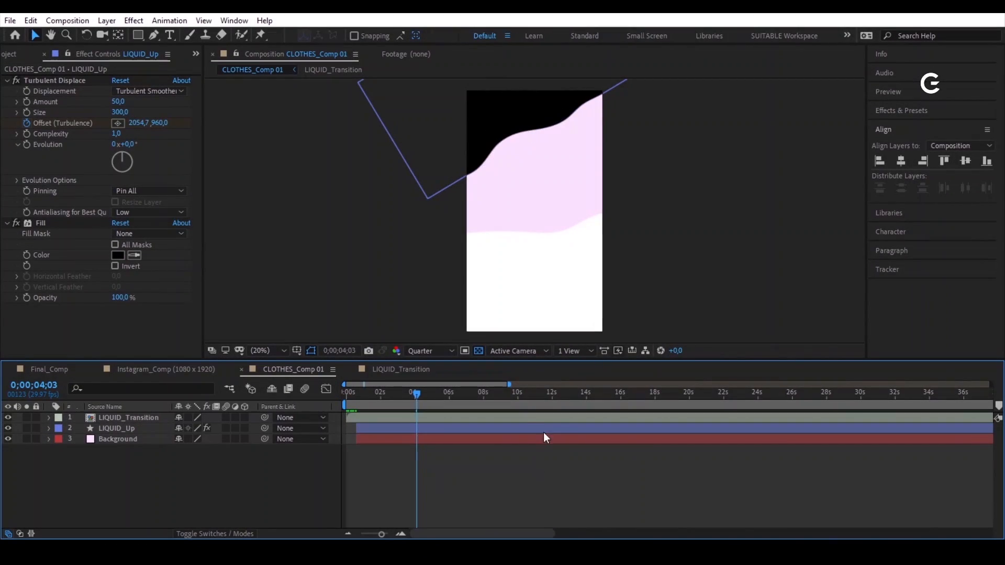
Step: Shorten the CLOTHES_Comp 01 work area to about the first three seconds and preview the transition from the start
left_click(739, 388)
key("Home")
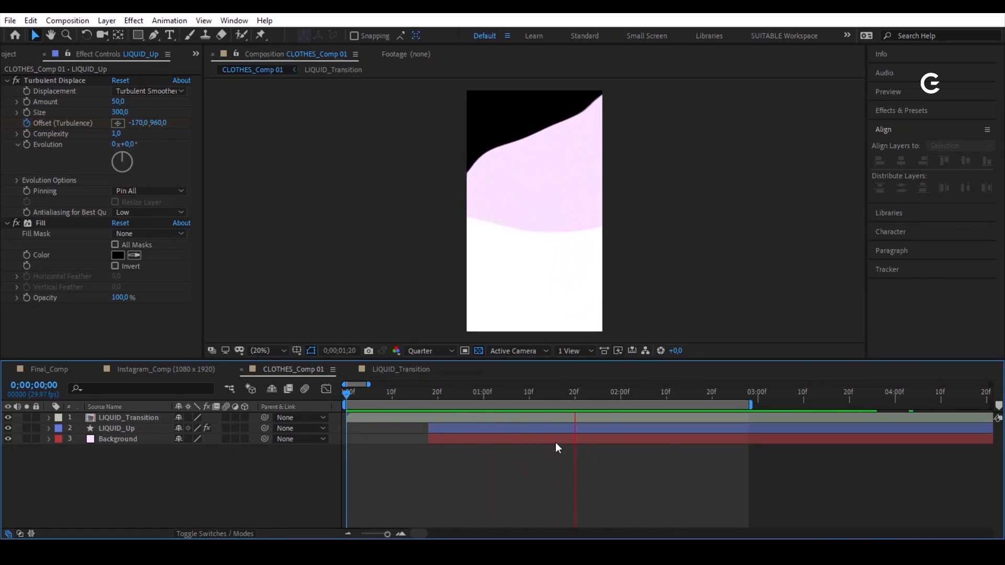
key("space")
left_click_drag(533, 404, 731, 448)
Step: In LIQUID_Transition, set the position null's Position to 540, 2314 at 0;00;02;00, and check the result in CLOTHES_Comp 01
left_click(400, 372)
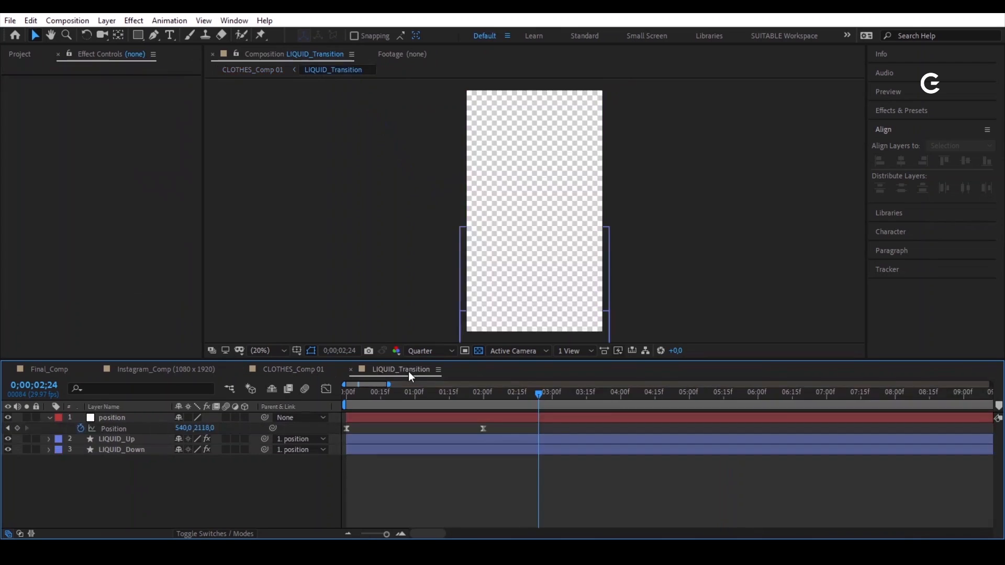
left_click_drag(529, 398, 474, 398)
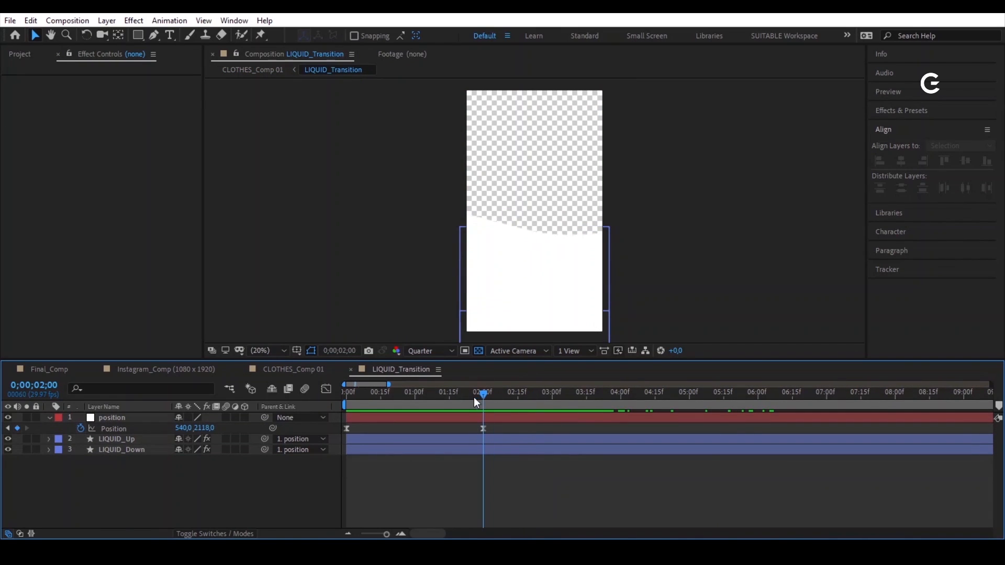
left_click_drag(202, 431, 320, 431)
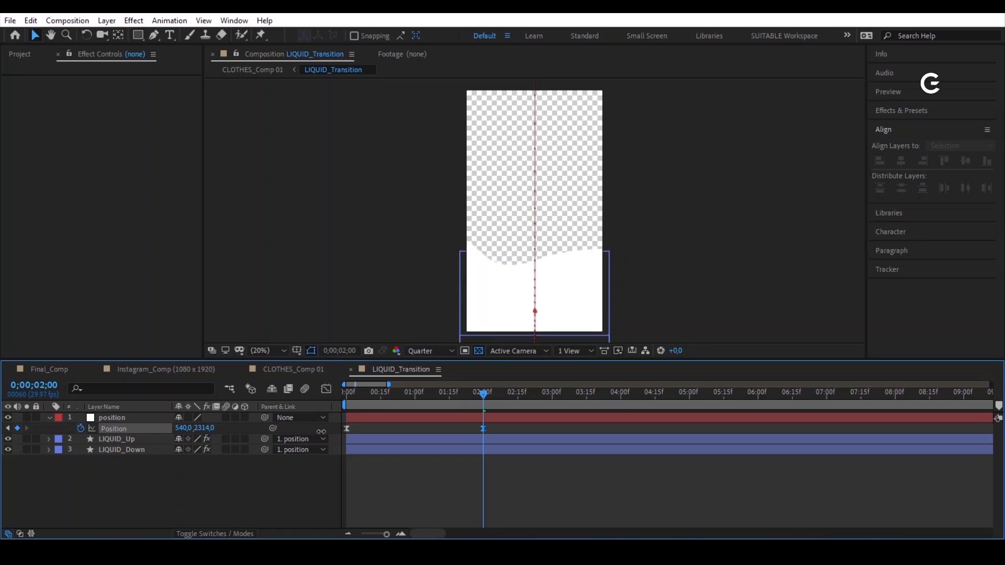
left_click(287, 369)
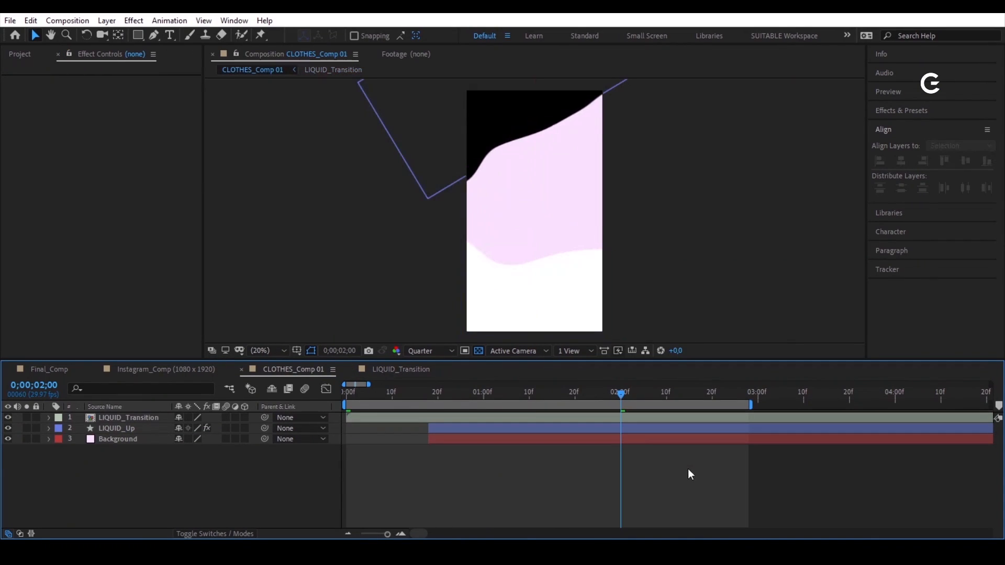
left_click_drag(621, 397, 680, 451)
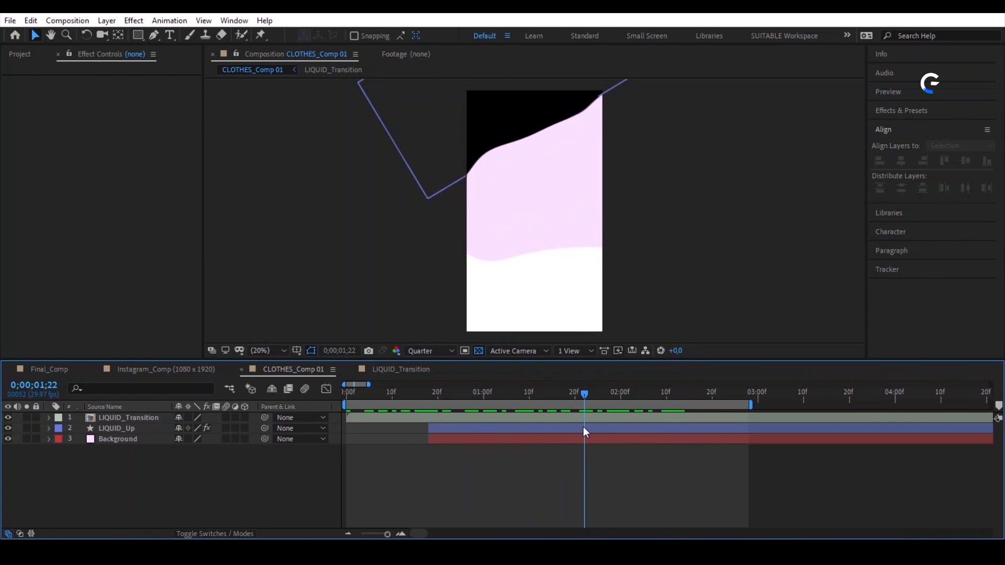
Step: Add Position keyframes at the current location of the LIQUID_Up layer at 0;00;00;18 and 0;00;01;20
left_click(583, 427)
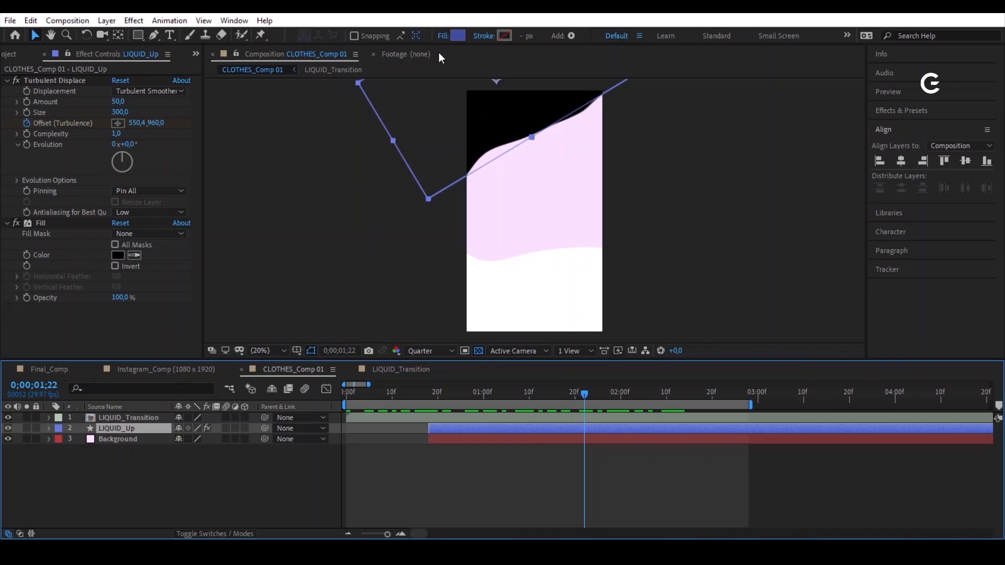
scroll(498, 136, "down", 1)
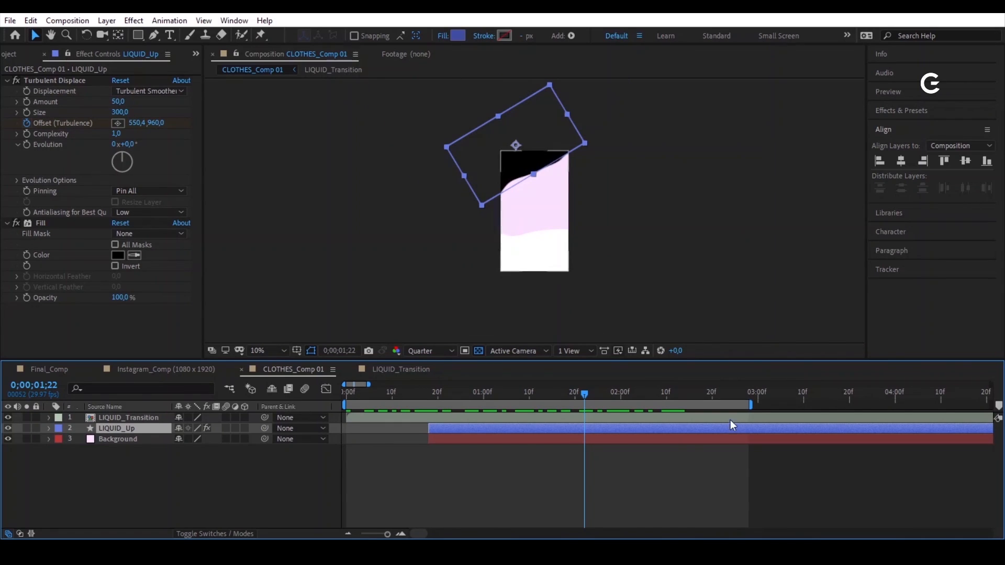
left_click_drag(576, 397, 427, 401)
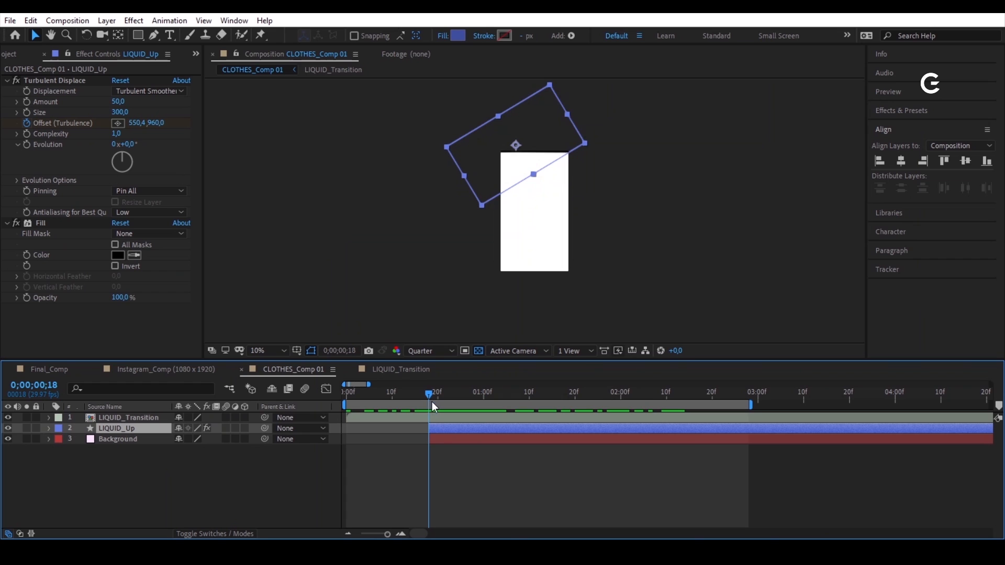
key("p")
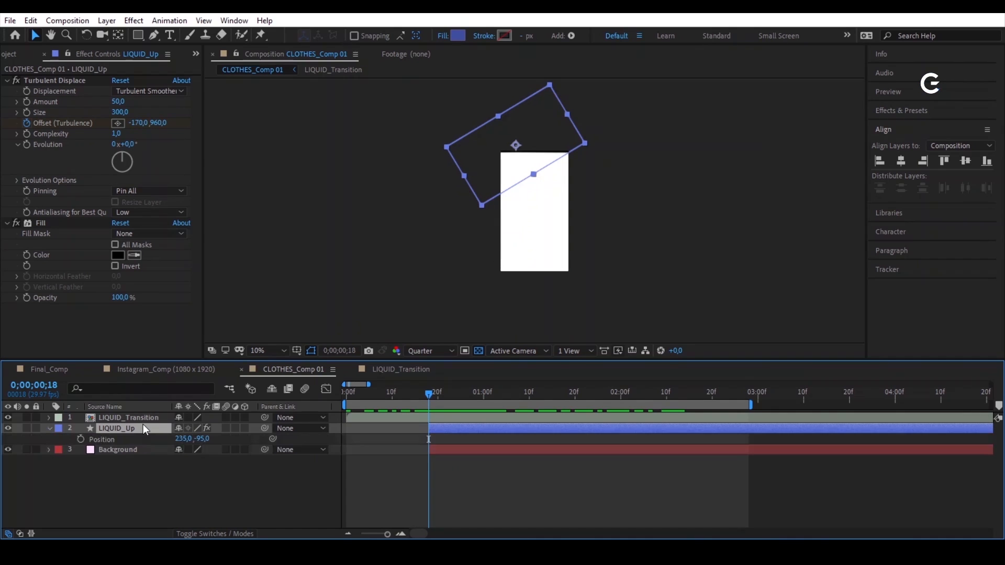
left_click(80, 439)
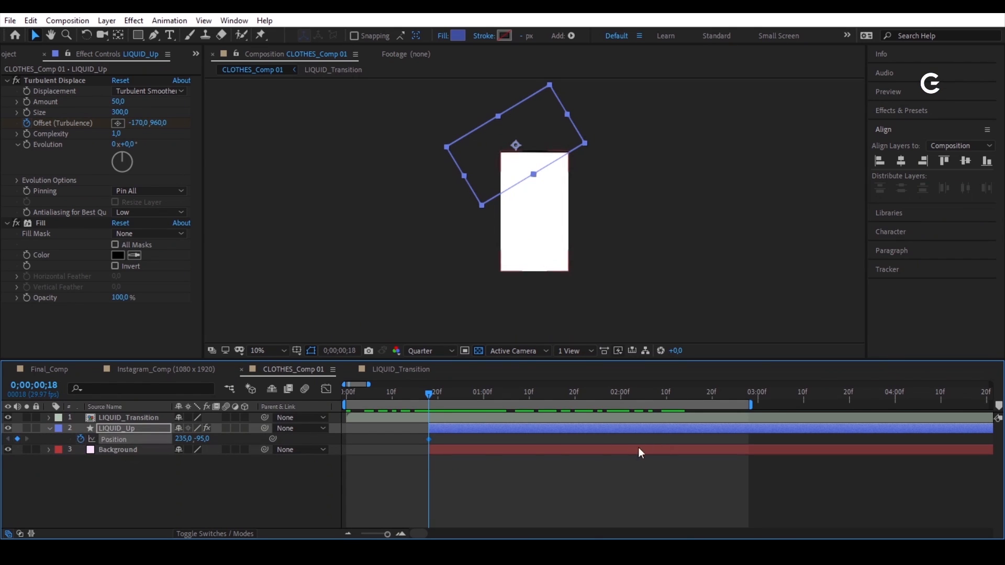
left_click(575, 397)
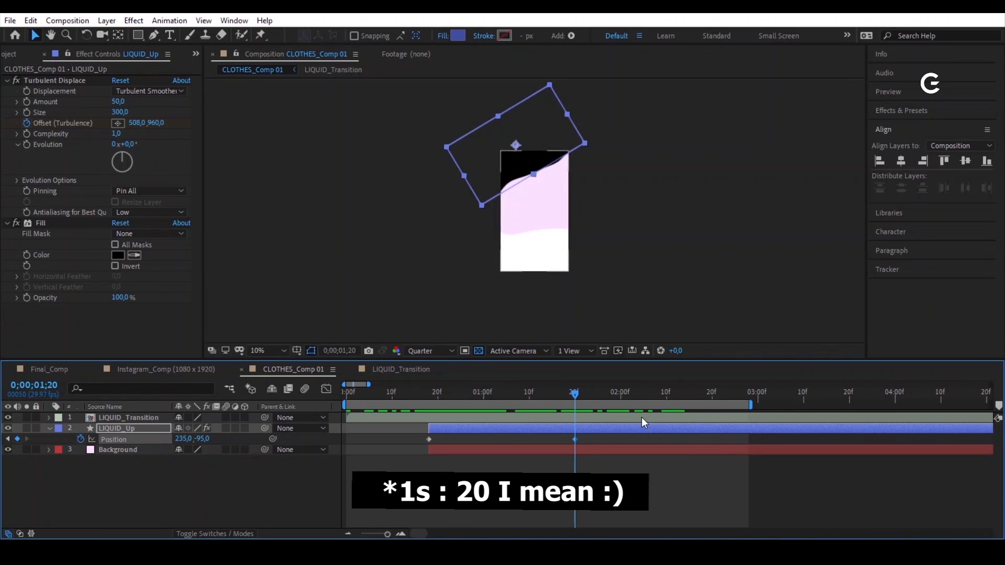
Step: At 0;00;00;18, move the LIQUID_Up shape diagonally up out of the frame to about -235, -845, and scrub through its entrance
left_click_drag(564, 397, 424, 416)
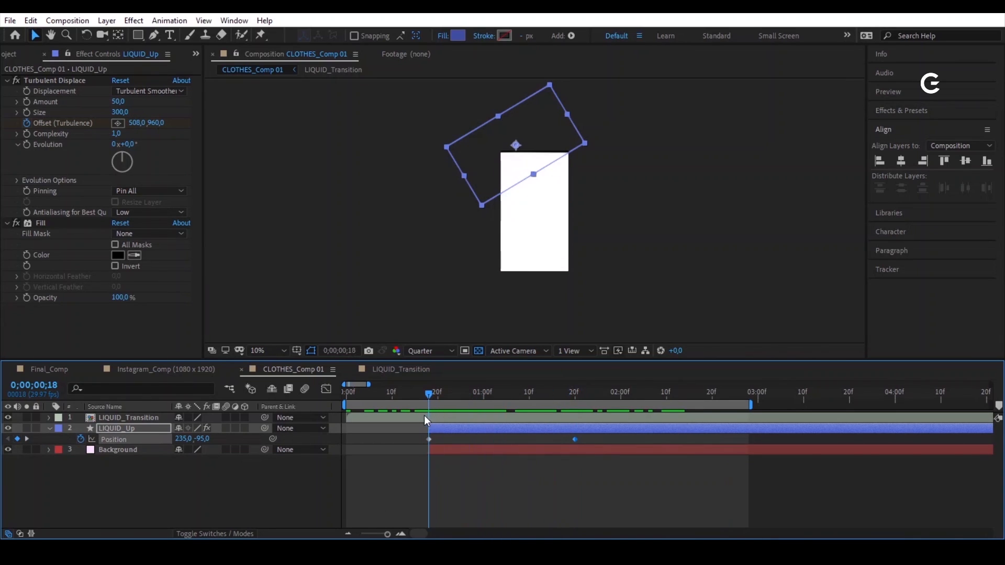
left_click(526, 135)
left_click_drag(526, 135, 504, 93)
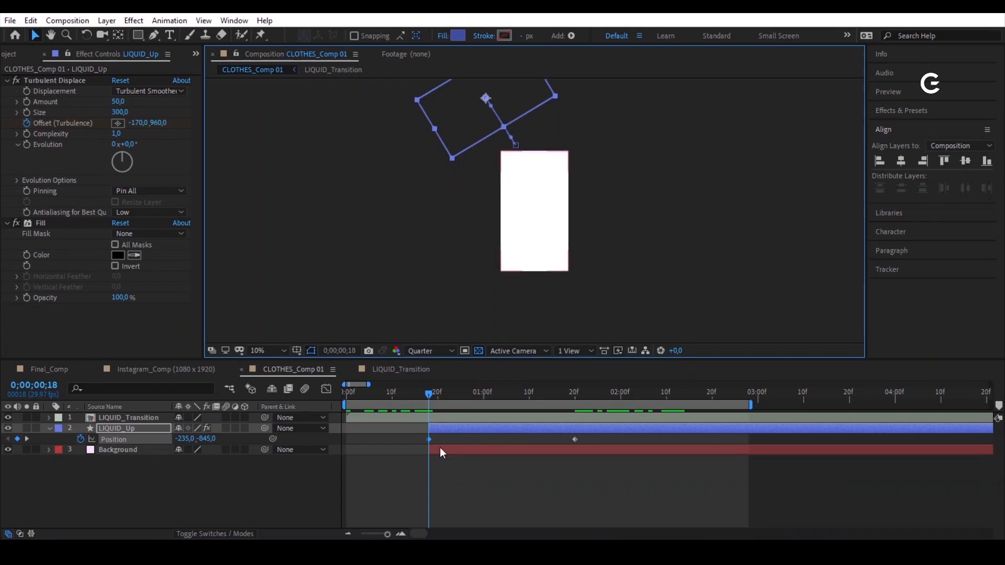
left_click_drag(443, 399, 408, 447)
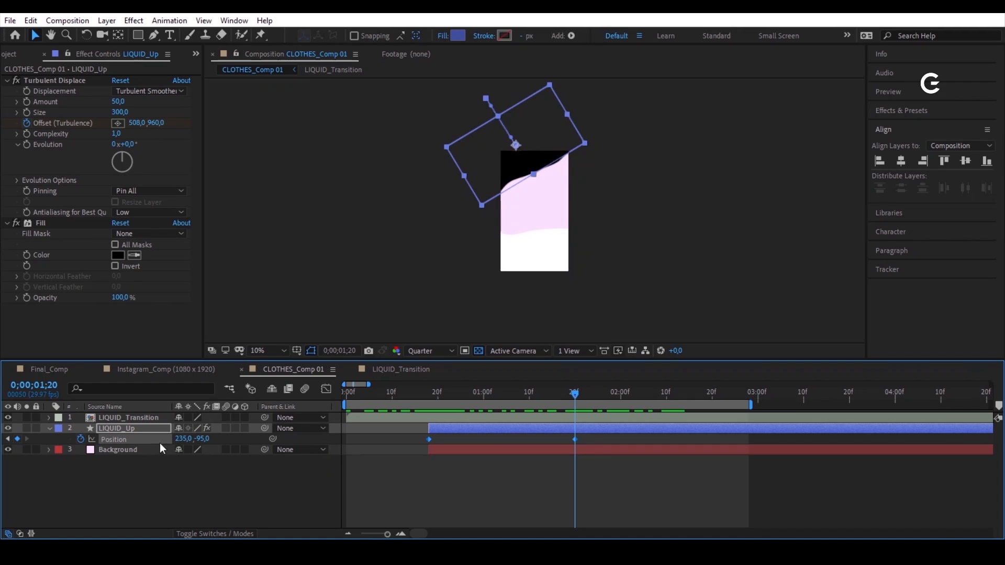
Step: Apply Easy Ease to both LIQUID_Up Position keyframes and reshape their speed curve with a longer ease into the final position
key("F9")
left_click(326, 389)
left_click_drag(599, 482, 461, 504)
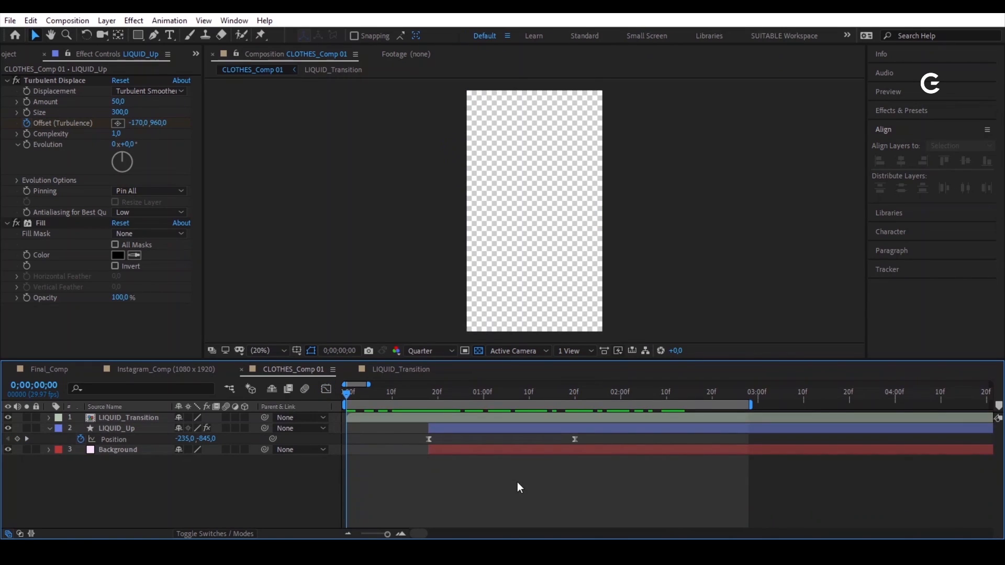
Step: Preview the animation of CLOTHES_Comp 01 and park the playhead at 0;00;01;24
key("space")
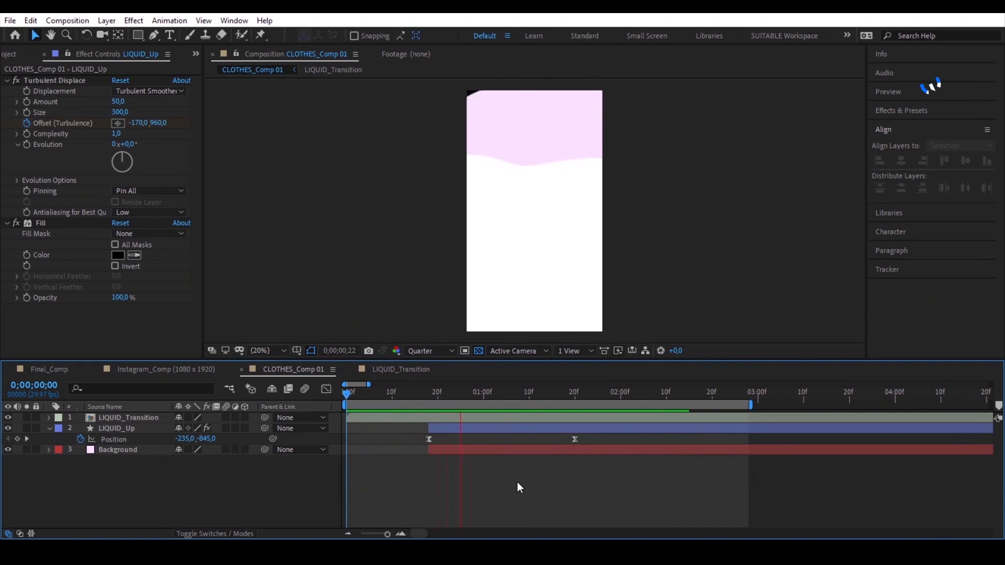
key("space")
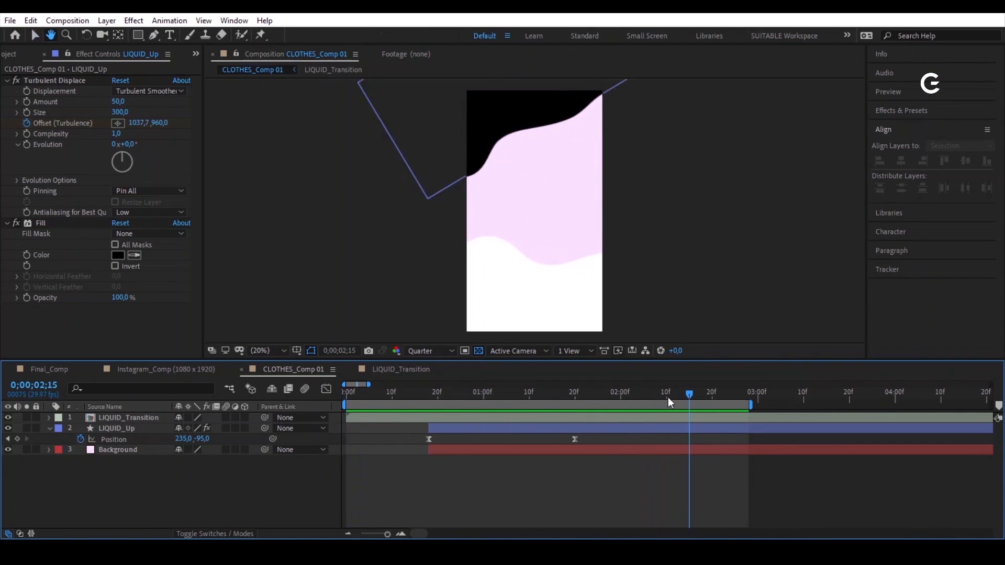
key("v")
left_click_drag(668, 397, 614, 472)
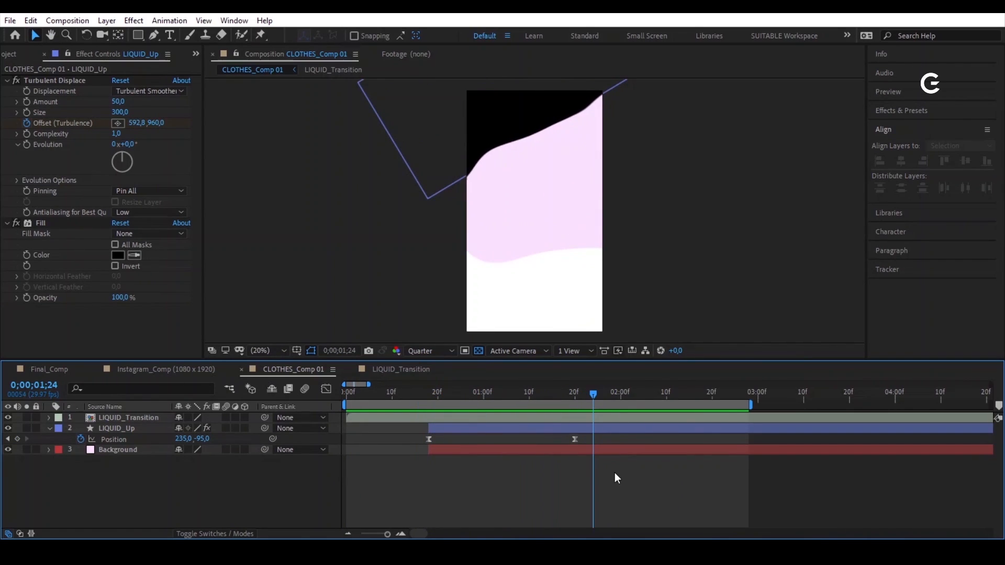
Step: Duplicate the Text_01 composition and add the copy to CLOTHES_Comp 01 above LIQUID_Up, starting at about frame 20
left_click(16, 53)
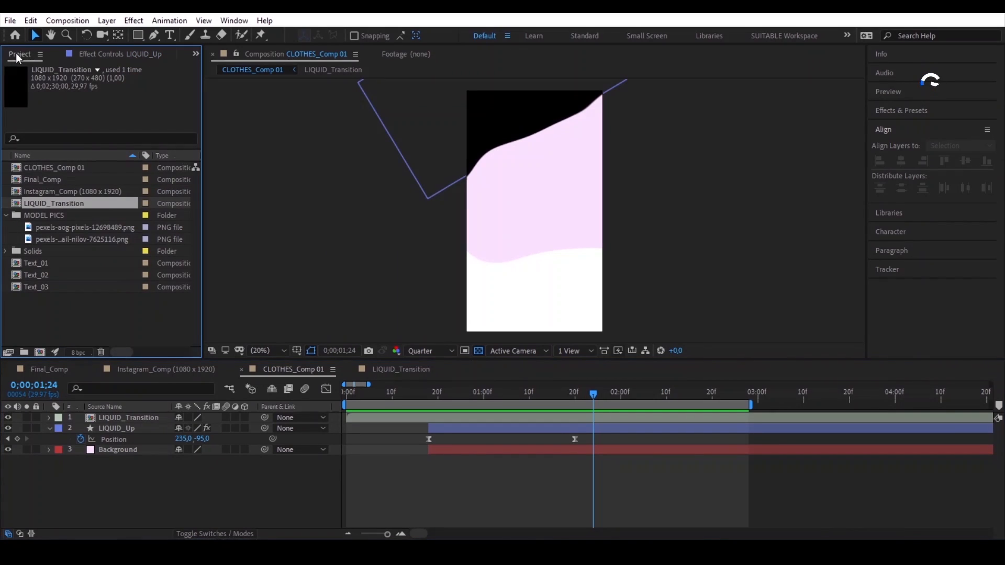
left_click(60, 263)
left_click(31, 21)
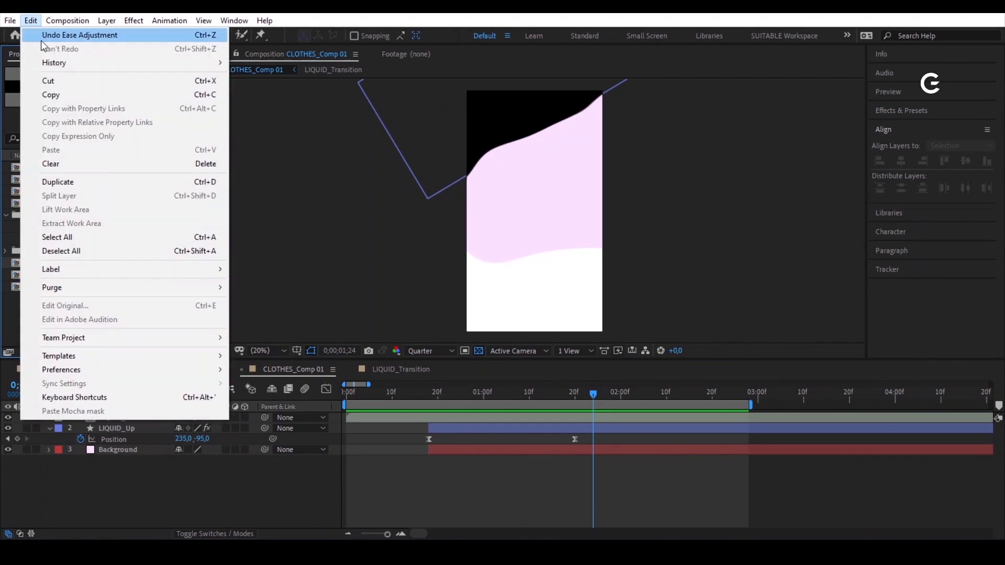
left_click(84, 183)
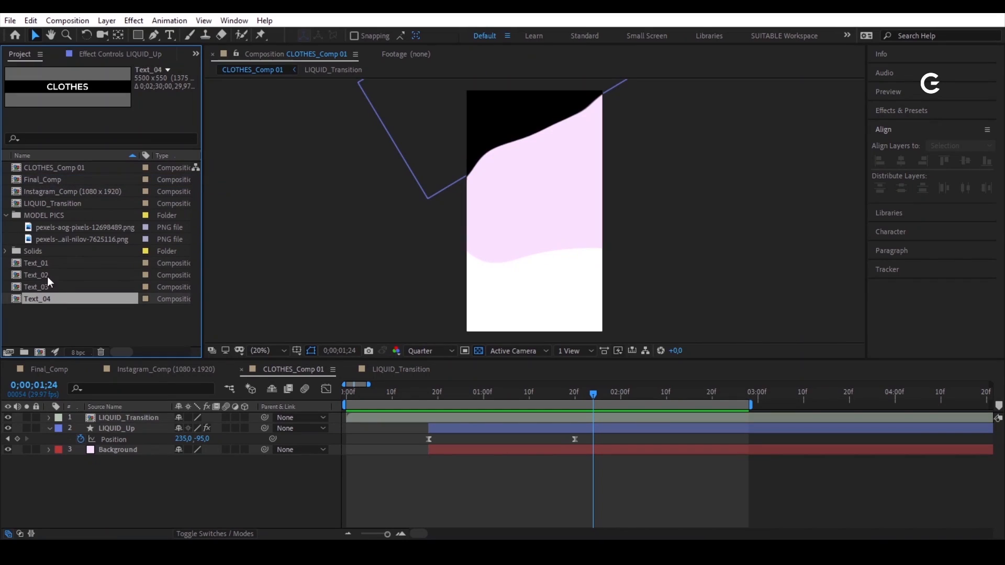
left_click_drag(17, 298, 436, 424)
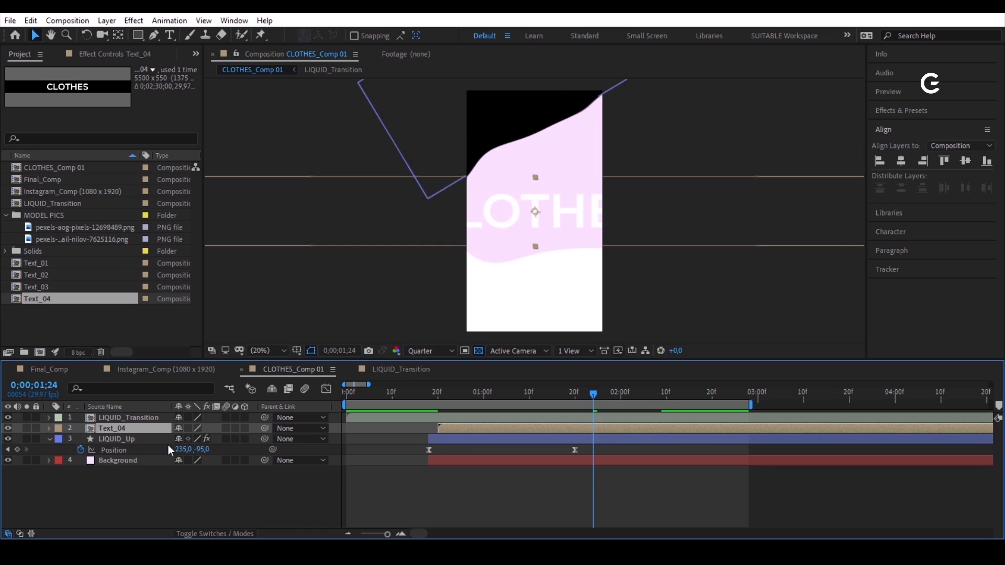
Step: Scale the Text_04 layer to 25% with Collapse Transformations on, and move it down into the lower white area of the frame
key("s")
left_click(194, 438)
type("25")
key("Return")
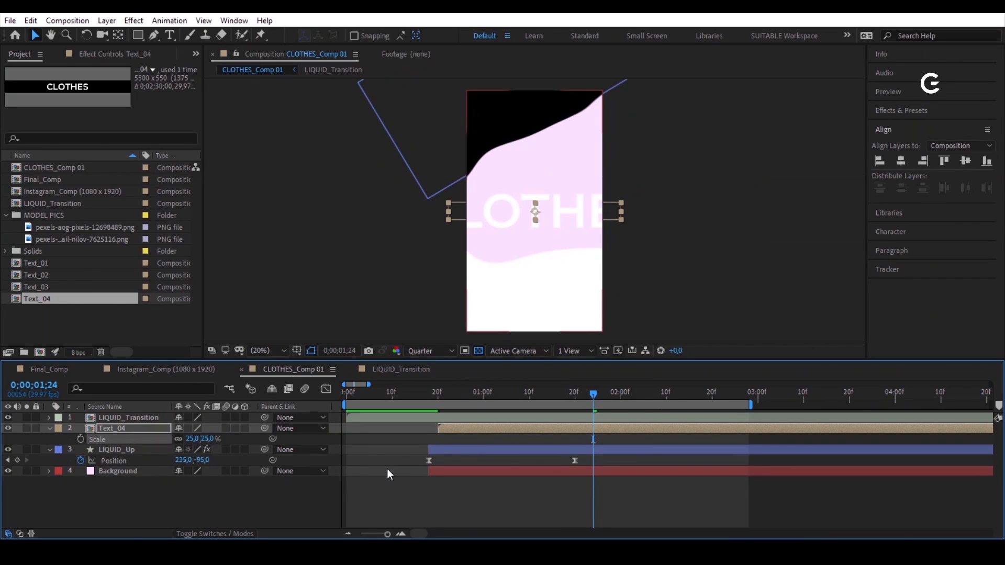
left_click(188, 428)
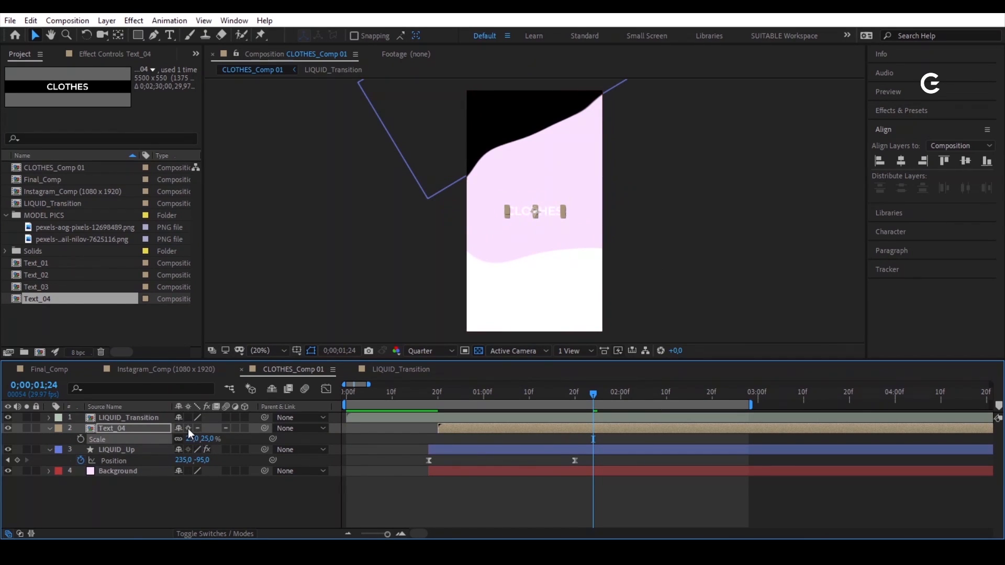
left_click_drag(548, 209, 527, 274)
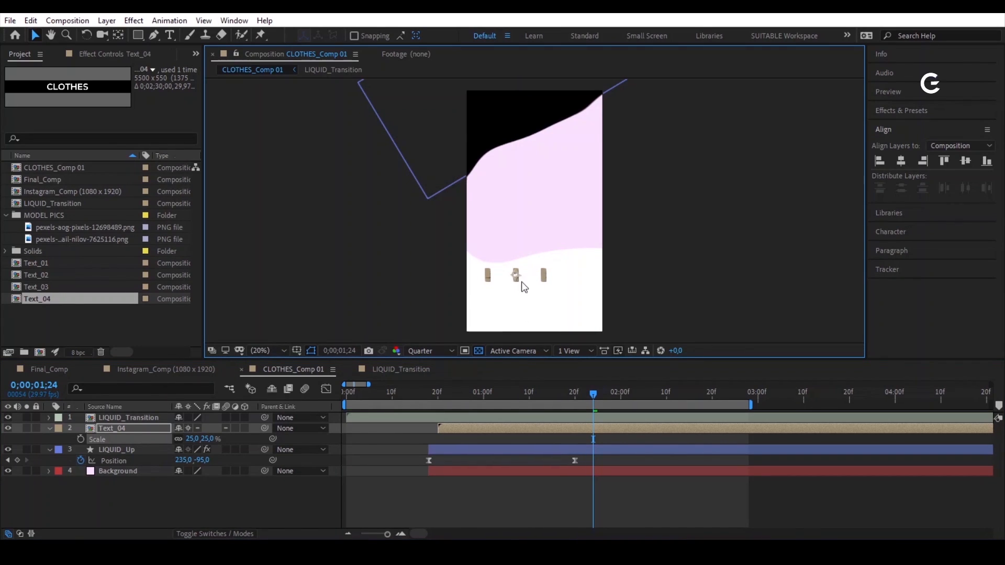
Step: Apply a Fill effect to Text_04 using the black sampled from the upper shape, and place the layer above LIQUID_Transition
left_click(139, 429)
left_click(113, 56)
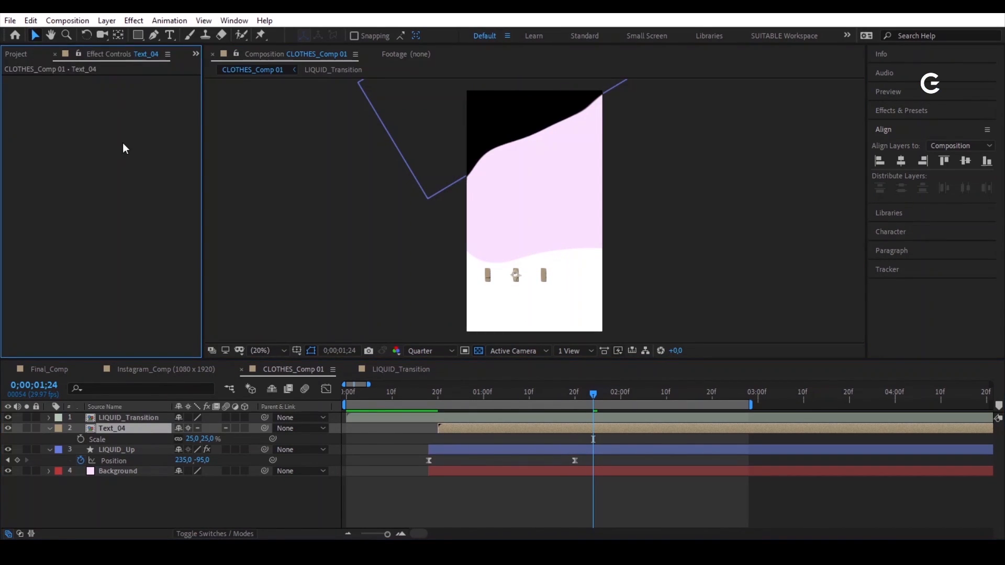
key("ctrl+space")
type("fill")
key("Return")
left_click(134, 113)
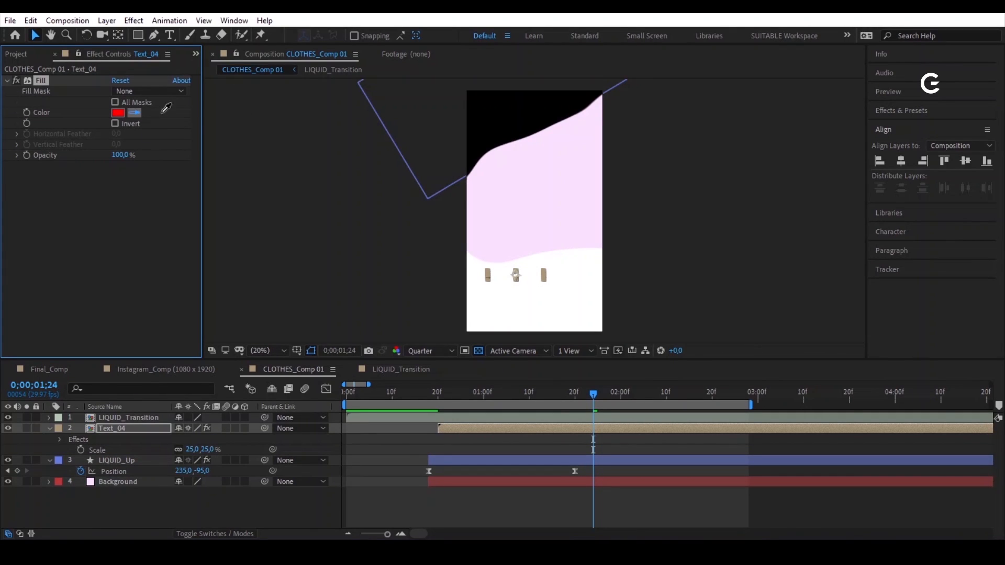
left_click(522, 115)
left_click_drag(161, 430, 164, 416)
left_click(632, 430)
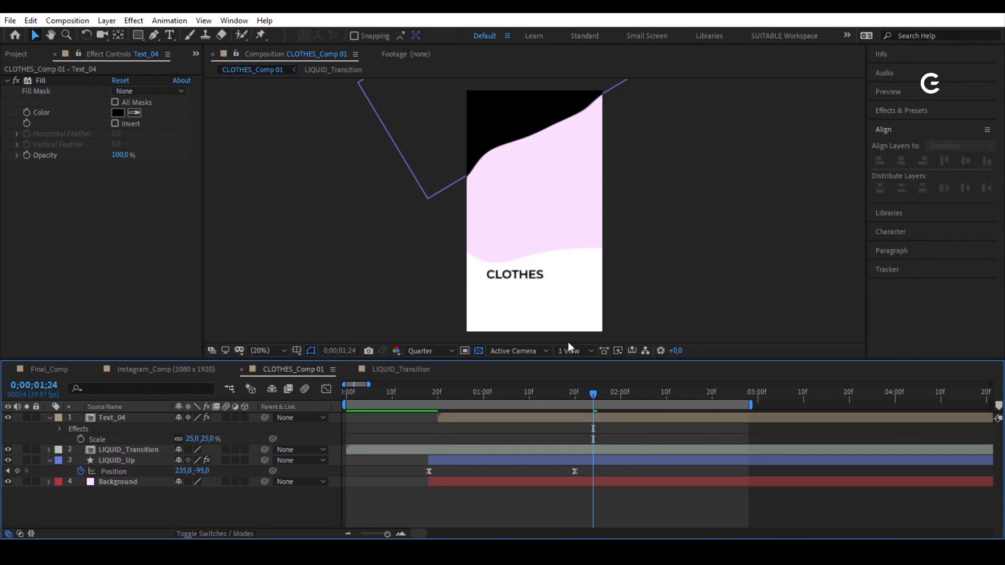
Step: Reduce the scale of the Text_04 layer to 20%
left_click(533, 273)
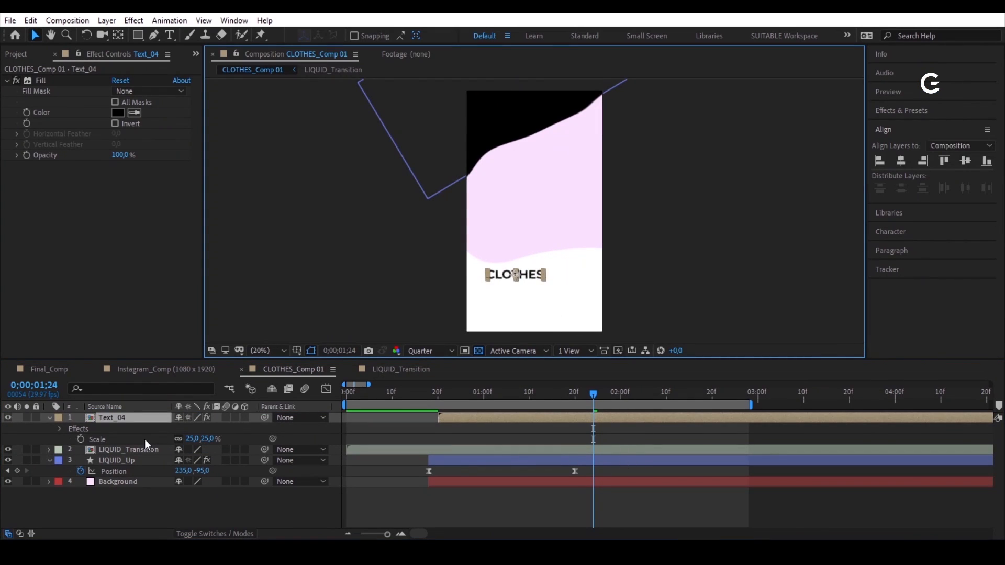
left_click(192, 439)
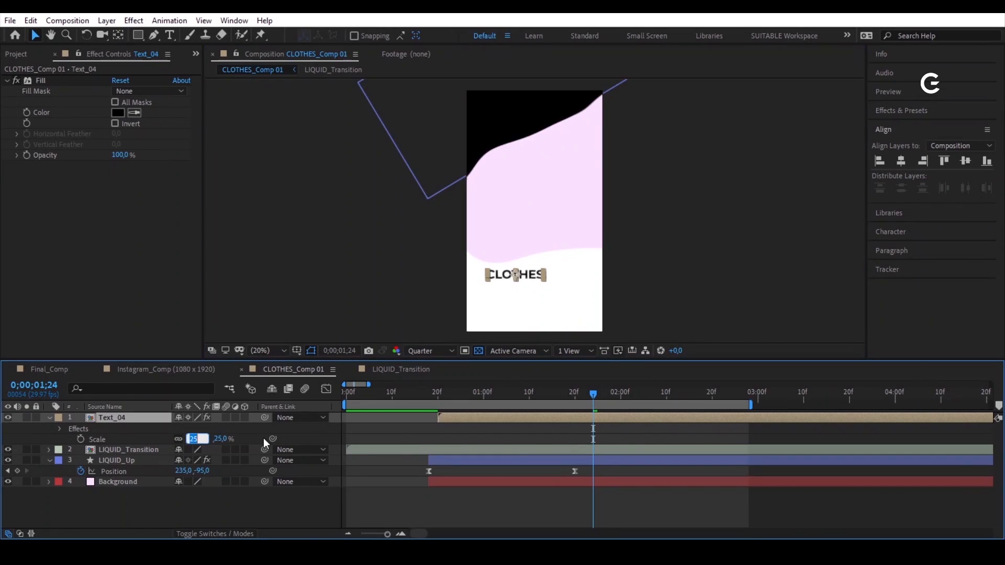
type("20")
left_click(262, 438)
left_click(642, 430)
Step: Open the Text_04 composition and replace its CLOTHES text with FANTASTIC
scroll(551, 292, "up", 2)
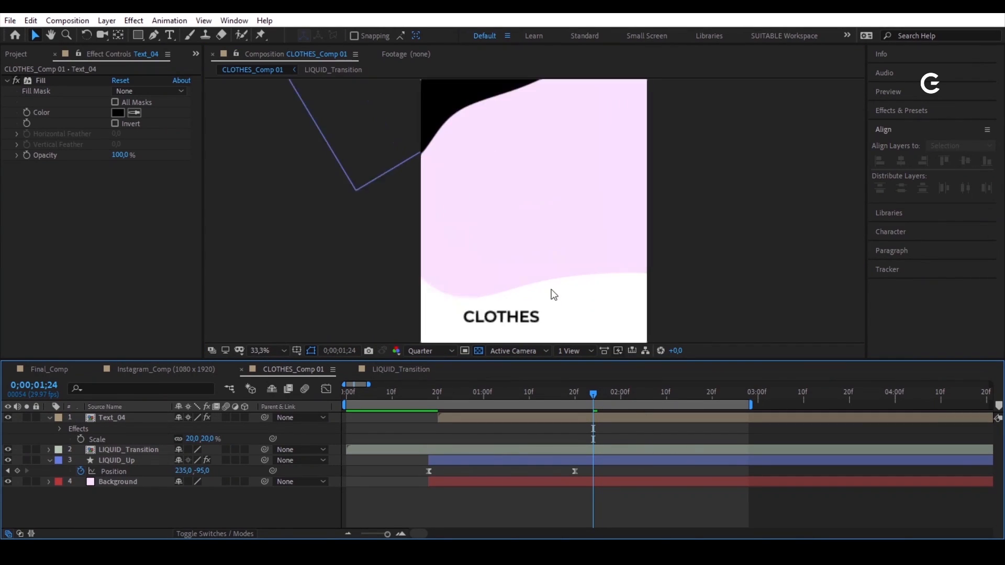
key("space")
left_click_drag(567, 294, 549, 213)
left_click(481, 240)
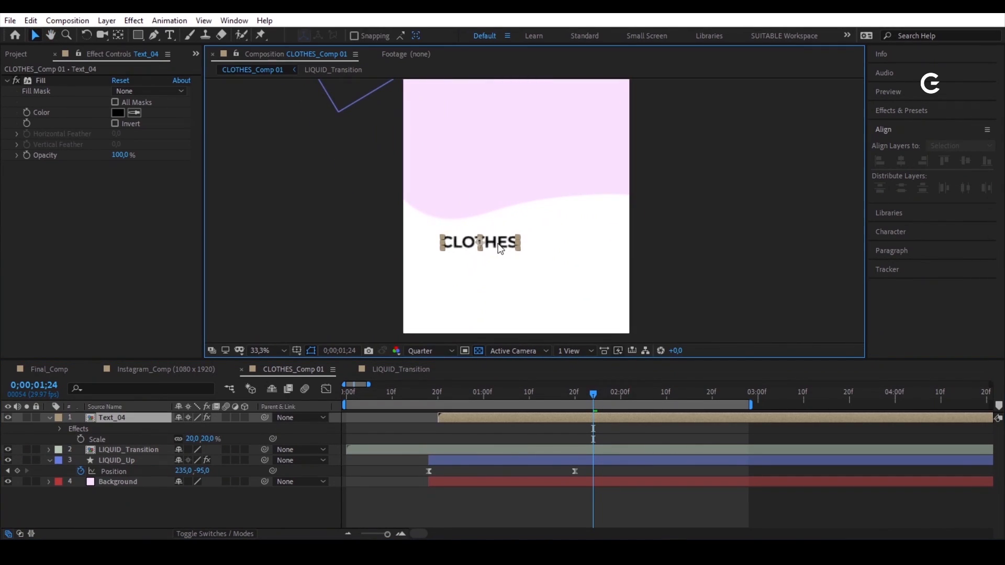
double_click(501, 240)
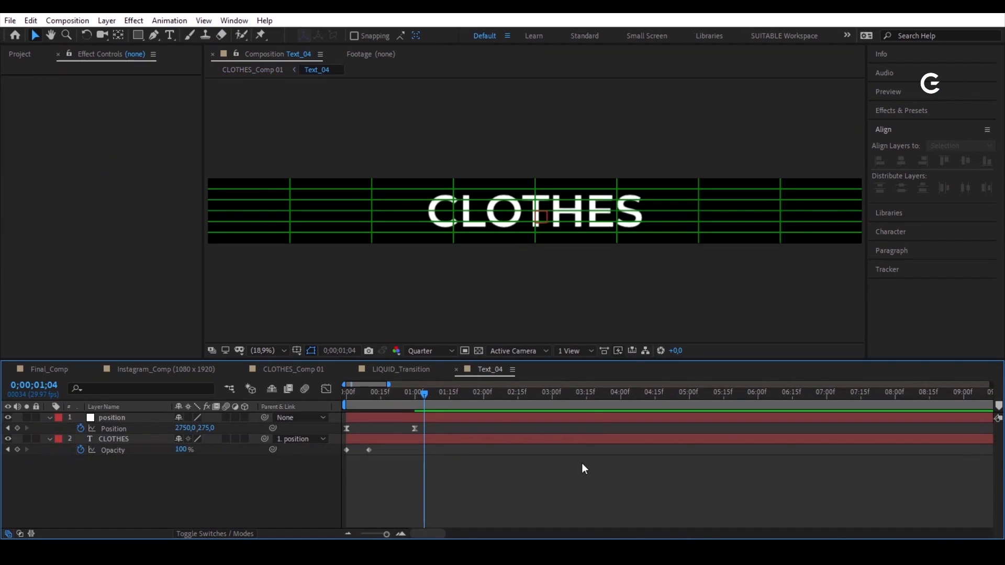
double_click(564, 438)
type("FA")
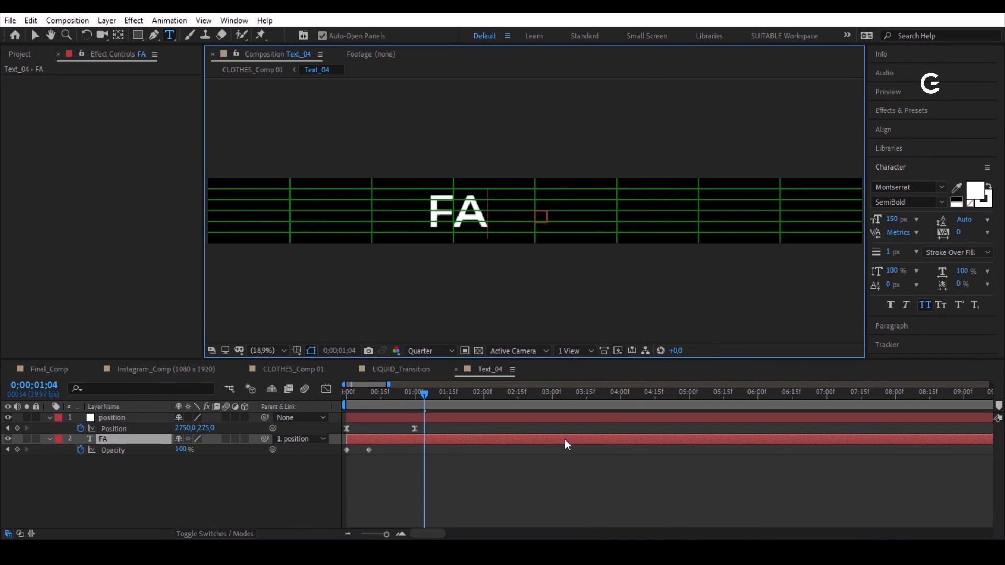
type("NTASTIC")
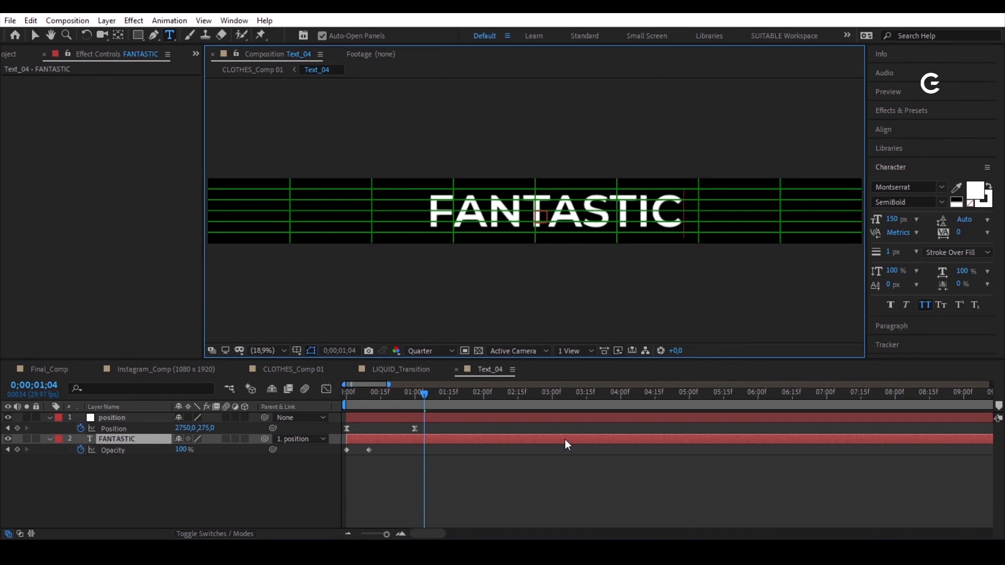
Step: Center the FANTASTIC text horizontally in its composition and return to CLOTHES_Comp 01
left_click(39, 33)
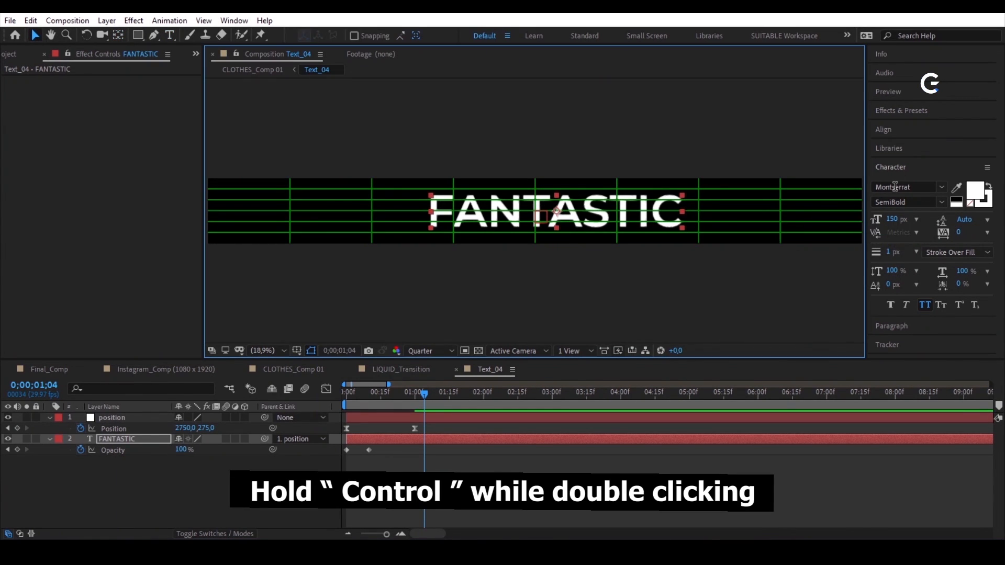
left_click(903, 129)
left_click(901, 161)
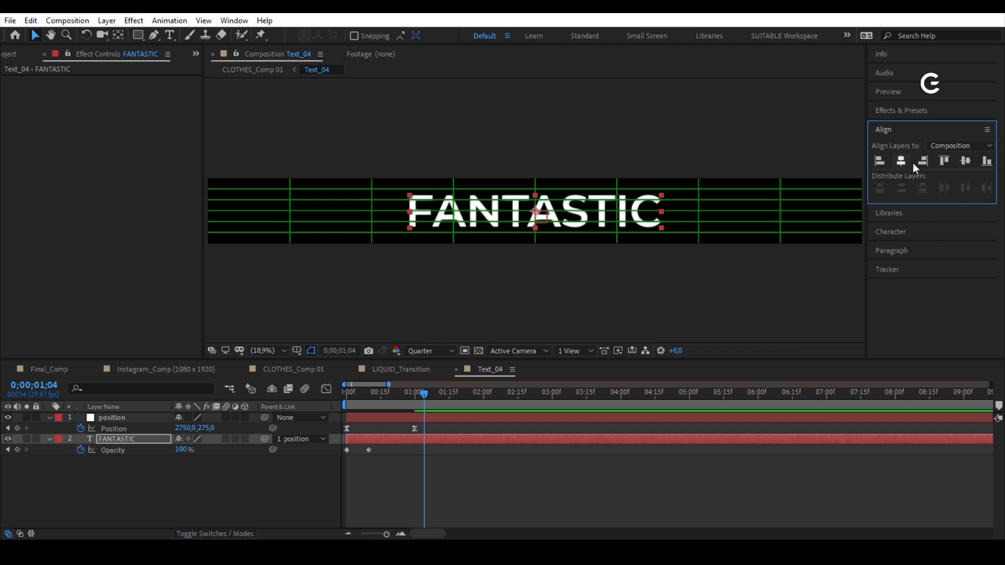
left_click(399, 372)
left_click(350, 369)
left_click(296, 372)
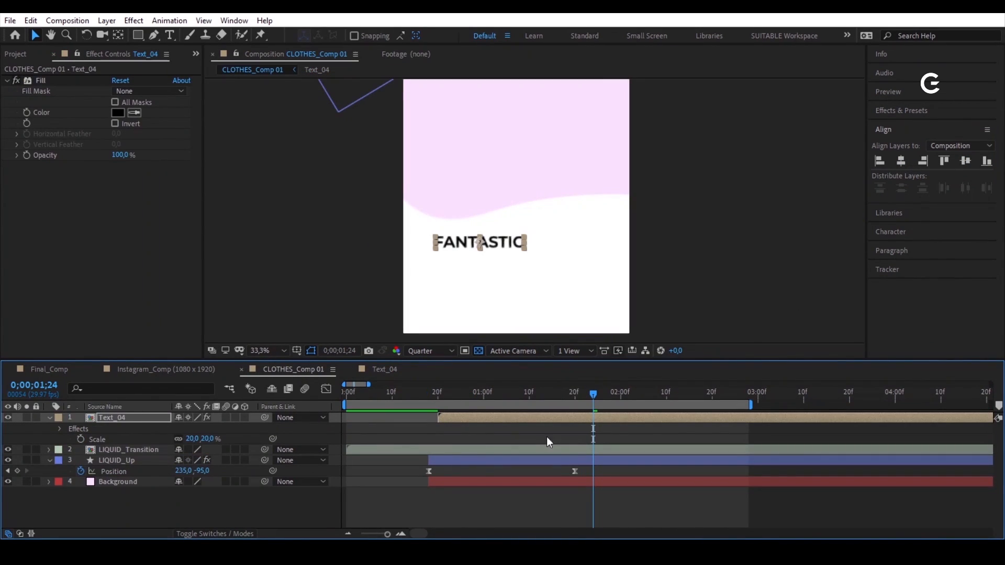
Step: Reveal Text_04 in the project, duplicate it, and add the copy as the top layer of CLOTHES_Comp 01, starting at about frame 20
left_click(609, 420)
right_click(609, 417)
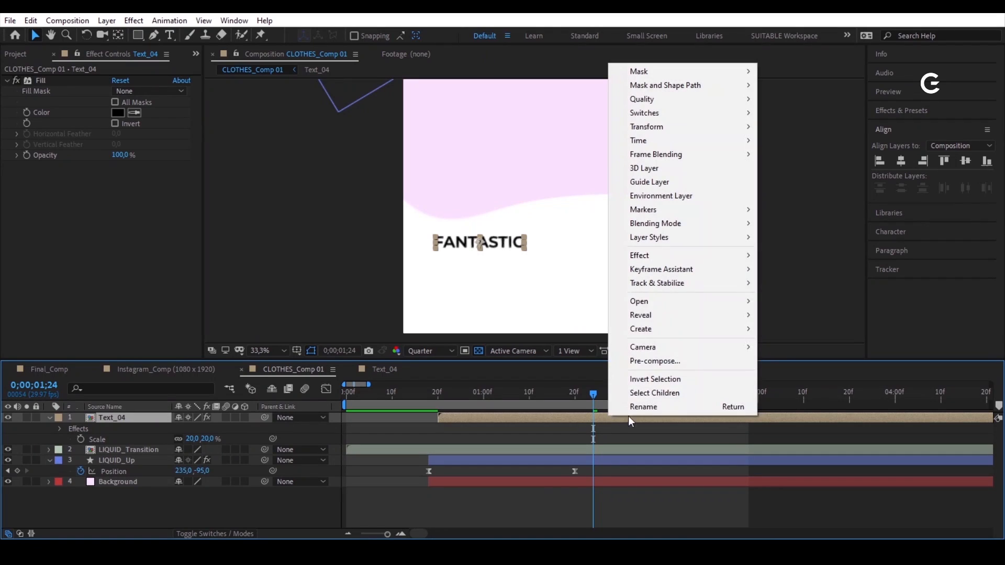
mouse_move(727, 315)
left_click(790, 329)
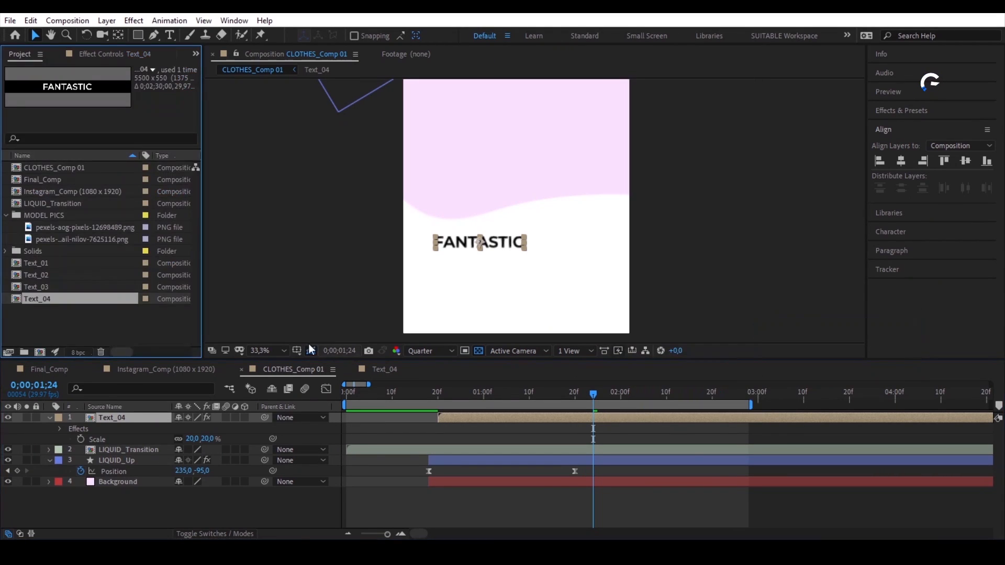
left_click(30, 20)
left_click(125, 183)
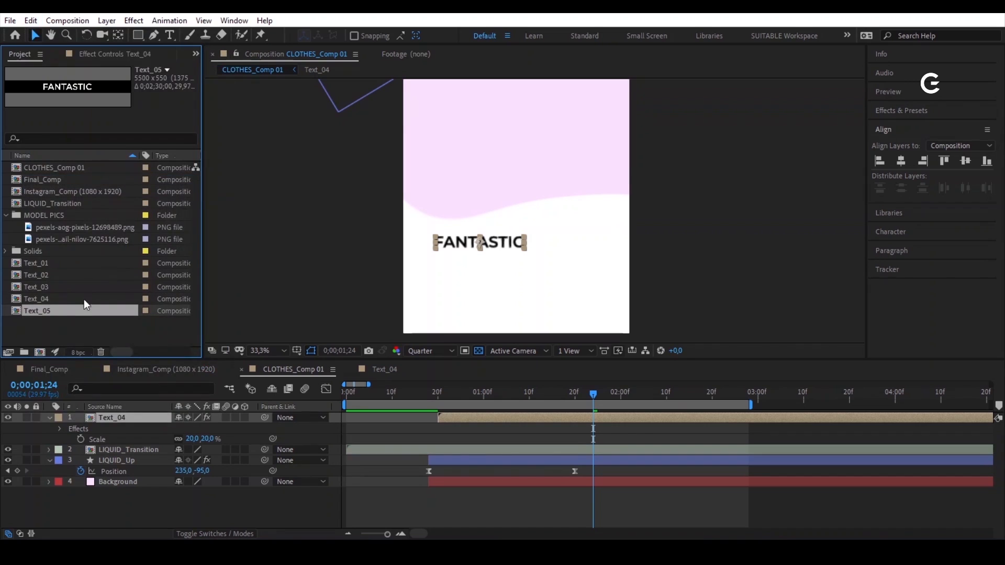
left_click_drag(15, 310, 445, 421)
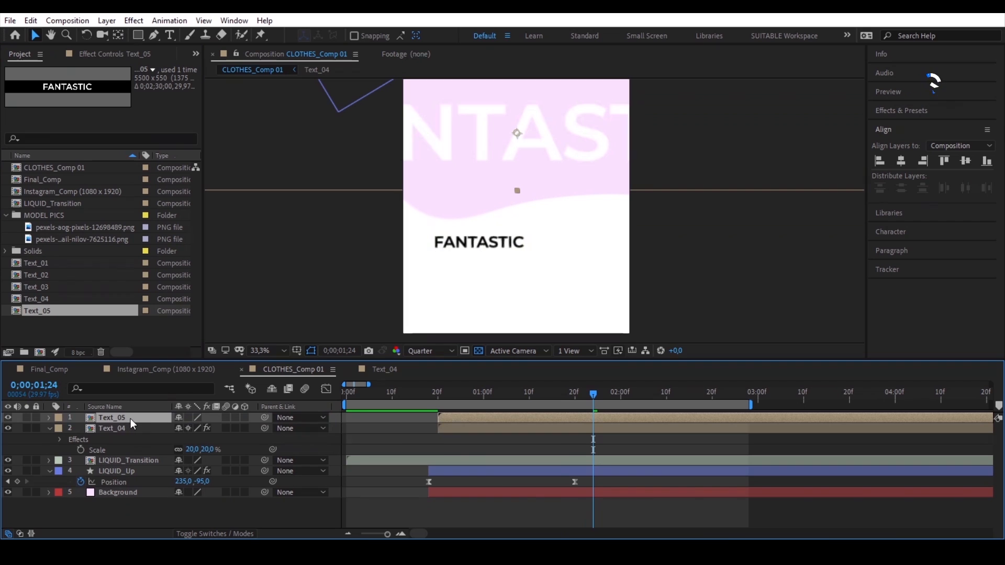
Step: Scale the Text_05 layer to 20% with Collapse Transformations on, and place it just right of the FANTASTIC text
key("s")
left_click(193, 429)
type("20")
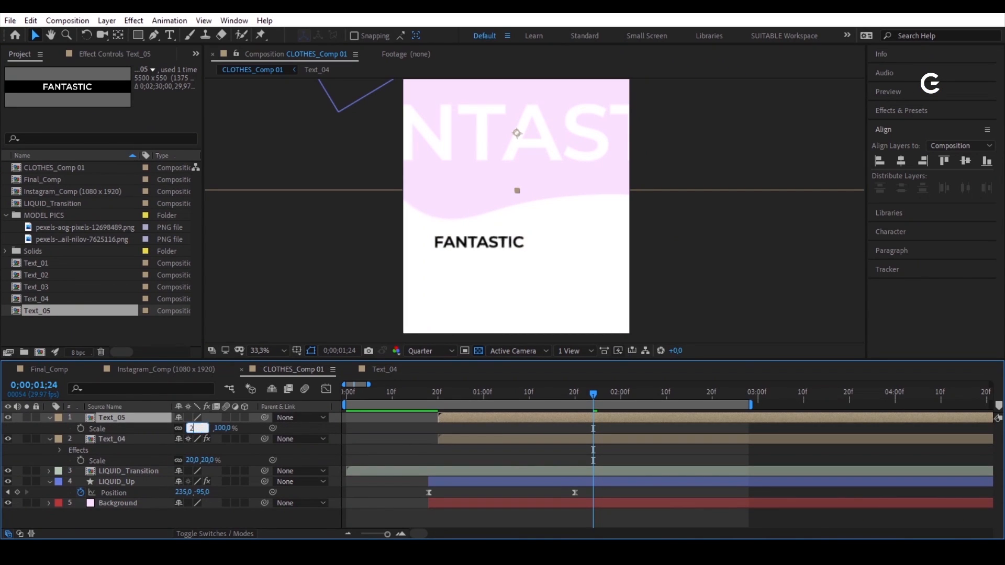
key("Return")
left_click_drag(530, 140, 587, 247)
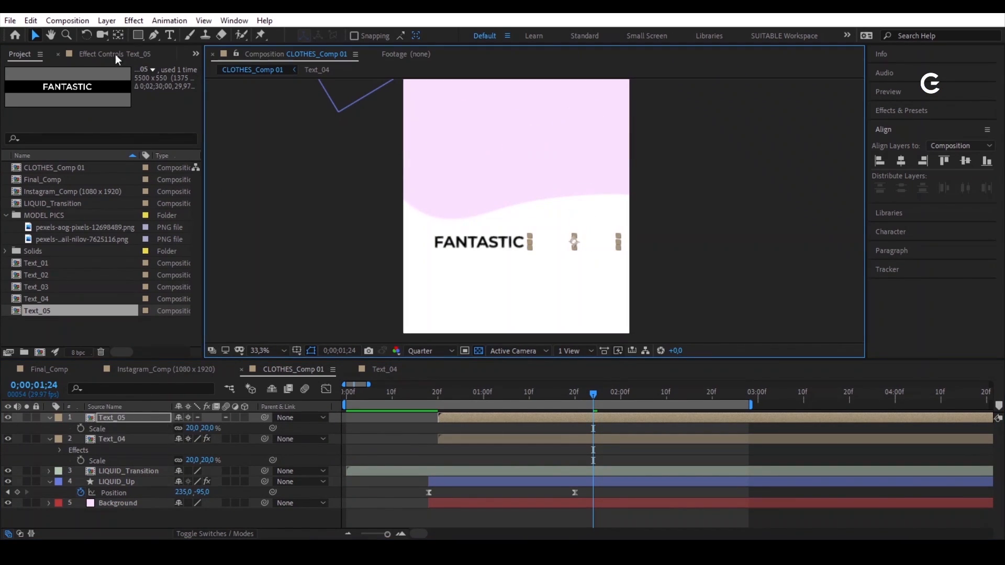
Step: Apply a Fill effect to Text_05 and make its color black to match the neighbouring word
left_click(115, 55)
key("ctrl+space")
type("fio")
key("BackSpace")
type("l")
key("Return")
left_click(135, 113)
left_click(516, 237)
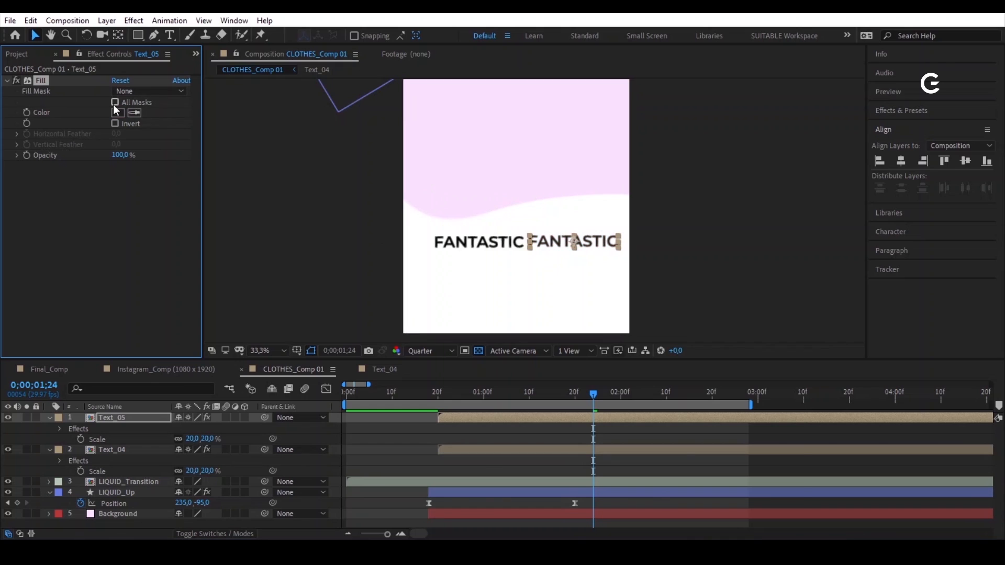
left_click(117, 112)
left_click(787, 320)
Step: Replace the text inside Text_05 with OUTFIT, center it horizontally, and return to CLOTHES_Comp 01
double_click(155, 417)
double_click(566, 438)
key("BackSpace")
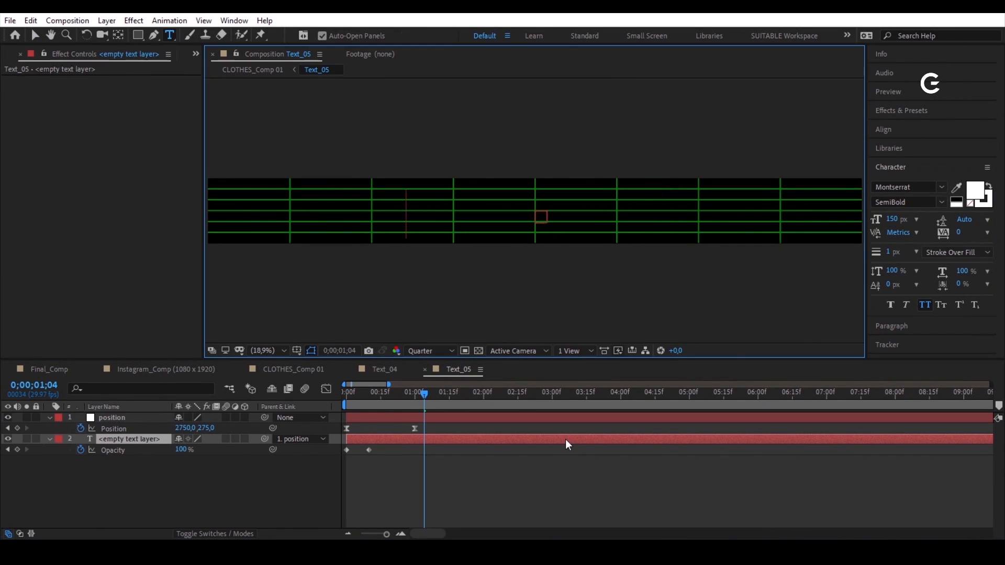
type("OUTFIT")
left_click(35, 35)
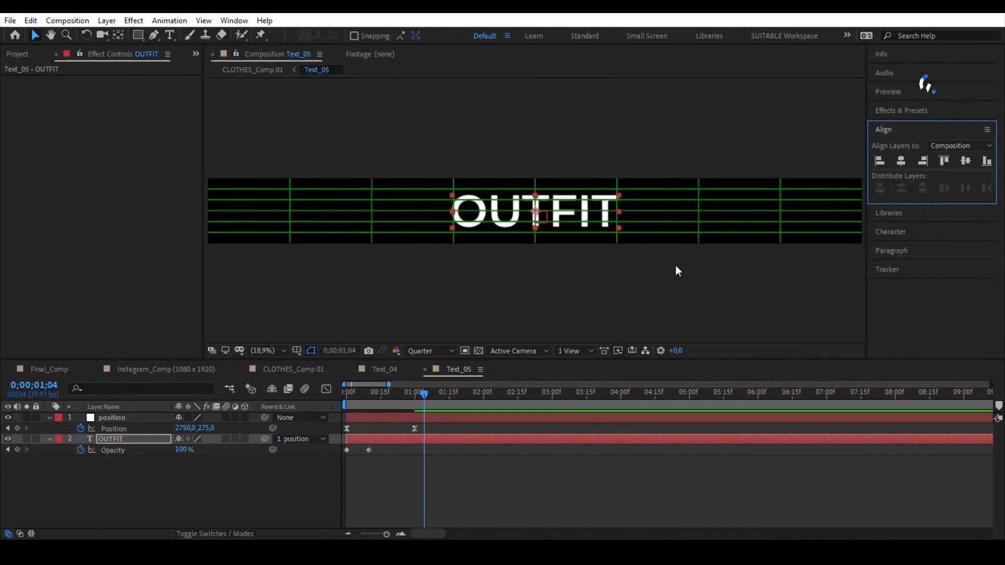
left_click(425, 369)
left_click(410, 432)
Step: Fit the frame in the viewer and nudge the FANTASTIC layer slightly, to about 394, 1478
left_click(146, 449)
left_click(268, 350)
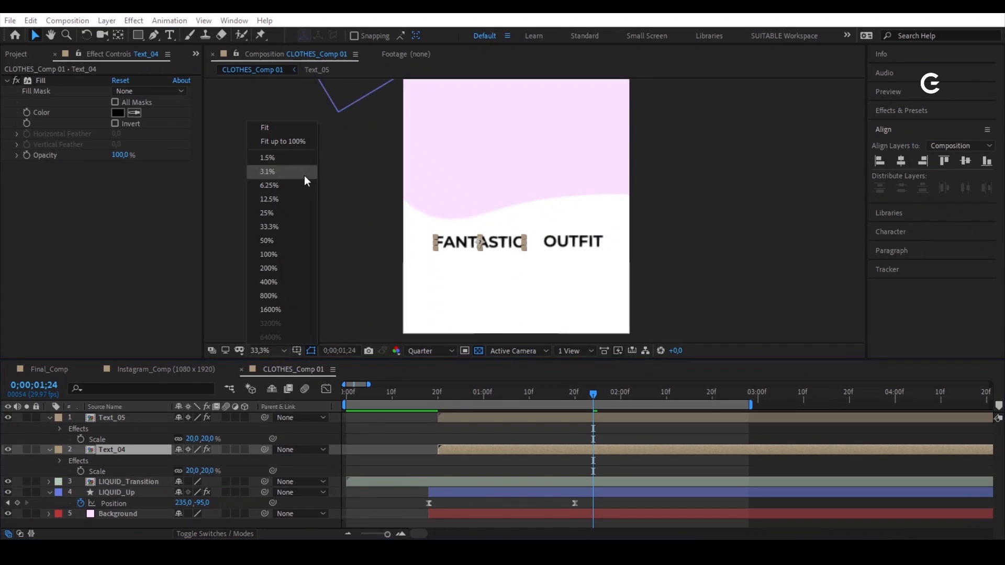
left_click(282, 141)
left_click_drag(529, 274, 533, 272)
left_click(566, 276)
Step: Copy the Position value of Text_04 onto Text_05 so both words share the same height
left_click(127, 449)
key("p")
left_click(130, 460)
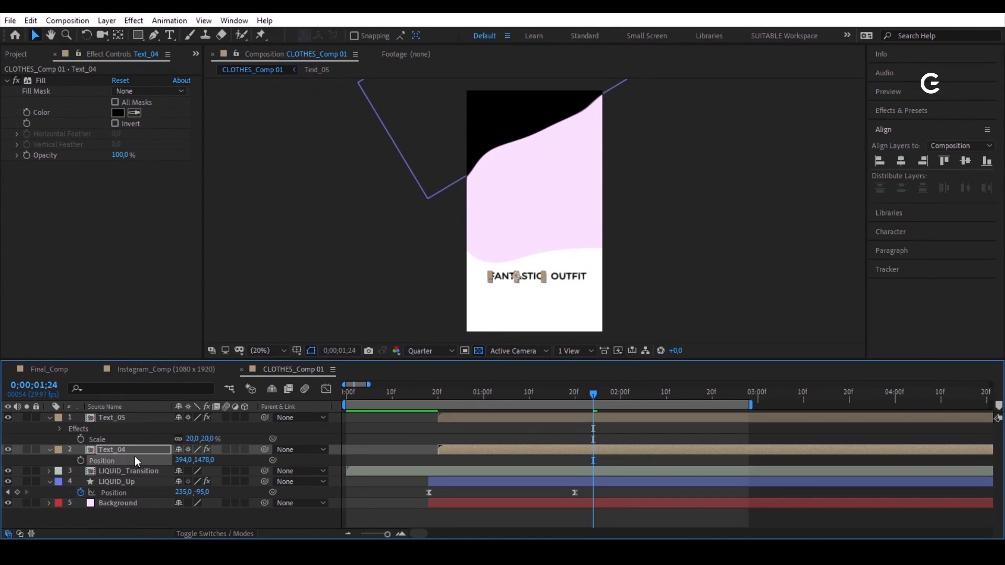
key("ctrl+c")
left_click(125, 418)
key("p")
key("ctrl+v")
Step: Space the two words side by side by setting the X position of Text_05 to 774 and Text_04 to 385
left_click_drag(183, 428, 387, 422)
left_click_drag(181, 450, 176, 449)
left_click_drag(179, 428, 173, 429)
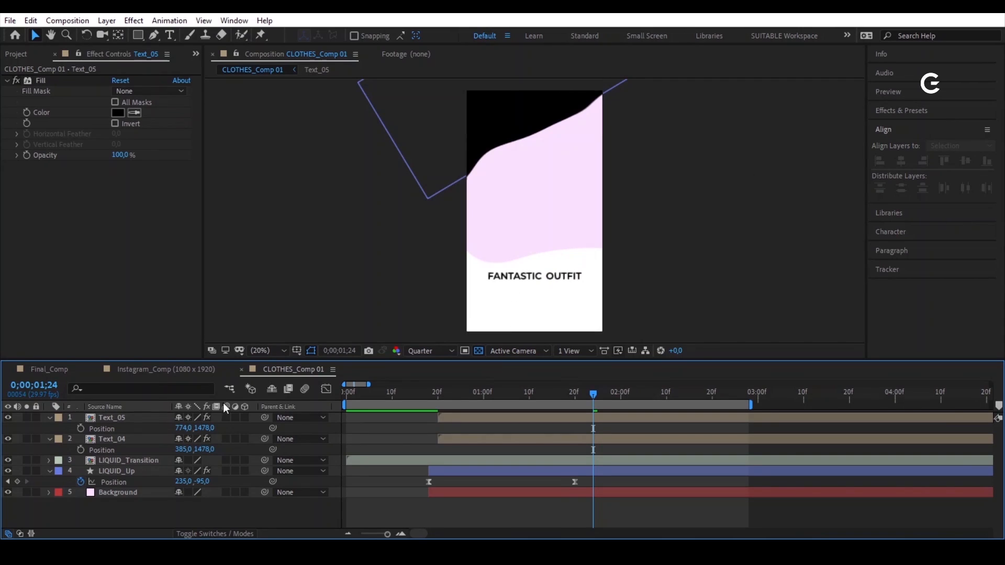
Step: Add the Text_06 composition as the uppermost layer, scale it to 20%, and place it just below FANTASTIC OUTFIT
left_click(19, 54)
left_click_drag(52, 323, 100, 417)
key("s")
left_click(196, 428)
type("20")
key("Return")
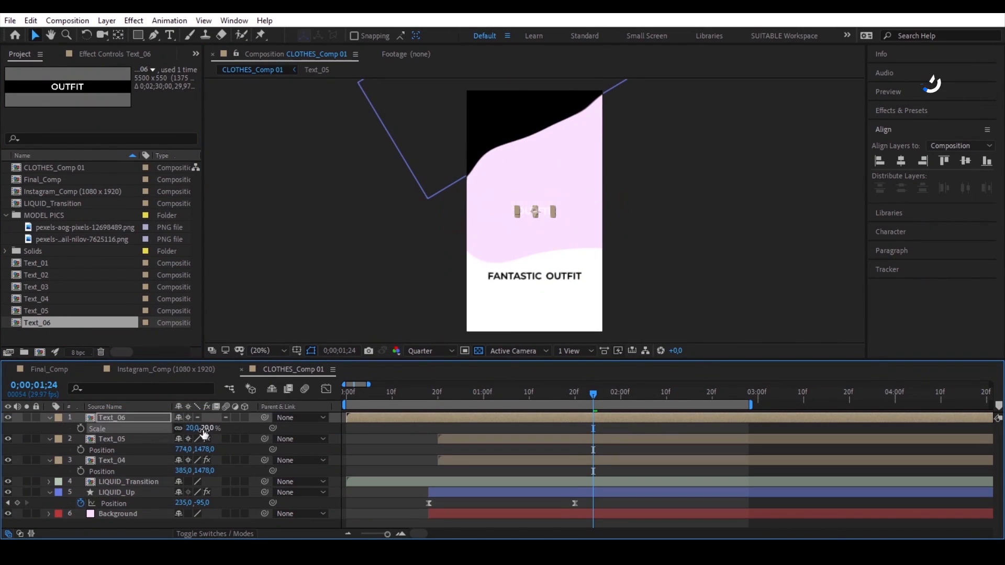
left_click_drag(539, 211, 542, 286)
Step: Apply a Fill effect to Text_06 and sample its colour from the black liquid shape
key("F3")
key("ctrl+space")
type("fill")
key("Return")
left_click(134, 112)
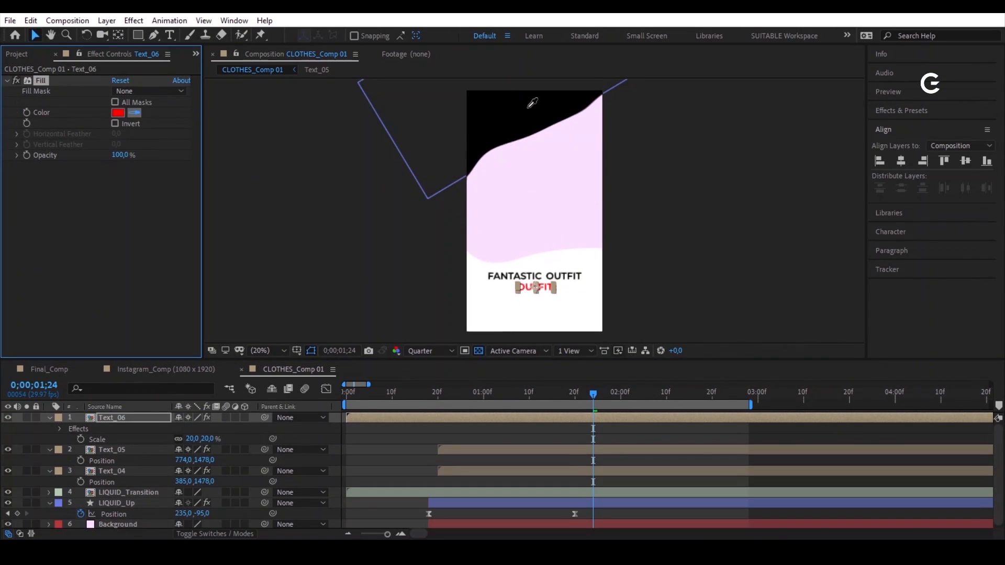
left_click(532, 104)
Step: Replace the text inside Text_06 with $120, center it in the frame, and return to CLOTHES_Comp 01
double_click(615, 417)
double_click(529, 437)
type("$120")
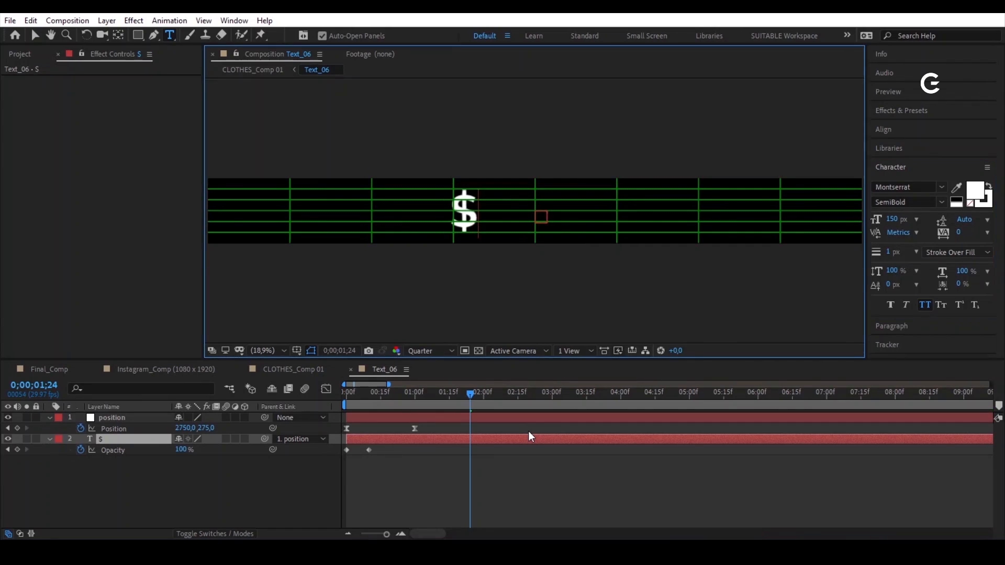
left_click(35, 35)
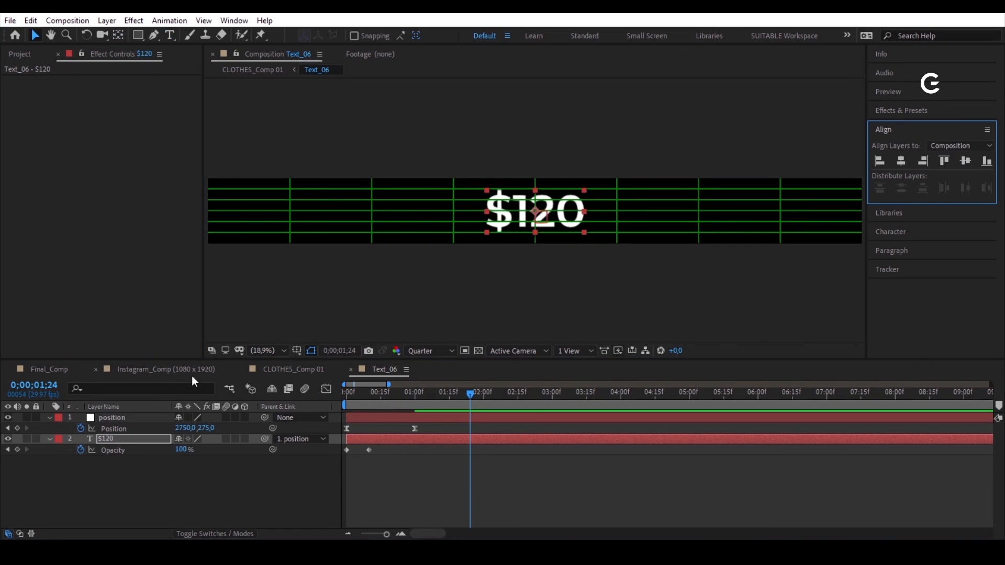
left_click(283, 368)
scroll(539, 292, "up", 2)
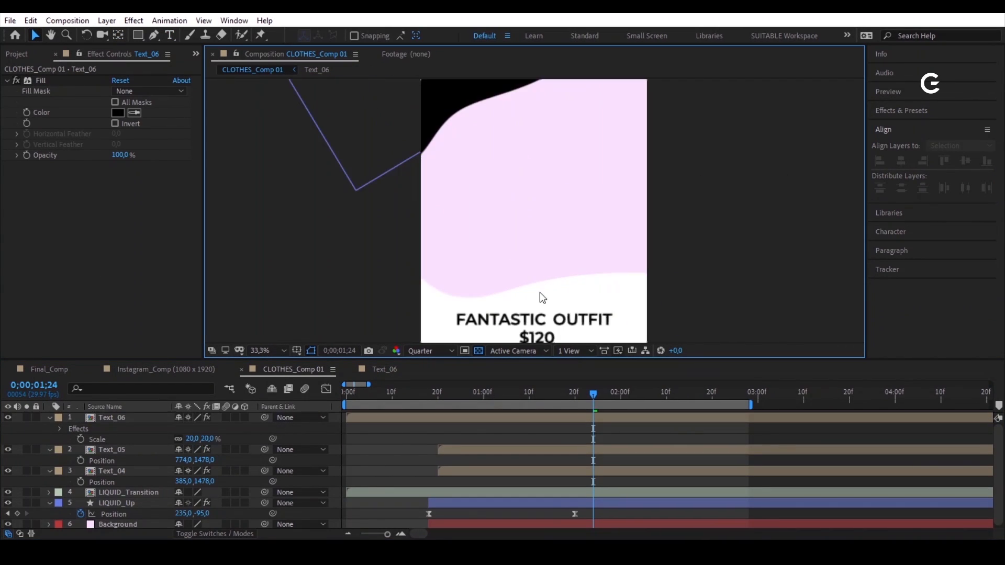
key("shift+slash")
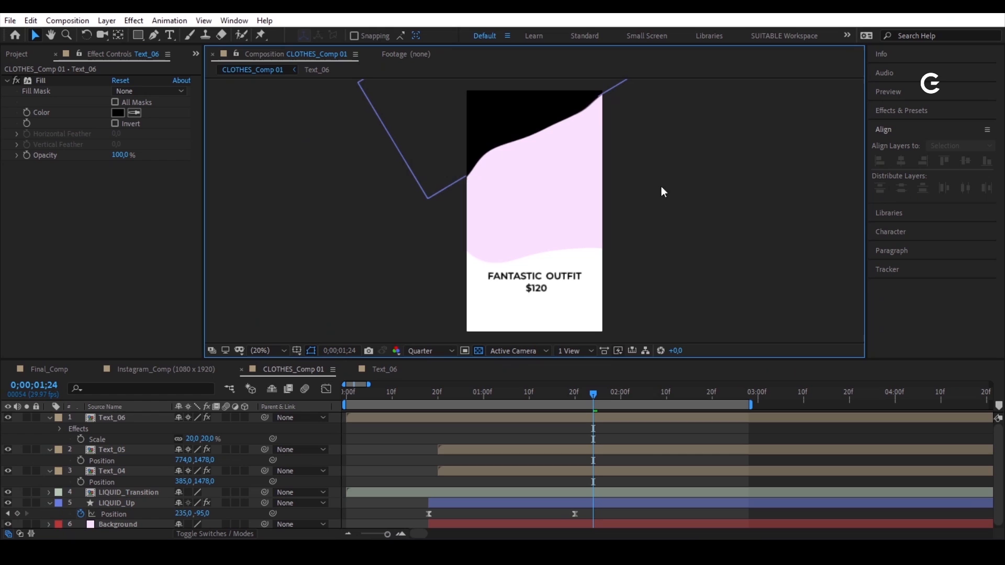
Step: Start Text_06 at the same frame as Text_05 and Text_04, and give all three collapsed layers a red label
left_click(139, 418)
left_click(134, 473, "shift")
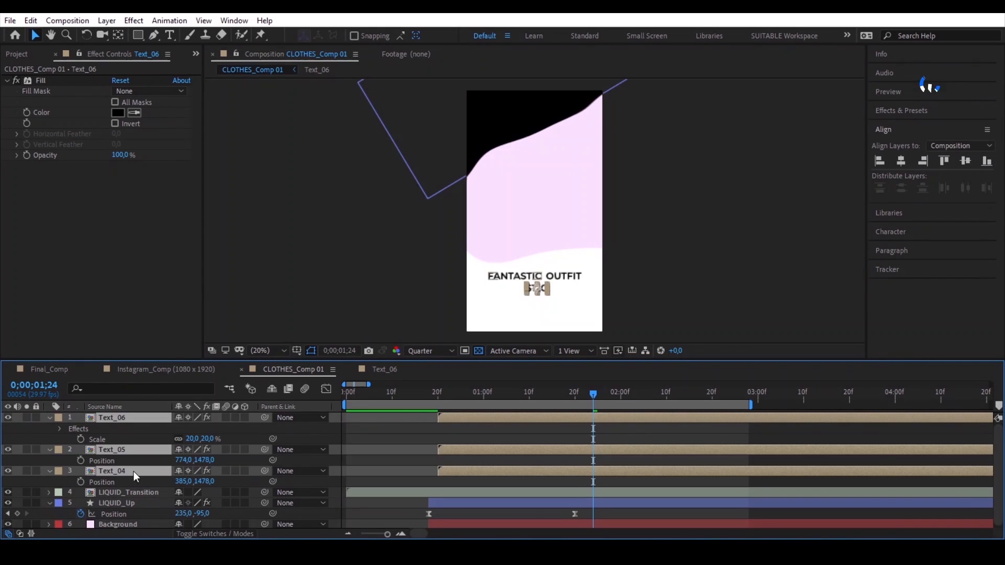
left_click(58, 450)
left_click(78, 230)
key("u")
left_click(384, 424)
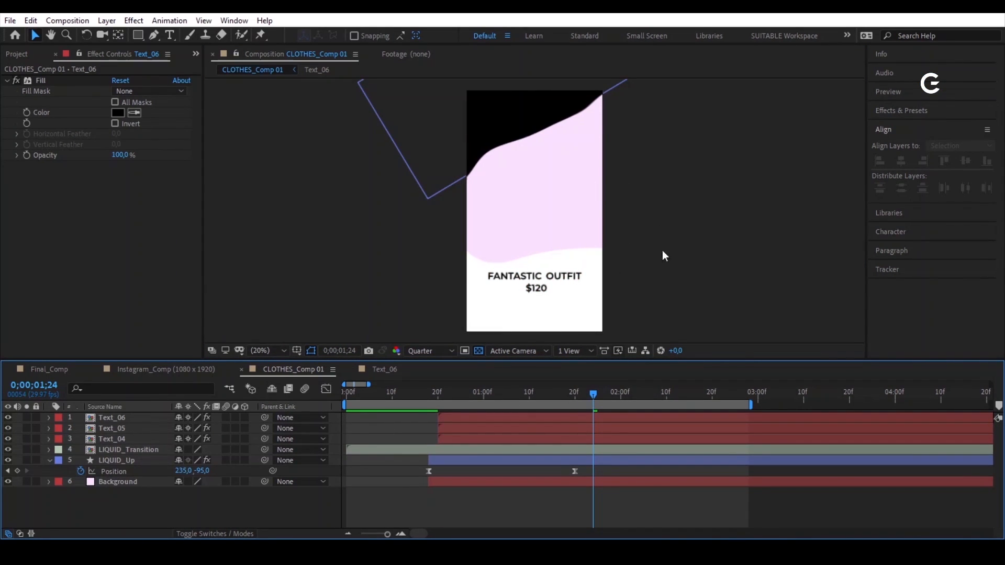
Step: Set the current time to 0;00;01;20 and add pexels-aog-pixels-12698489.png from MODEL PICS directly above LIQUID_Transition
left_click_drag(583, 398, 571, 451)
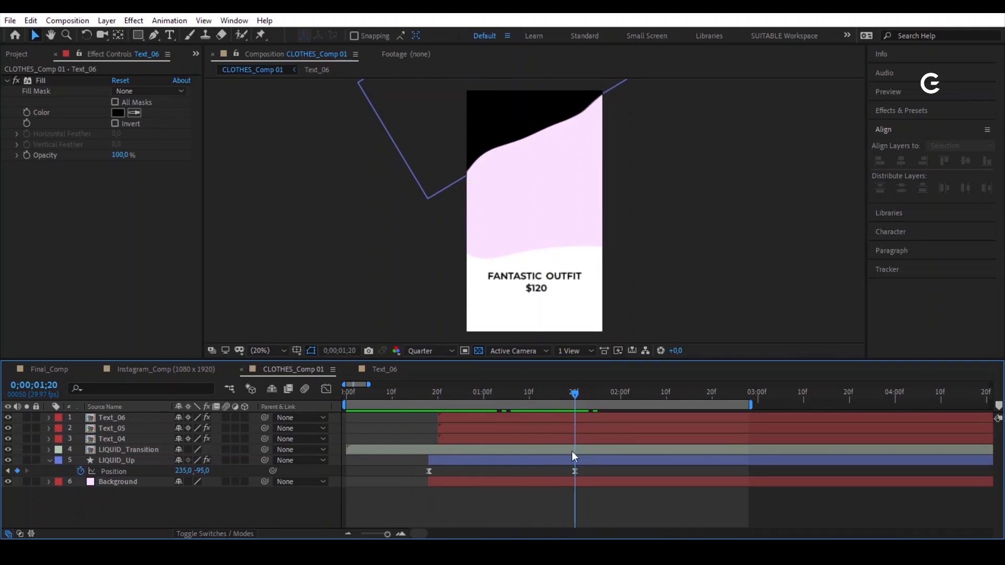
left_click(14, 55)
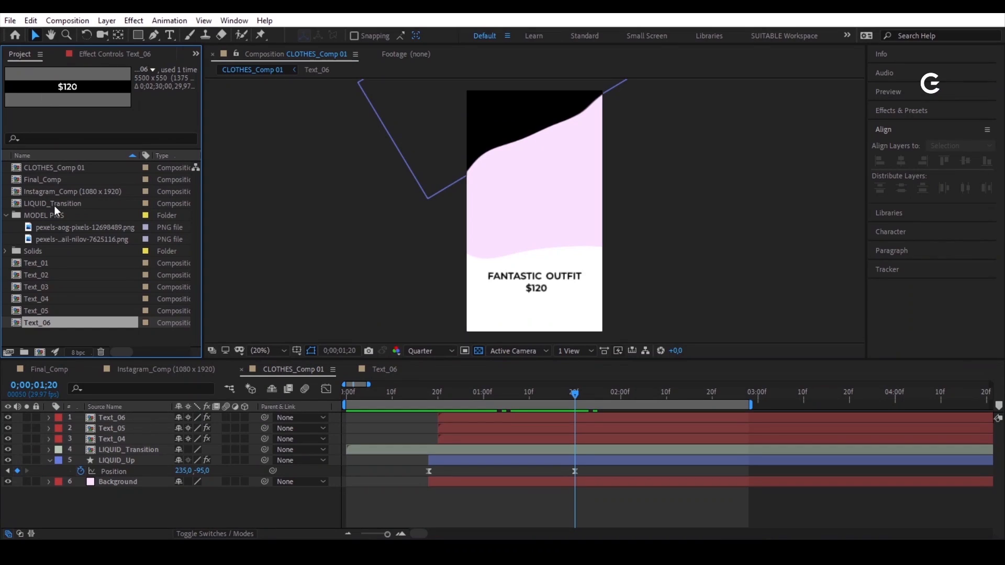
left_click(13, 231)
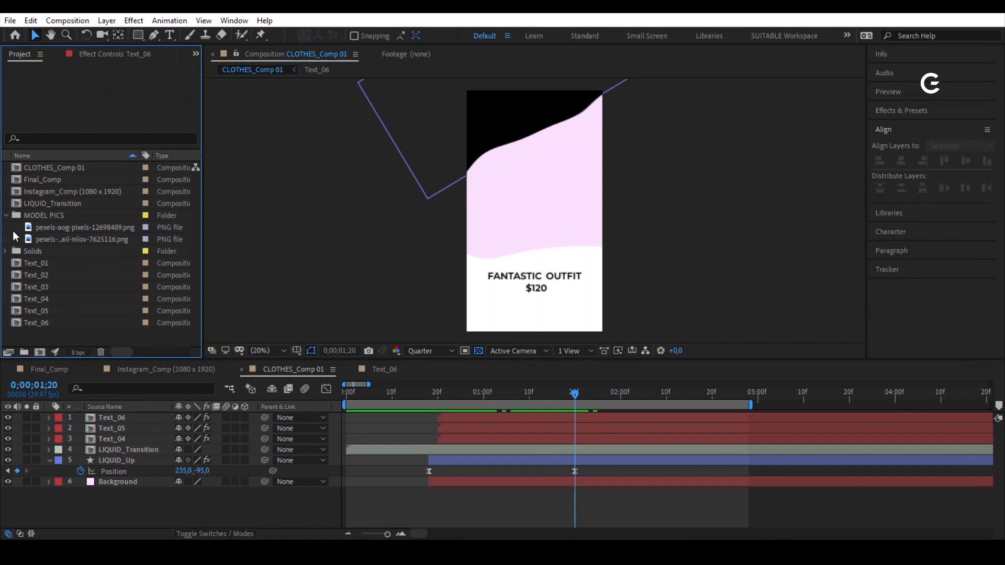
left_click(77, 227)
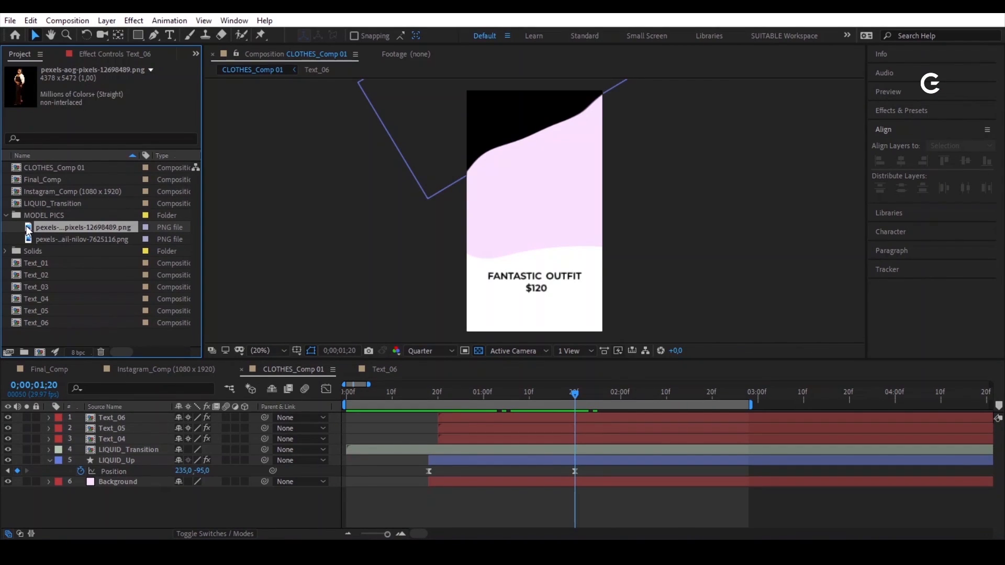
left_click_drag(28, 231, 131, 444)
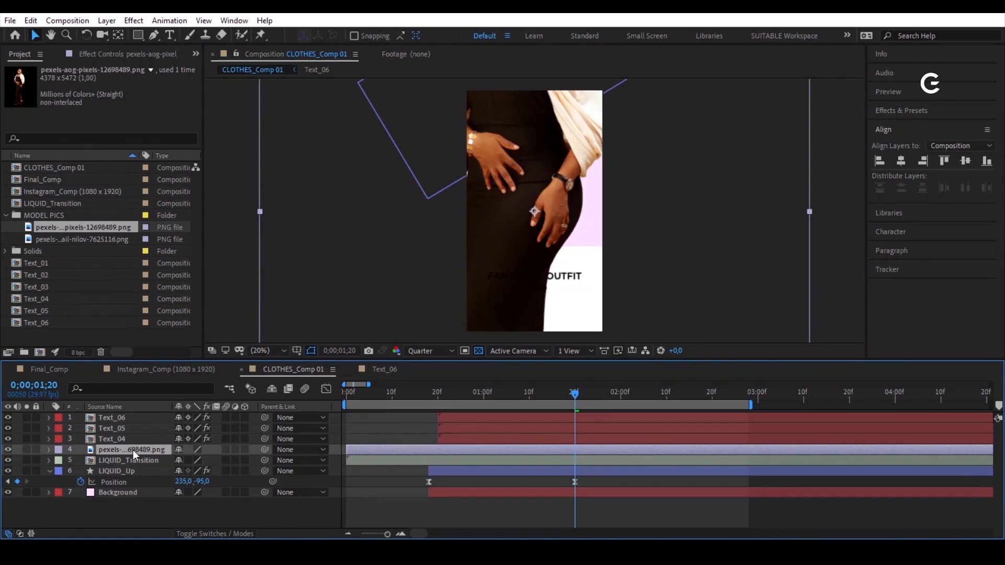
Step: Pre-compose the model picture as PIC_01, moving all attributes into the new composition
left_click(108, 20)
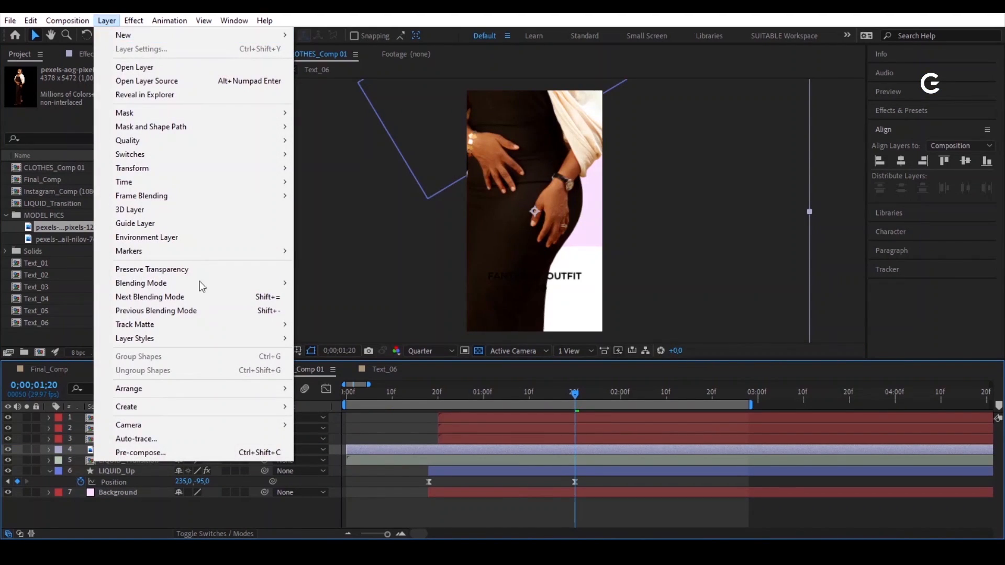
left_click(191, 452)
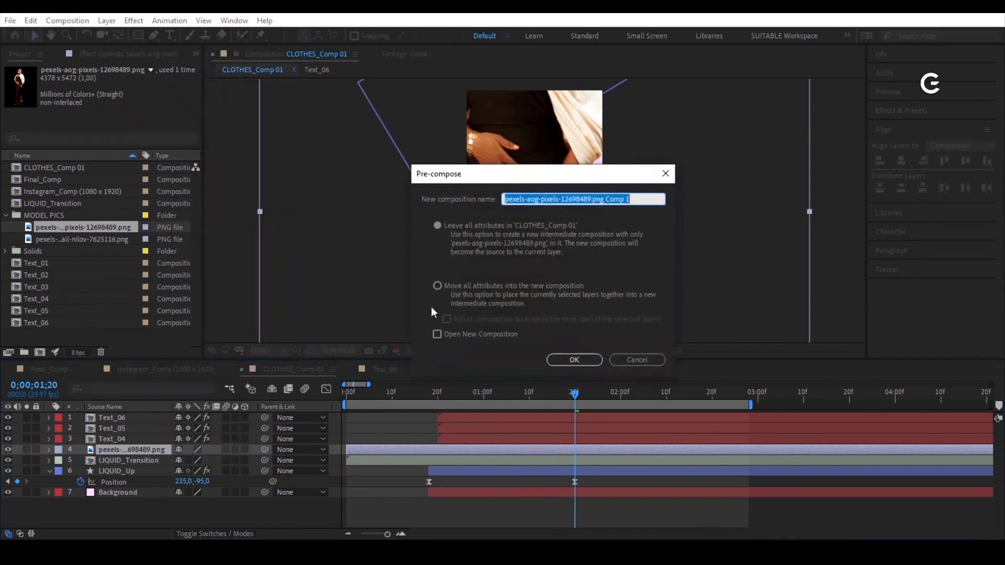
left_click(538, 285)
left_click(642, 194)
type("PIC_01")
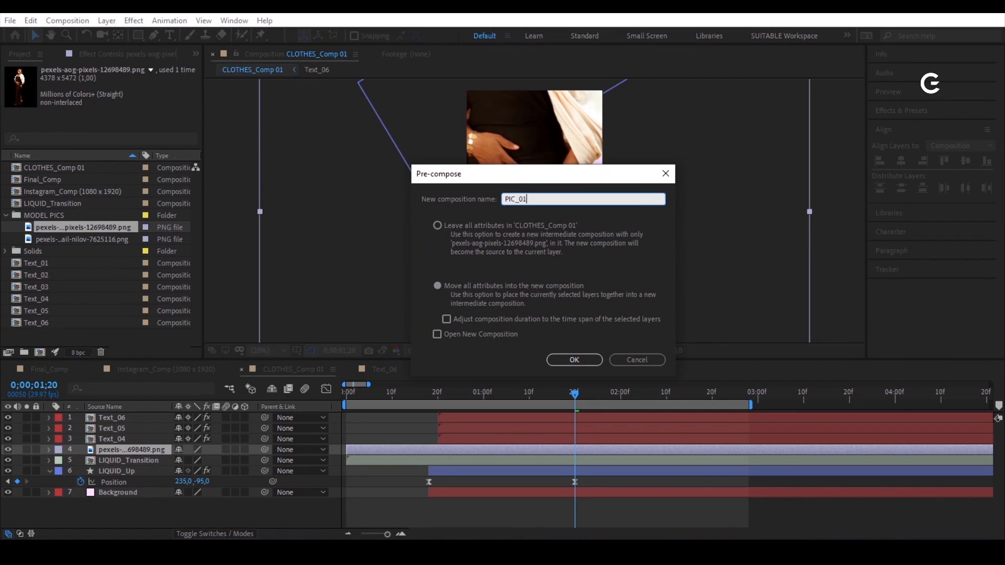
key("Return")
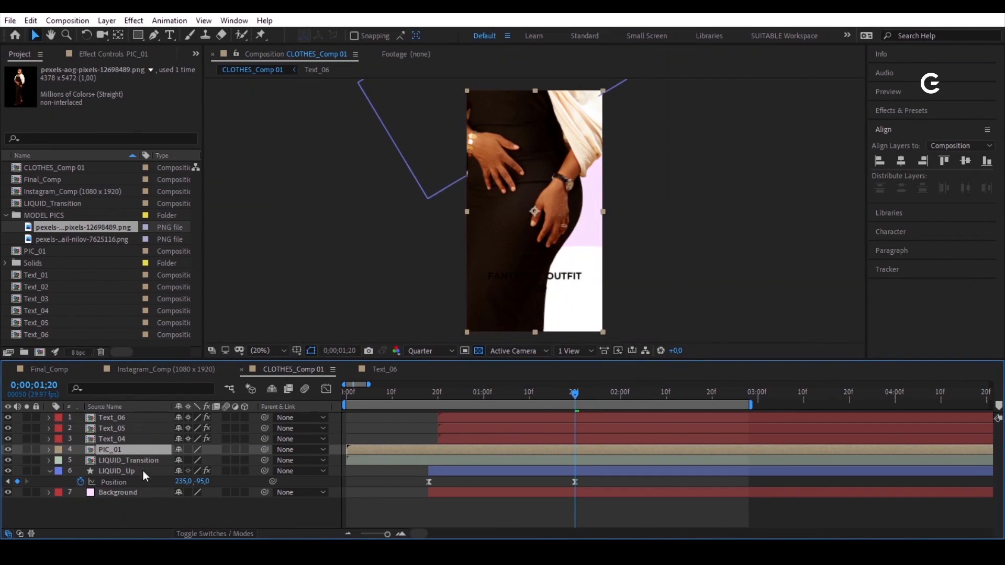
Step: Inside PIC_01, scale the model picture to 55% and move it down so her head and torso fit the frame
double_click(146, 449)
left_click(137, 417)
key("s")
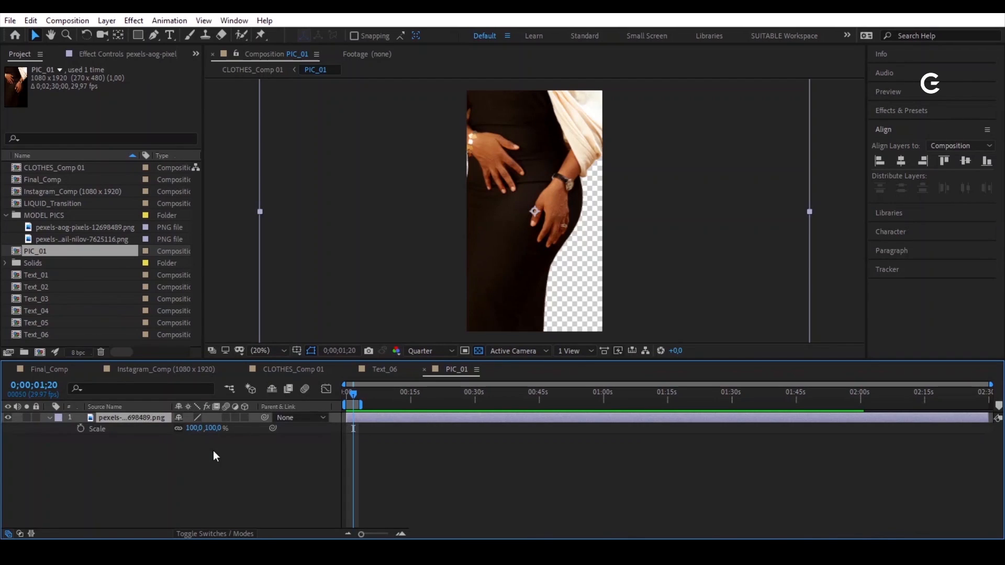
left_click_drag(193, 430, 166, 430)
left_click(350, 370)
left_click(393, 369)
mouse_move(544, 194)
left_mouse_down()
mouse_move(544, 212)
mouse_move(551, 204)
left_mouse_up()
left_click(293, 369)
left_click(383, 372)
left_click(193, 429)
type("55")
key("Return")
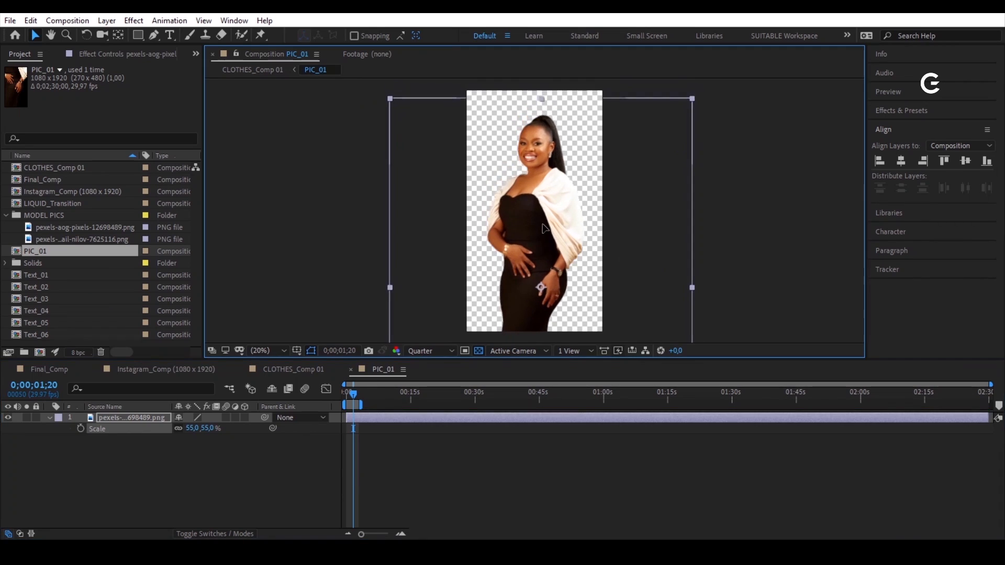
Step: Return to CLOTHES_Comp 01 and move PIC_01 below LIQUID_Transition in the layer stack
left_click(293, 369)
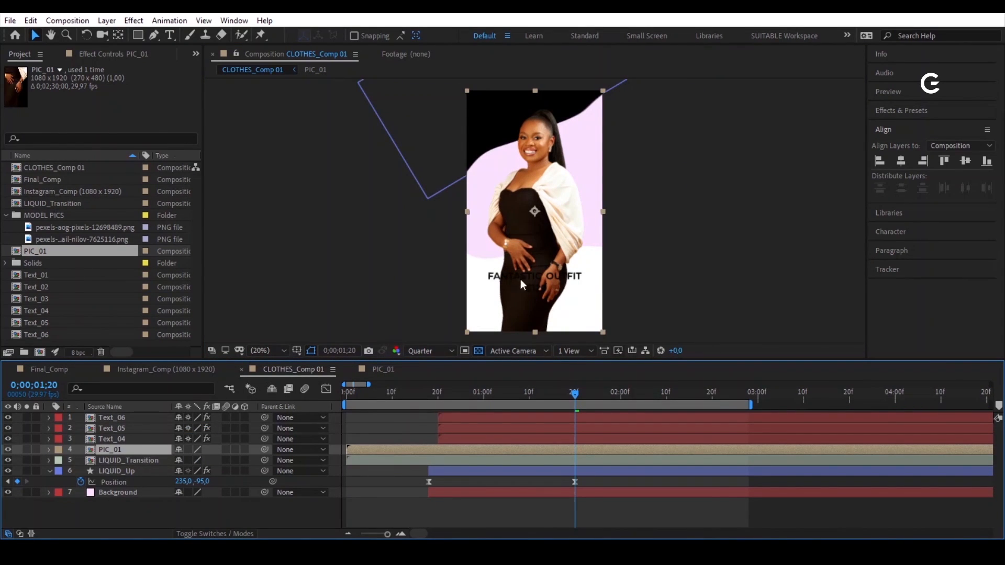
left_click_drag(140, 449, 142, 465)
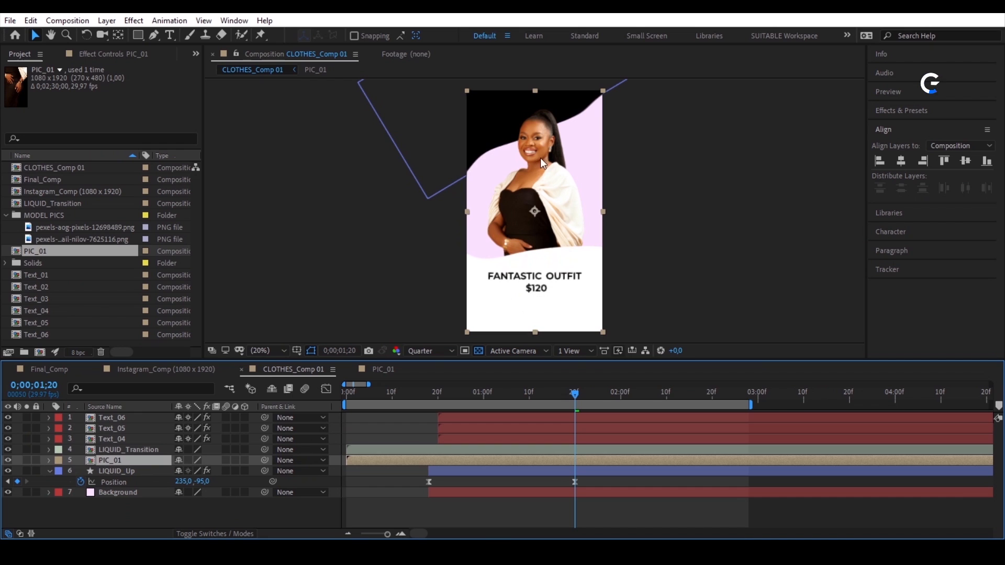
left_click(683, 176)
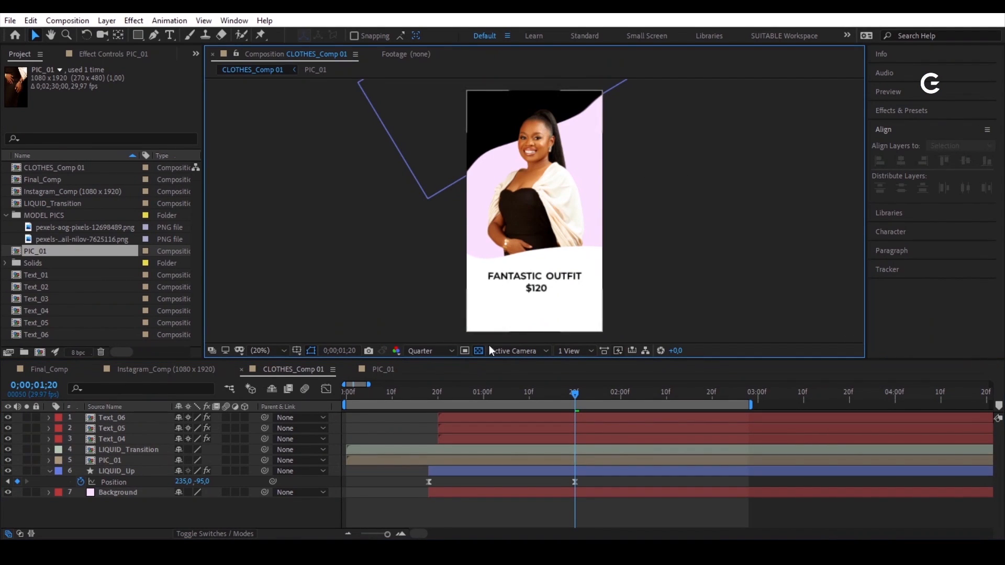
Step: Reduce the model picture inside PIC_01 to 53% scale and go back to CLOTHES_Comp 01
left_click(383, 369)
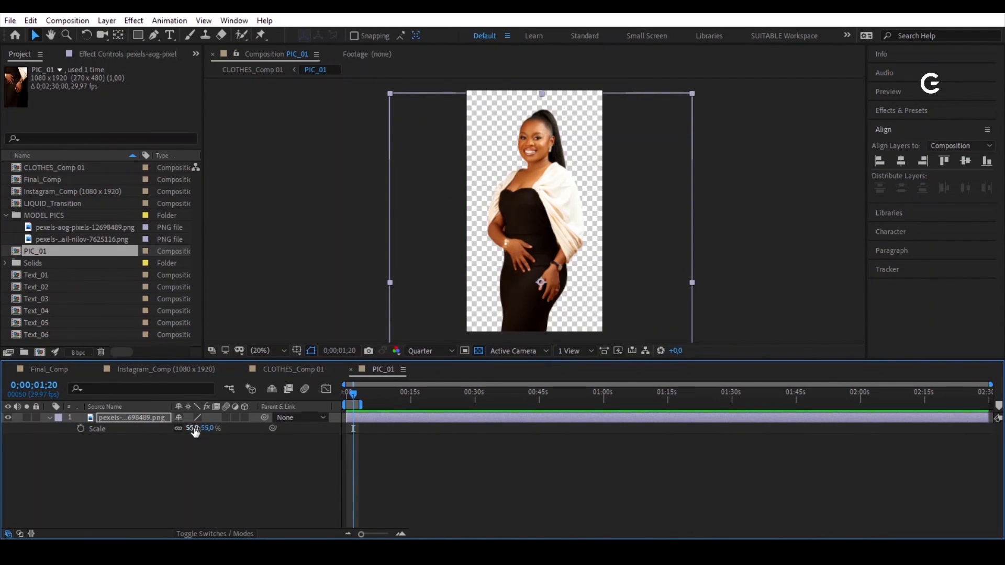
left_click_drag(195, 429, 193, 431)
left_click(283, 372)
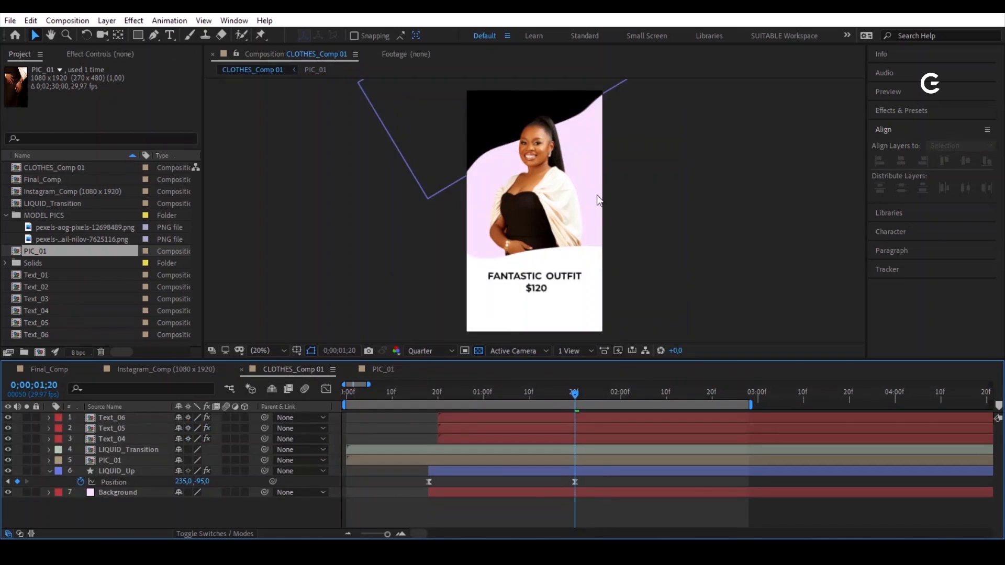
Step: Nudge the model picture slightly upward inside PIC_01, and shift the PIC_01 layer to start together with LIQUID_Up
double_click(573, 189)
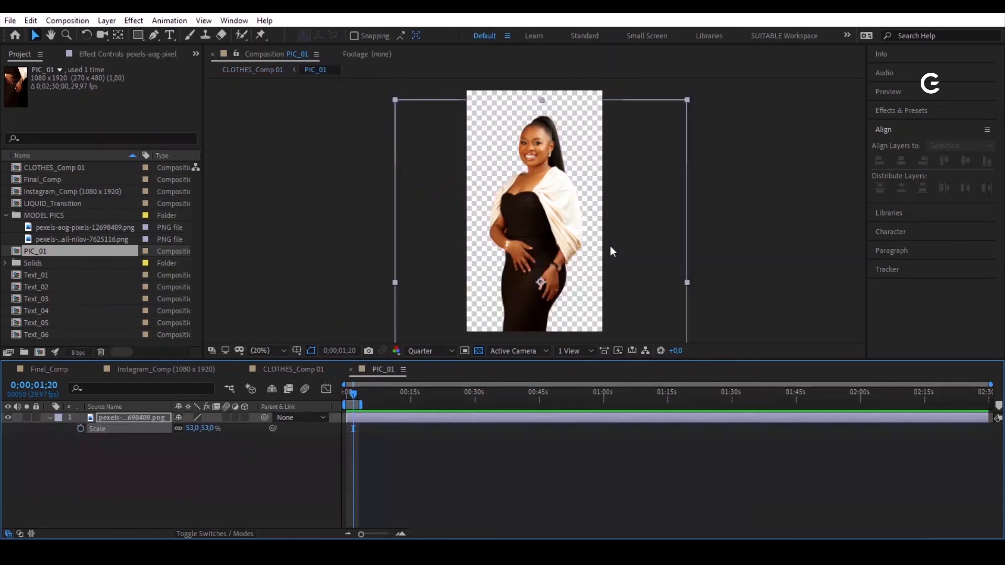
left_click(303, 370)
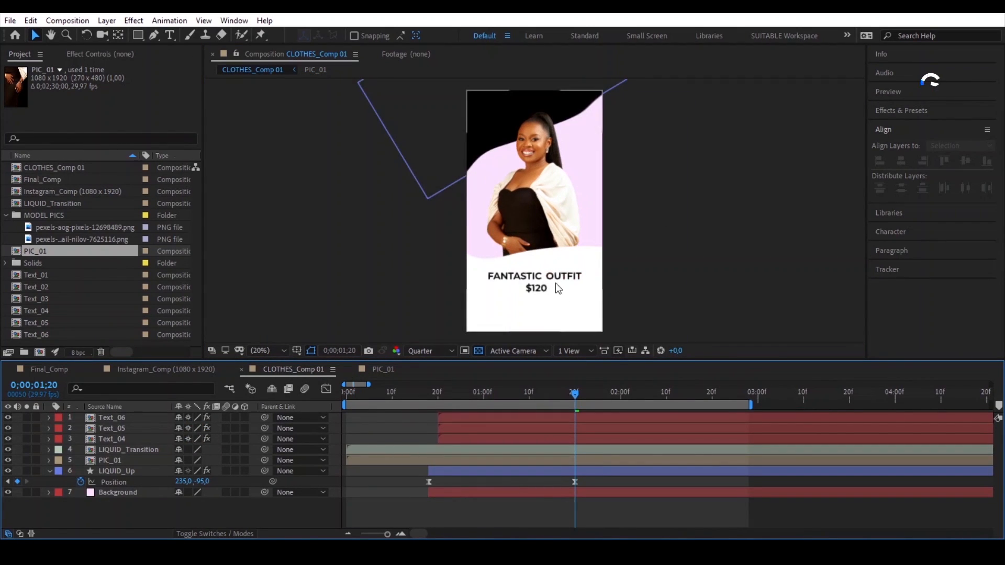
left_click(390, 461)
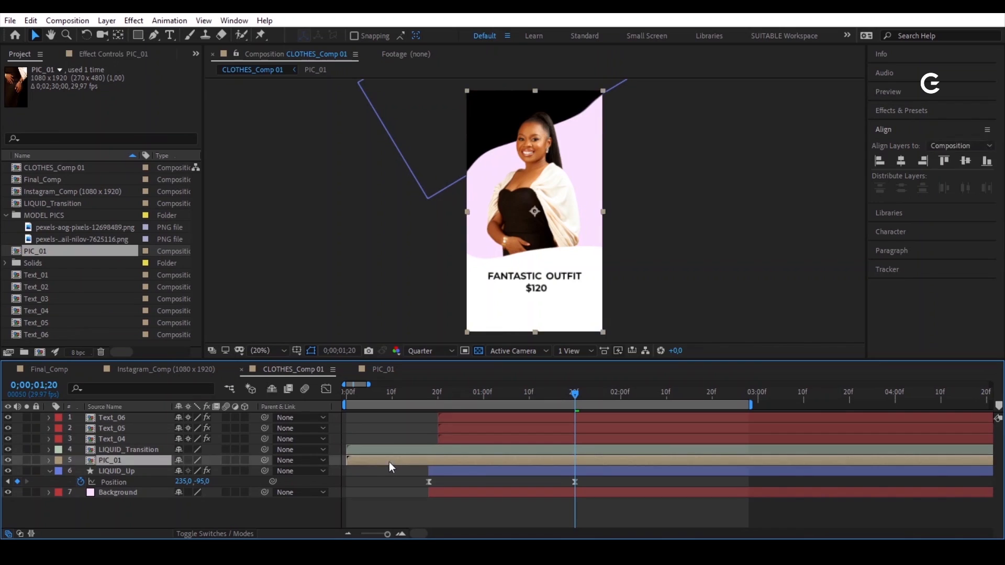
left_click_drag(422, 463, 437, 464)
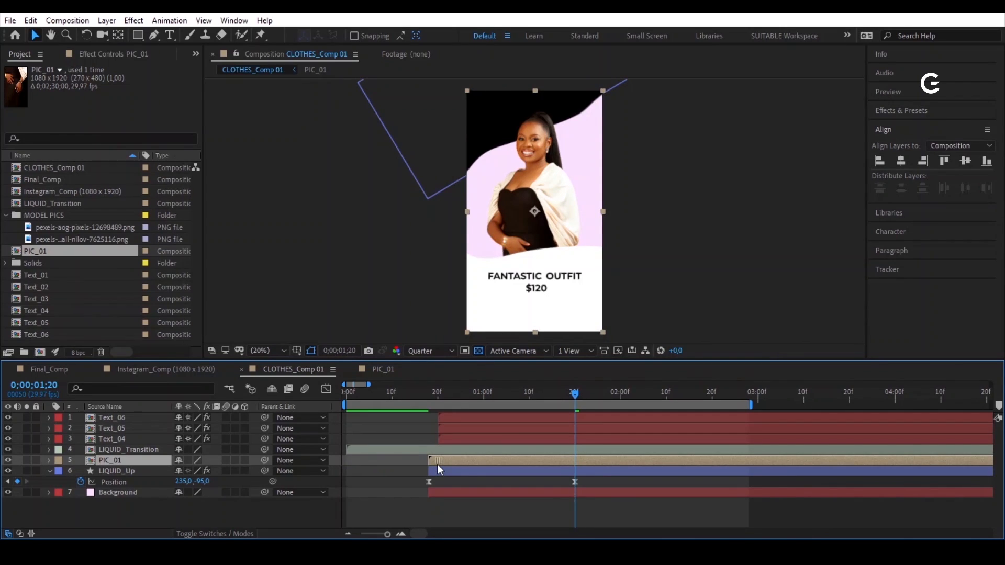
Step: Create a null object above PIC_01, starting at 0;00;01;10, and set the current time to its first frame
right_click(389, 482)
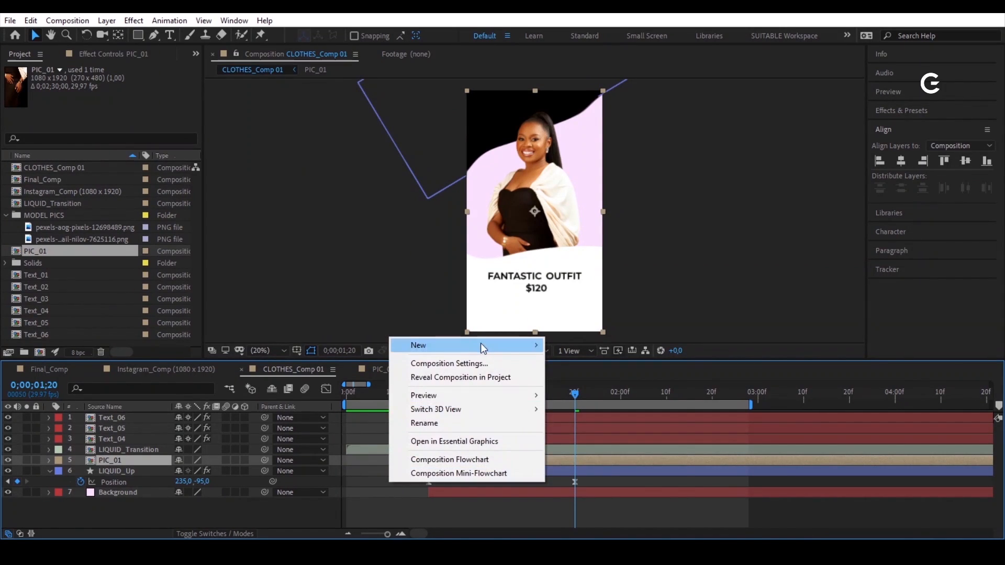
mouse_move(480, 343)
left_click(600, 418)
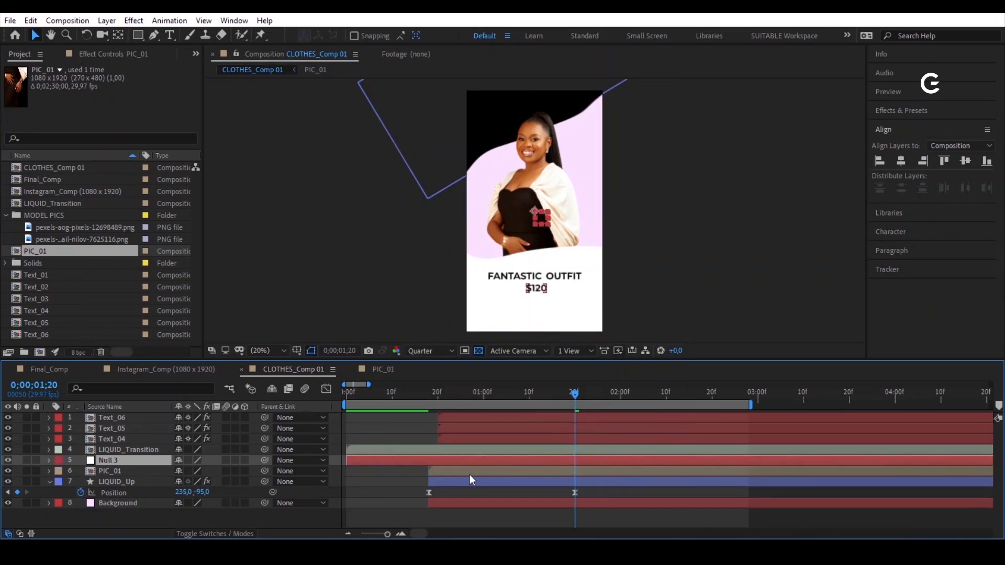
left_click_drag(366, 458, 551, 463)
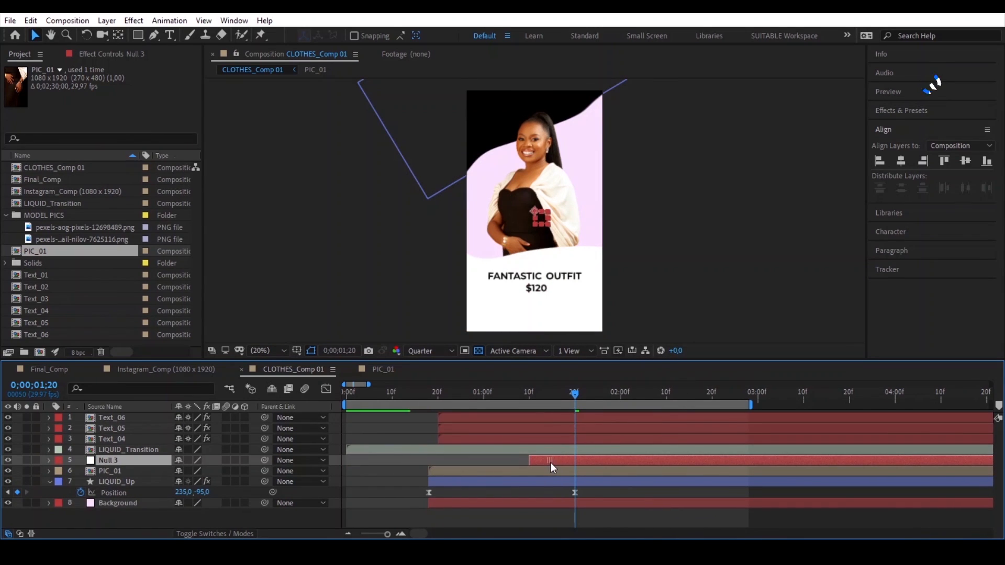
left_click_drag(570, 402, 529, 402)
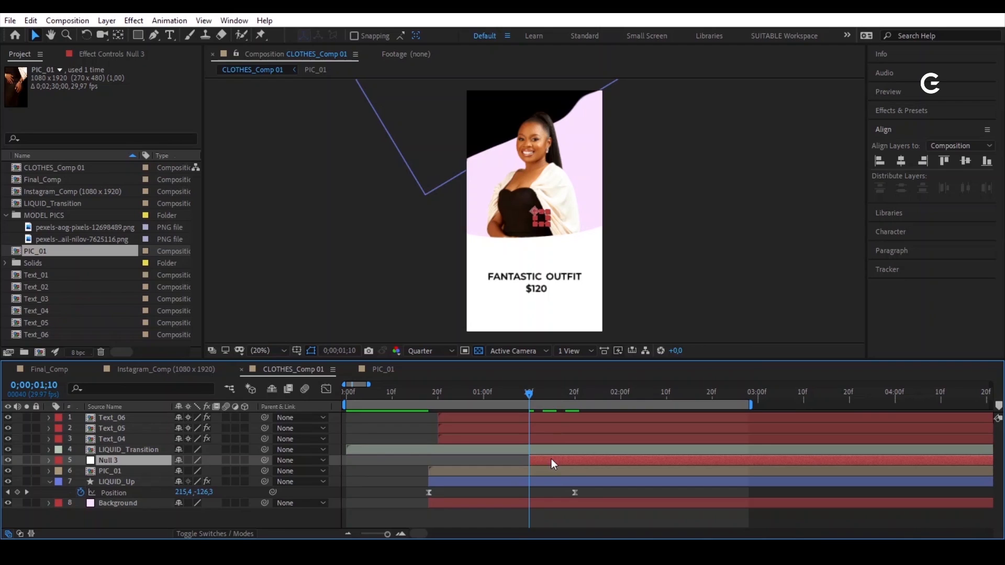
Step: Parent PIC_01 to the new null object and rename the null position
left_click(539, 470)
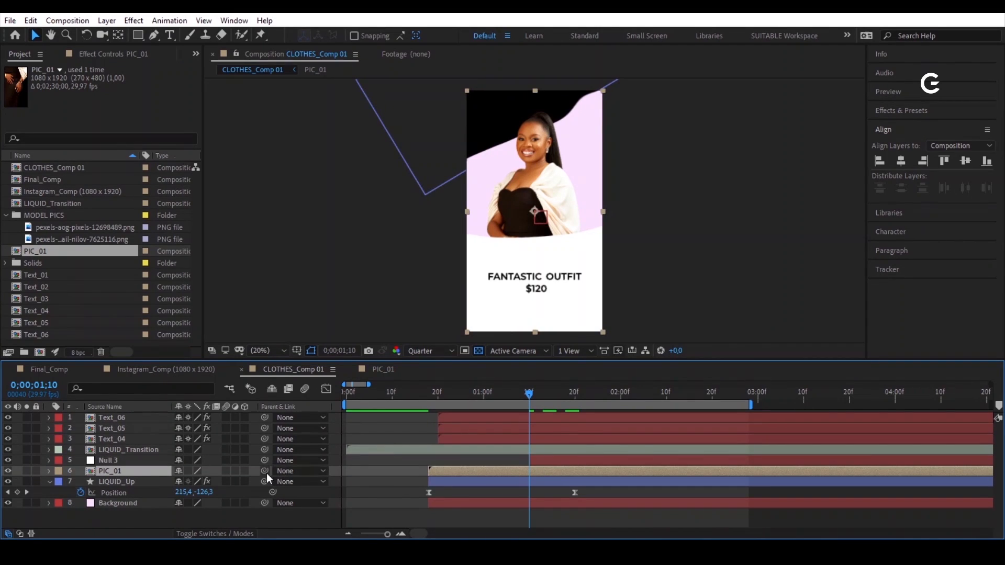
left_click_drag(265, 471, 560, 458)
left_click(122, 460)
key("Return")
type("position")
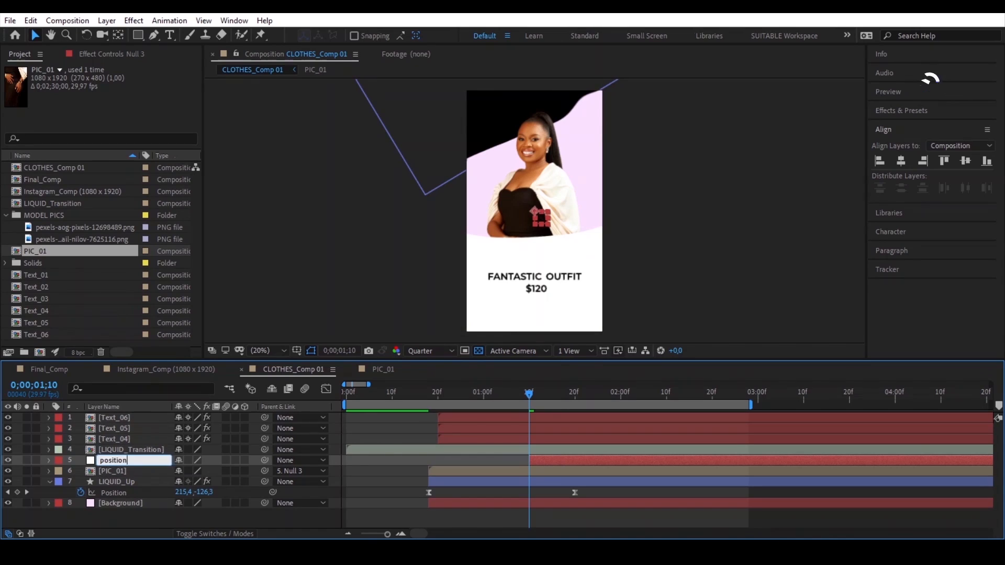
key("Return")
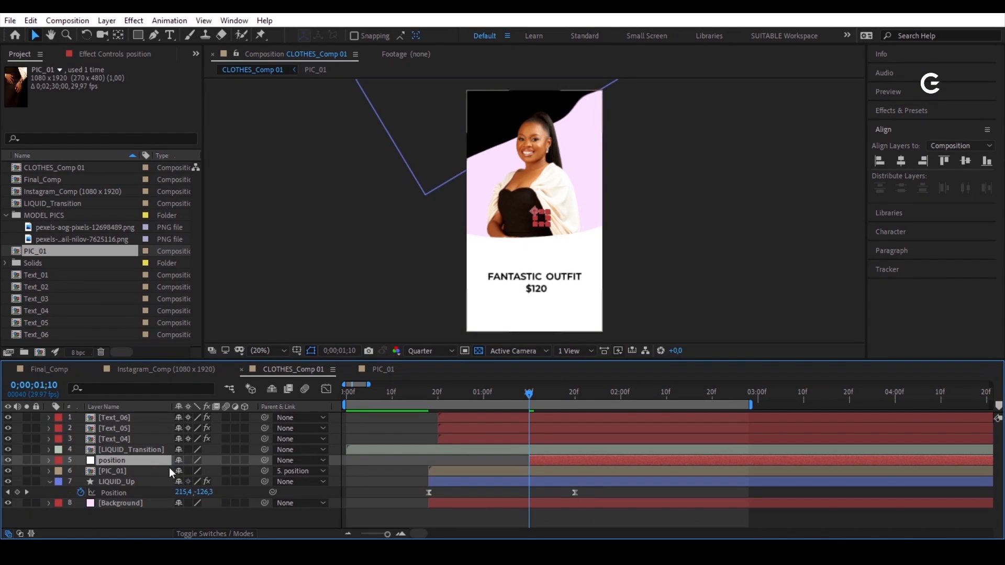
Step: Keyframe the position null from 540,1516 at 0;00;01;10 to 540,960 about one second on, and ease both keyframes
key("p")
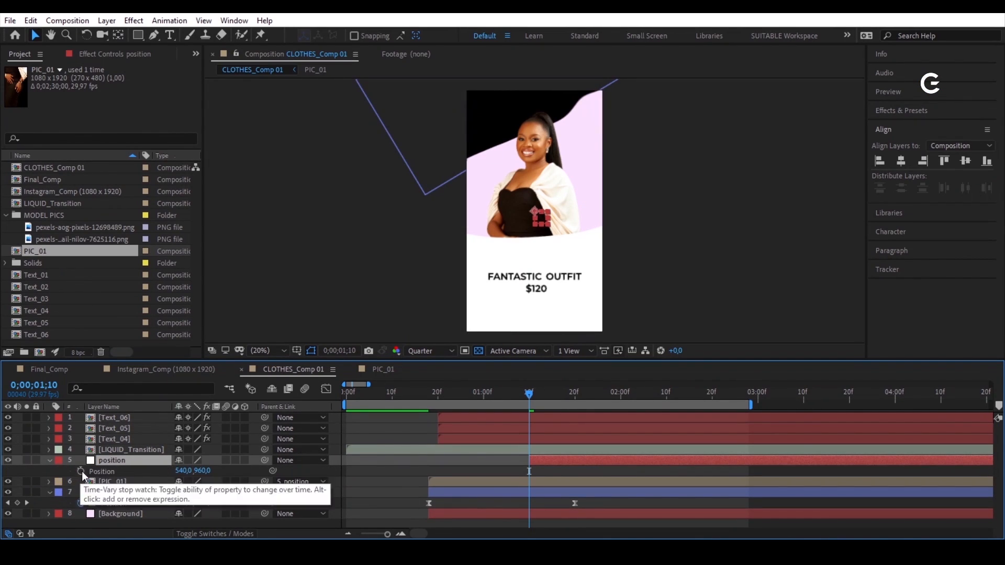
left_click(80, 471)
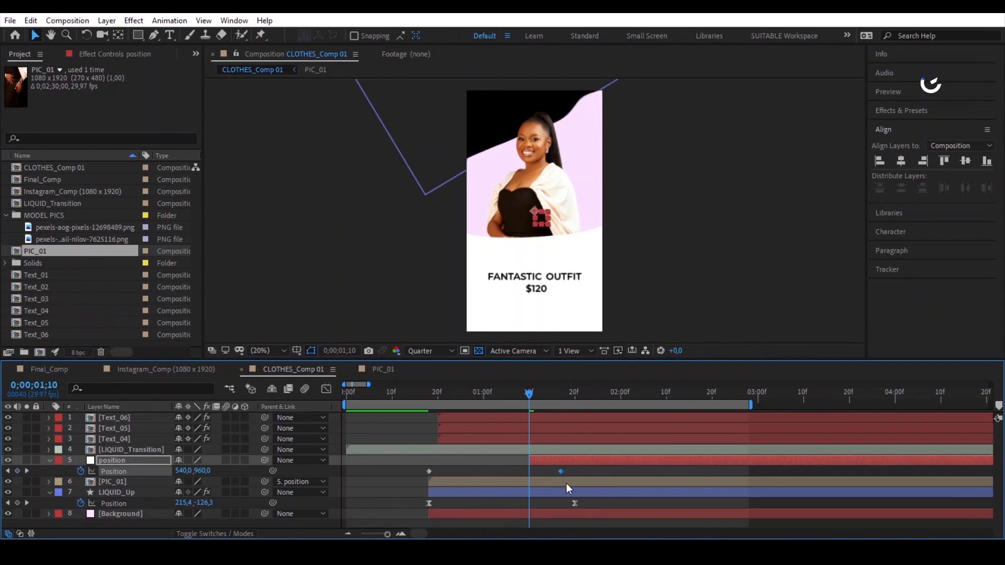
left_click_drag(566, 482, 515, 485)
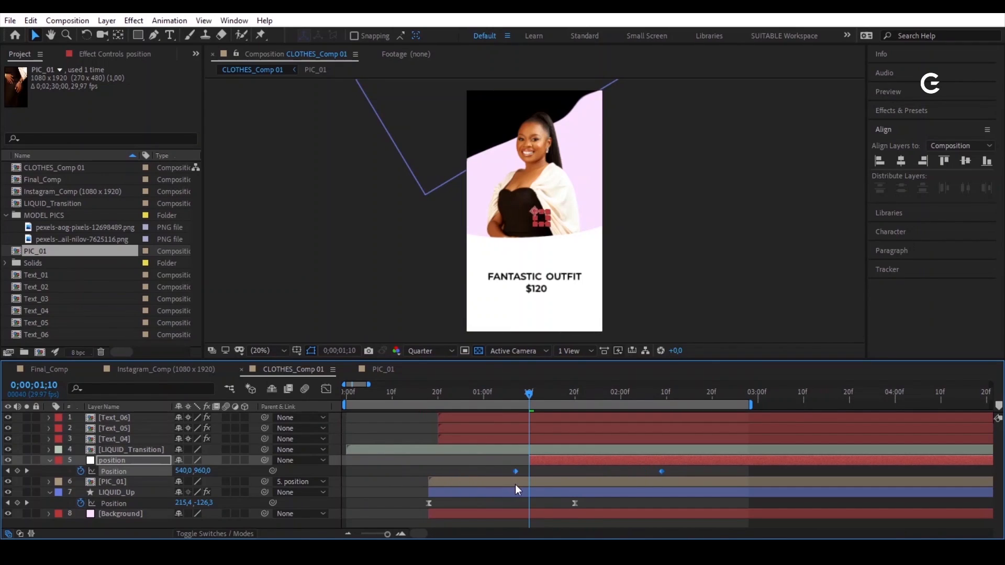
left_click(566, 470)
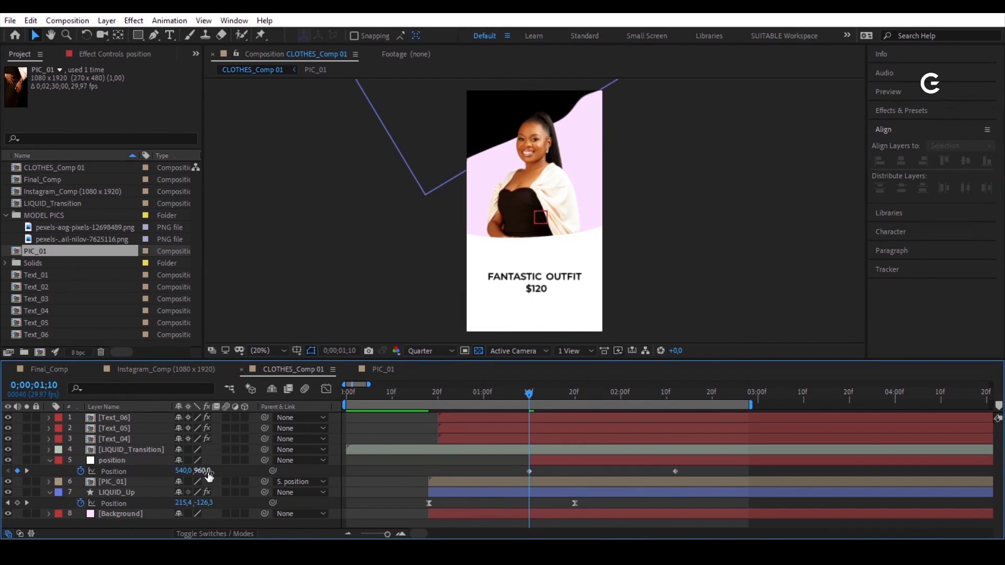
left_click_drag(206, 474, 278, 459)
left_click(616, 456)
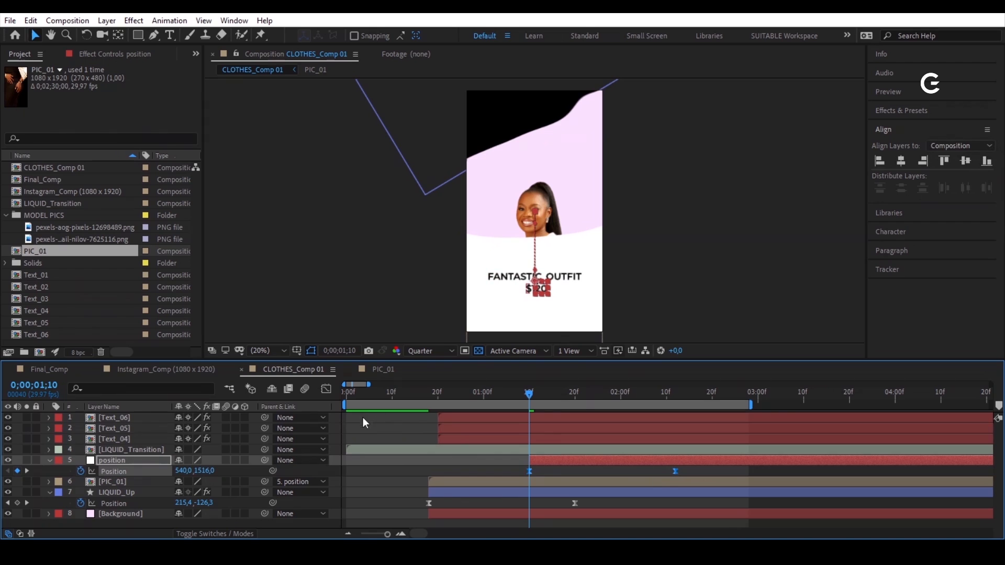
Step: Reshape the null's Position speed graph to peak early and slow down gradually into the last keyframe
left_click(326, 389)
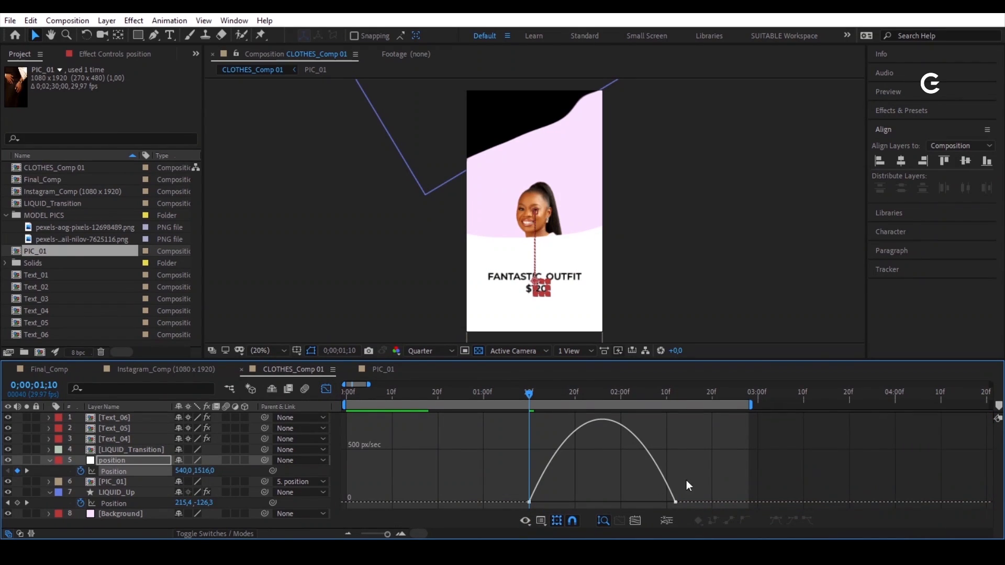
left_click_drag(662, 505, 550, 504)
key("minus")
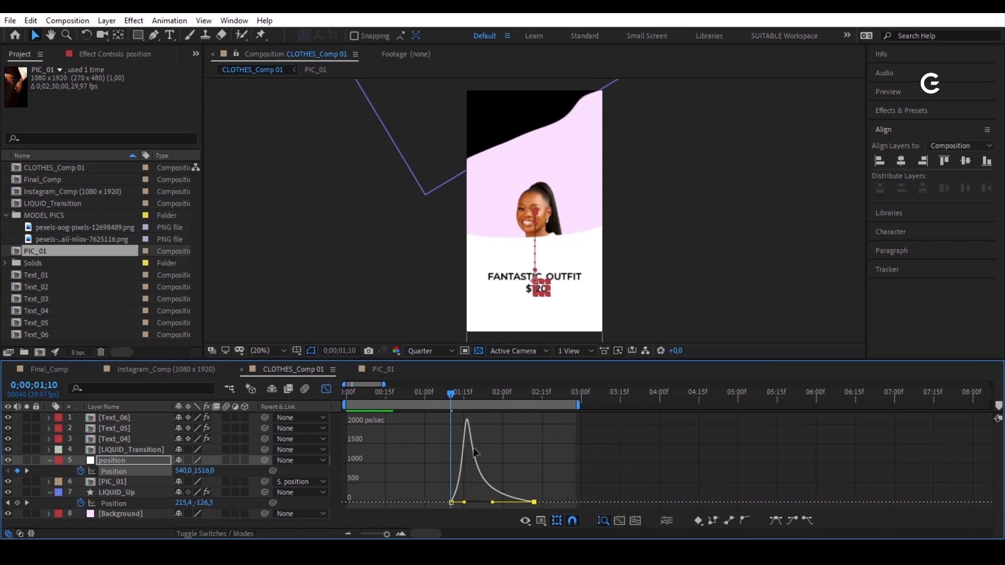
left_click(326, 390)
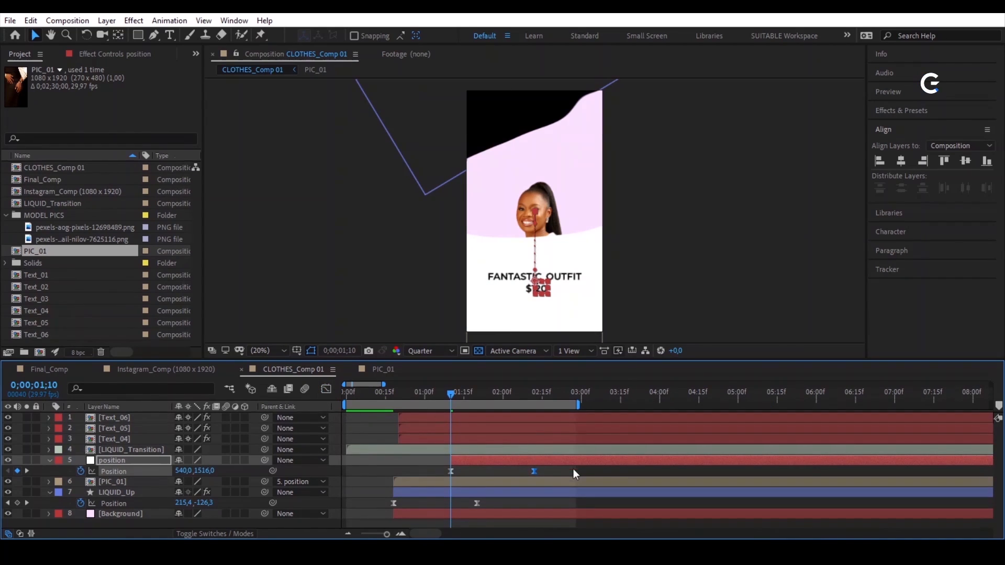
Step: Shift the position null together with its keyframes to start at 0;00;00;27
left_click(490, 475)
left_click_drag(448, 396, 416, 437)
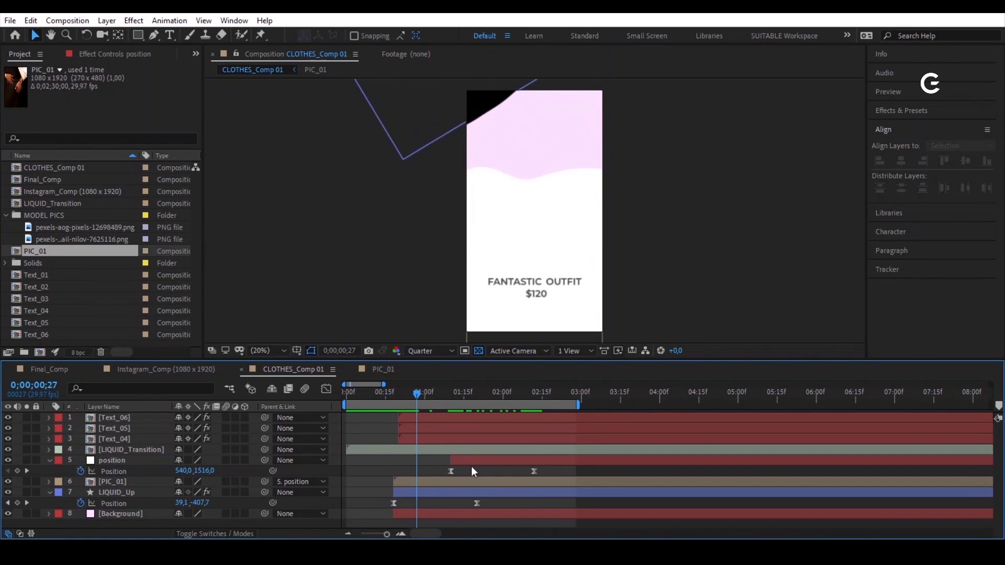
left_click_drag(472, 458, 439, 460)
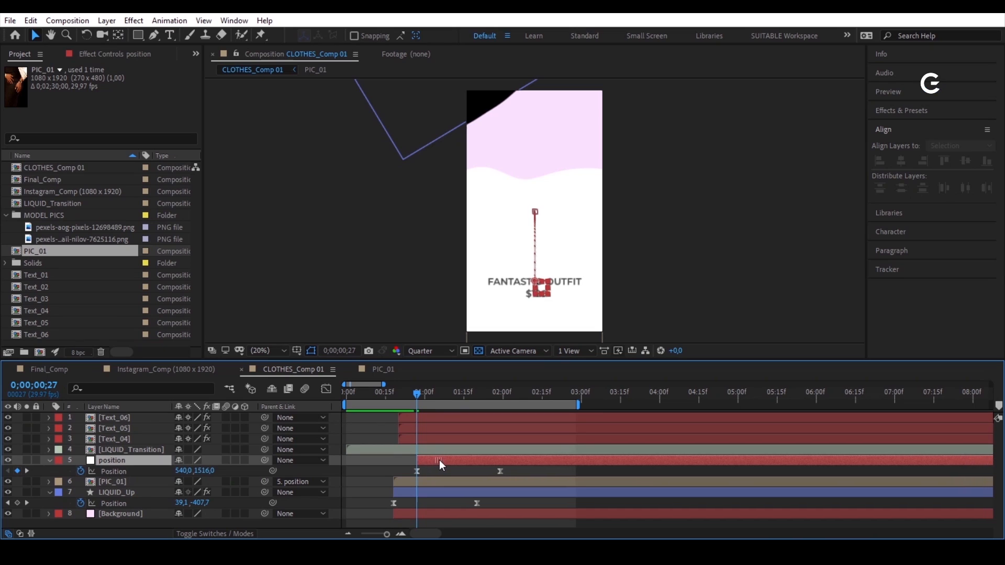
Step: Preview CLOTHES_Comp 01 from the beginning to check the timing of the model picture's entrance
left_click_drag(417, 394, 334, 428)
key("space")
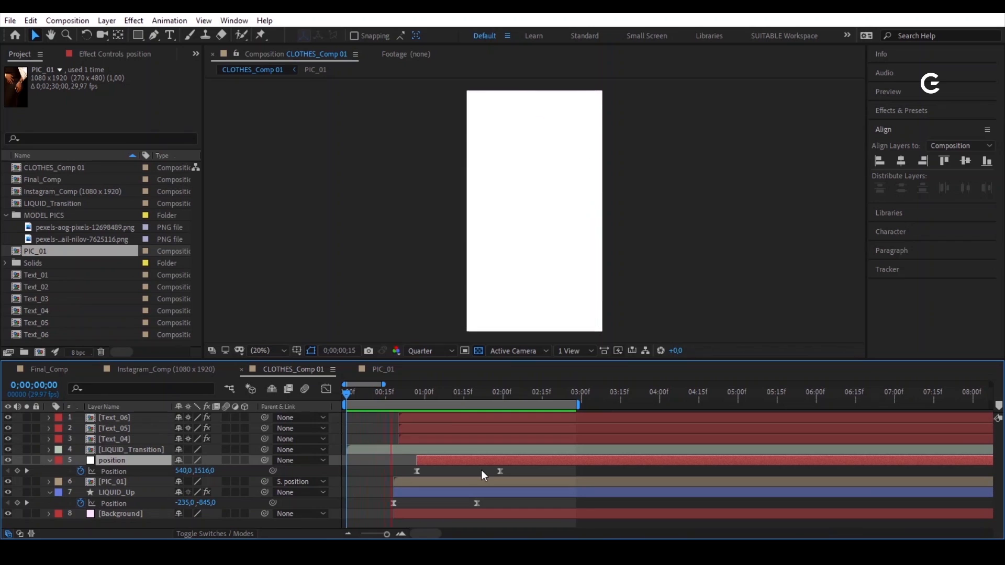
key("space")
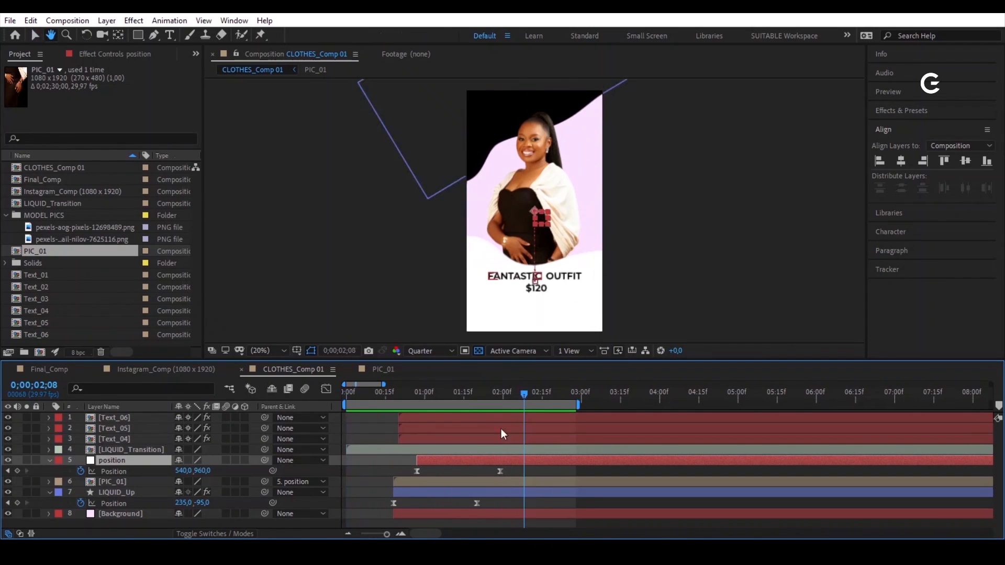
Step: Shift the Text_04, Text_05 and Text_06 layers together to start at 0;00;01;15
left_click_drag(527, 393, 467, 426)
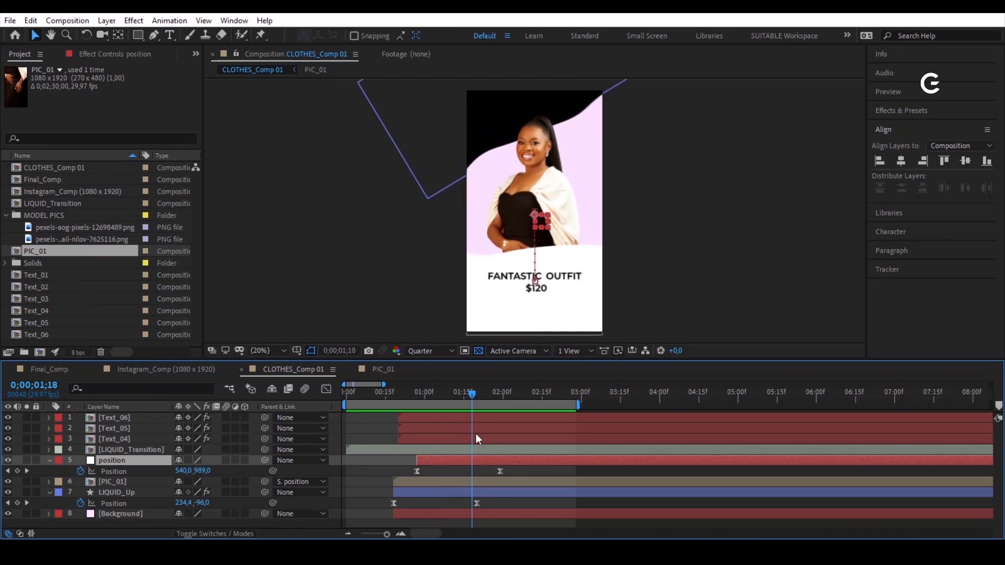
left_click(451, 434)
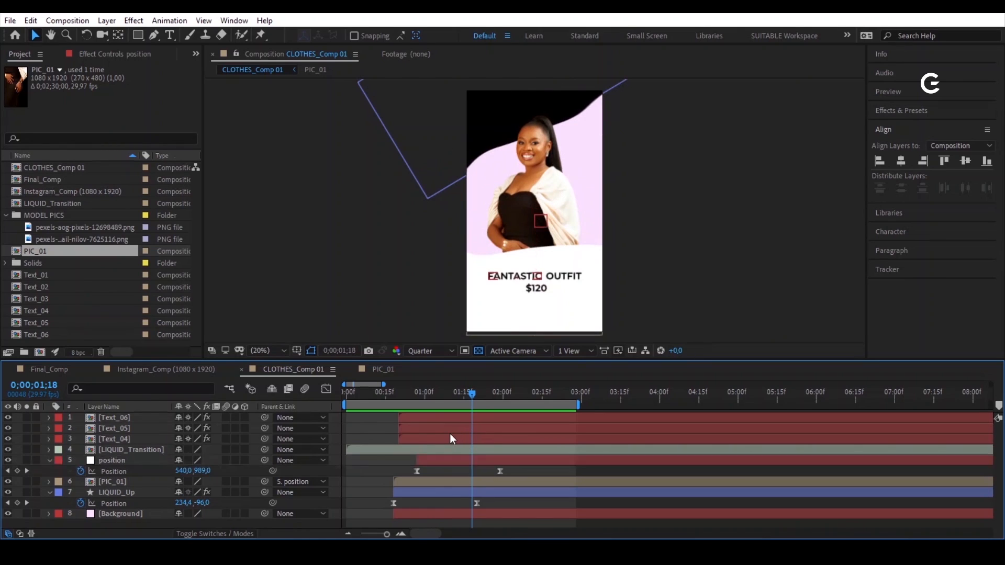
left_click(415, 438)
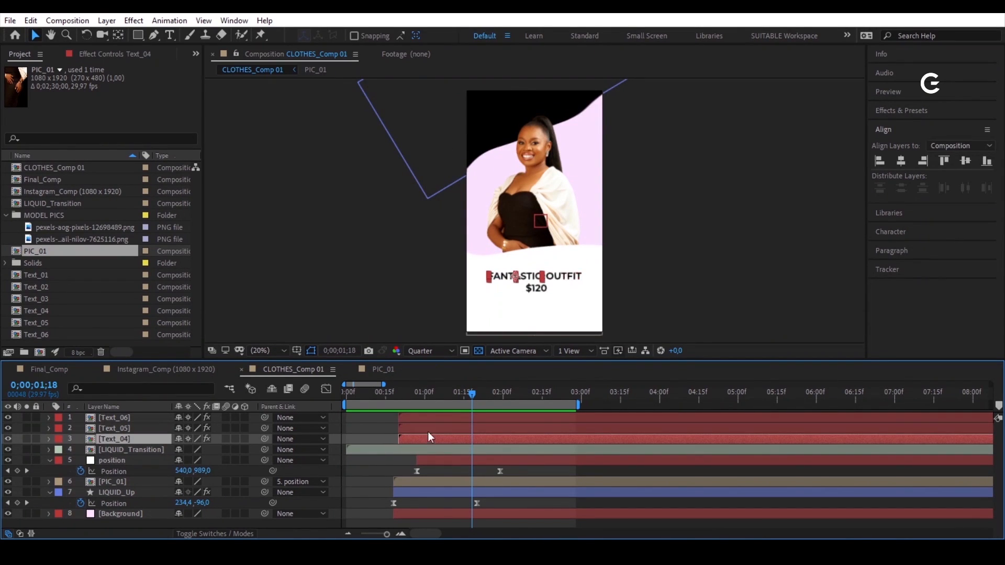
left_click(424, 413, "shift")
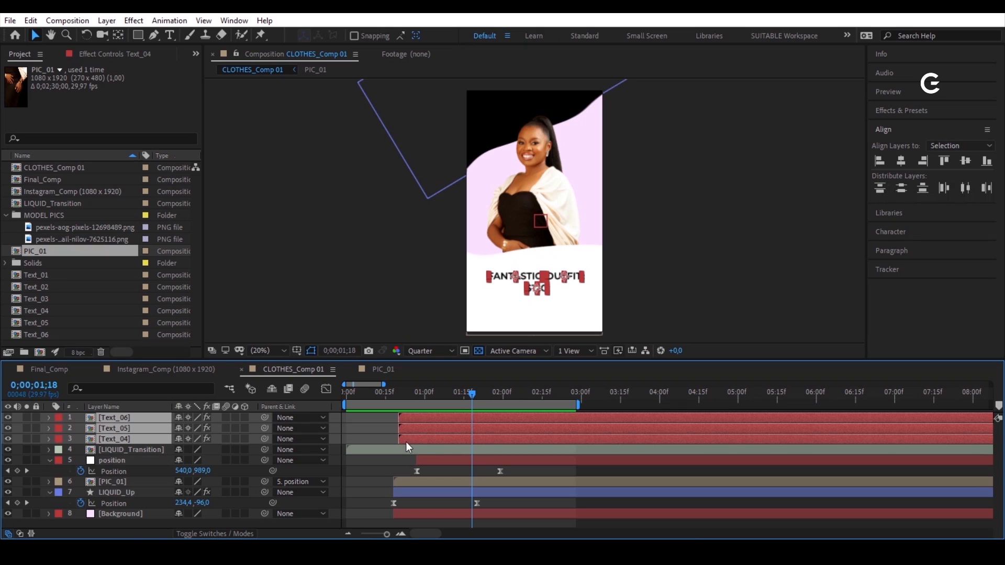
left_click_drag(407, 443, 470, 449)
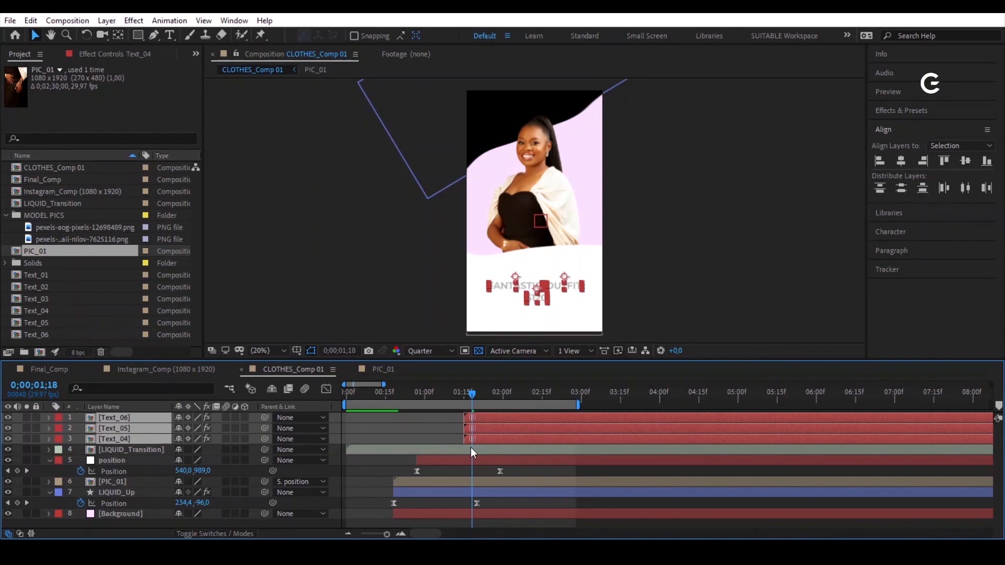
Step: Split Text_04, Text_05 and Text_06 at 0;00;01;20 and delete the portions after the split
mouse_move(471, 389)
left_mouse_down()
mouse_move(419, 397)
mouse_move(462, 407)
left_mouse_up()
left_click(445, 427)
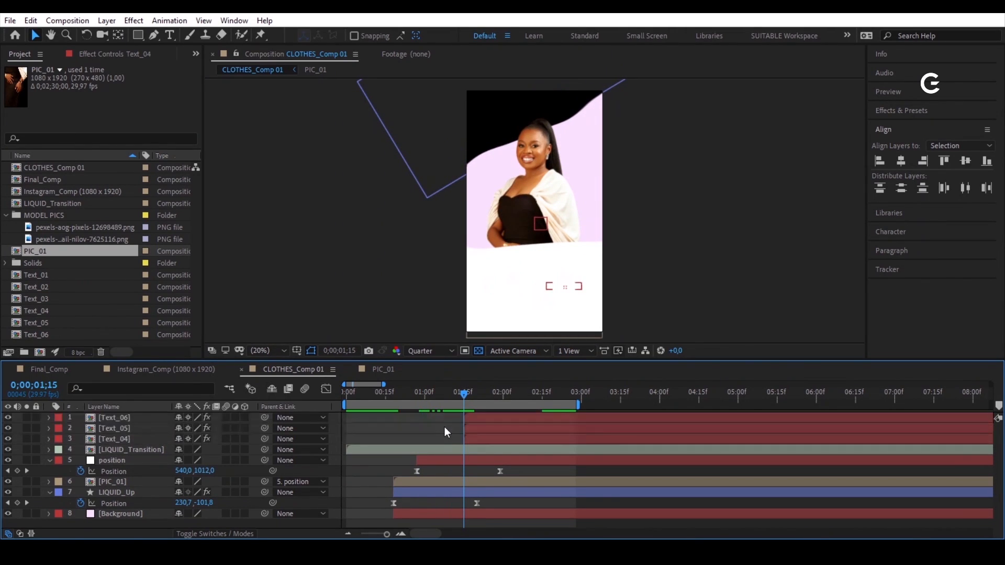
key("space")
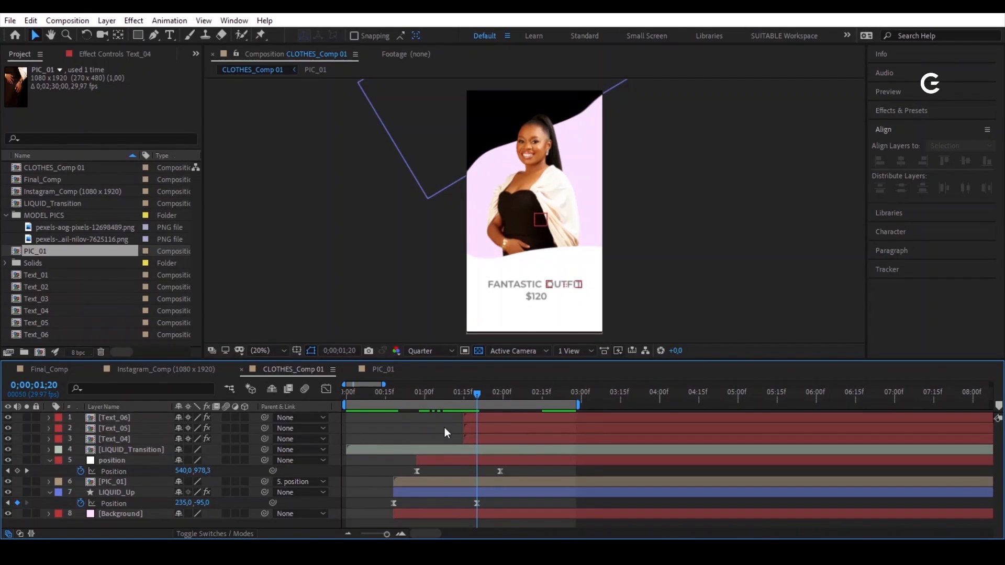
left_click(486, 438)
left_click(492, 417, "shift")
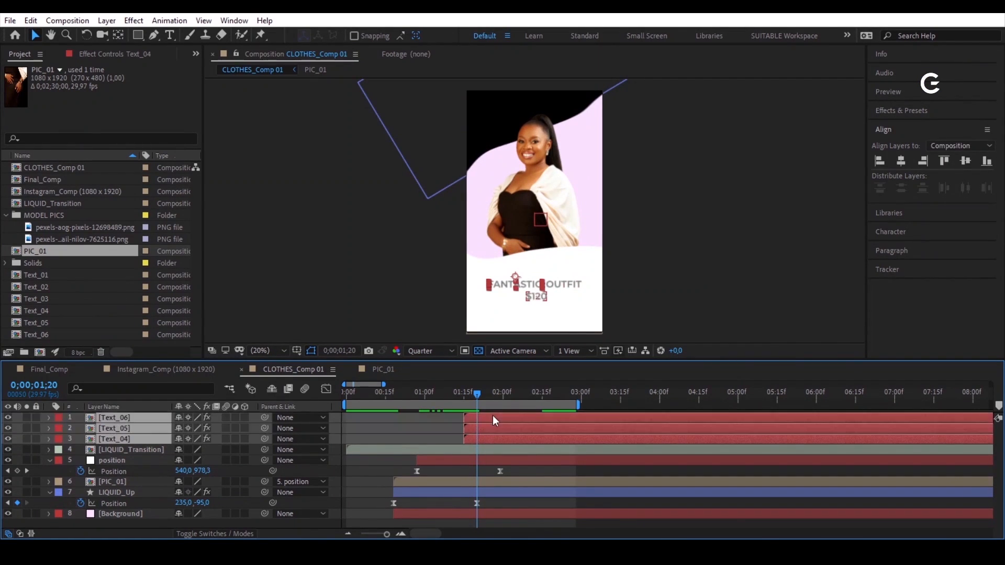
key("ctrl+shift+d")
key("Delete")
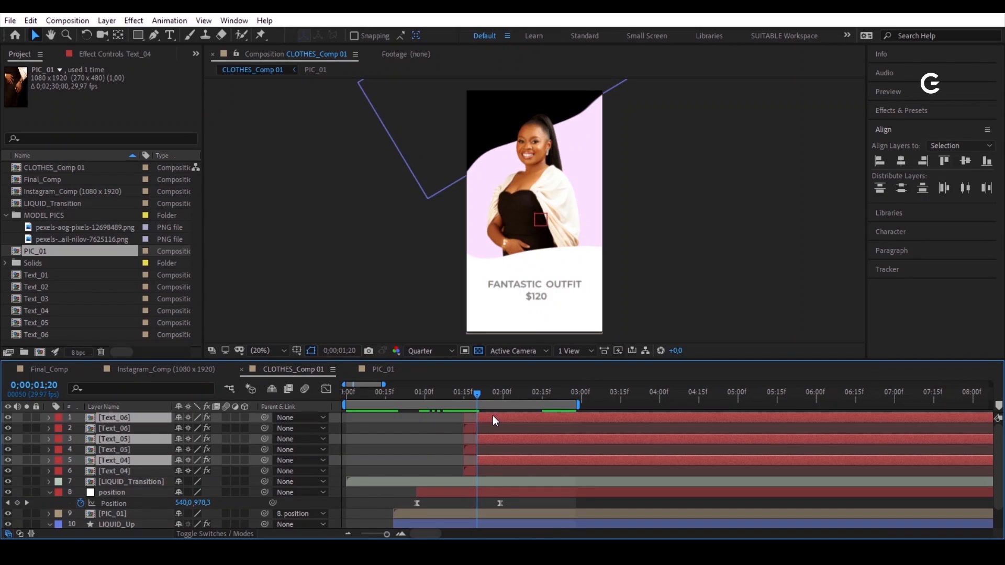
Step: Sequence the trimmed text layers one after another without overlap, in the order Text_04, Text_05, Text_06
left_click(480, 438)
left_click(481, 417, "shift")
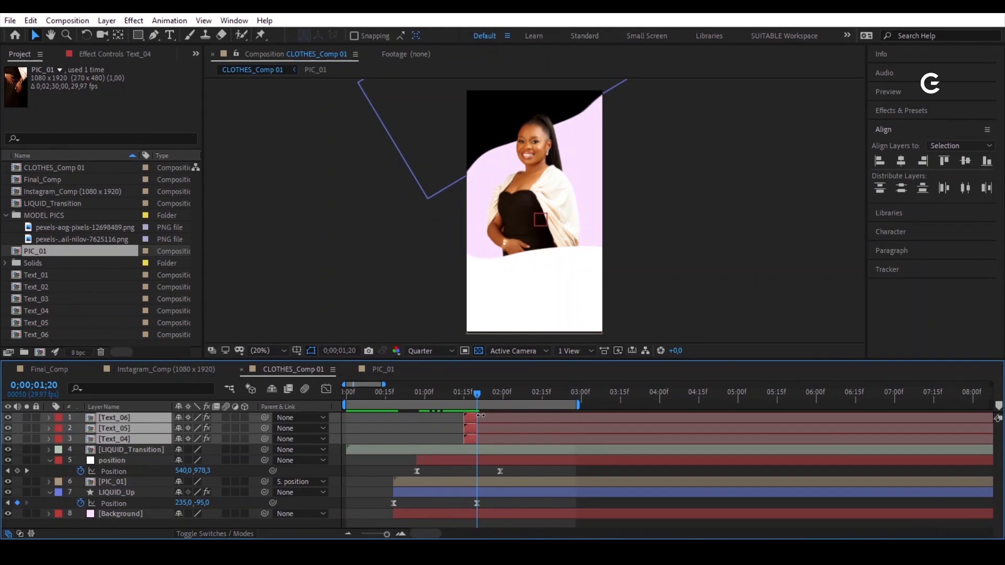
right_click(480, 416)
mouse_move(607, 269)
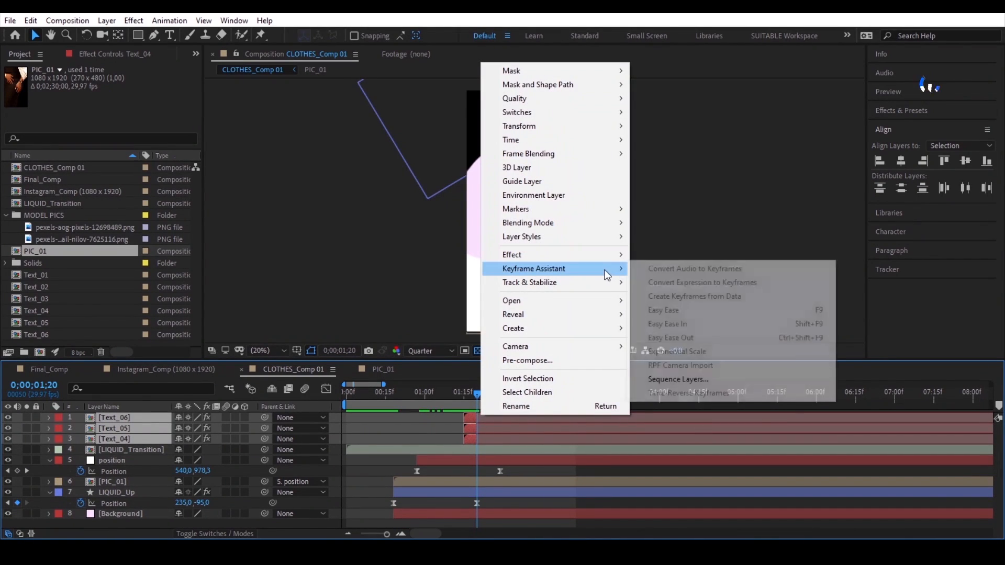
left_click(720, 377)
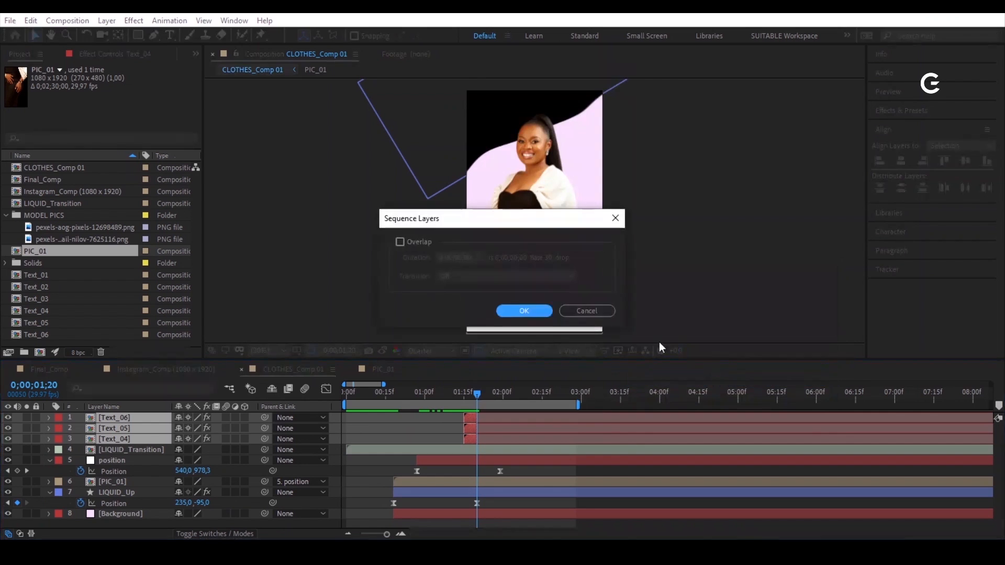
left_click(525, 311)
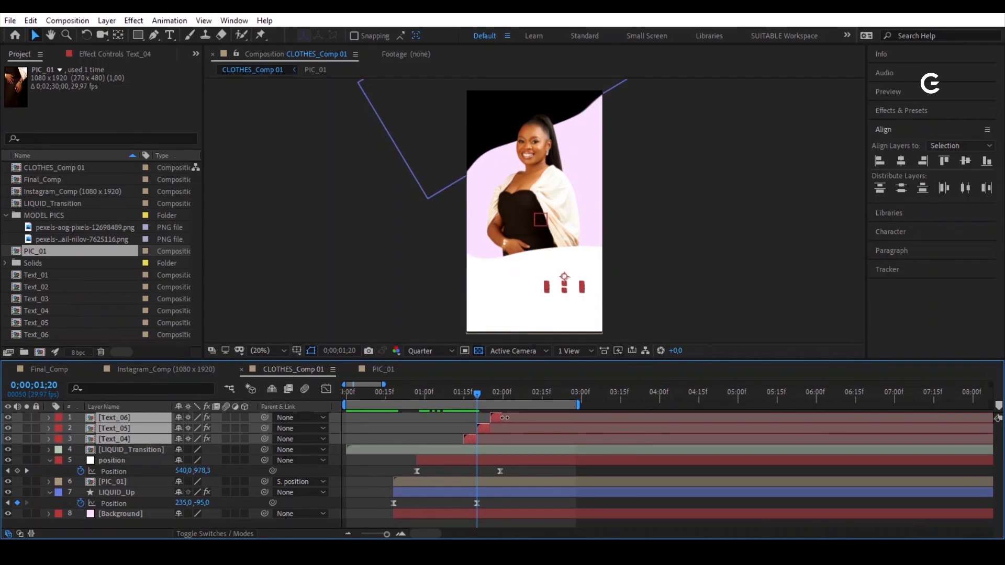
Step: Extend the ends of the three sequenced text layers together to beyond 21 seconds
left_click_drag(504, 418, 996, 418)
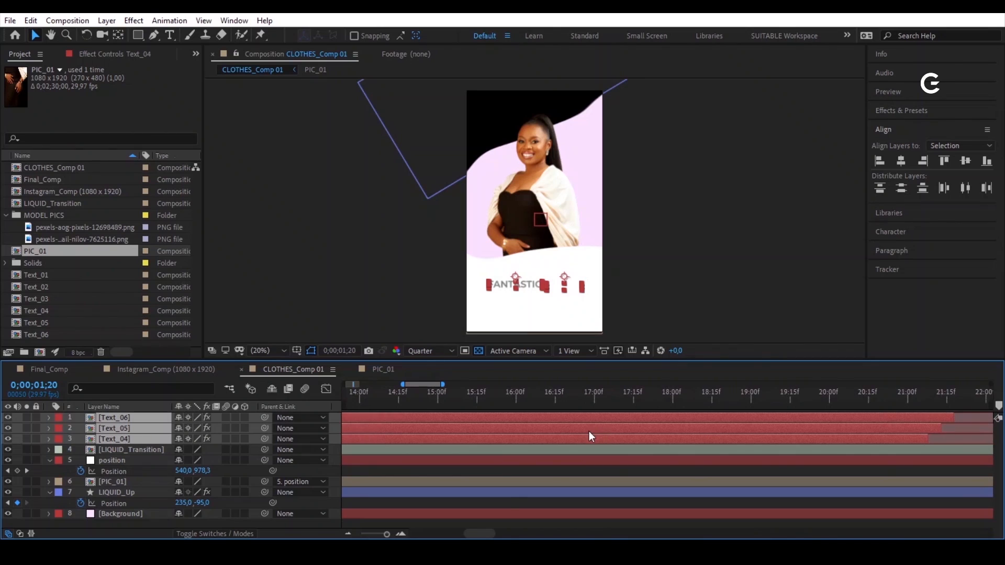
scroll(589, 431, "down", 1)
left_click_drag(485, 530, 390, 526)
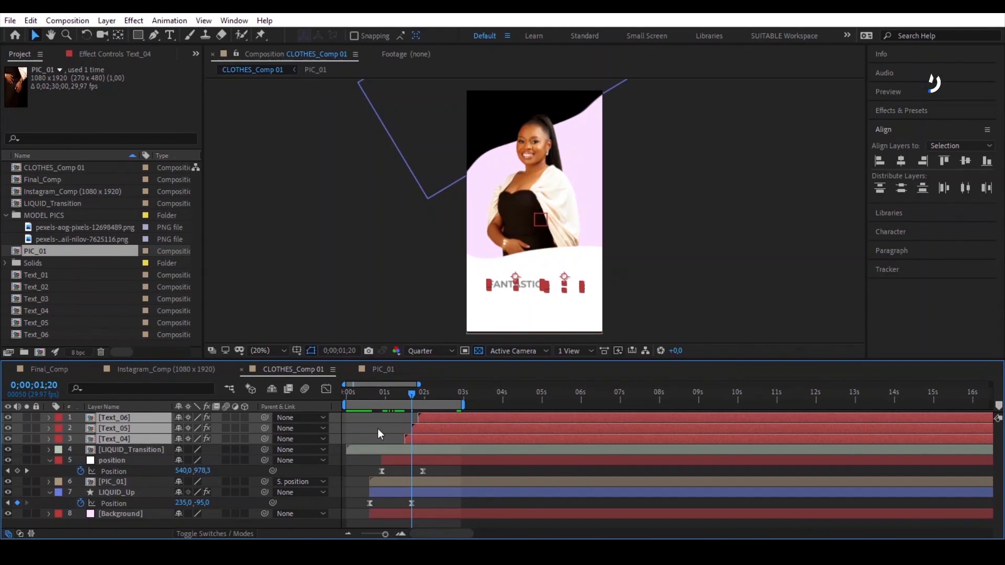
left_click(380, 428)
scroll(385, 426, "up", 1)
left_click_drag(392, 438, 628, 445)
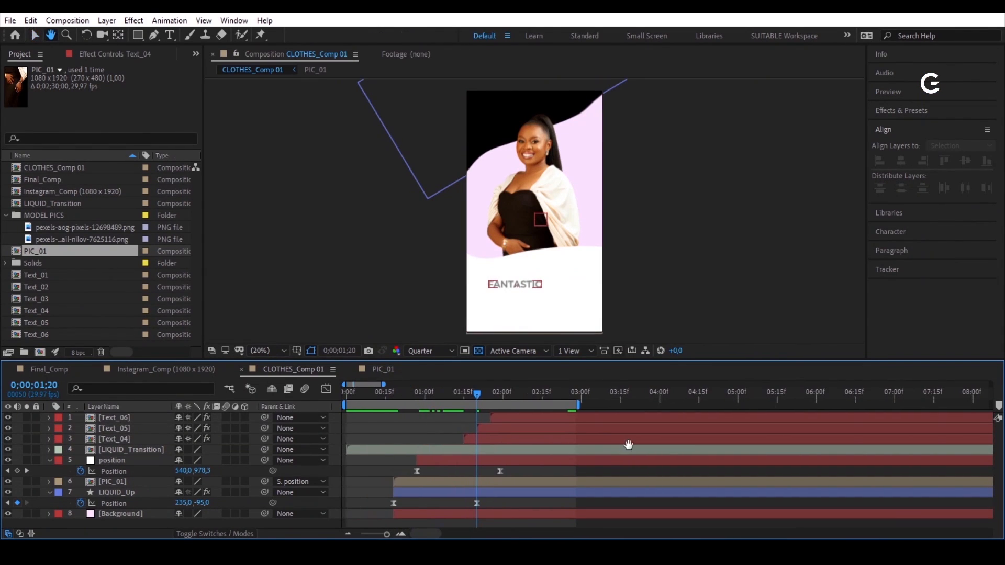
Step: Preview CLOTHES_Comp 01 from the start to check the staggered text appearing after the model picture
left_click_drag(470, 397, 315, 453)
key("space")
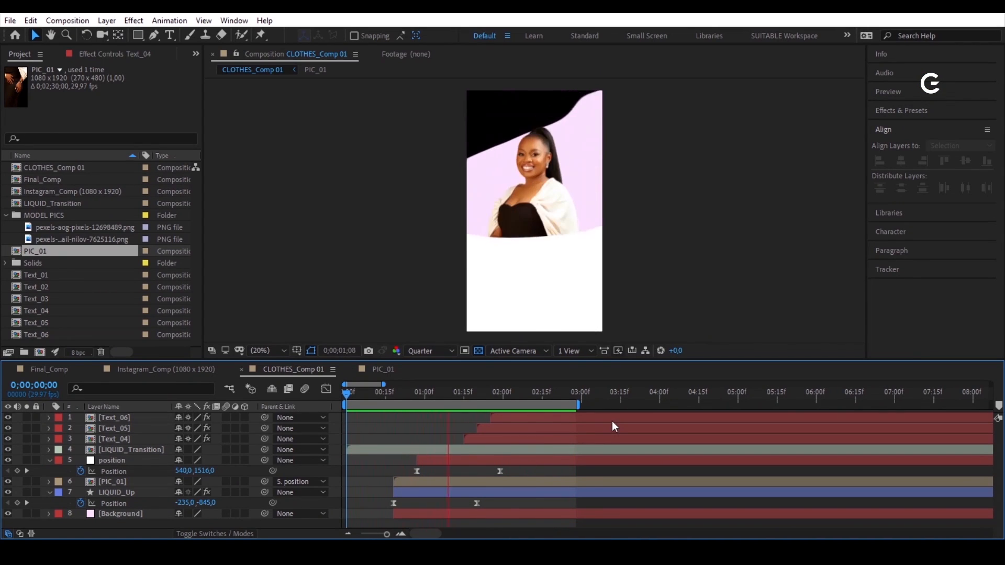
key("space")
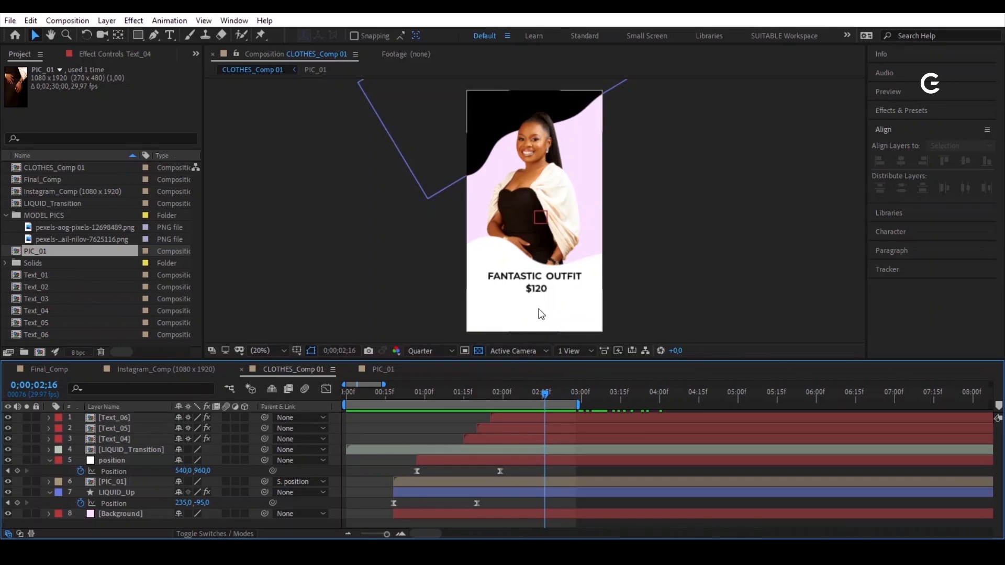
Step: Add a text layer reading XS in the white area below the $120 price, toward its left side
scroll(538, 314, "up", 2)
left_click_drag(587, 265, 569, 130)
scroll(512, 251, "up", 3)
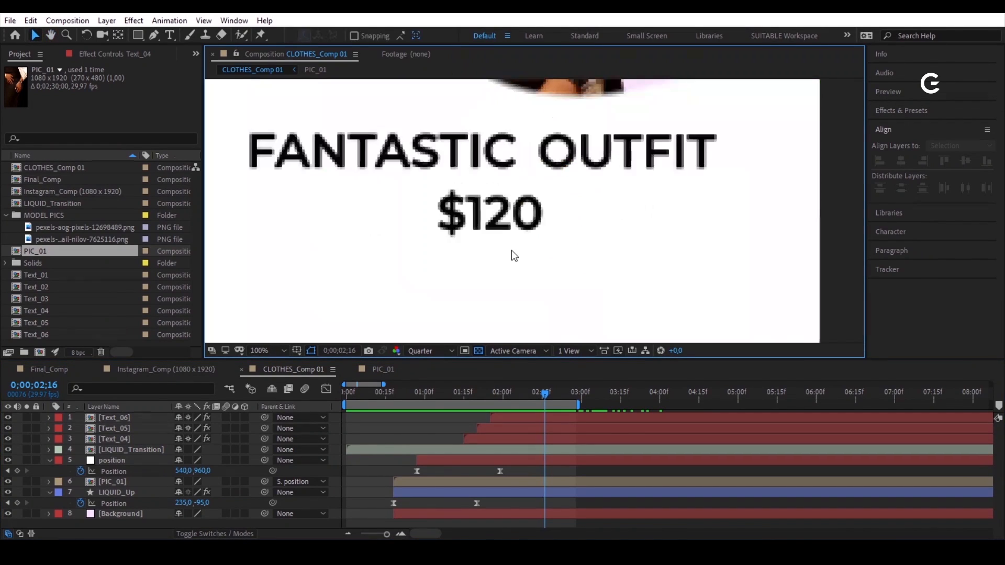
left_click_drag(601, 235, 588, 175)
scroll(587, 175, "down", 2)
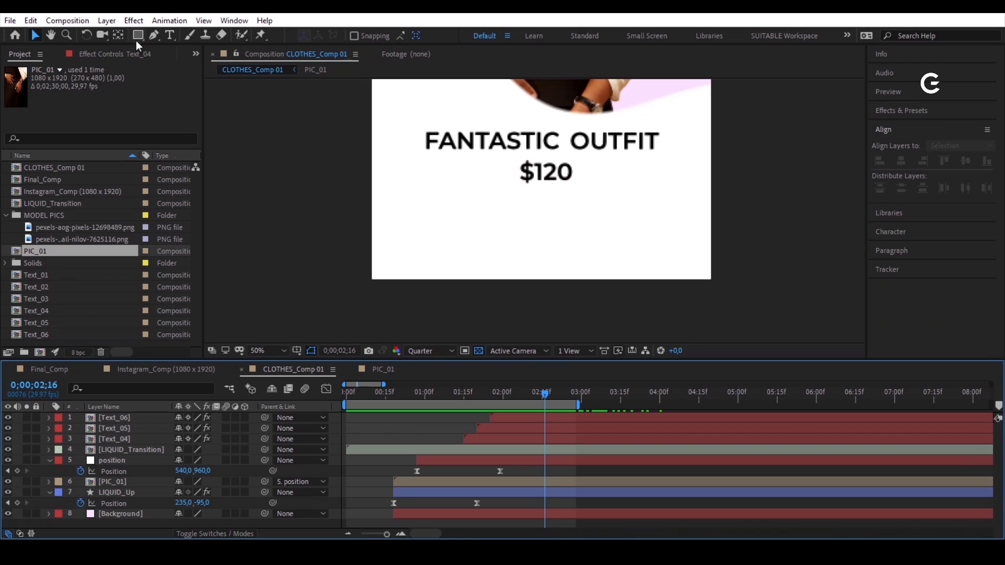
left_click(168, 36)
left_click(432, 244)
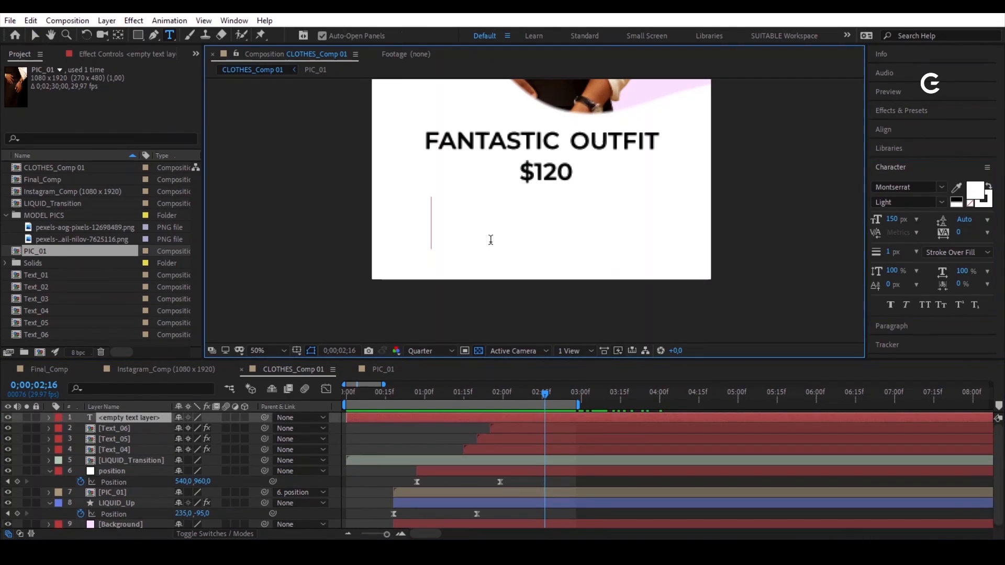
type("XS")
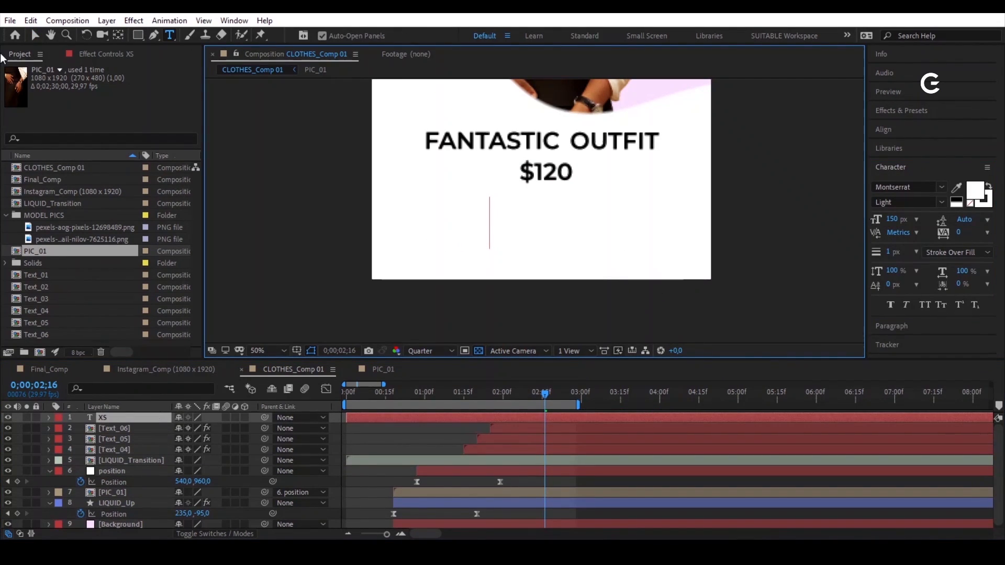
left_click(36, 36)
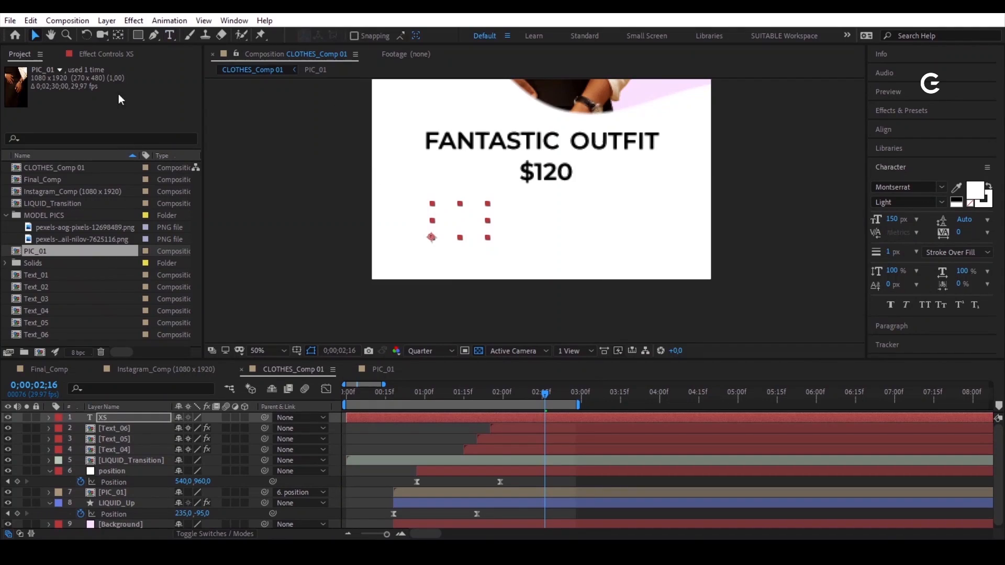
Step: Apply a Fill effect to the XS text layer and set its colour to black
left_click(109, 55)
key("ctrl+space")
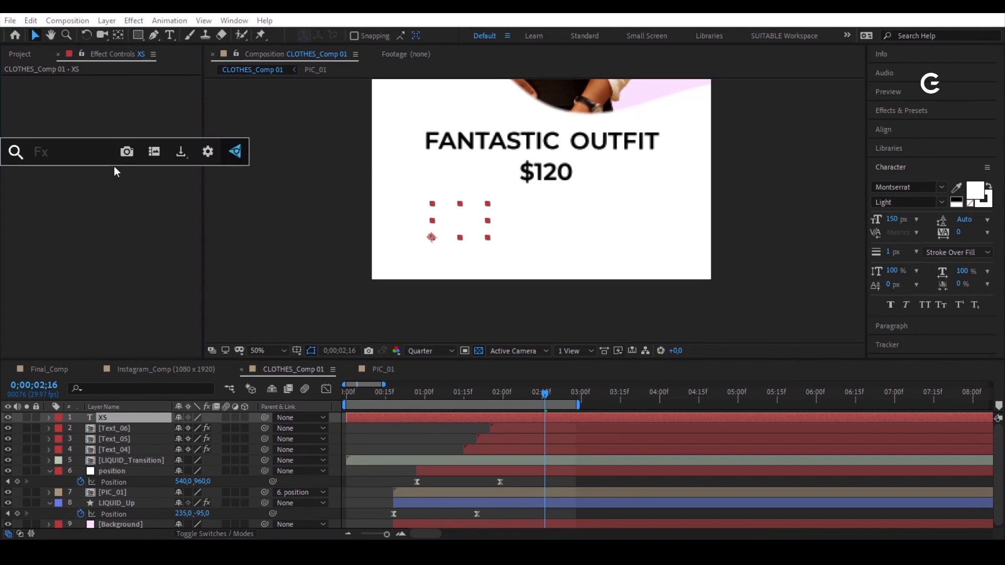
type("FILL")
key("Return")
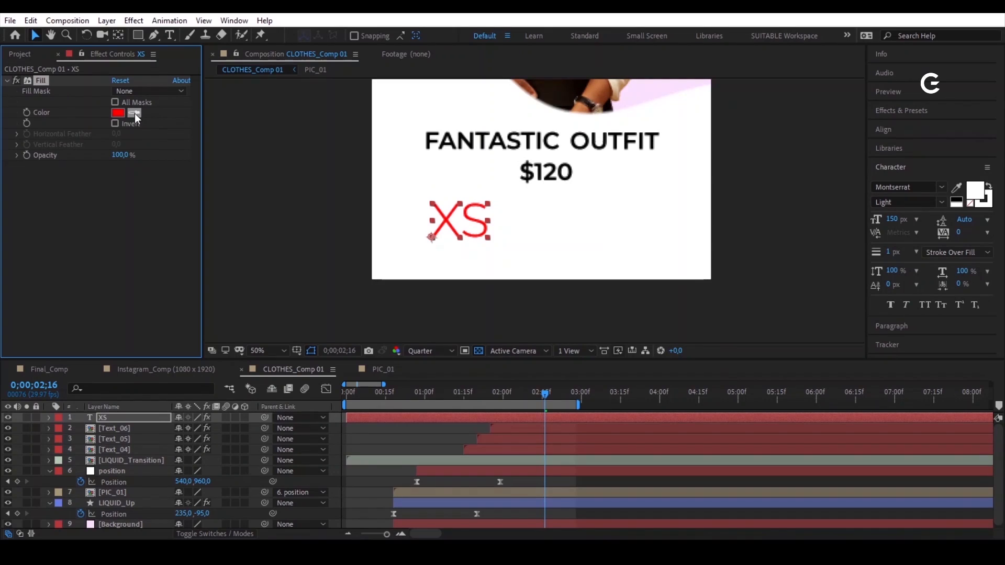
left_click(119, 112)
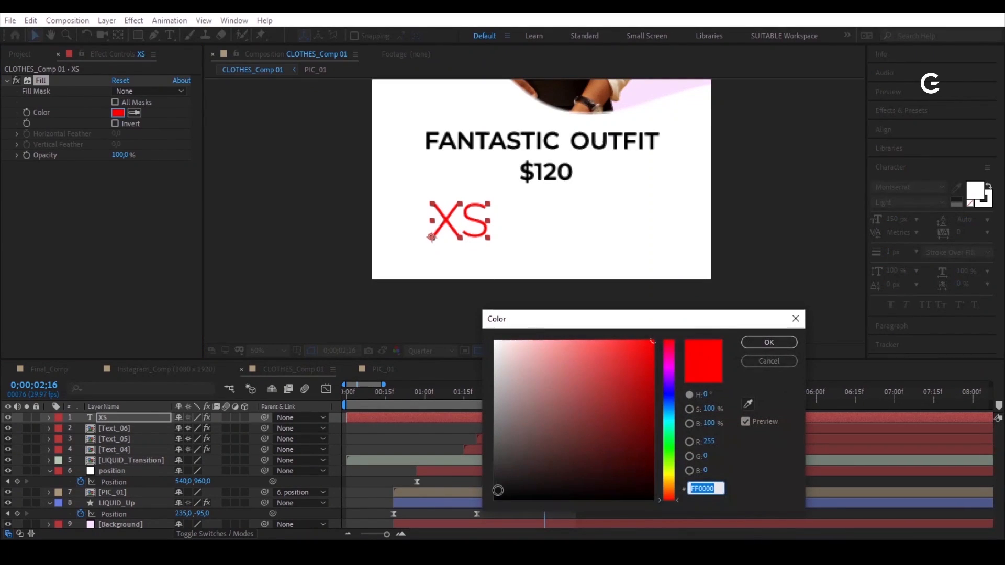
left_click(497, 495)
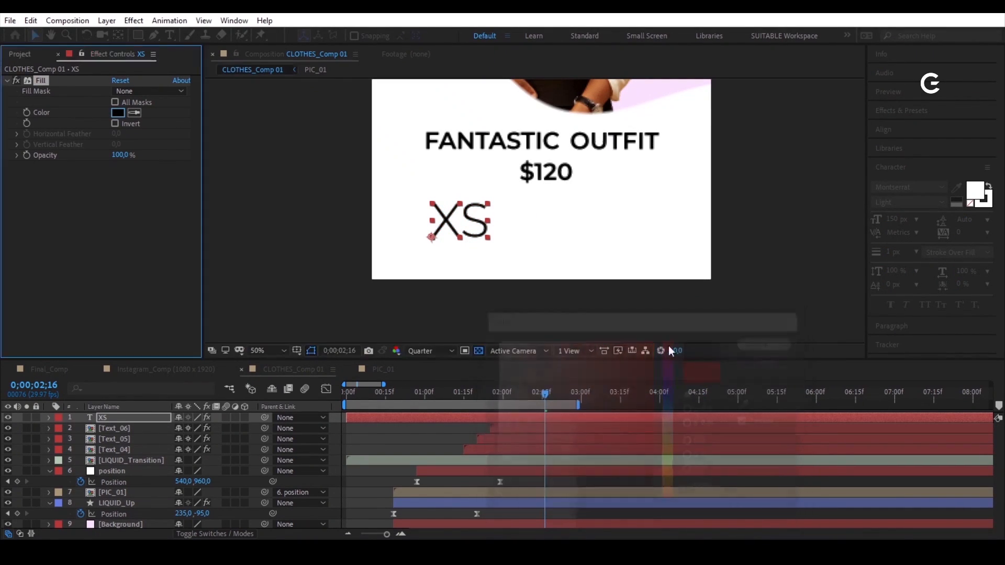
left_click(769, 342)
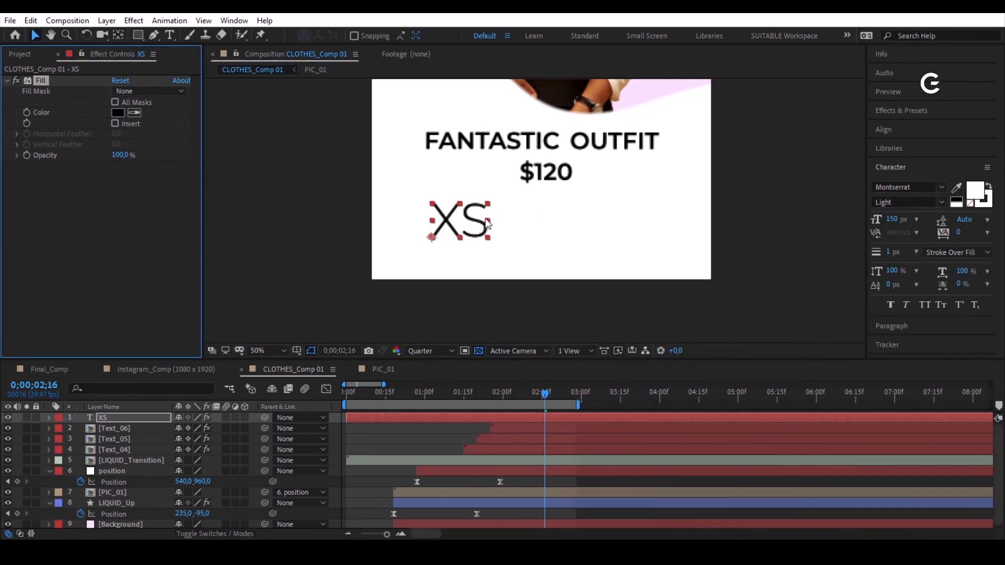
Step: Set the XS text to SemiBold, then shift it slightly down and left with its anchor point centred
left_click(942, 204)
left_click(900, 354)
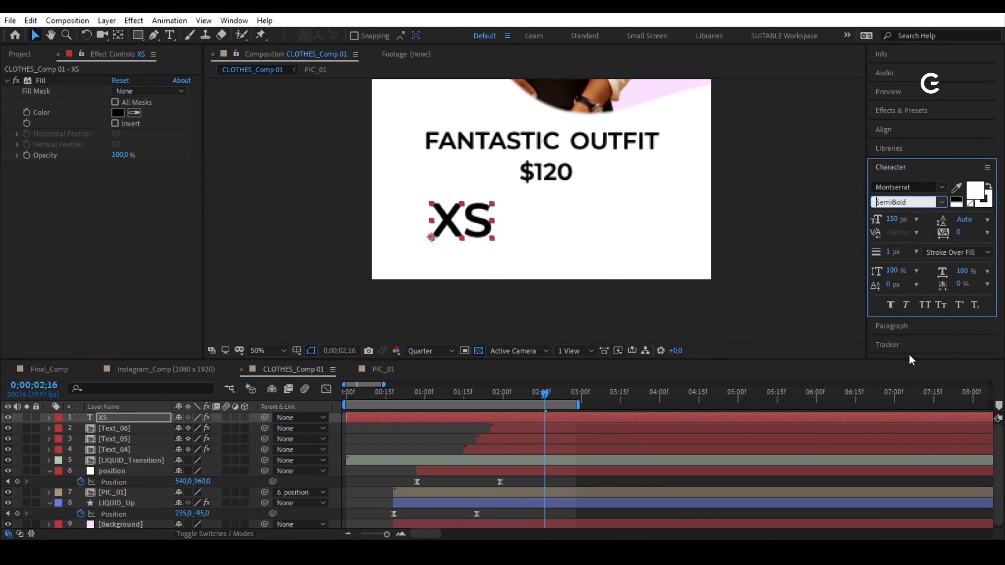
left_click_drag(445, 227, 439, 234)
key("ctrl+alt+Home")
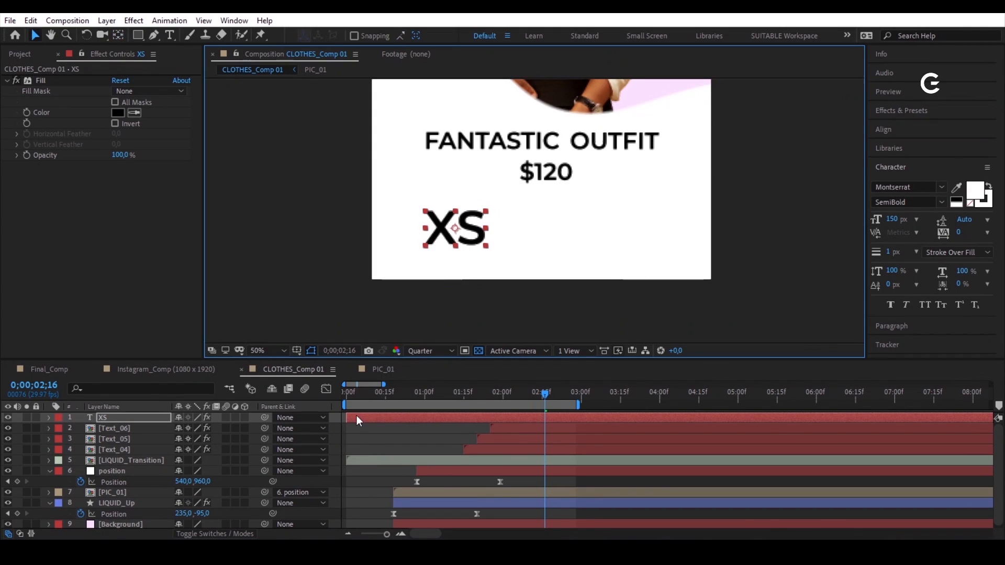
Step: Start the XS layer at the beginning of Text_06 and duplicate it beside the original as an S size label
left_click_drag(356, 416, 495, 429)
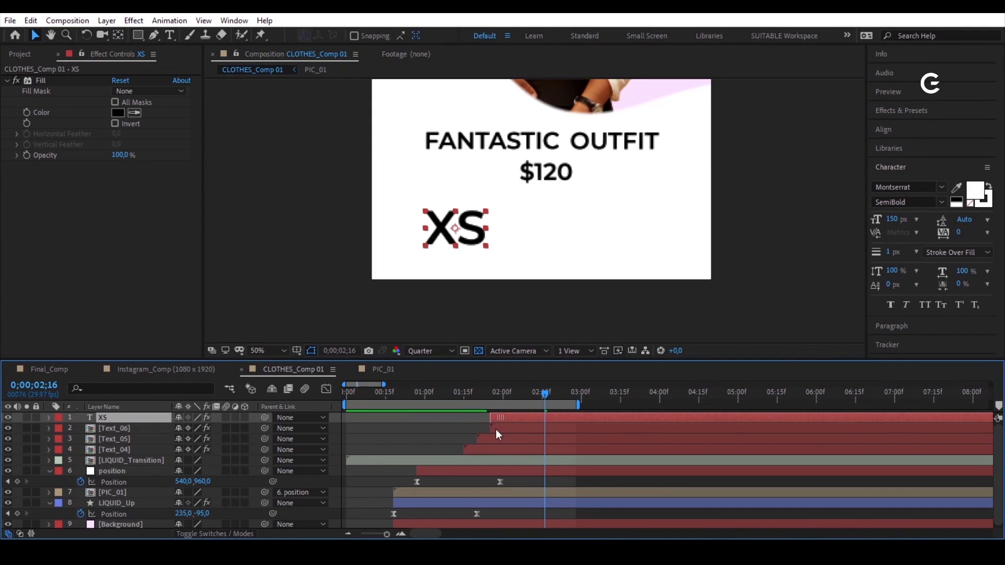
key("ctrl+d")
left_click_drag(457, 228, 557, 228)
double_click(534, 228)
key("BackSpace")
left_click(34, 34)
Step: Duplicate the S label, place the copy to its right and change the text to L
key("ctrl+d")
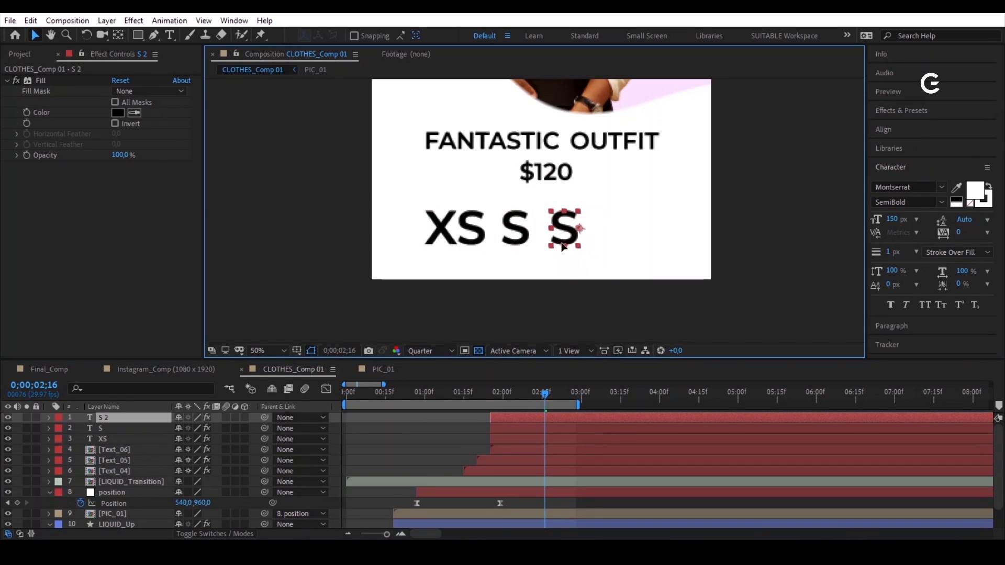
double_click(557, 229)
key("BackSpace")
type("L")
left_click(34, 35)
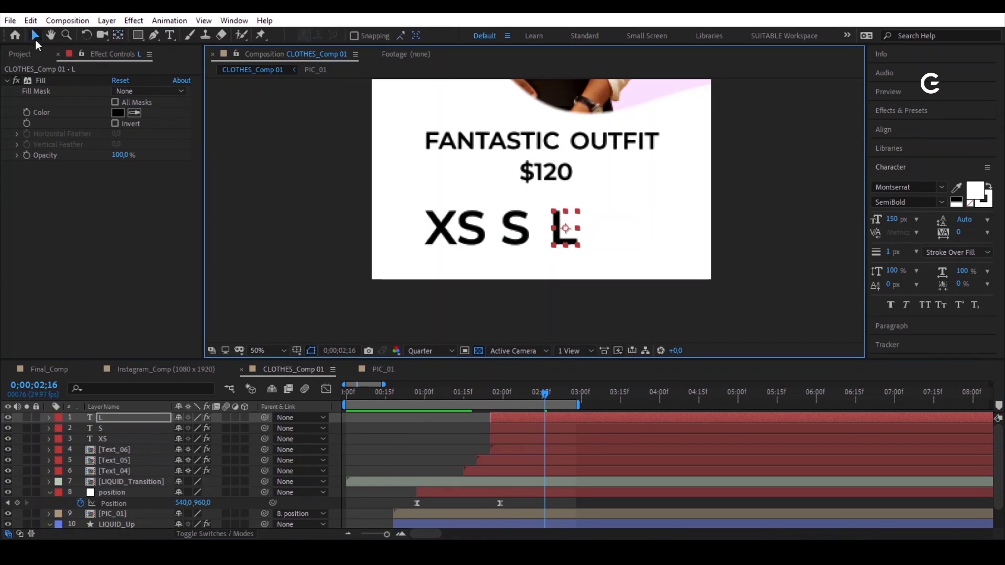
Step: Duplicate the L label, place the copy to its right and change the text to M
left_click(583, 416)
key("ctrl+d")
left_click_drag(569, 233, 628, 231)
double_click(628, 231)
type("M")
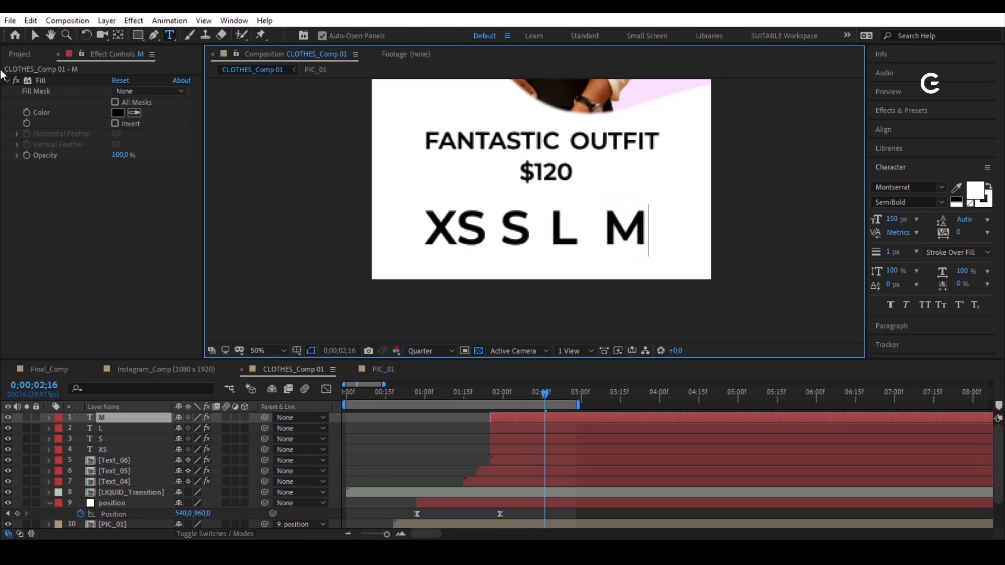
left_click(34, 34)
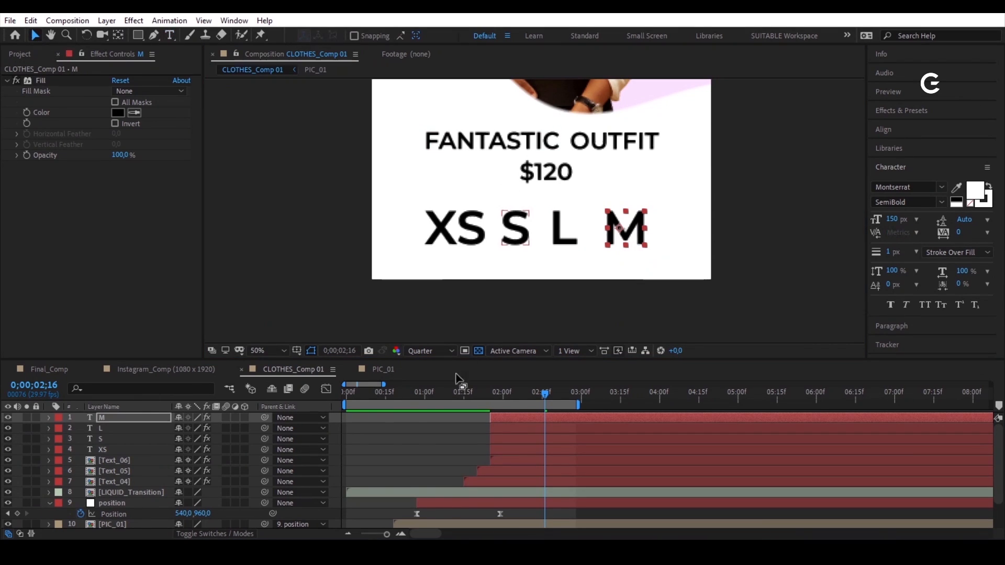
Step: Draw a rectangle around the XS label and place its layer directly beneath XS, starting together with the size labels
left_click(419, 441)
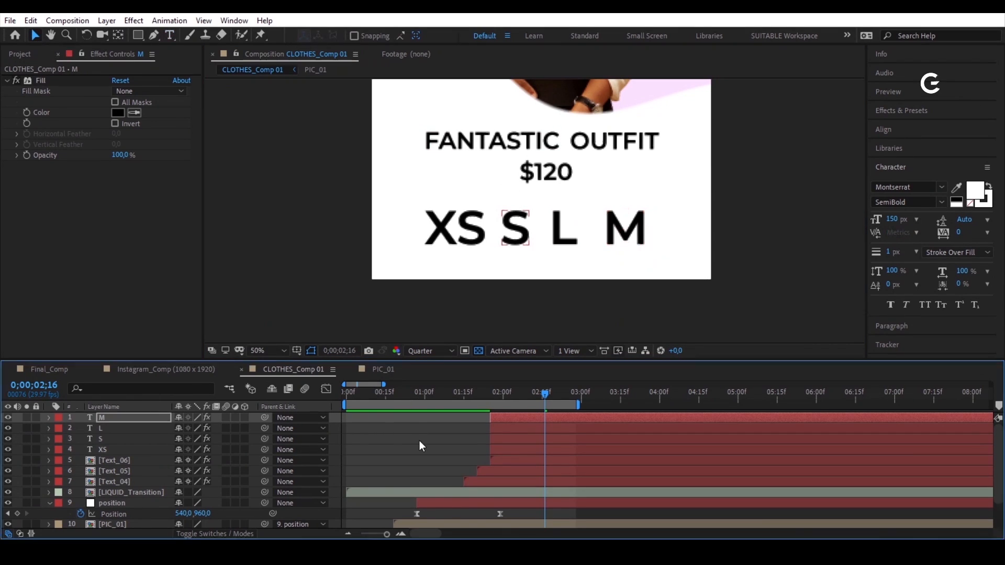
left_click(138, 35)
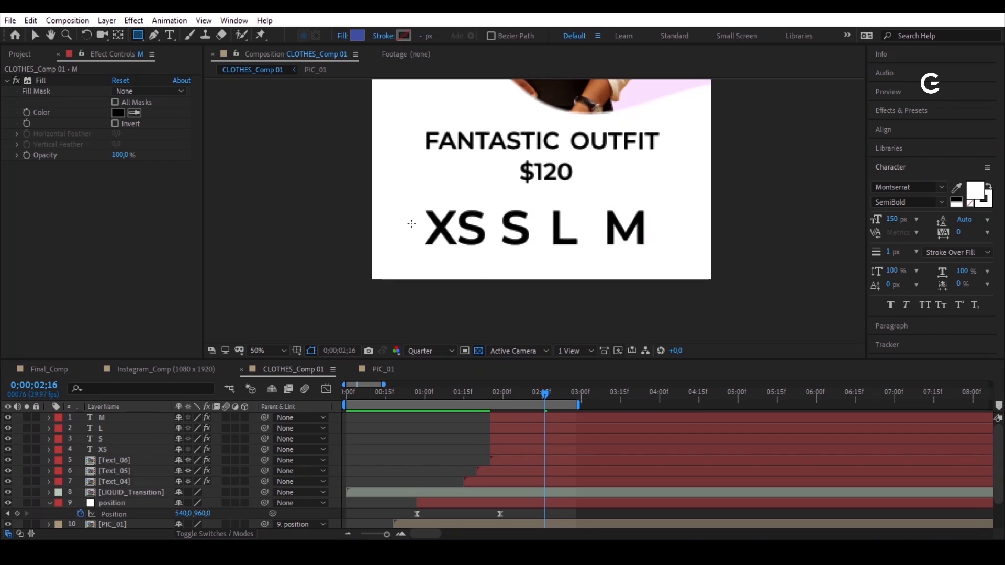
mouse_move(418, 200)
left_mouse_down()
mouse_move(452, 259)
mouse_move(490, 255)
left_mouse_up()
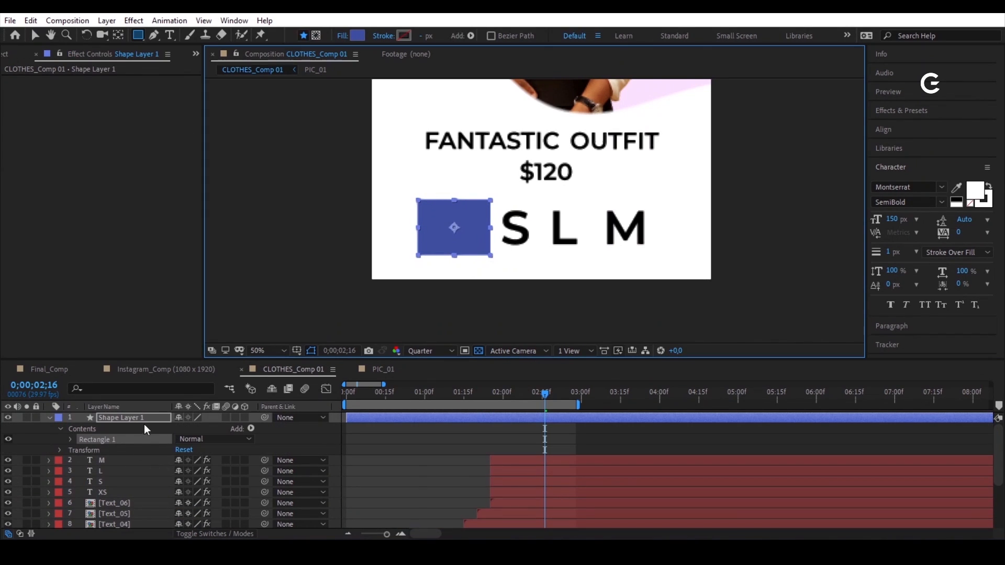
left_click_drag(151, 418, 137, 497)
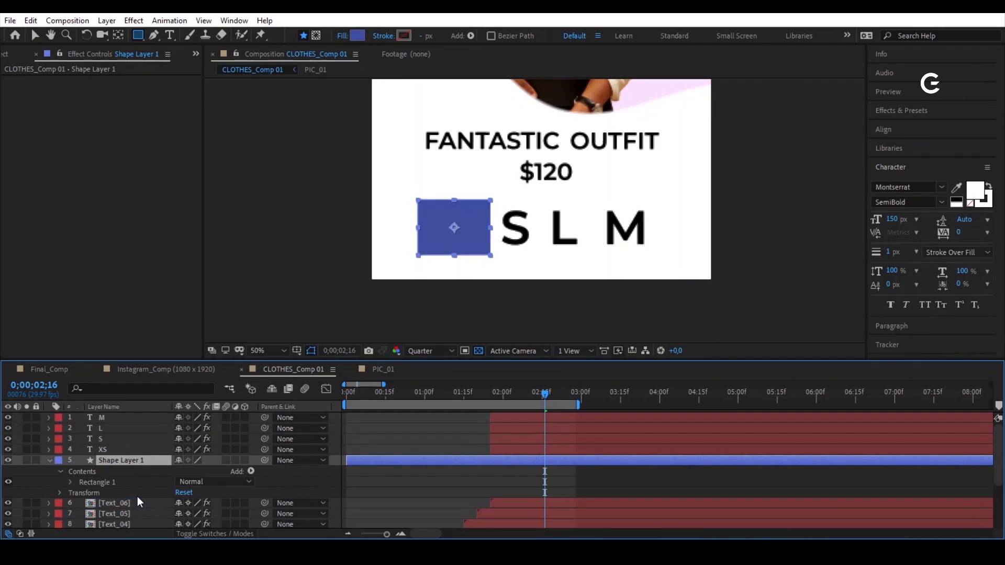
left_click_drag(369, 461, 505, 465)
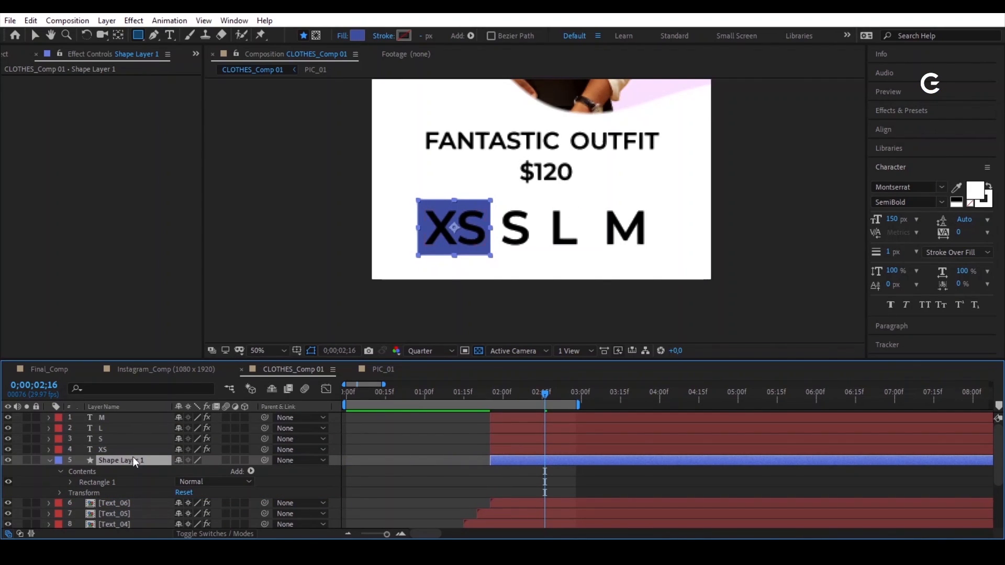
Step: Rename the rectangle layer XS_Shape and apply a Fill effect to it
type("XS_Shape")
key("Return")
key("ctrl+space")
type("fill")
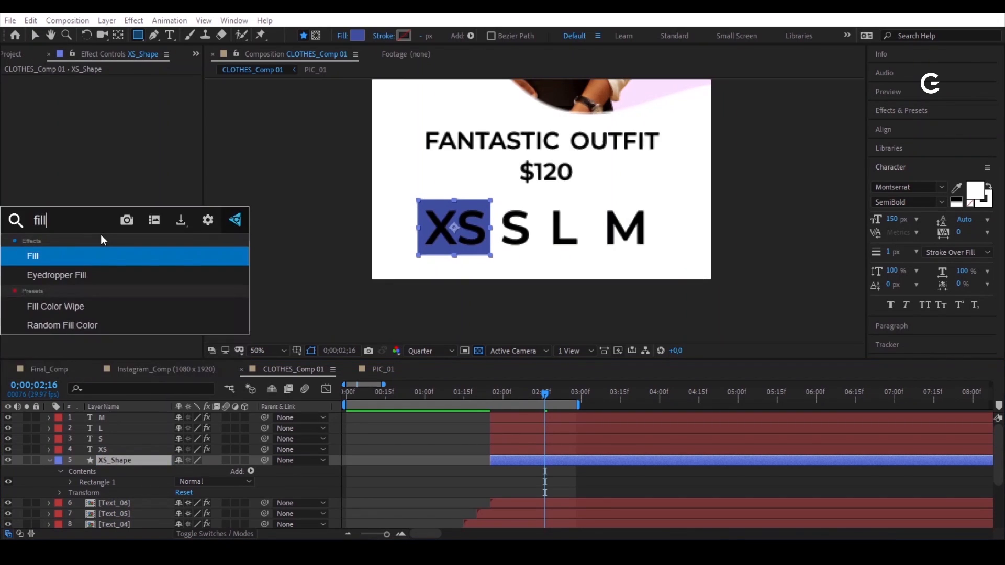
key("Return")
key("v")
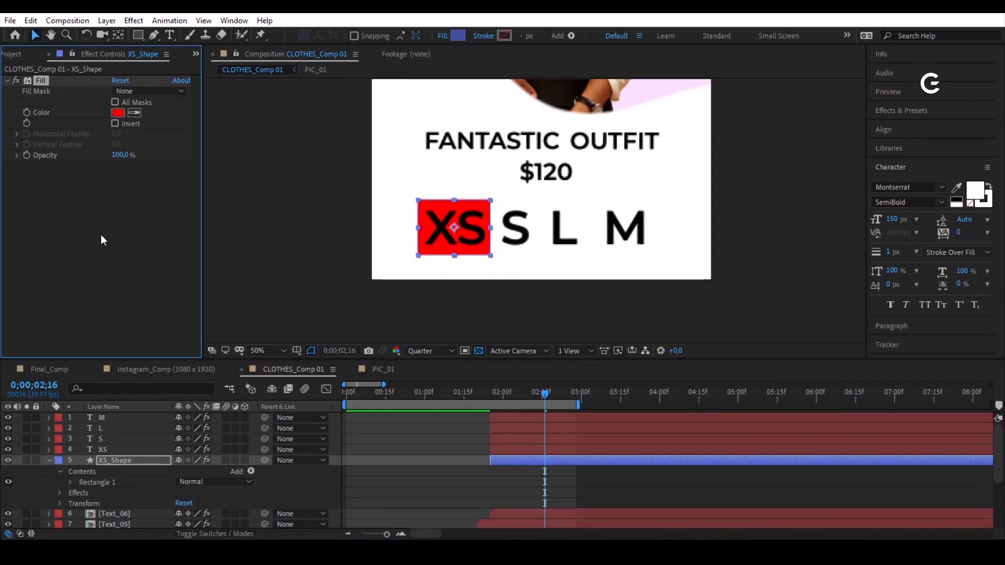
Step: Sample the pink backdrop for the XS_Shape fill and strengthen the colour to F2B4FC
left_click(134, 112)
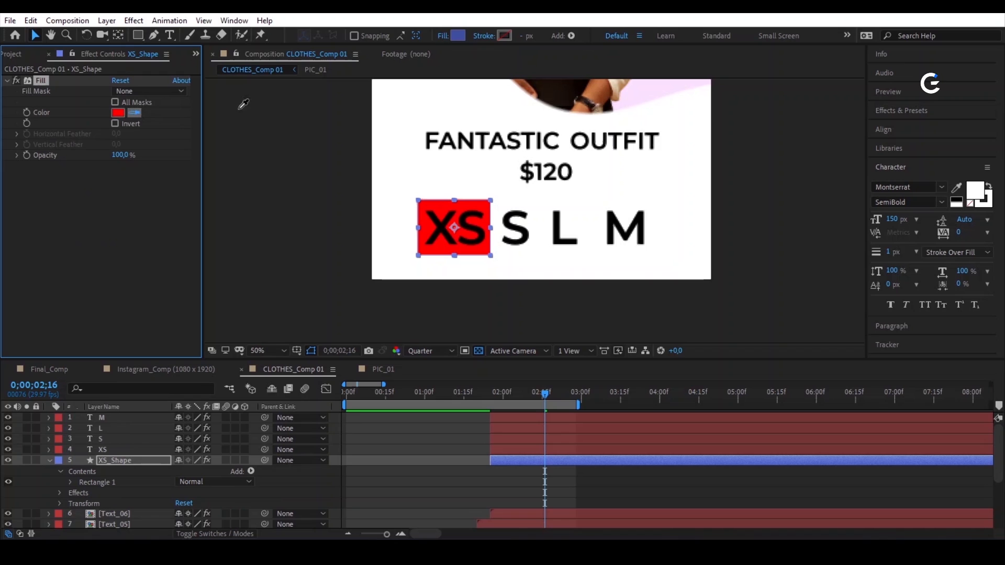
left_click(655, 90)
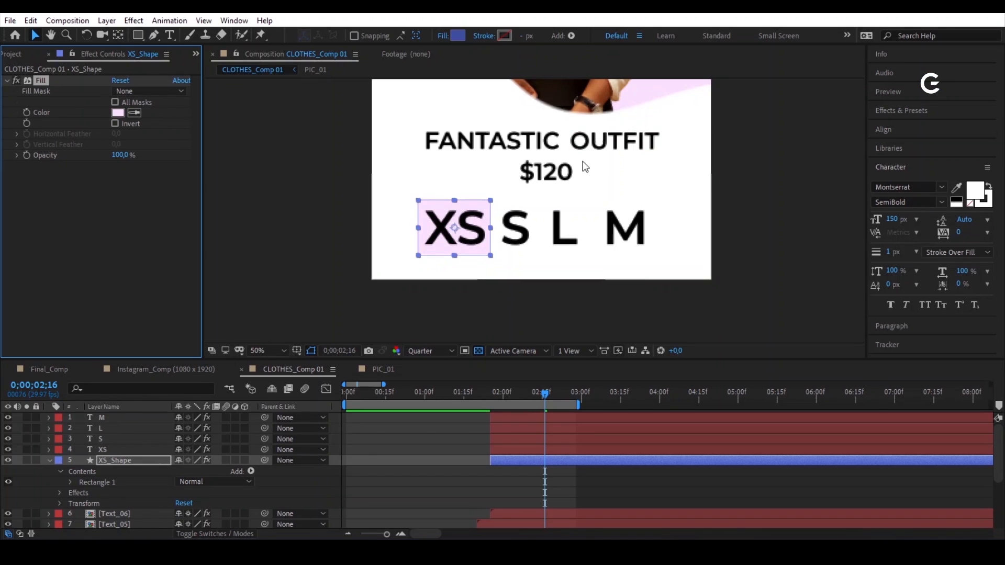
left_click(119, 113)
left_click_drag(517, 349, 538, 343)
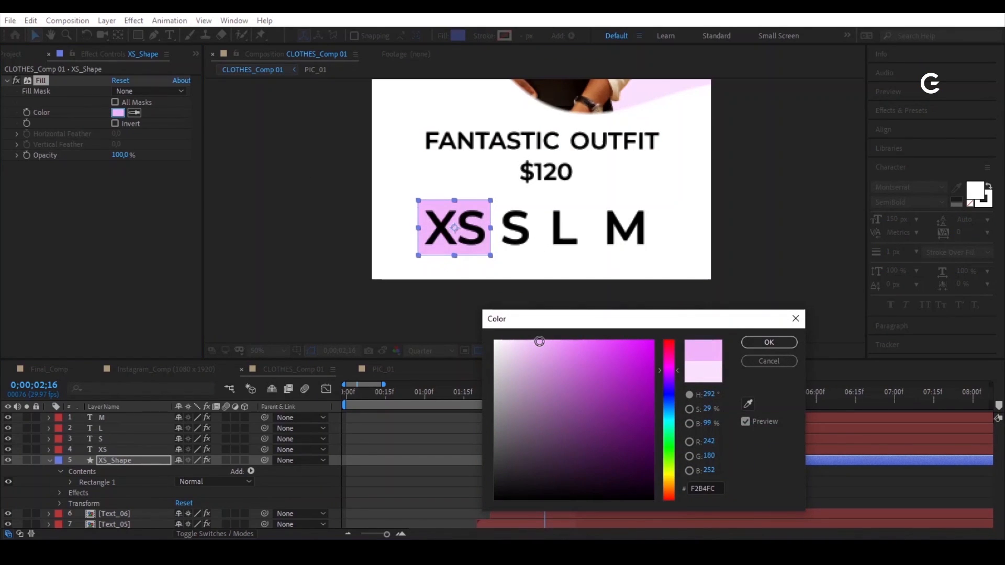
left_click(774, 344)
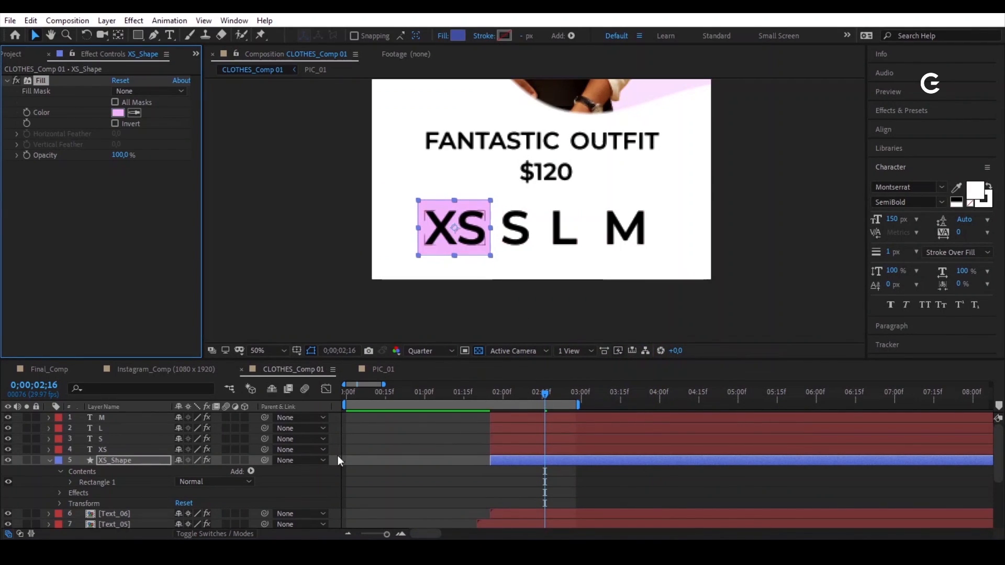
Step: Add Round Corners to the XS_Shape rectangle with a radius of 29
left_click(70, 482)
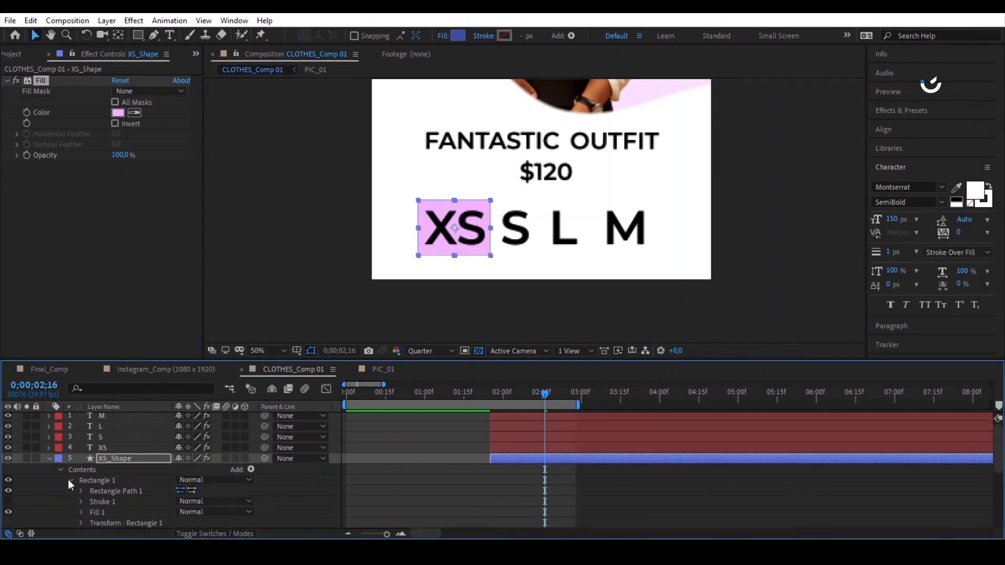
scroll(118, 495, "down", 2)
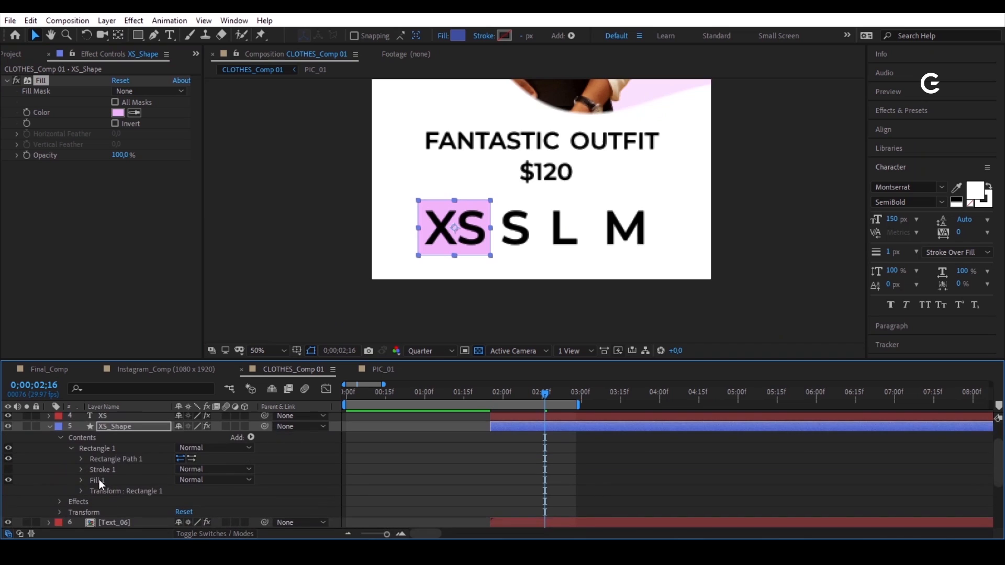
left_click(253, 436)
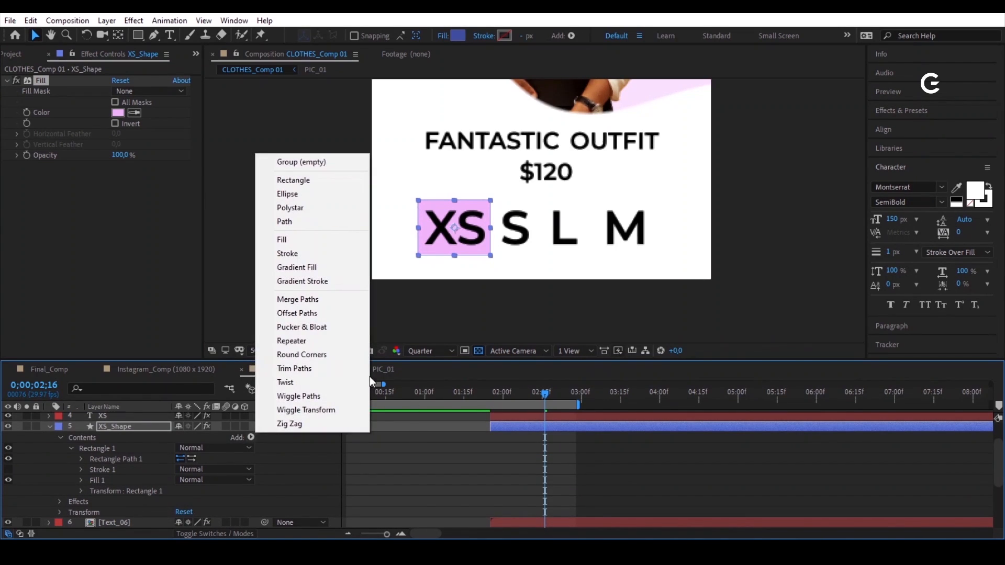
left_click(304, 354)
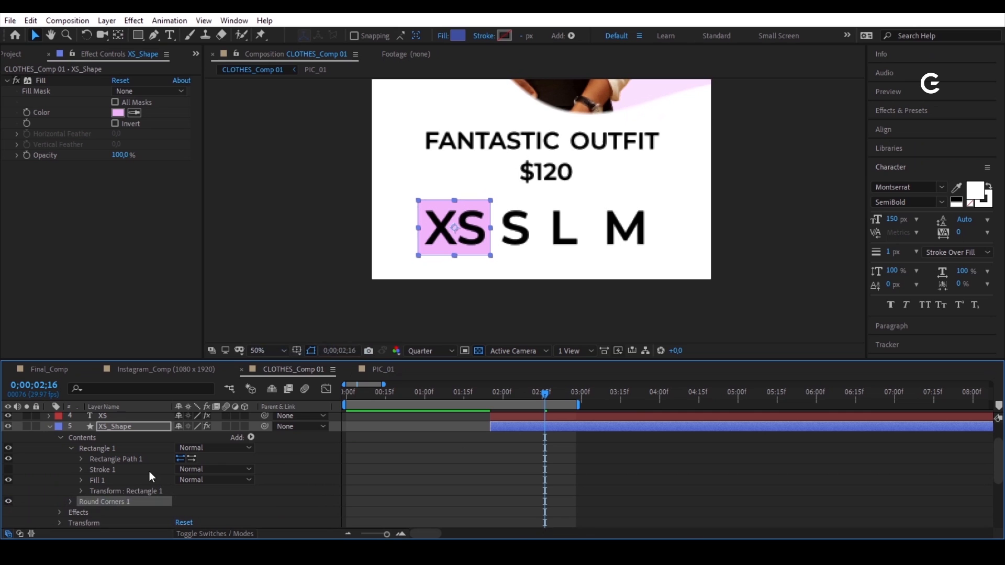
left_click(71, 502)
scroll(141, 473, "down", 2)
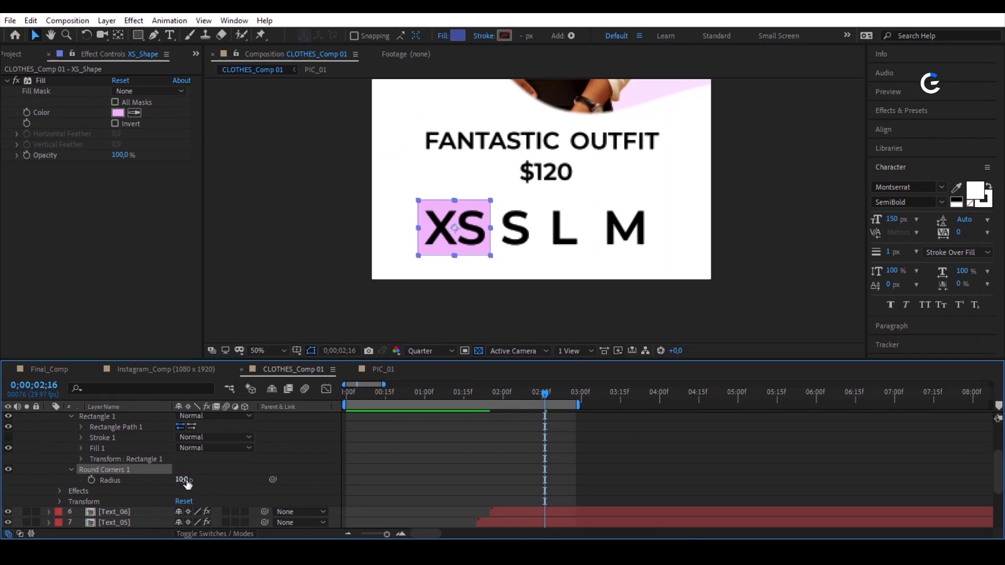
left_click_drag(184, 480, 195, 480)
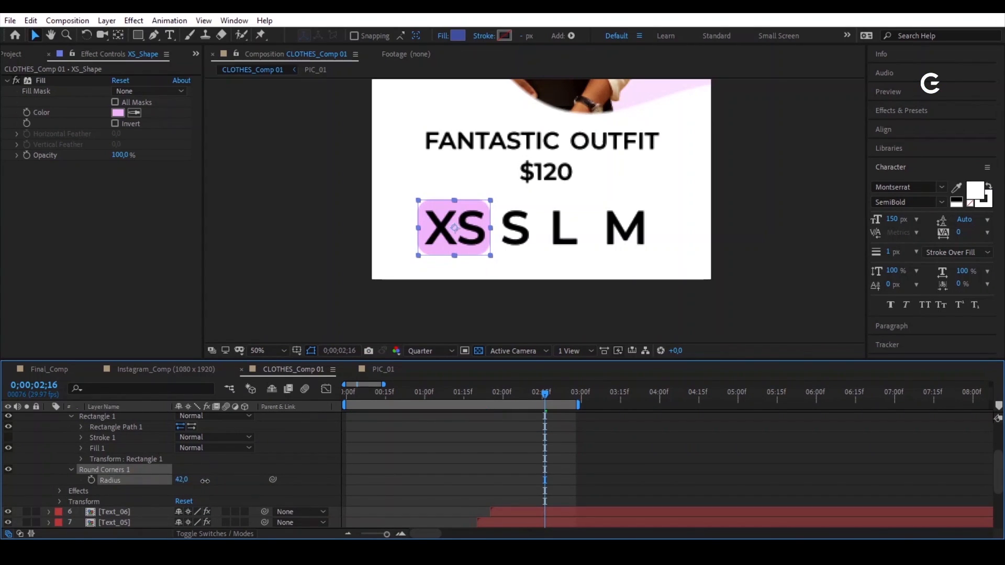
key("F2")
scroll(120, 476, "up", 2)
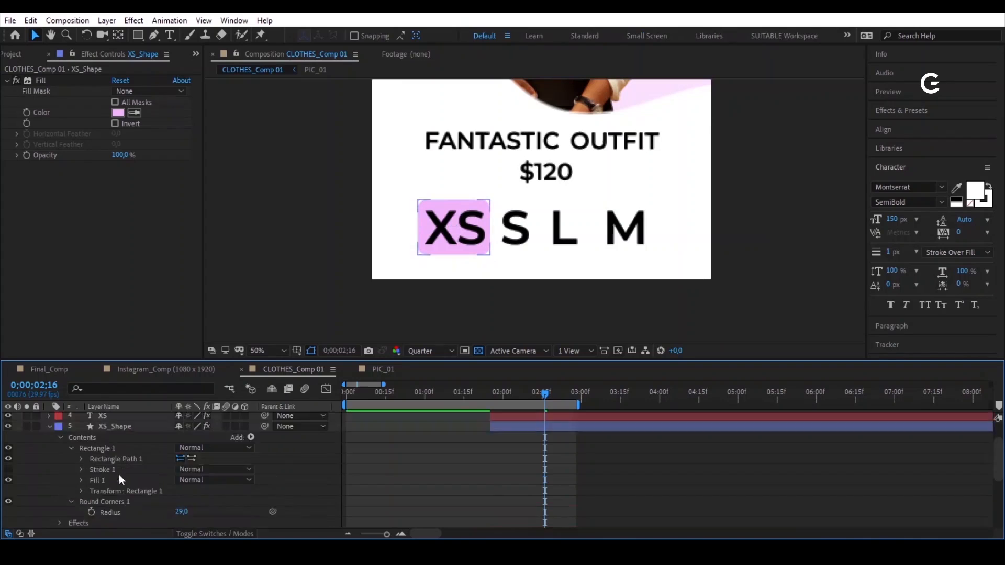
left_click(50, 459)
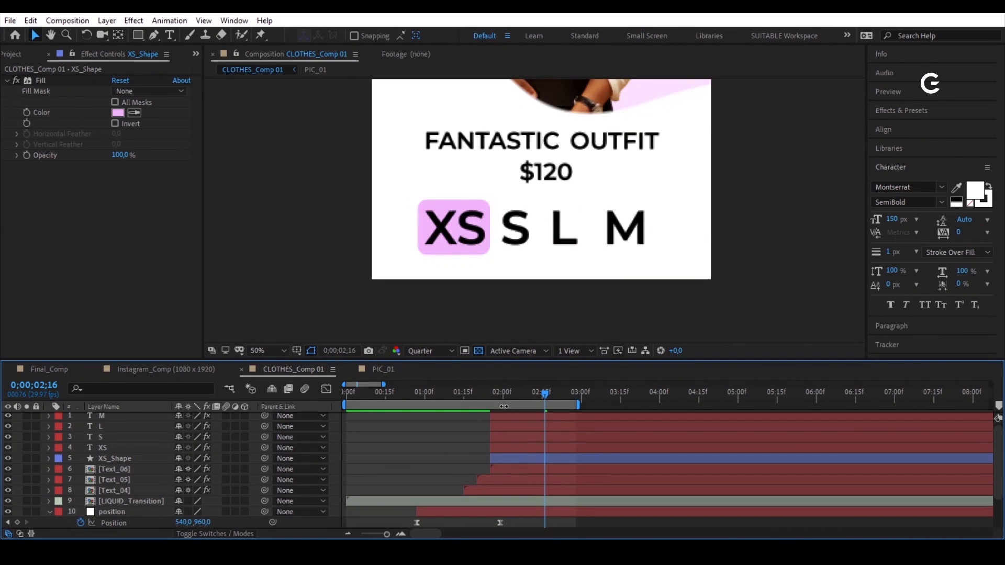
Step: Scale the XS text layer to 70%
left_click(451, 230)
key("s")
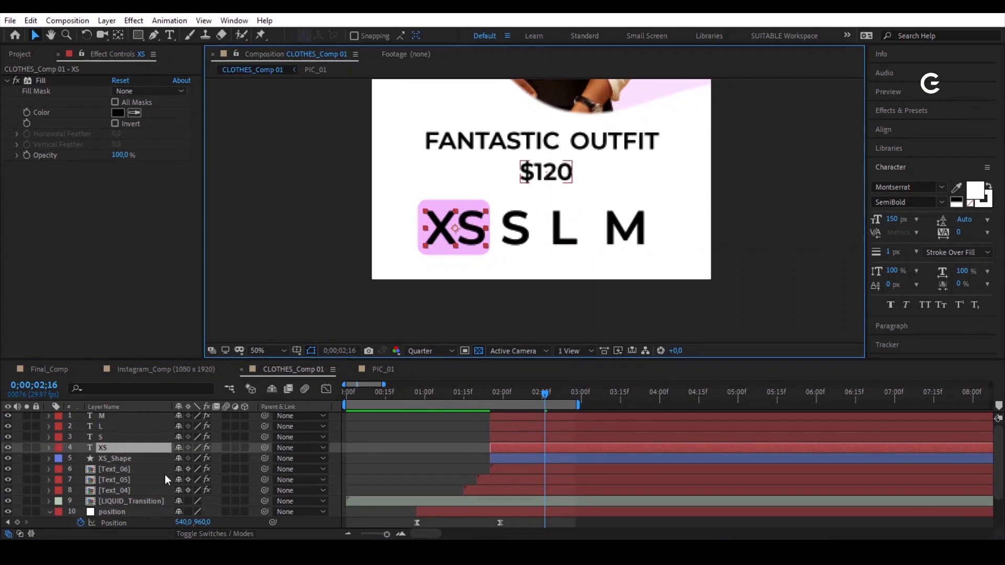
left_click(194, 459)
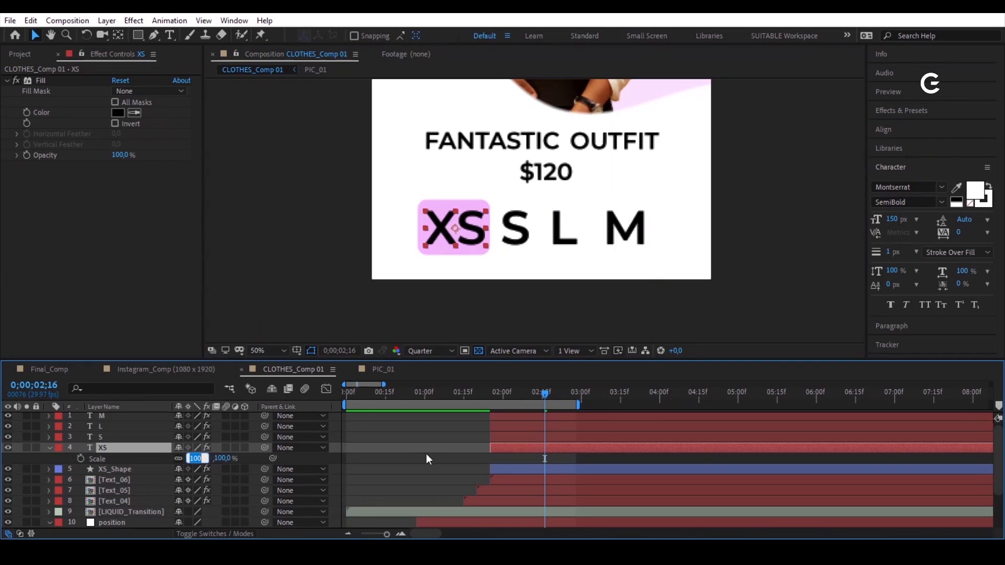
type("70")
key("Return")
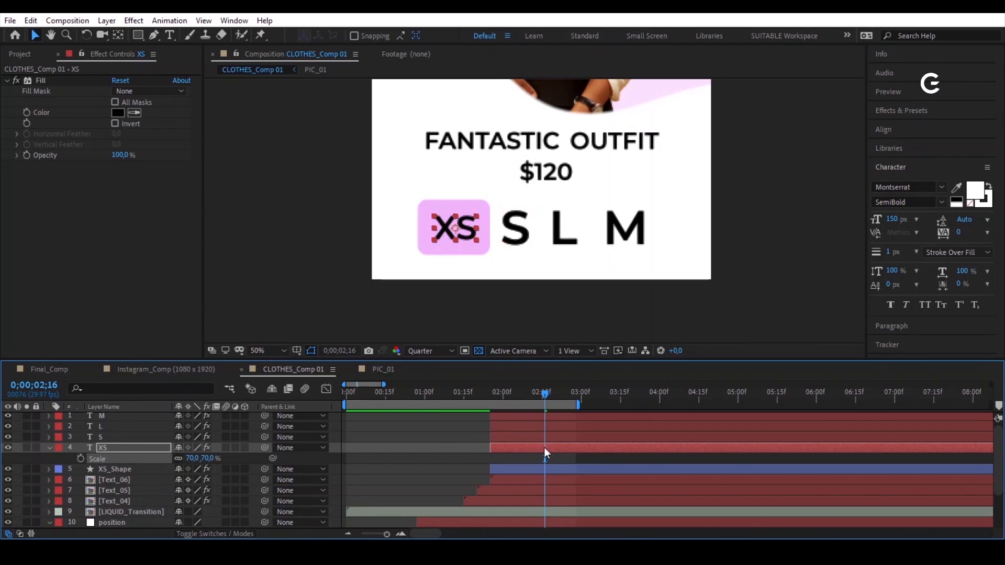
Step: Move the XS text and its pink rectangle together slightly left, away from the S label
left_click(603, 459)
left_click(459, 227)
left_click(470, 227, "shift")
left_click_drag(469, 227, 454, 229)
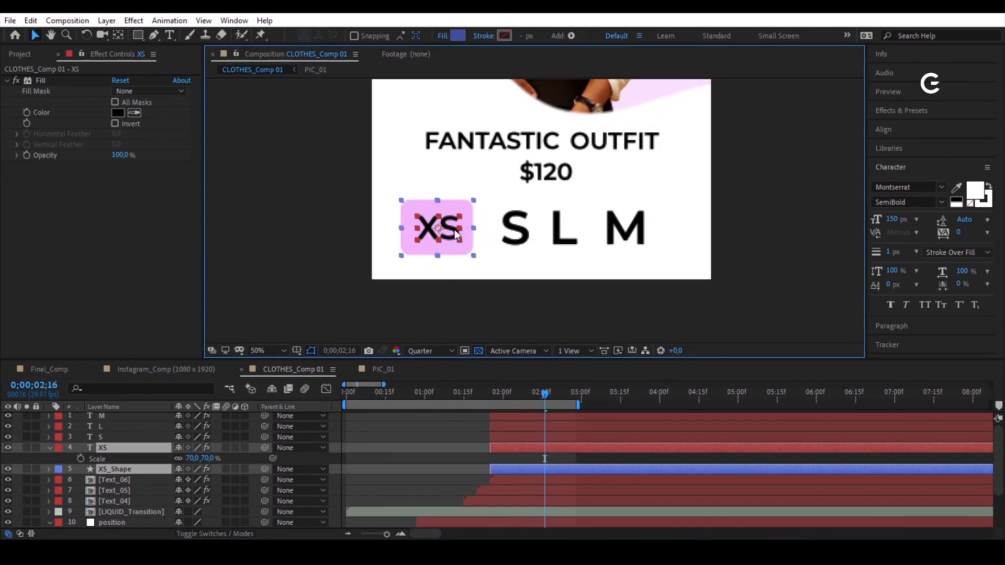
Step: Duplicate the XS pink rectangle directly beneath the S text layer, move the copy behind the S, and scale the S to 70%
left_click(433, 461)
left_click(152, 470)
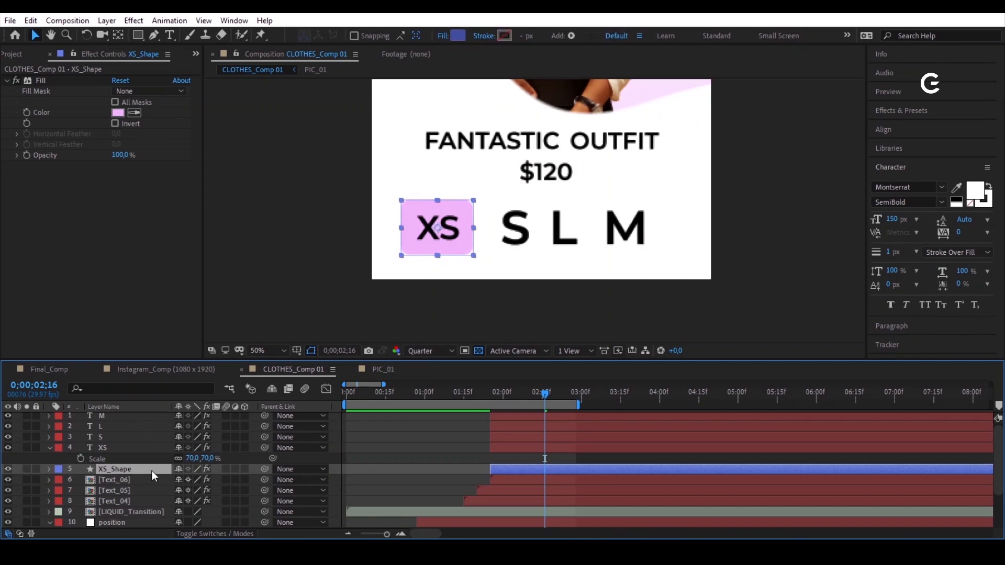
key("ctrl+d")
left_click_drag(135, 467, 140, 444)
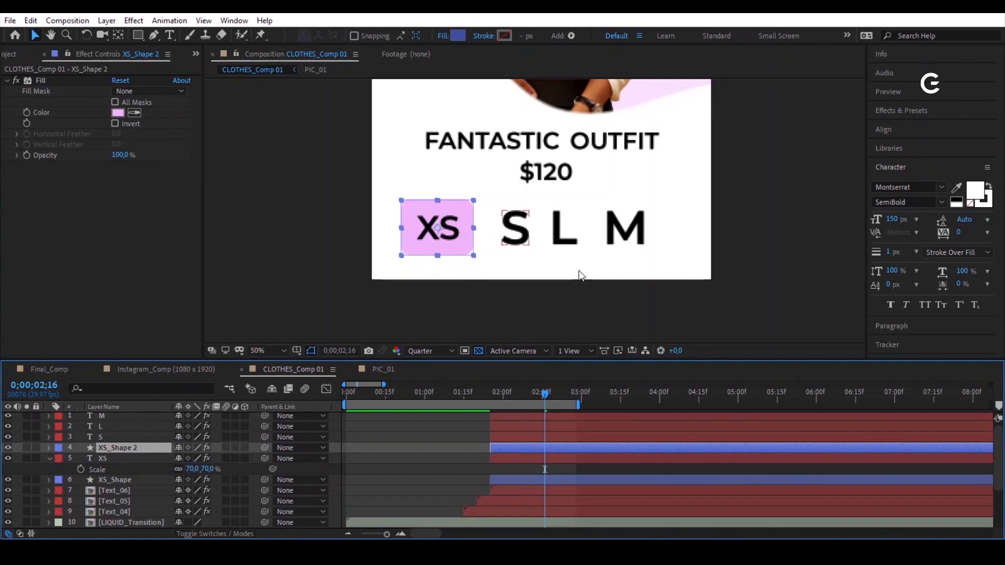
left_click_drag(485, 251, 534, 248)
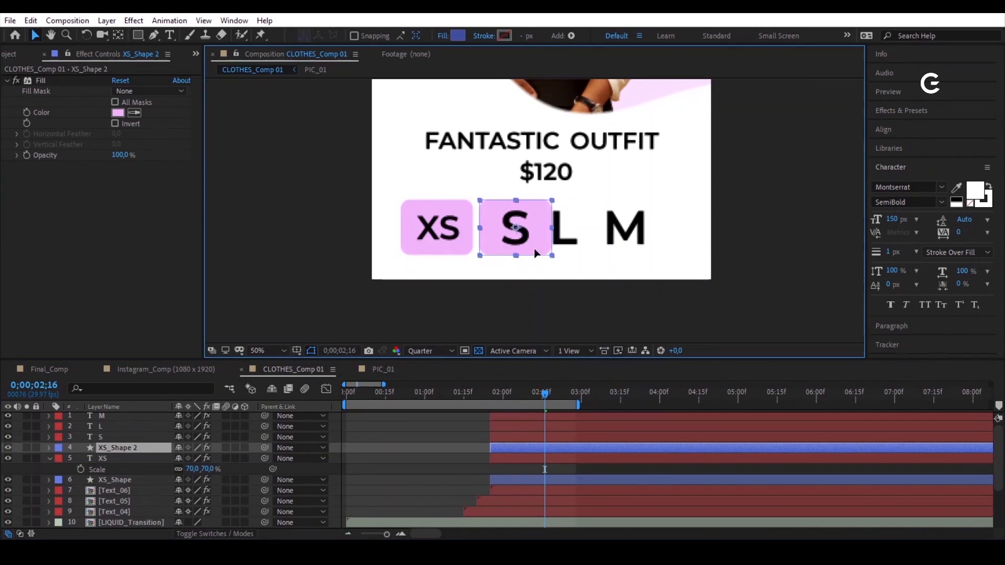
left_click(101, 437)
key("s")
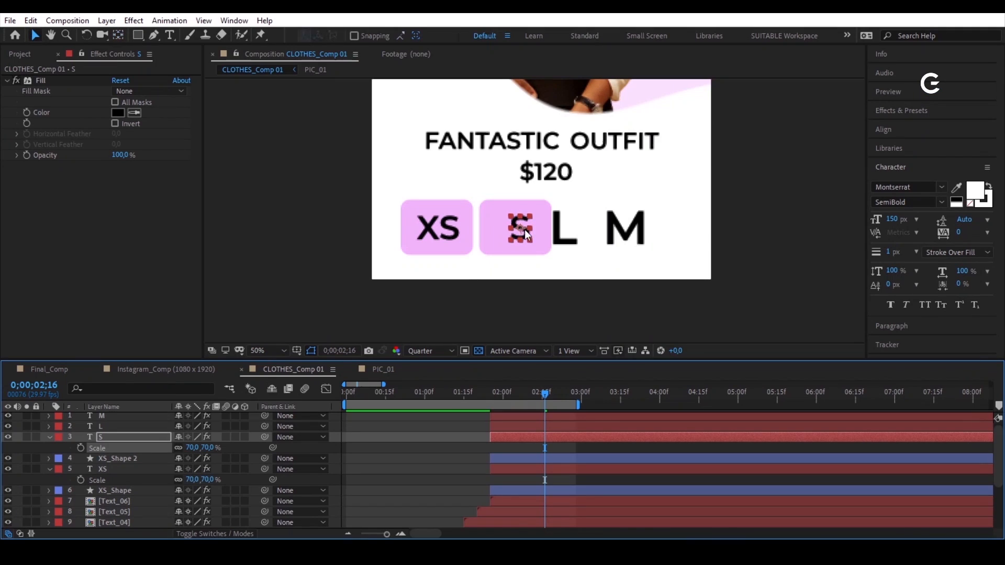
Step: Duplicate the S label's pink rectangle, order the copy directly beneath the L text layer, and move it behind the L
left_click(543, 243)
key("ctrl+d")
left_click_drag(134, 458, 135, 433)
left_click_drag(542, 240, 587, 242)
Step: Scale the L text layer to 70%
left_click(123, 425)
key("s")
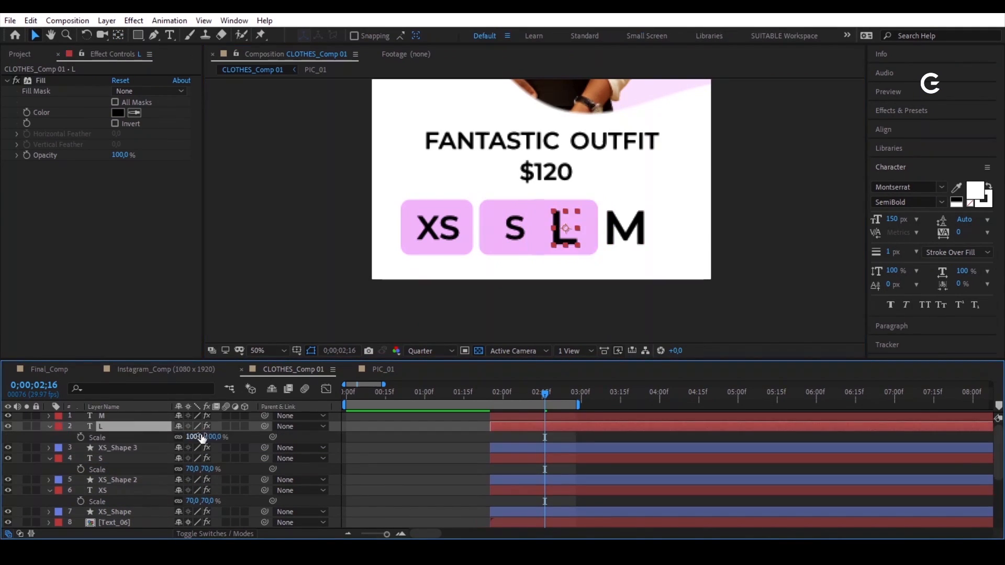
left_click(199, 436)
type("70")
key("Return")
Step: Duplicate the L label's pink rectangle beneath the M text layer and place the copy and the M together near the frame's right edge
left_click(593, 227)
key("ctrl+d")
left_click_drag(154, 446, 142, 422)
left_click_drag(583, 237, 665, 231)
left_click(131, 418, "shift")
left_click(471, 304)
Step: Scale the M text layer to 70%
left_click(118, 417)
key("s")
left_click(197, 428)
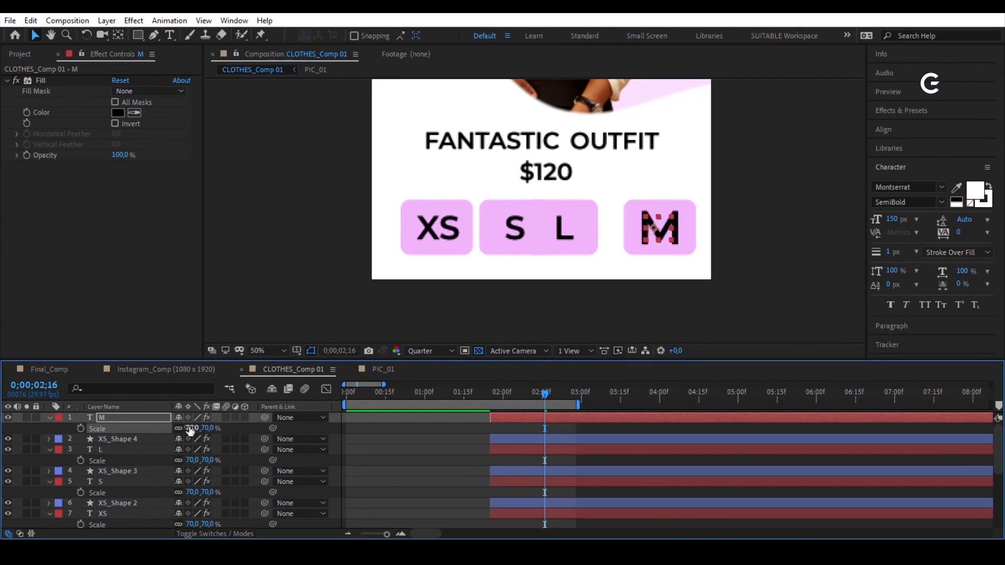
type("70")
key("Return")
left_click(406, 435)
Step: Move the L text and its pink rectangle together to the right, between the S and M labels
left_click(564, 228)
left_click(585, 229, "shift")
left_click_drag(585, 228, 610, 228)
left_click(407, 440)
Step: Collapse the revealed scale properties of all the size text and rectangle layers
left_click(497, 417)
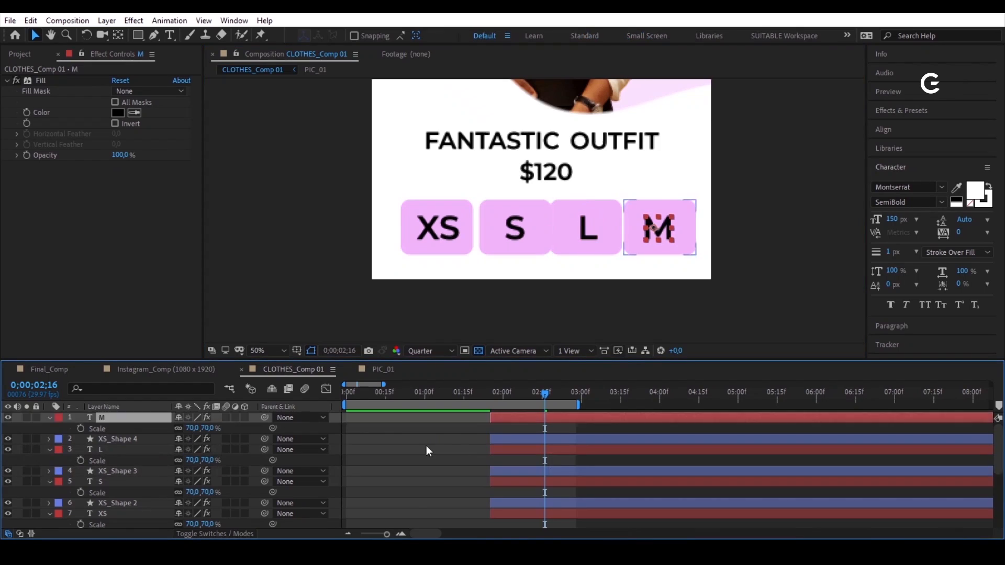
scroll(426, 444, "down", 3)
left_click(526, 439, "shift")
key("u")
scroll(456, 458, "up", 2)
left_click(456, 457)
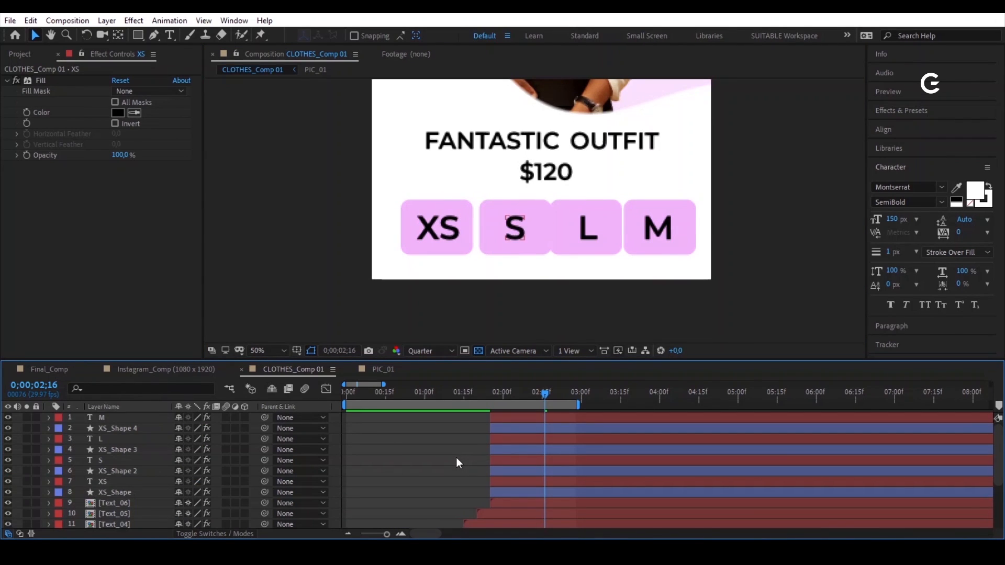
Step: Parent each size text layer, XS, S, L and M, to the pink rectangle layer directly beneath it
left_click(247, 480)
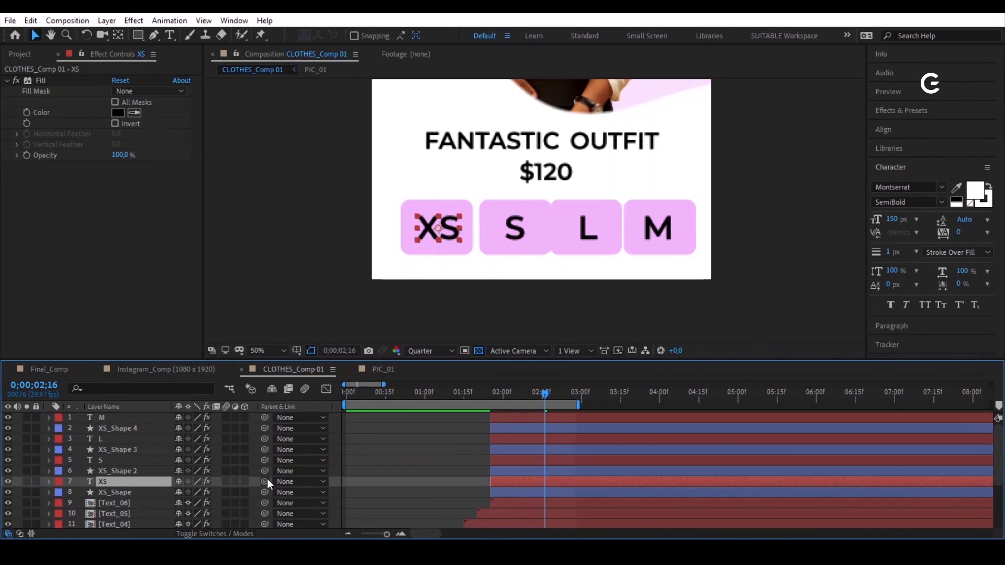
left_click_drag(267, 482, 141, 492)
left_click(134, 458)
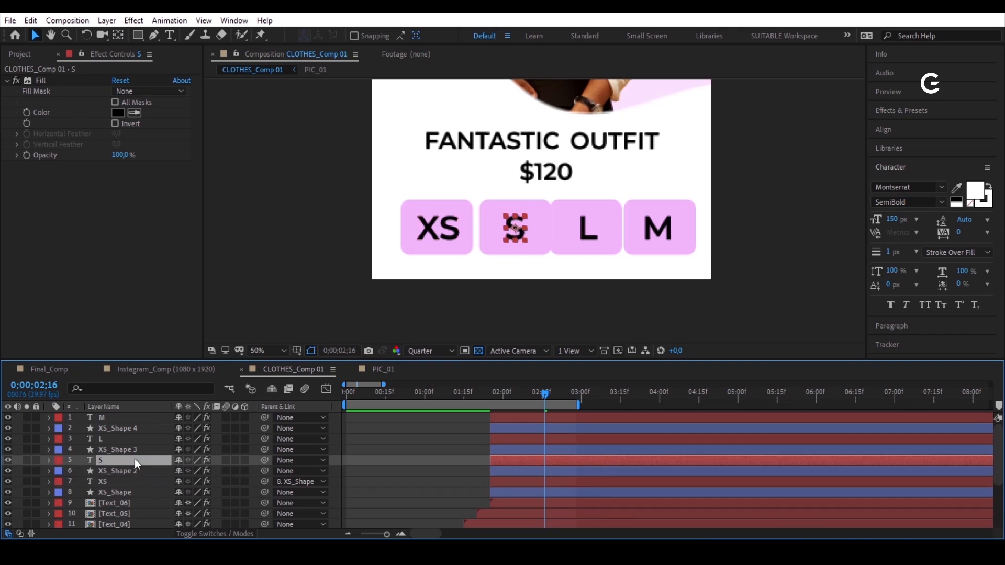
left_click_drag(265, 460, 120, 471)
left_click(150, 438)
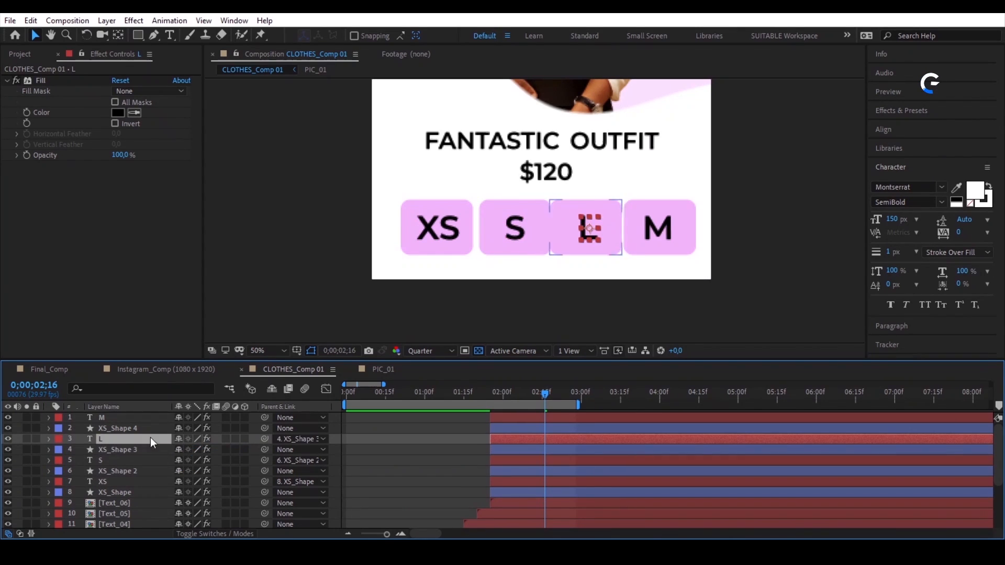
left_click_drag(265, 417, 143, 429)
Step: Rename the XS_Shape 4 layer as M_Shape
left_click(136, 428)
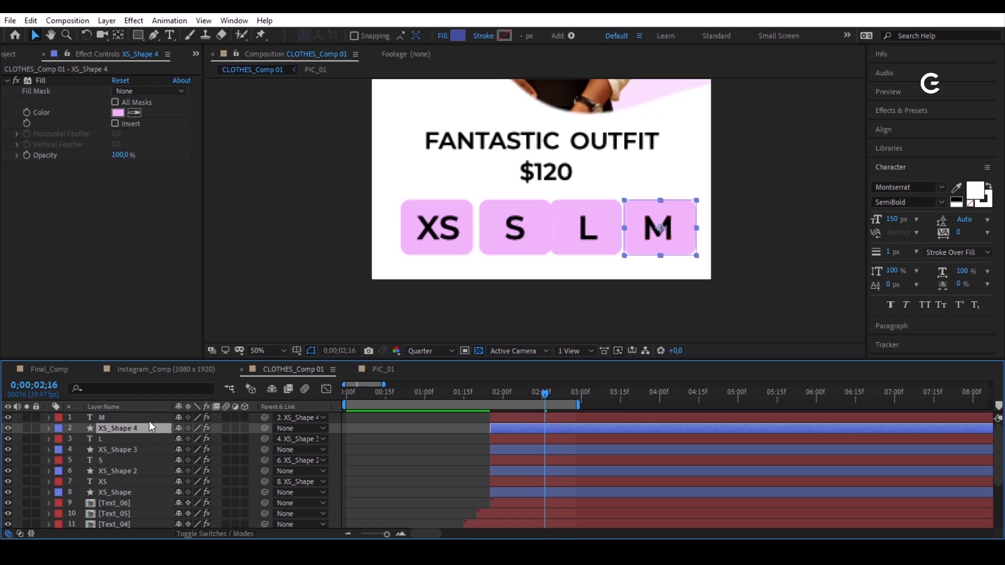
key("Return")
key("shift+Right")
key("shift+Right")
type("M")
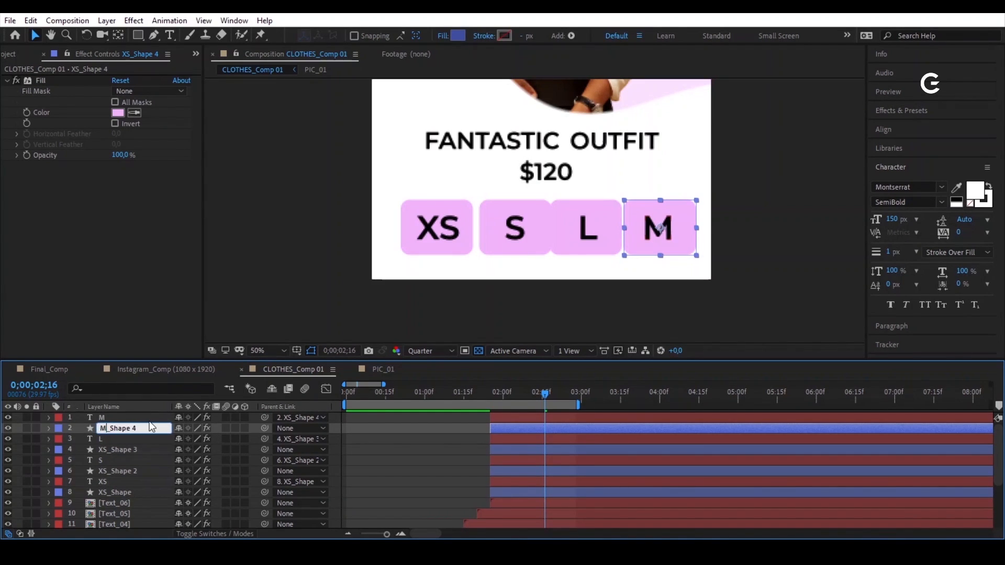
key("BackSpace")
key("BackSpace")
key("Return")
Step: Rename the XS_Shape 3 layer as L_Shape
left_click(153, 450)
key("Return")
key("Right")
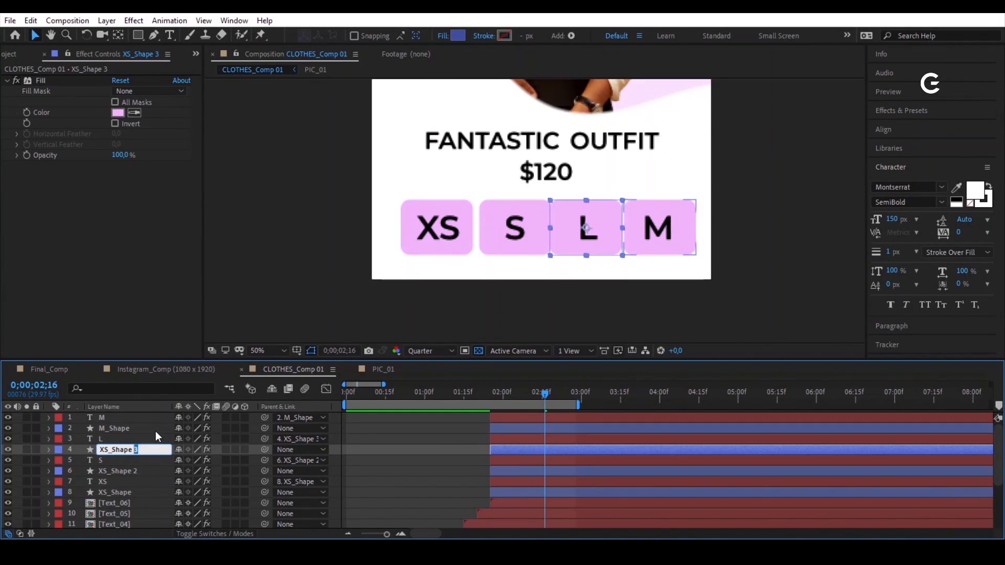
key("BackSpace")
key("BackSpace")
key("Left")
key("Left")
key("Left")
key("Left")
key("Left")
key("Left")
key("shift+Left")
key("shift+Left")
type("L")
key("Return")
Step: Rename the XS_Shape 2 layer as S_Shape
left_click(140, 474)
key("Return")
key("Right")
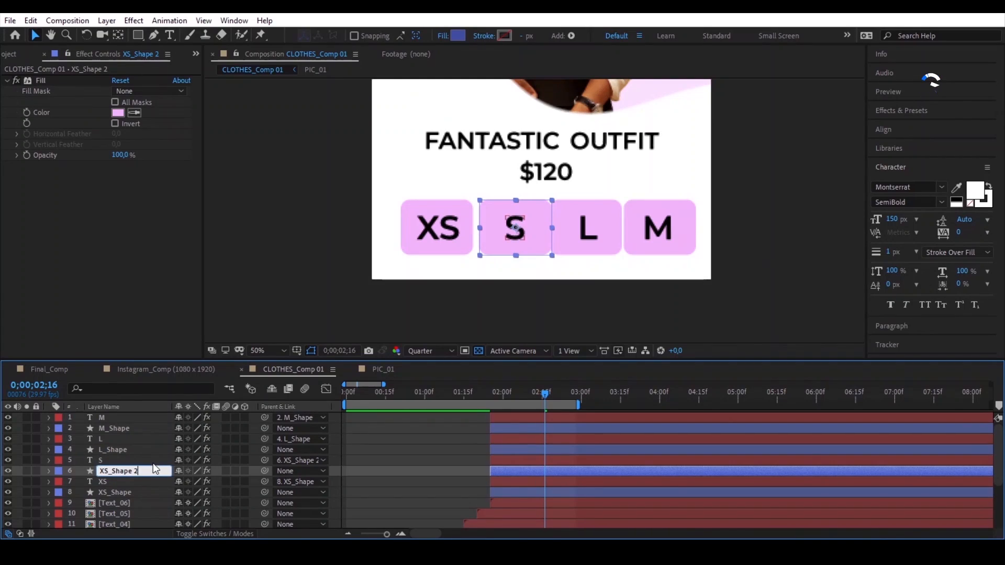
key("BackSpace")
key("BackSpace")
key("Left")
key("Left")
key("Left")
key("Left")
key("Left")
key("Left")
key("shift+Left")
key("shift+Left")
type("S")
key("Return")
key("F2")
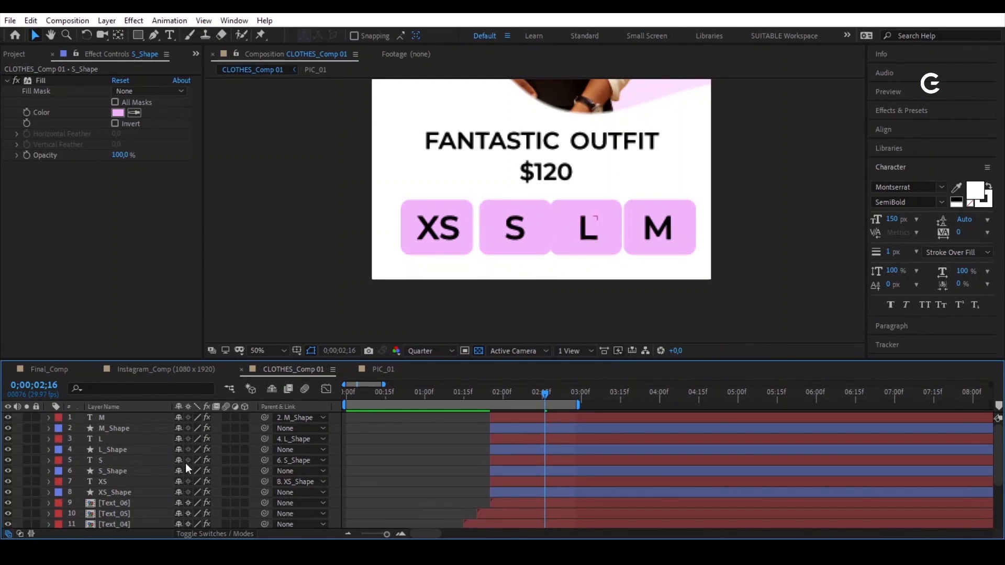
Step: Scale the XS_Shape, S_Shape, L_Shape and M_Shape layers together to 65%
left_click(129, 492)
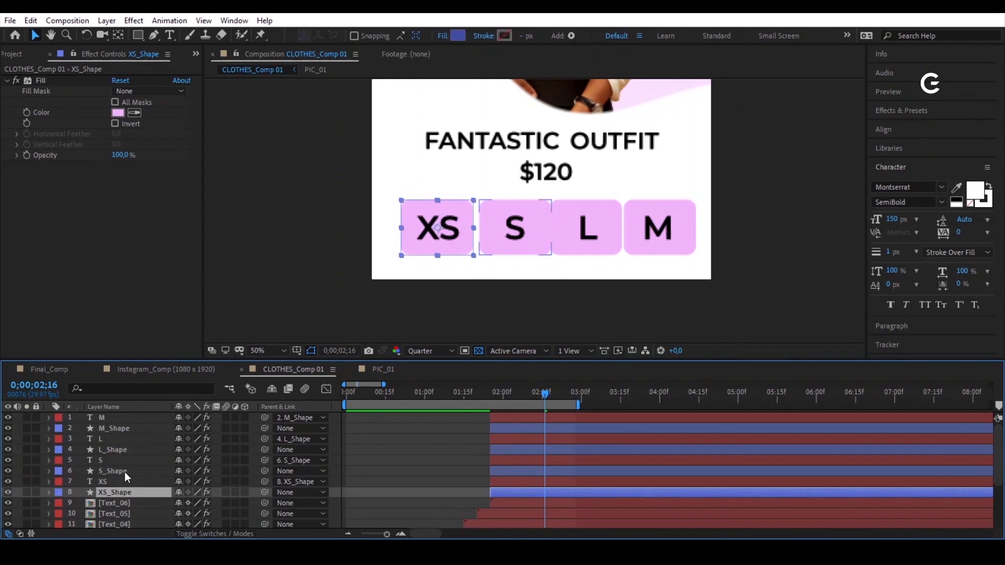
left_click(124, 471, "ctrl")
left_click(127, 450, "ctrl")
left_click(131, 427, "ctrl")
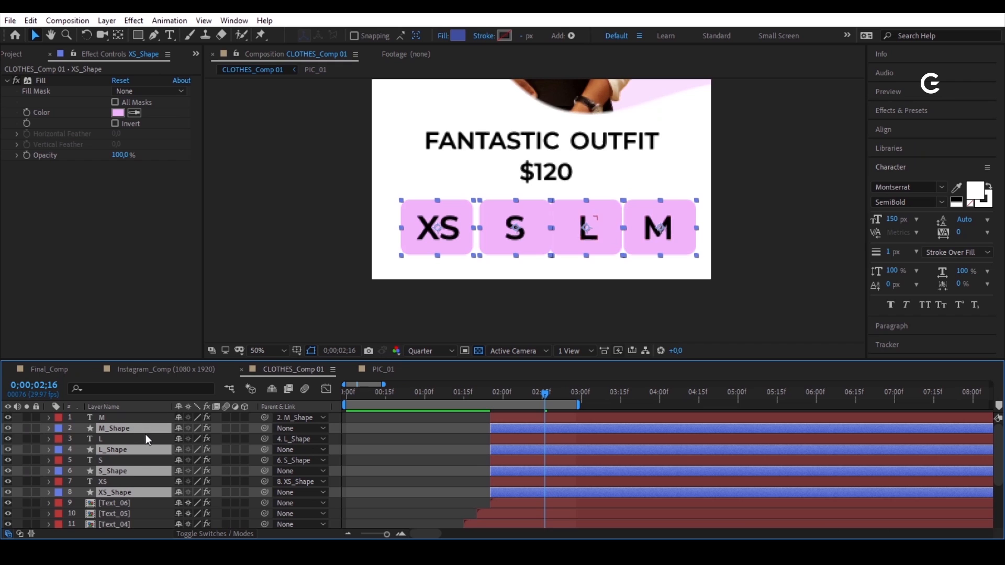
key("s")
left_click(198, 426)
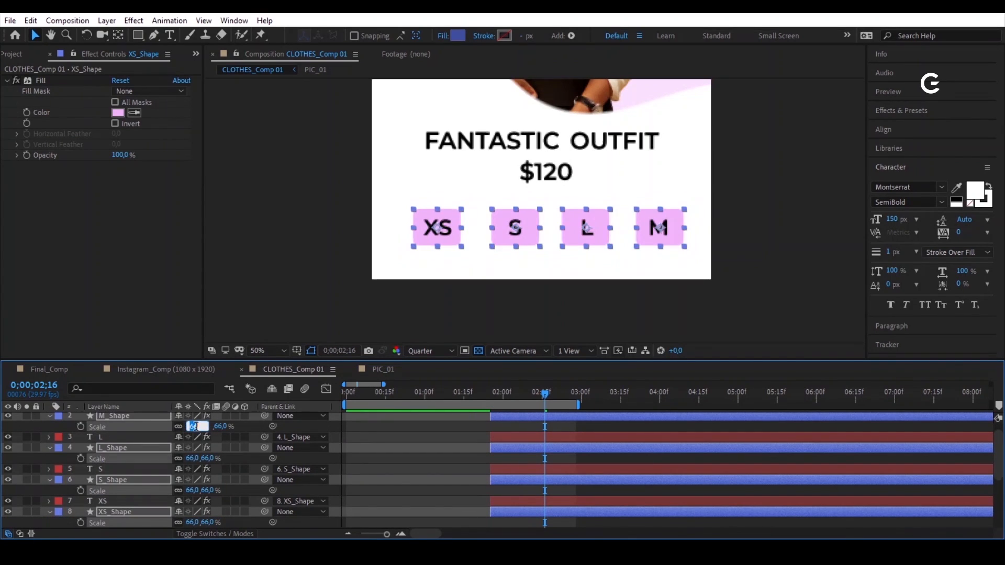
type("65")
key("Return")
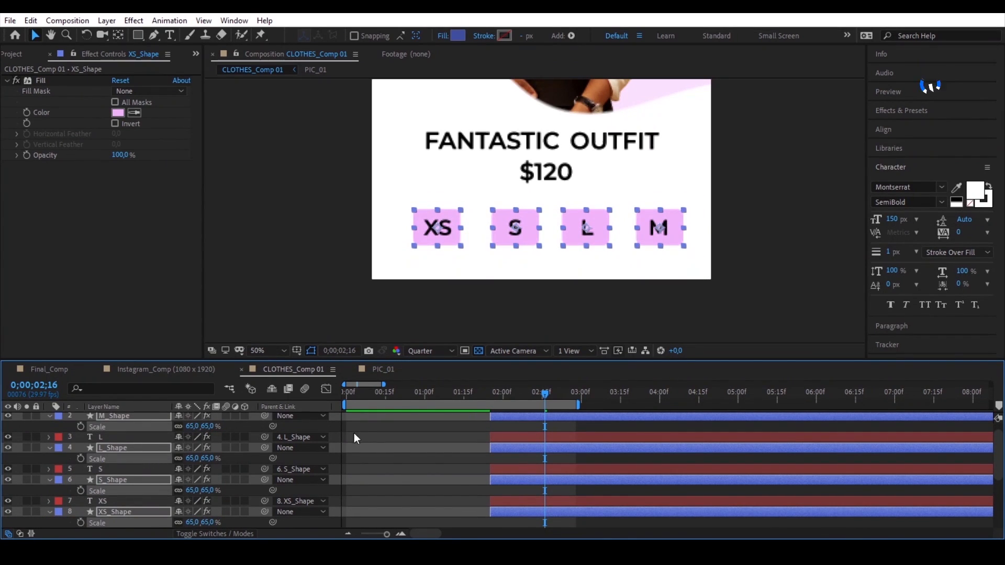
key("s")
left_click(432, 445)
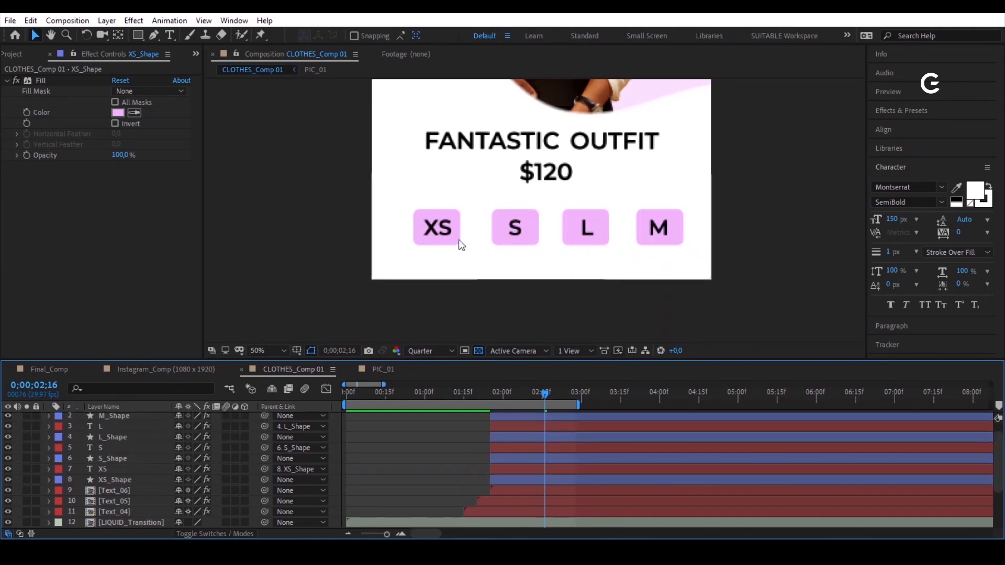
Step: Move the four size boxes closer together so they form an evenly spaced row centred below the $120 price
left_click_drag(446, 240, 454, 241)
left_click_drag(530, 239, 578, 239)
left_click_drag(665, 238, 649, 237)
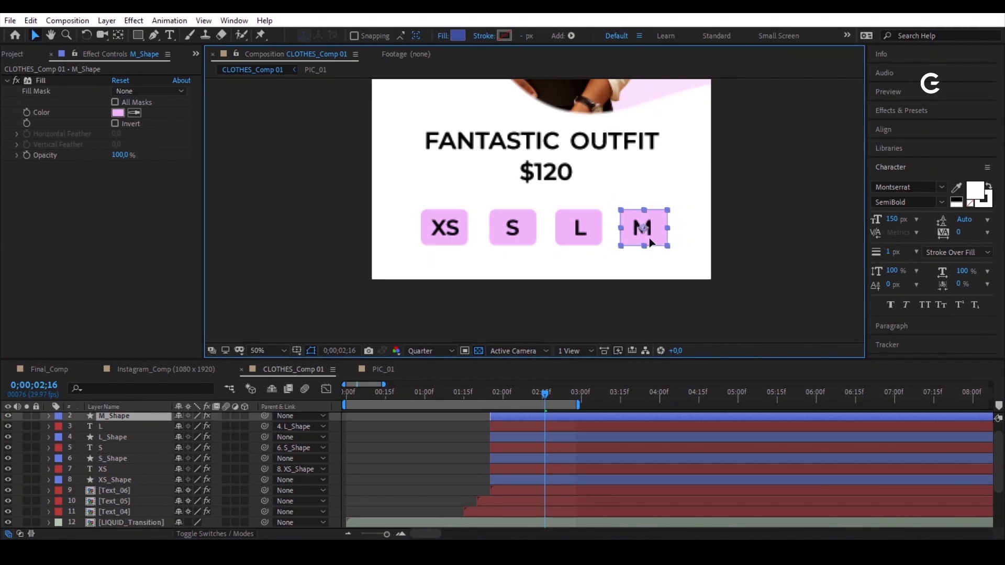
left_click(266, 351)
left_click(283, 141)
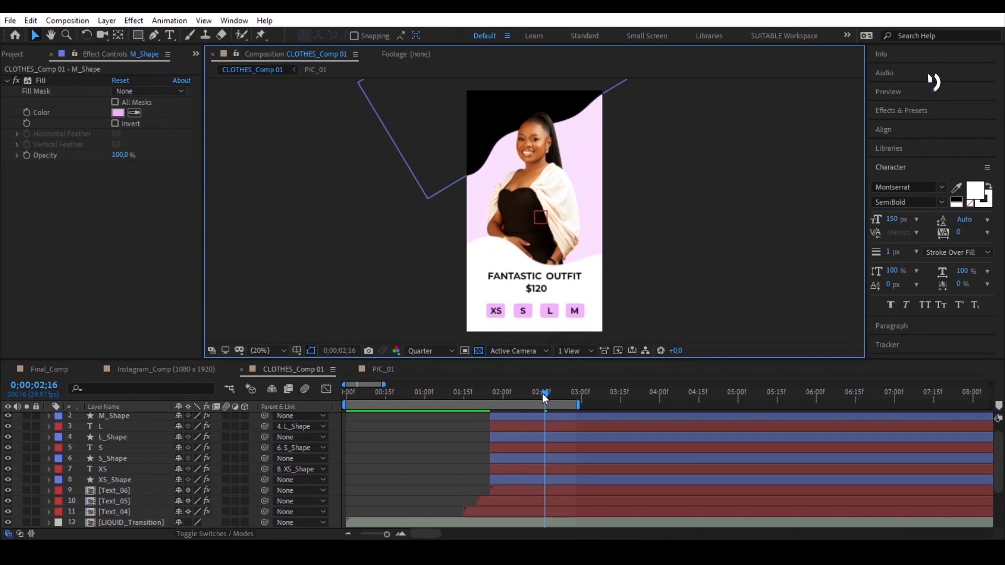
Step: Pre-compose all eight size text and rectangle layers into a new composition named SIZE_Comp
scroll(560, 482, "up", 1)
left_click(521, 492)
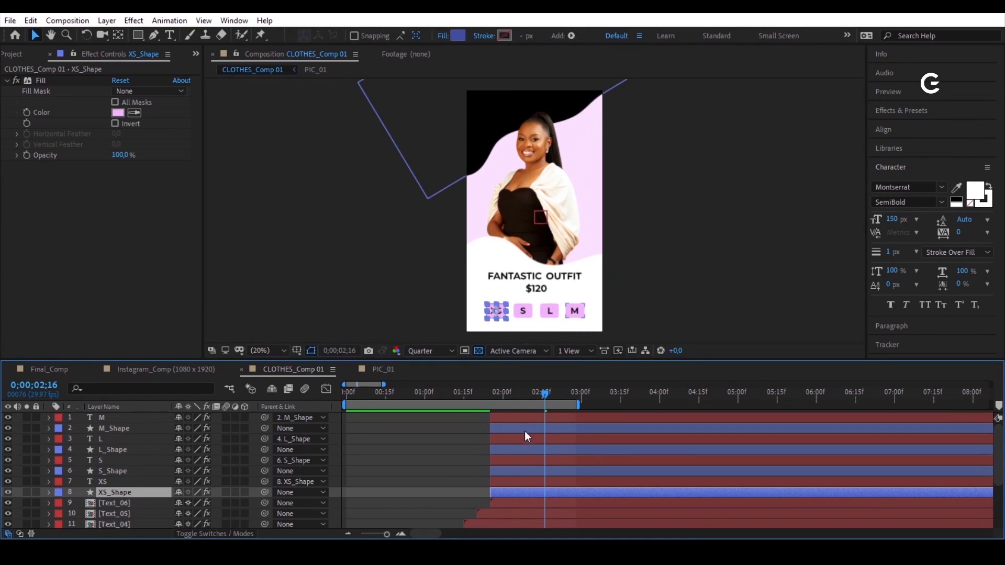
left_click(535, 415, "shift")
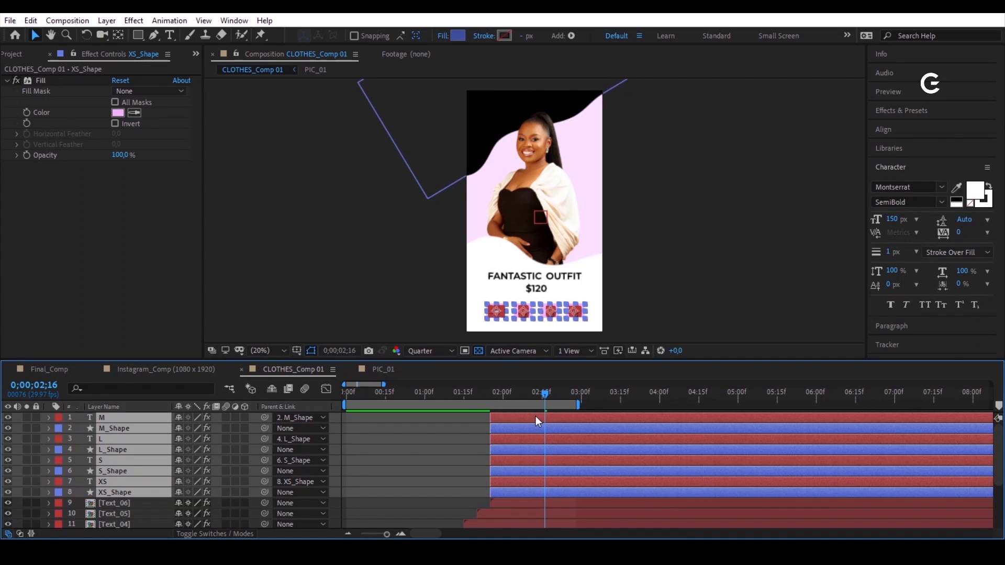
left_click(107, 21)
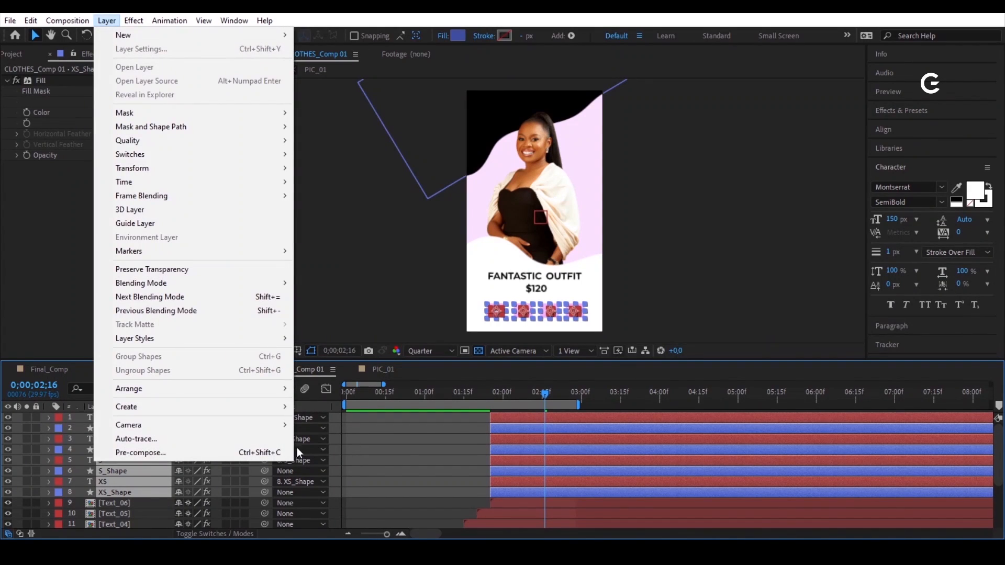
left_click(282, 451)
type("SIZE_Comp")
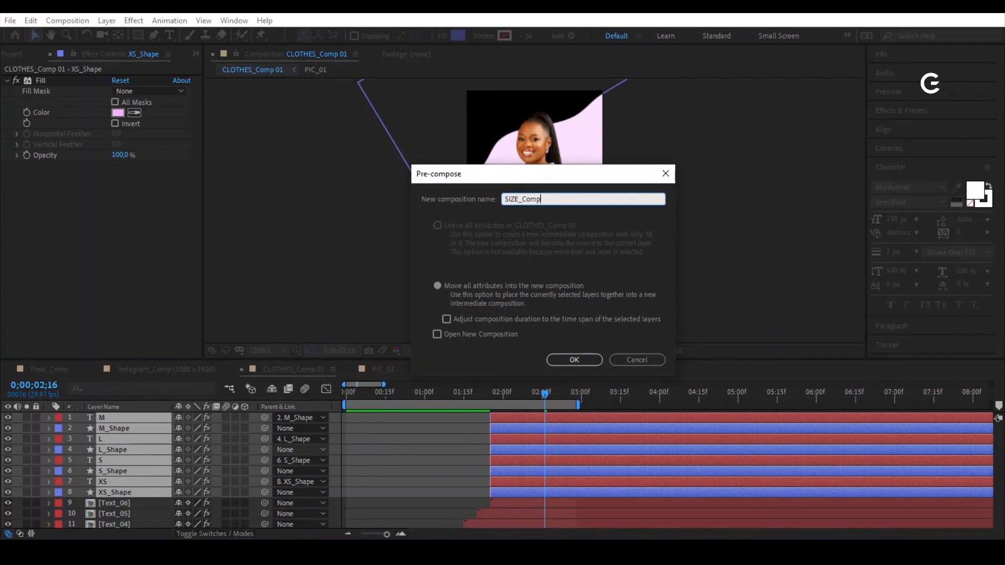
key("Return")
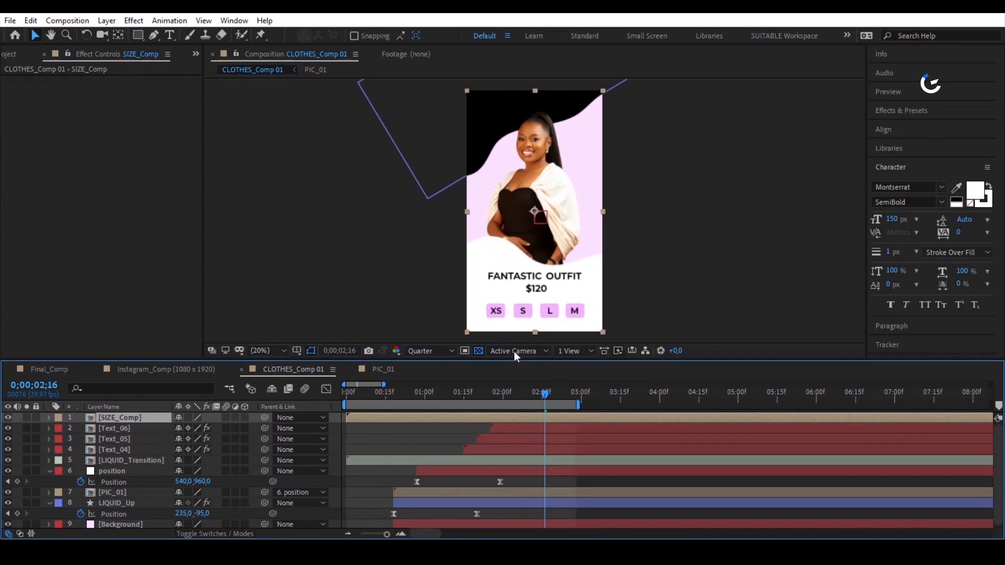
Step: Align the SIZE_Comp layer's start with Text_06, and shift all layers inside SIZE_Comp to start at 0;00;00;00
left_click_drag(360, 418, 501, 423)
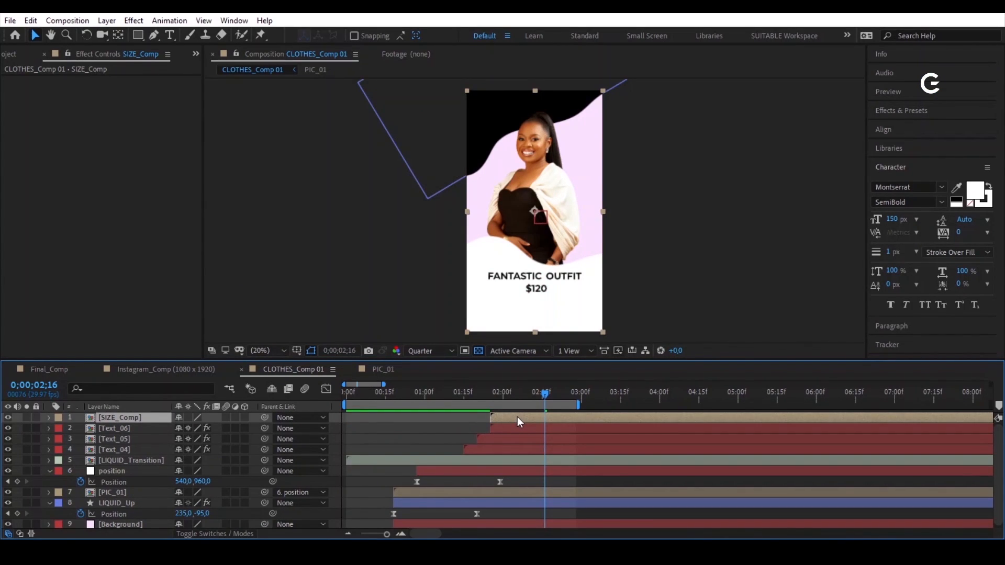
double_click(517, 416)
left_click(432, 492)
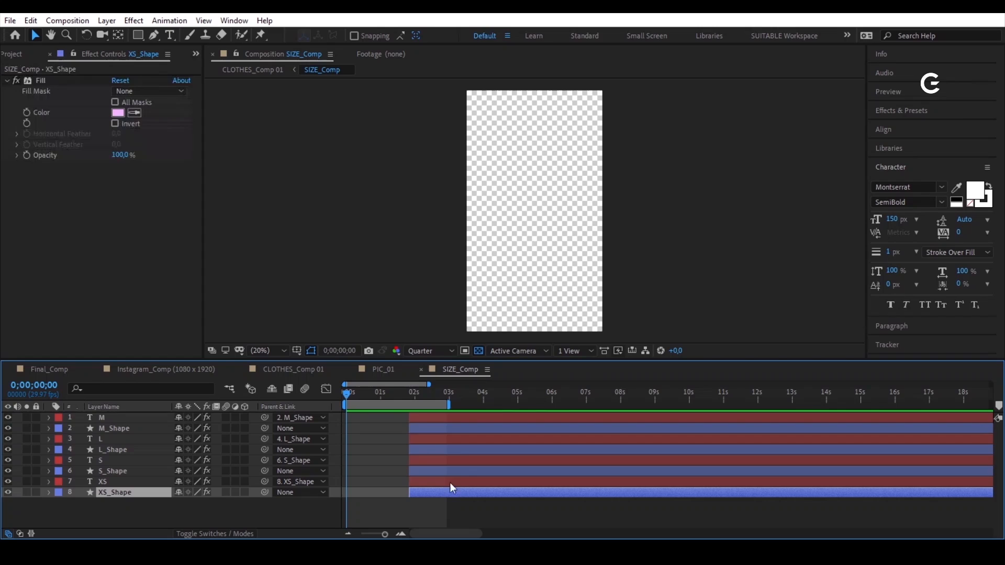
left_click(460, 416, "shift")
left_click_drag(429, 417, 366, 416)
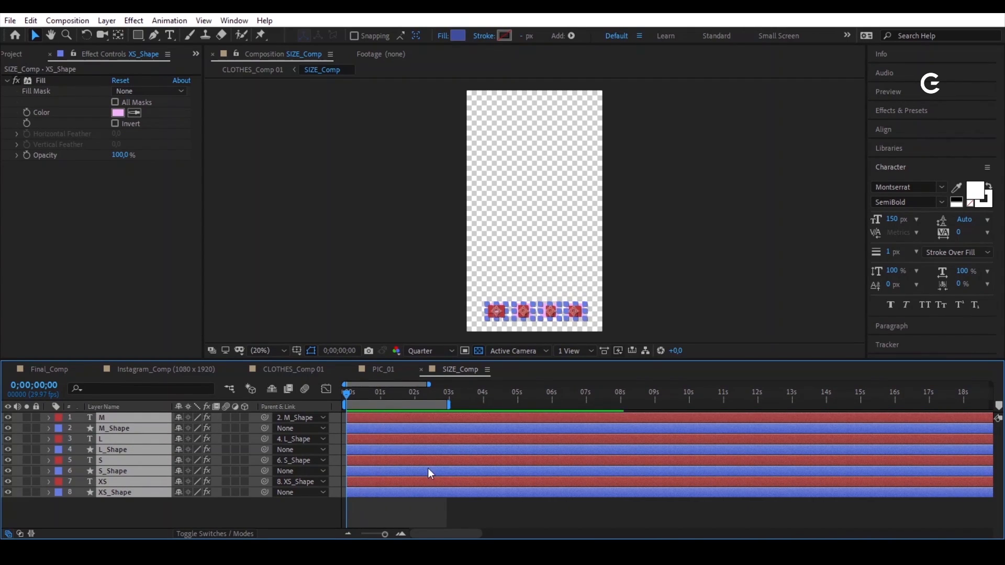
left_click(505, 514)
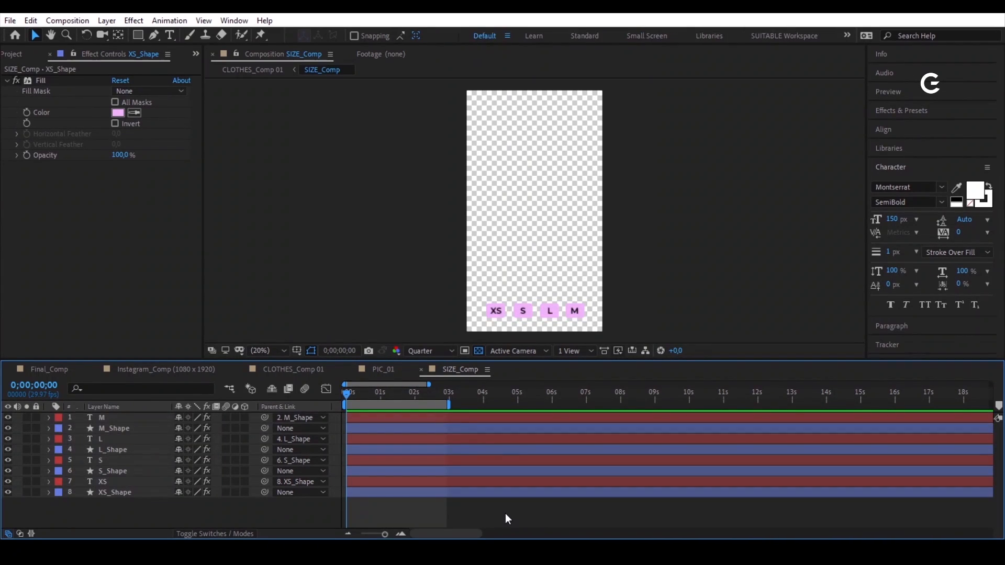
Step: Resize the SIZE_Comp composition to a width of 850 px and a height of 230 px
left_click(67, 21)
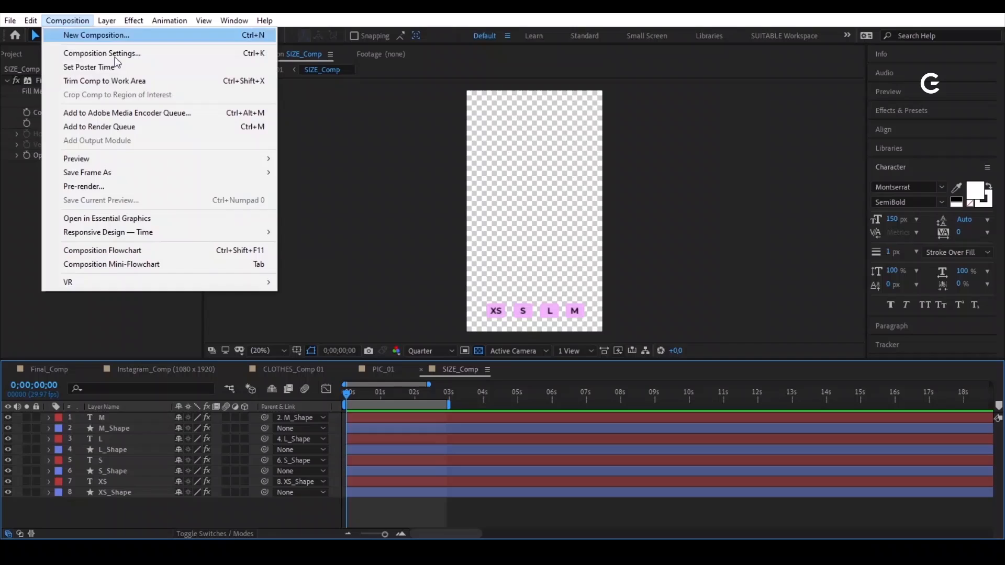
left_click(170, 54)
left_click(435, 199)
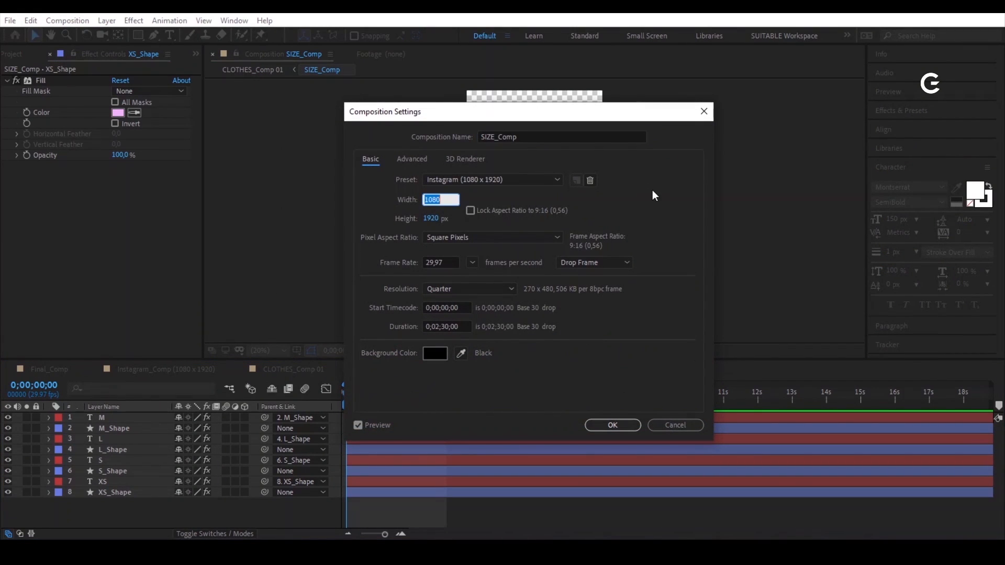
type("850")
key("Tab")
type("230")
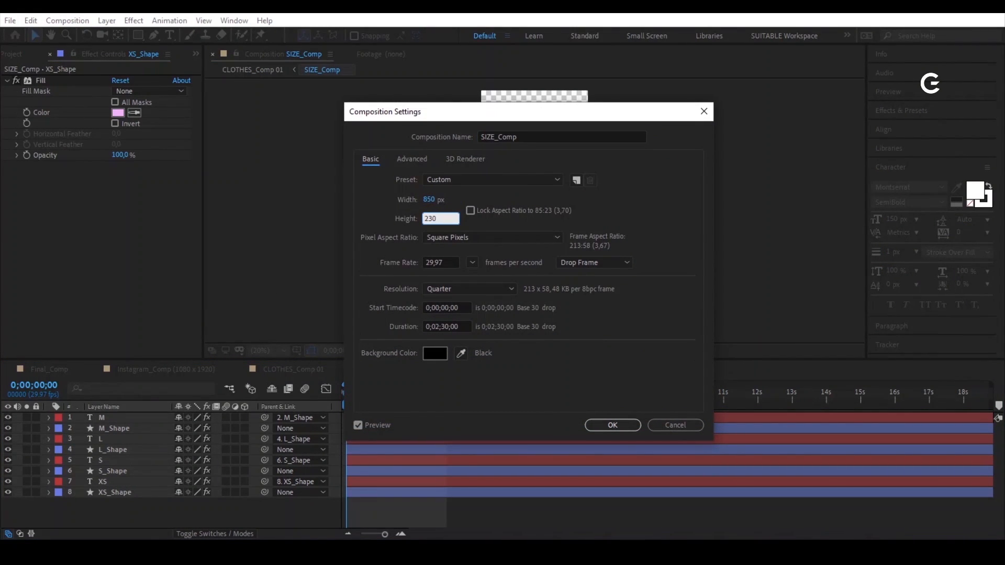
left_click(617, 423)
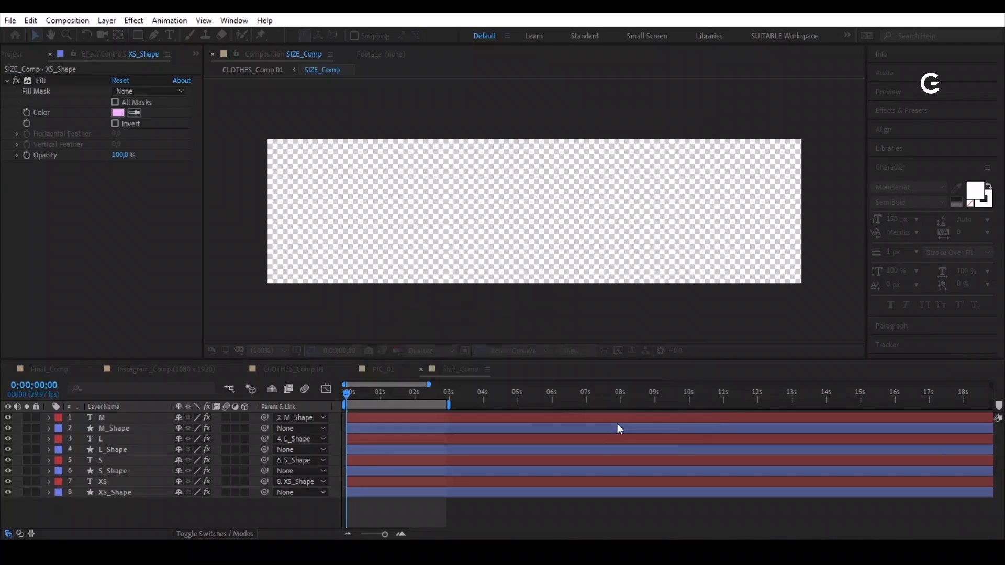
Step: Move all eight text and shape layers of SIZE_Comp together into the resized composition frame
left_click(438, 492)
left_click(459, 421, "shift")
scroll(512, 228, "down", 1)
key("space")
left_click_drag(523, 267, 539, 107)
mouse_move(566, 261)
left_mouse_down()
mouse_move(561, 242)
mouse_move(536, 224)
mouse_move(527, 231)
mouse_move(544, 115)
left_mouse_up()
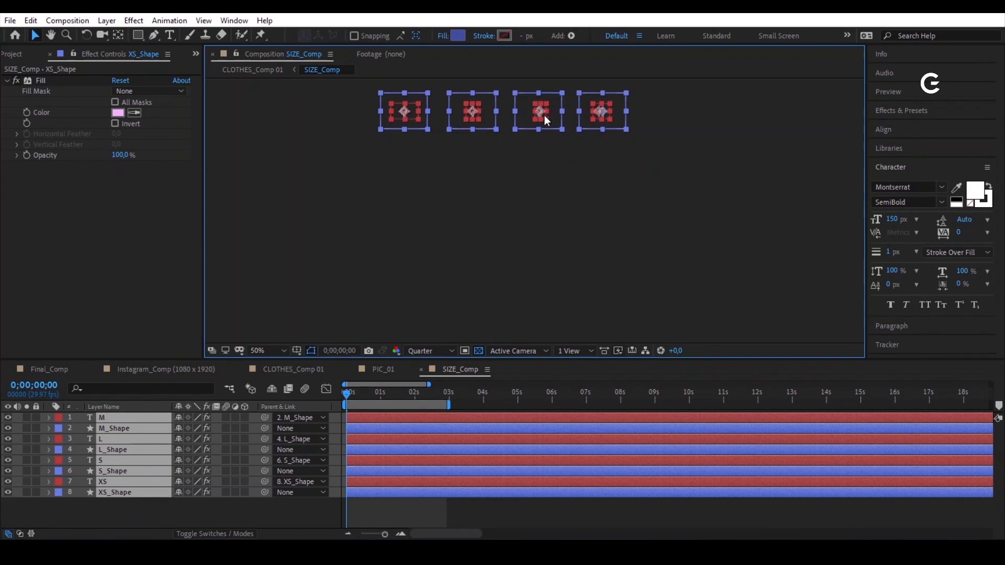
key("space")
left_click_drag(673, 118, 674, 267)
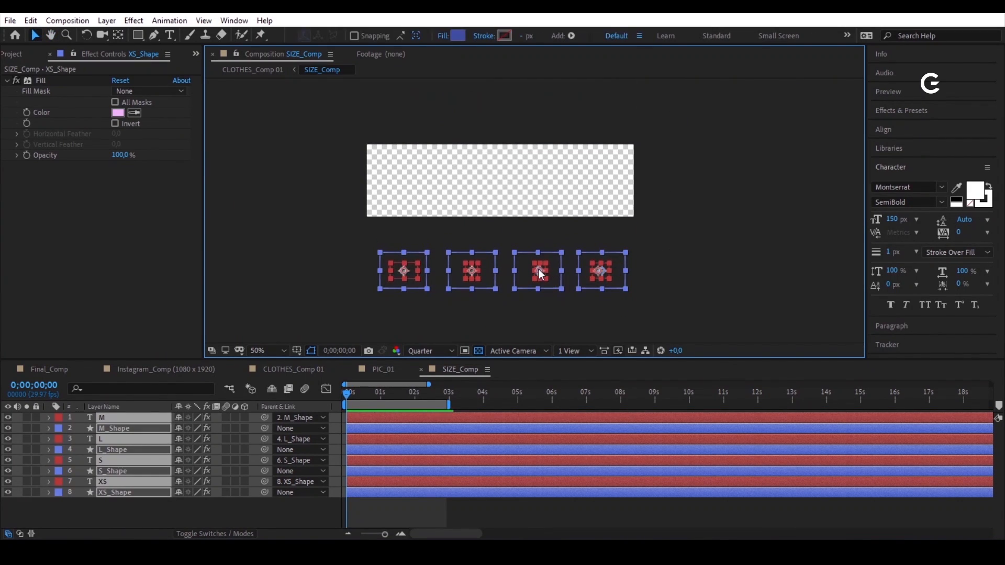
left_click_drag(539, 269, 536, 179)
Step: Nudge the whole row of size boxes slightly left to centre it horizontally in the SIZE_Comp frame
left_click(266, 350)
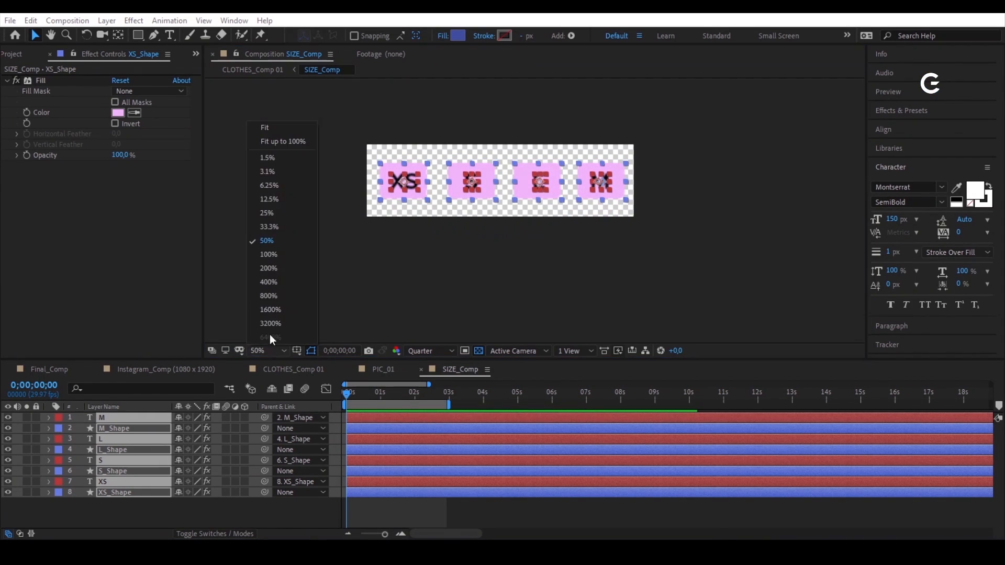
left_click(267, 140)
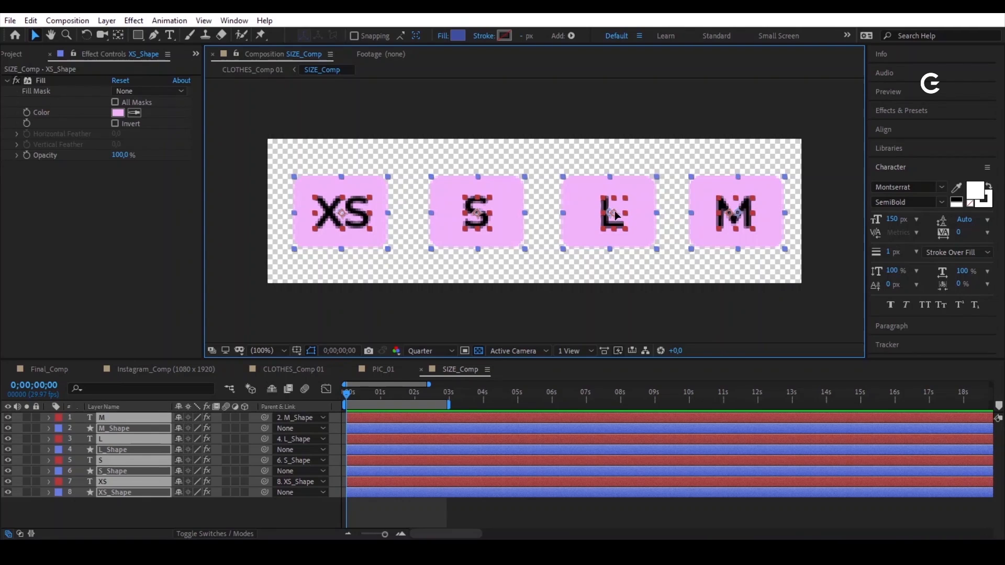
left_click_drag(617, 213, 611, 212)
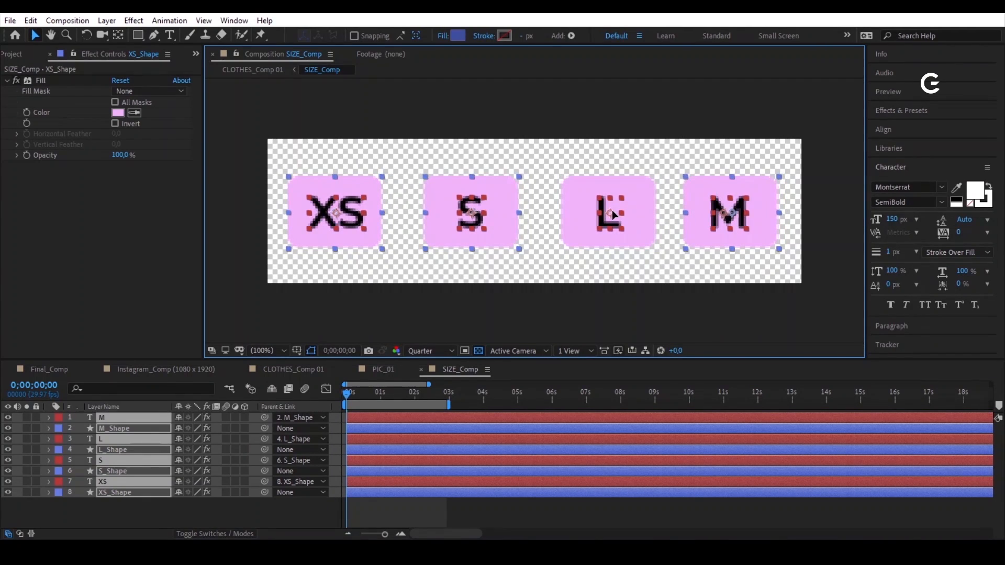
left_click(667, 74)
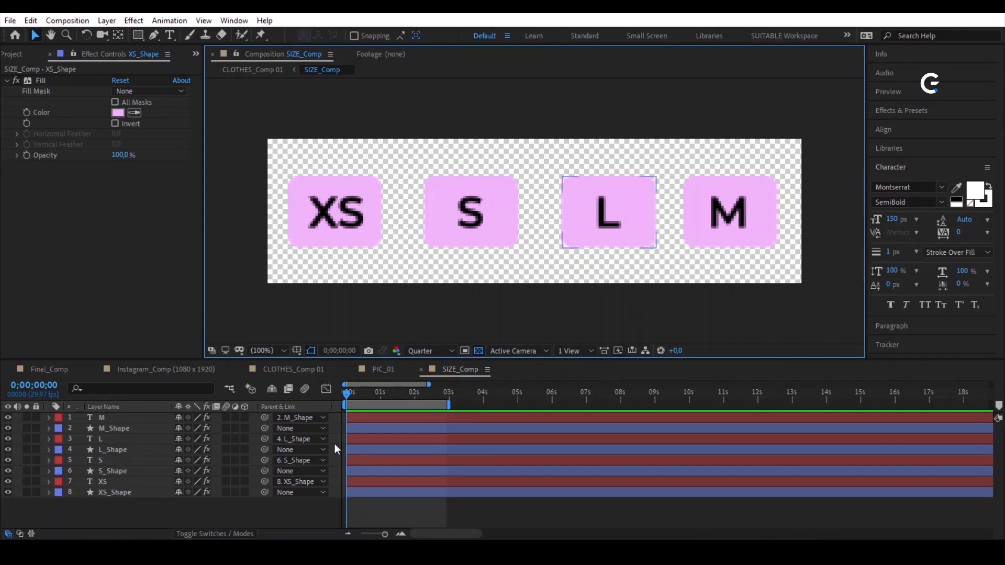
Step: Close the PIC_01 and SIZE_Comp timelines and return to CLOTHES_Comp 01
left_click(389, 369)
left_click(351, 370)
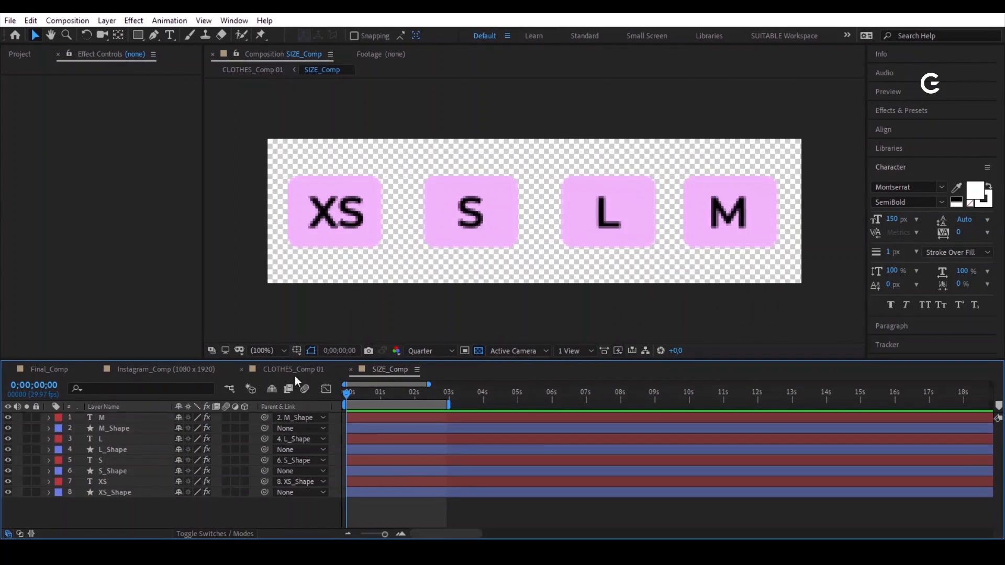
left_click(351, 369)
Step: Move the SIZE_Comp layer down so its row of boxes sits centred just below the $120 price
left_click(444, 432)
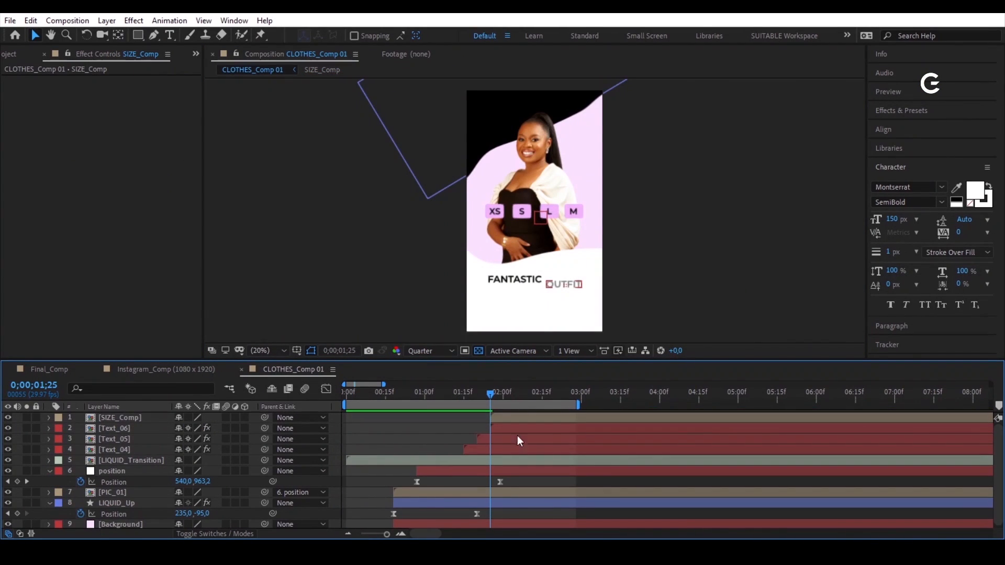
left_click(551, 210)
left_click_drag(551, 212, 574, 315)
key("F2")
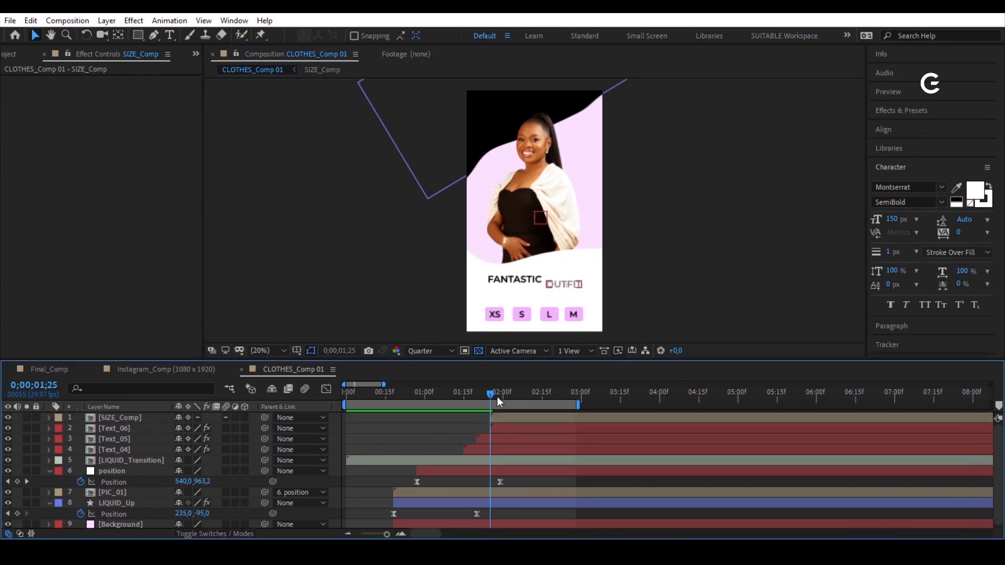
left_click_drag(497, 396, 532, 393)
scroll(535, 335, "up", 2)
left_click_drag(547, 288, 547, 251)
left_click(560, 251)
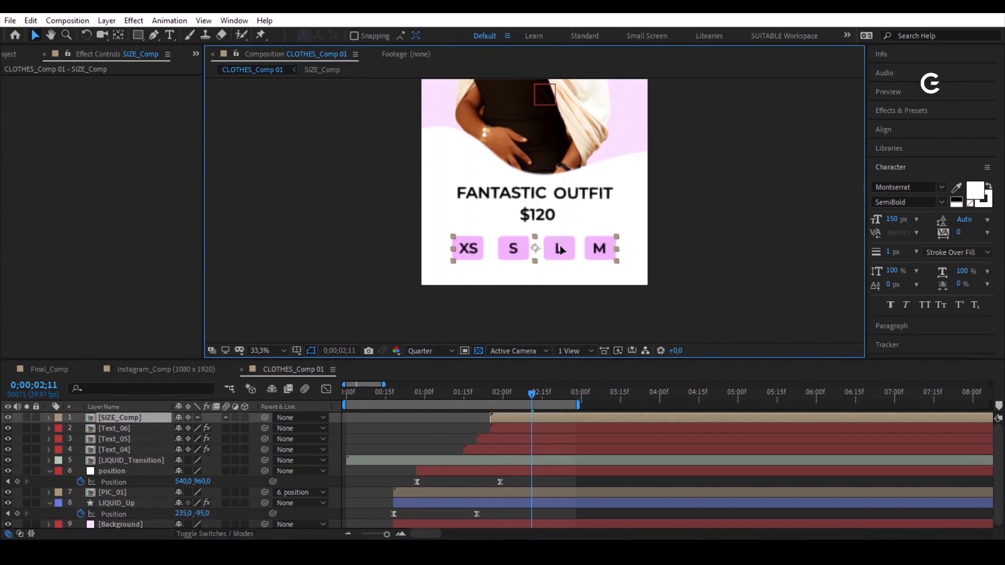
left_click(747, 215)
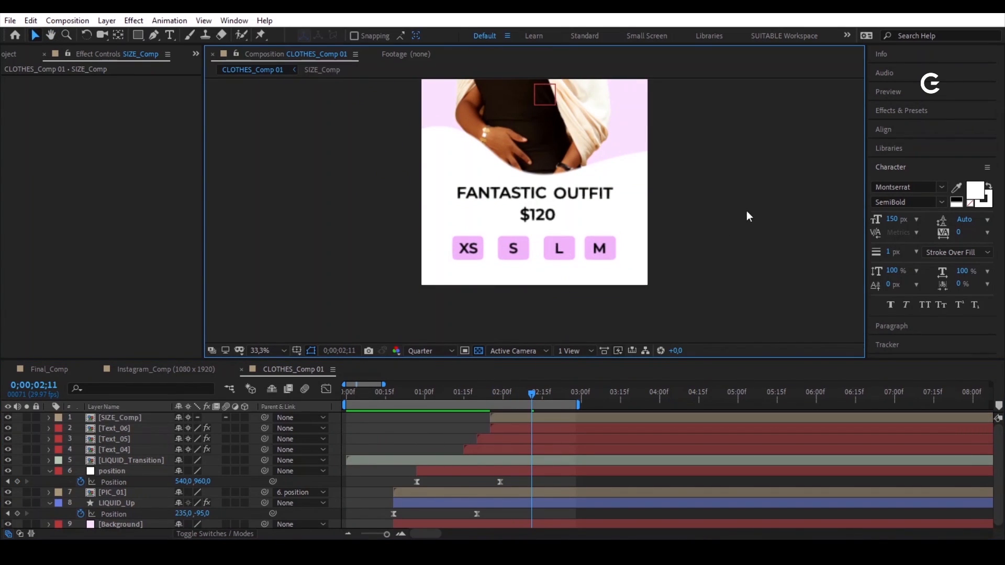
Step: Keyframe SIZE_Comp's Position from 540,1556 at 0;00;01;25 to 540,1741 at 0;00;02;27
left_click(539, 416)
key("shift+/")
key("q")
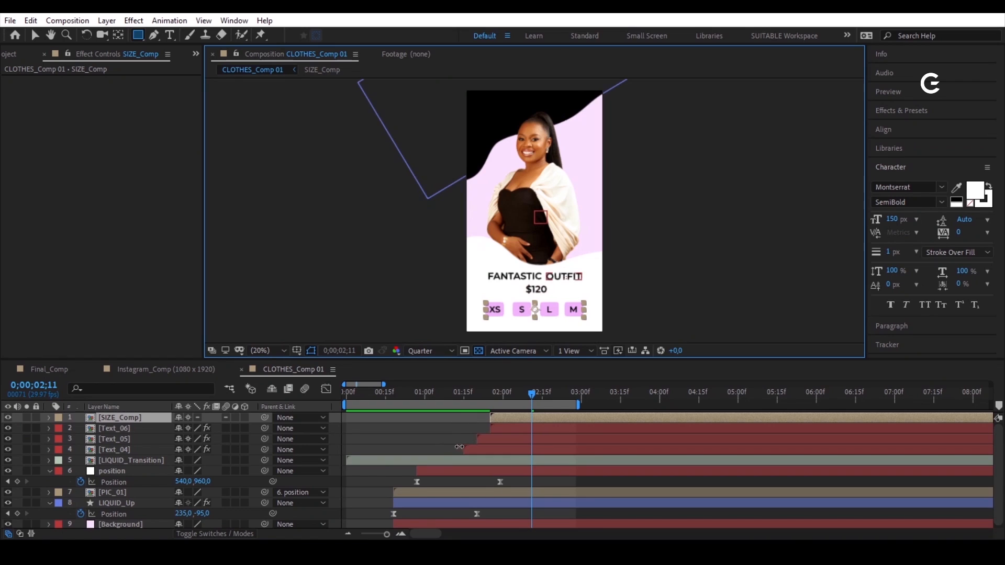
key("p")
left_click_drag(522, 394, 489, 392)
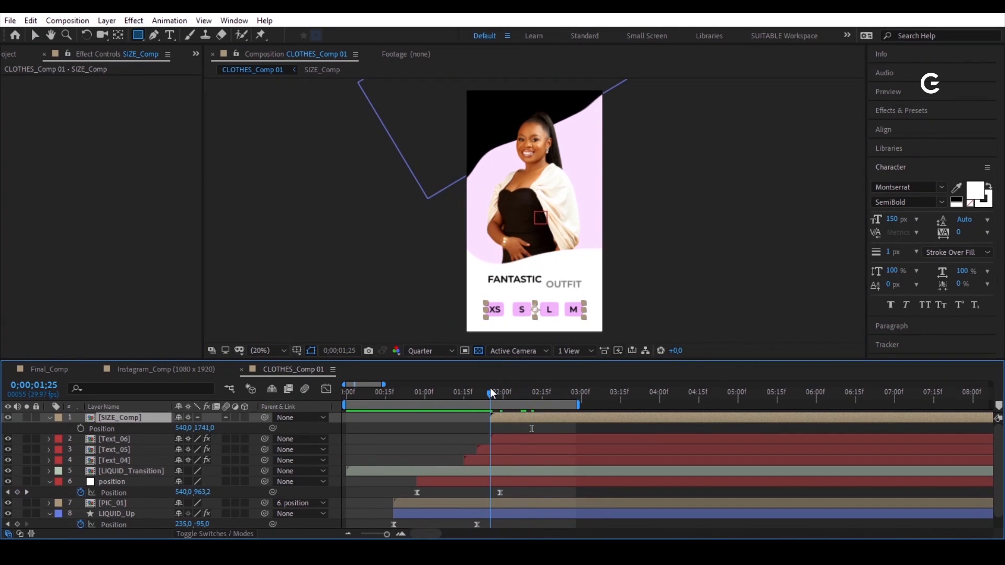
left_click(80, 429)
left_click_drag(487, 428, 418, 447)
left_click(17, 428)
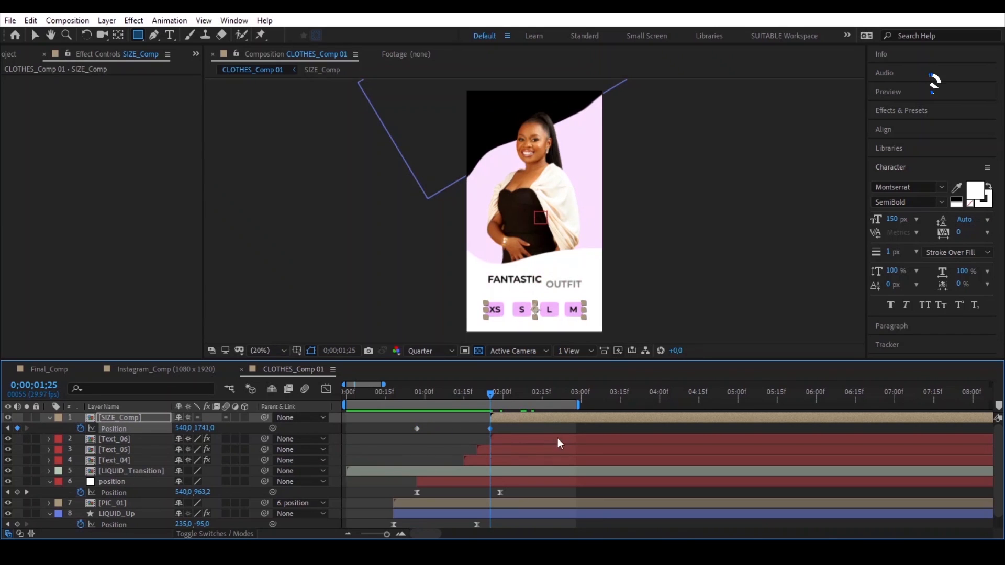
mouse_move(491, 428)
left_mouse_down()
mouse_move(499, 429)
mouse_move(410, 433)
mouse_move(501, 428)
left_mouse_up()
left_click(508, 428)
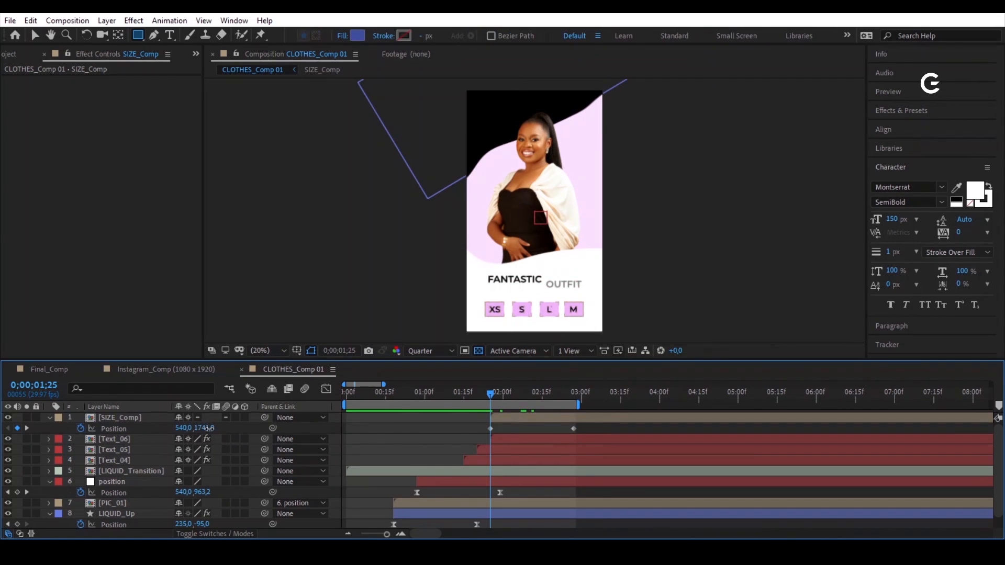
left_click_drag(209, 430, 119, 406)
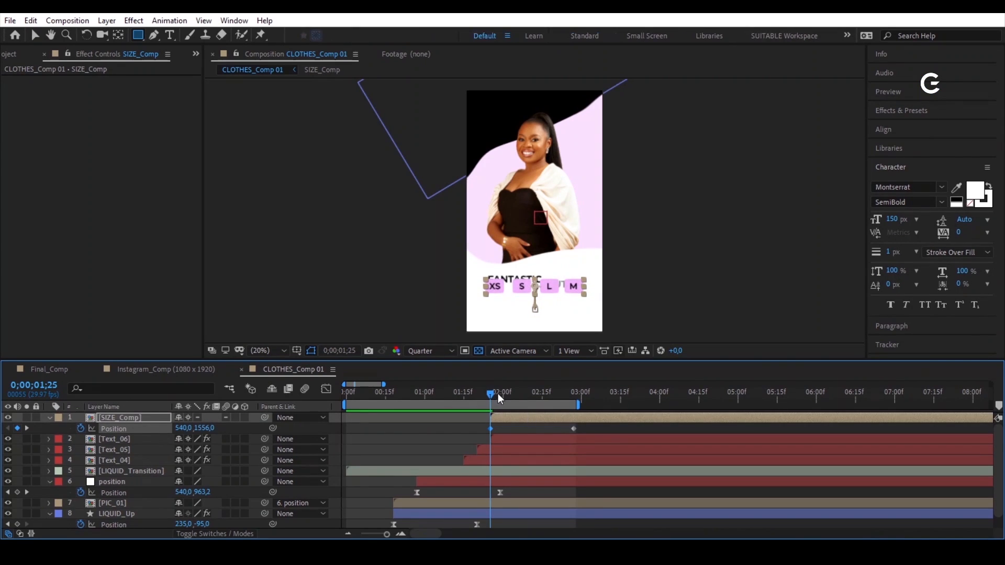
Step: Easy-ease both SIZE_Comp Position keyframes and shape their speed graph into an early peak with a long slow-down
left_click_drag(494, 394, 471, 431)
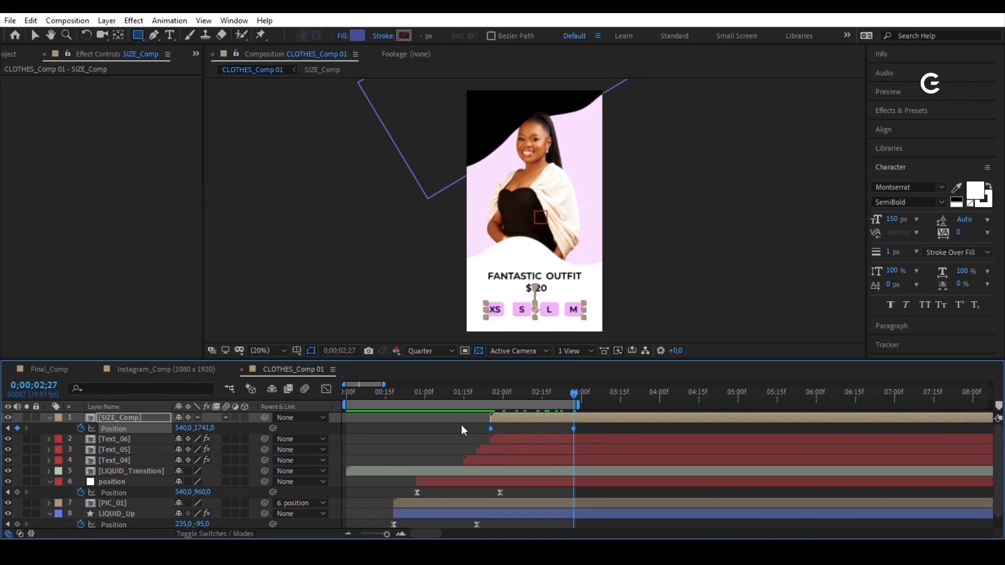
left_click(326, 389)
left_click_drag(583, 489, 491, 502)
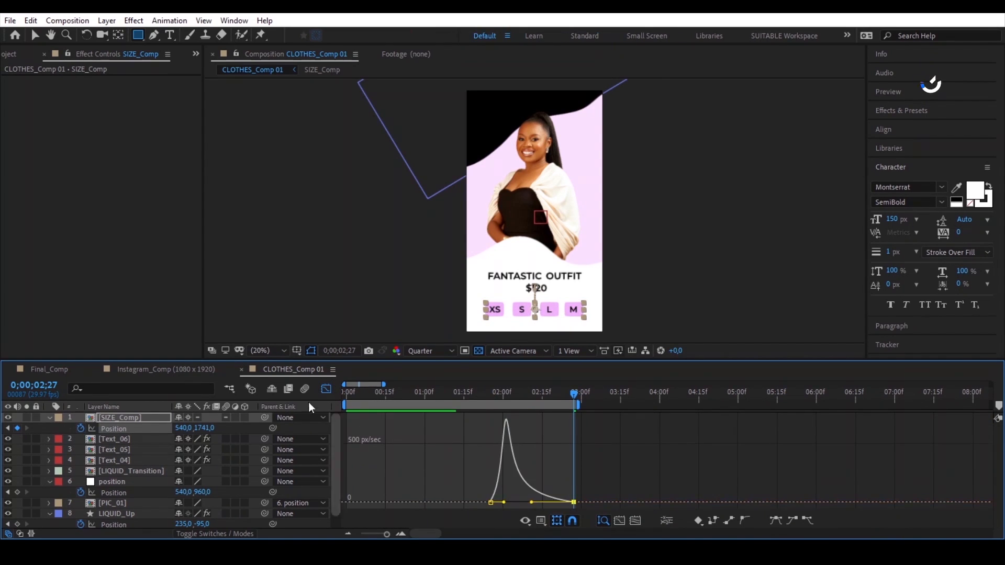
left_click(326, 390)
left_click(584, 429)
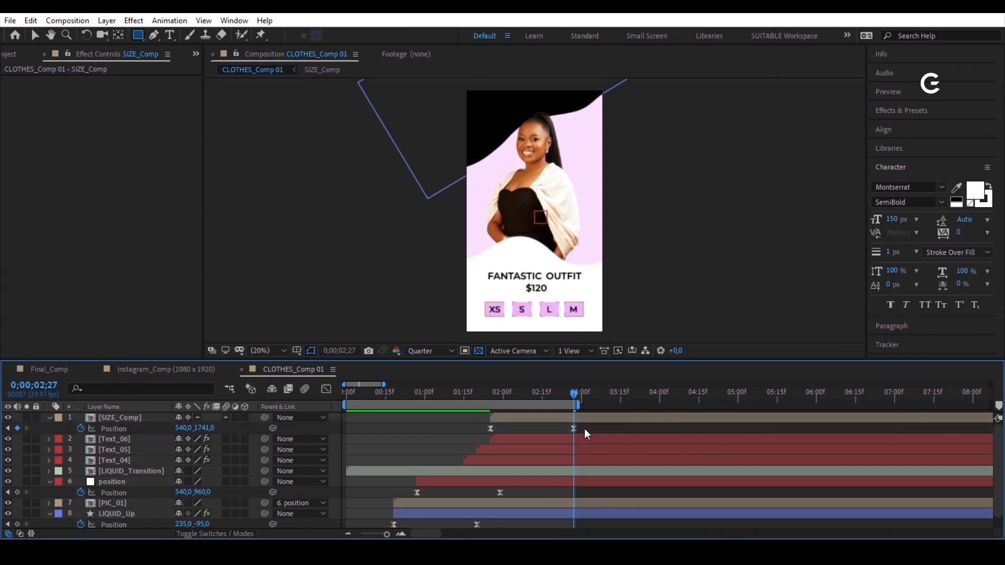
Step: Keyframe SIZE_Comp's Opacity from 0% at 0;00;01;25 to 100% at 0;00;02;05
left_click_drag(572, 393, 489, 424)
left_click(506, 419)
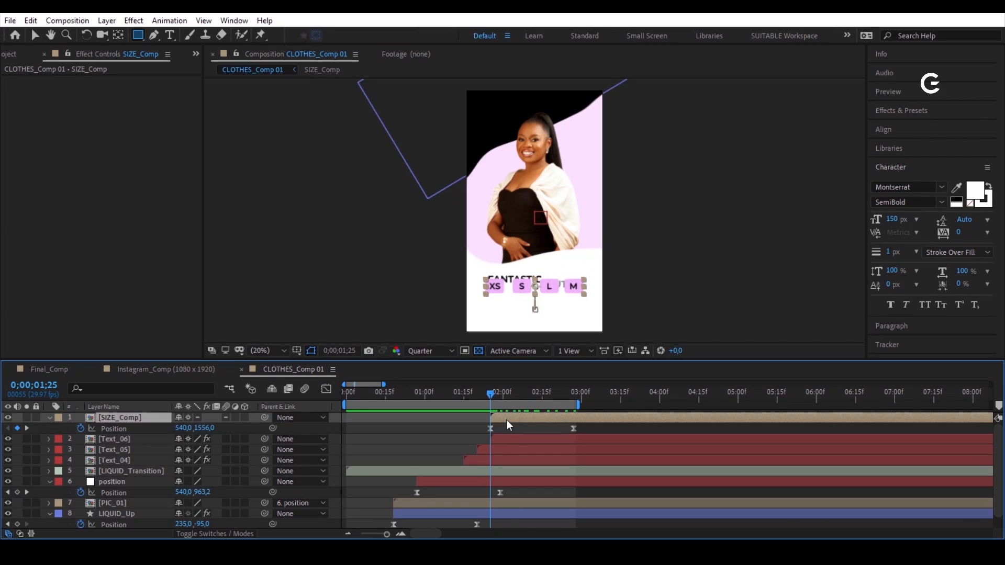
key("shift+t")
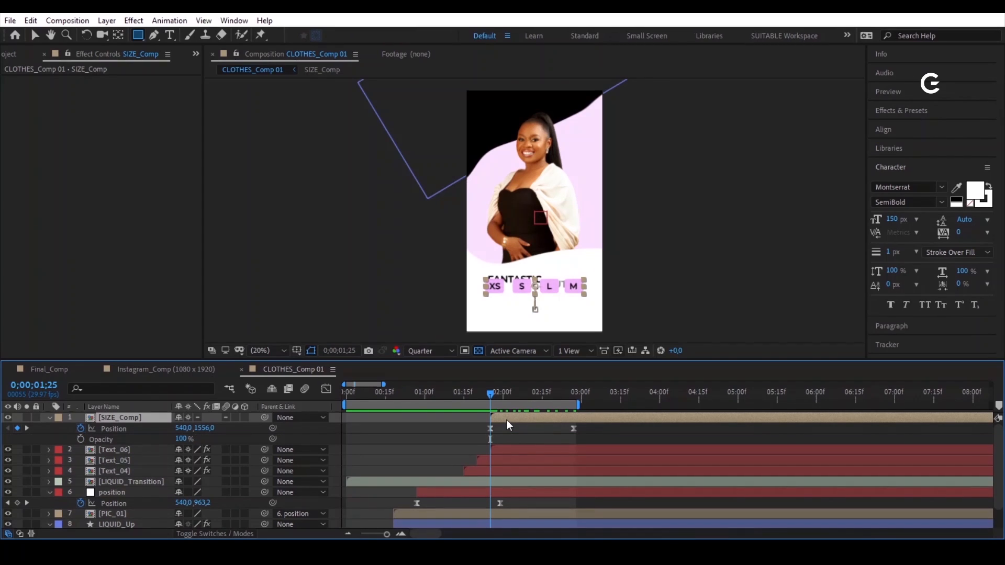
left_click(81, 440)
left_click_drag(500, 396, 517, 394)
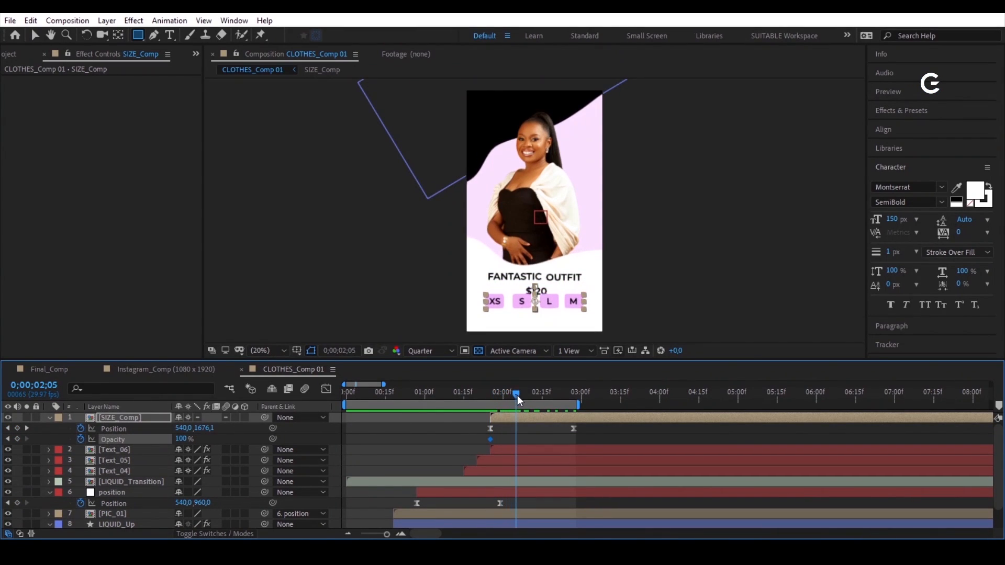
left_click(17, 439)
left_click_drag(499, 397, 491, 398)
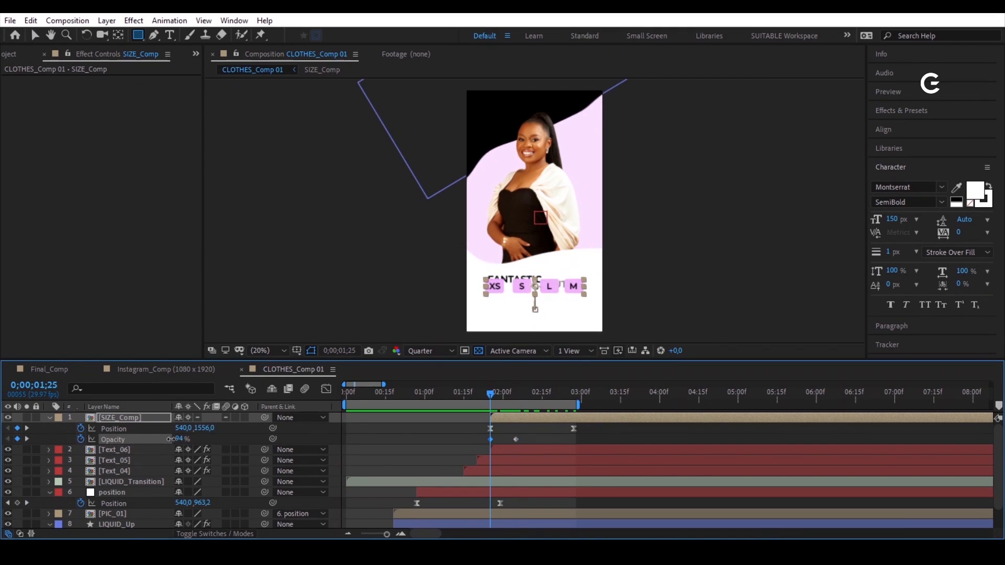
left_click_drag(179, 439, 52, 440)
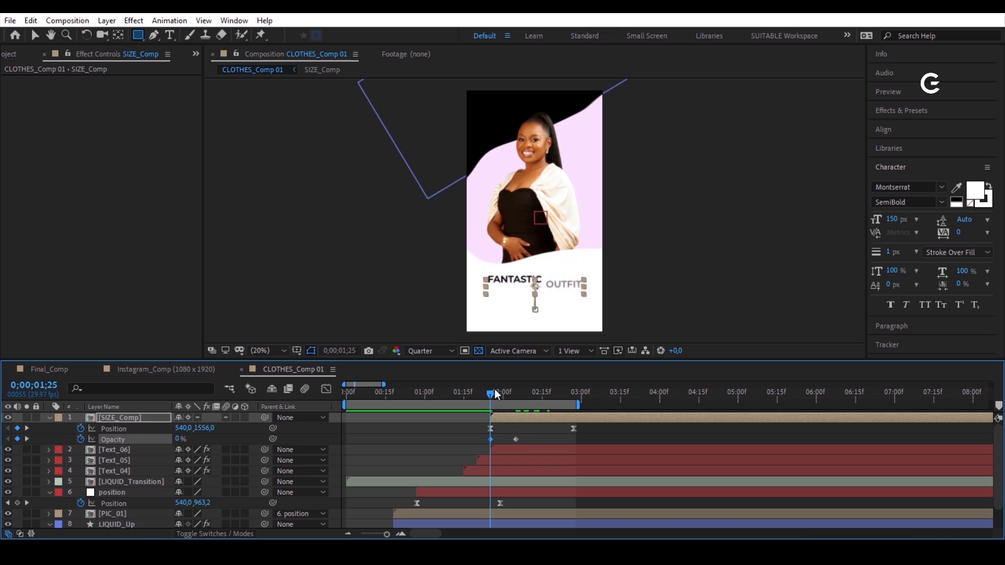
Step: Draw a rectangular mask on the SIZE_Comp layer around the XS box at 0;00;02;27
left_click_drag(492, 391, 570, 416)
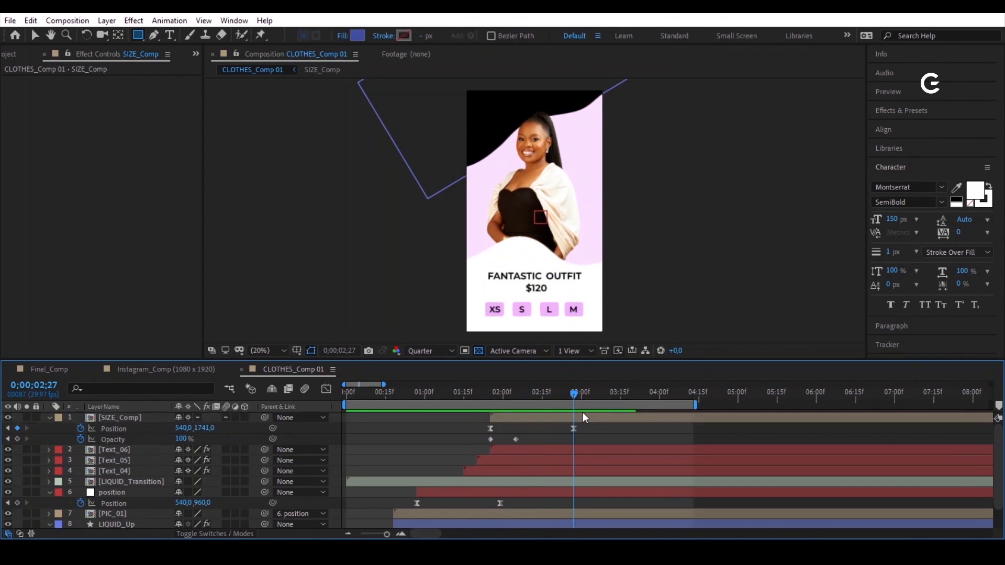
left_click(583, 414)
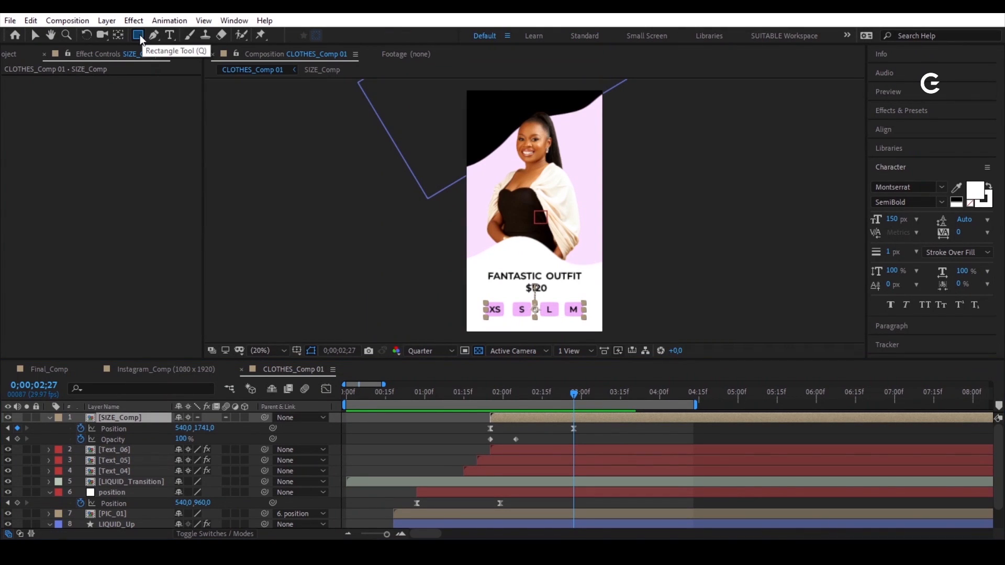
scroll(522, 192, "up", 2)
left_click_drag(523, 192, 507, 157)
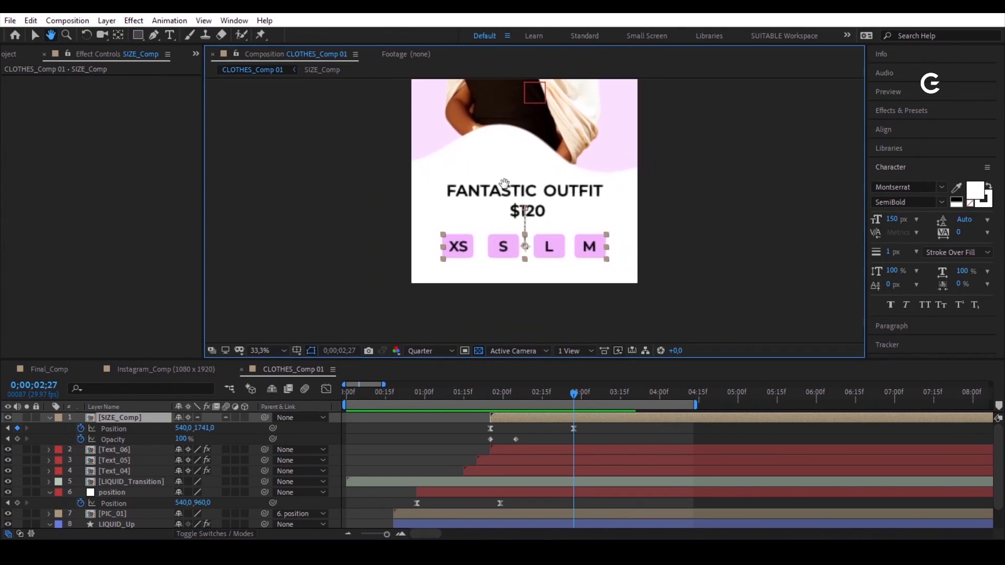
left_click_drag(448, 243, 477, 263)
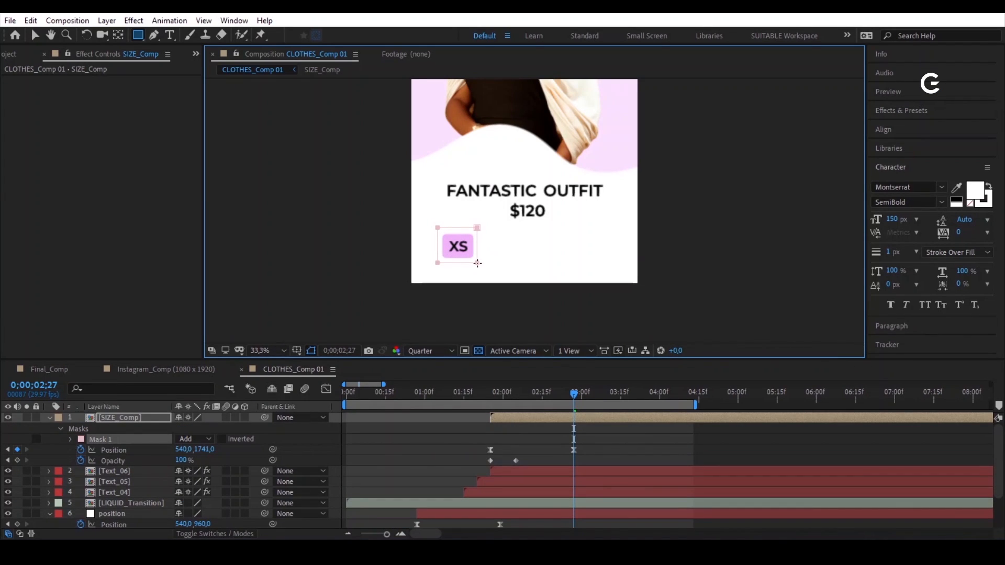
Step: Duplicate the masked SIZE_Comp layer and switch to the Selection tool
left_click(573, 425)
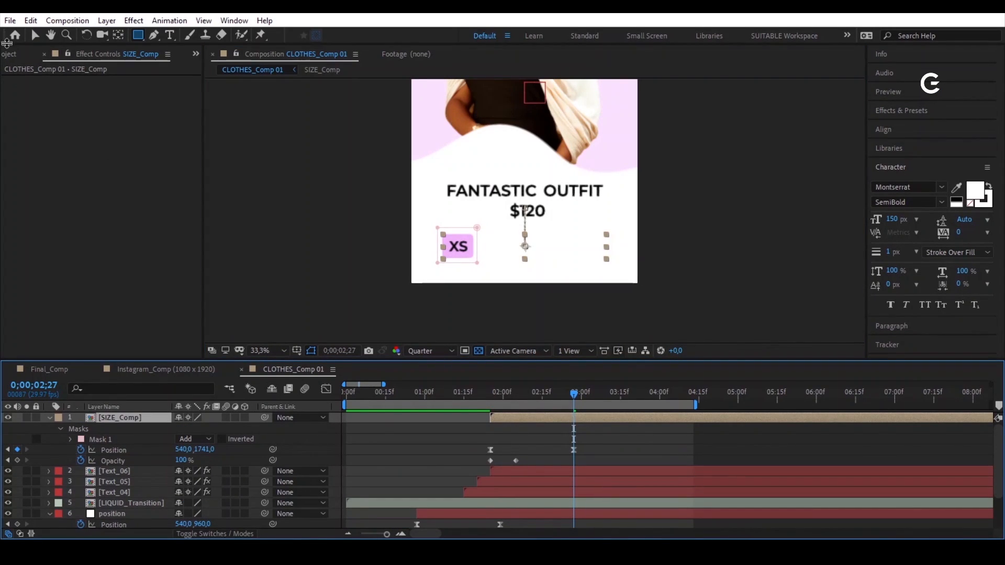
left_click(30, 20)
left_click(178, 181)
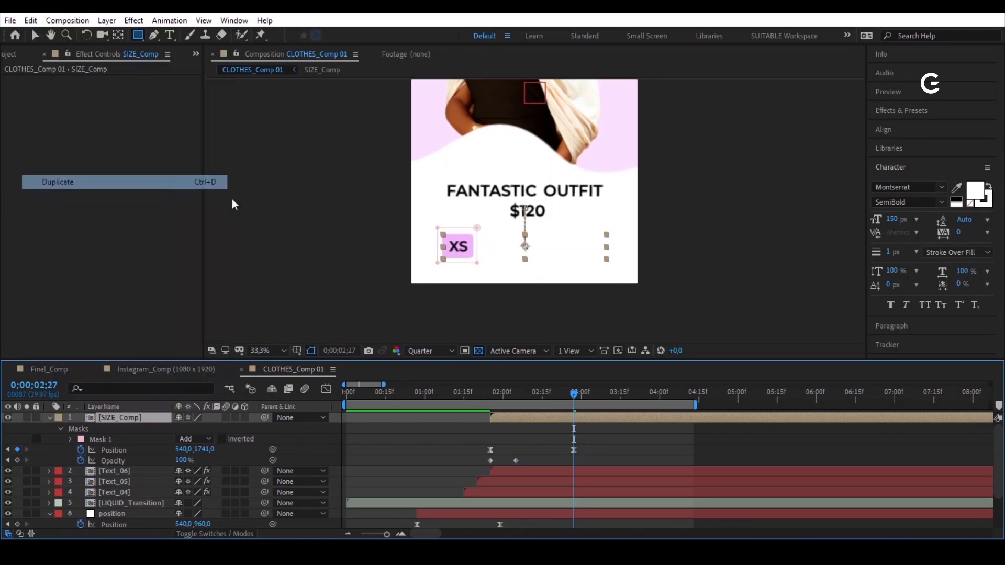
key("v")
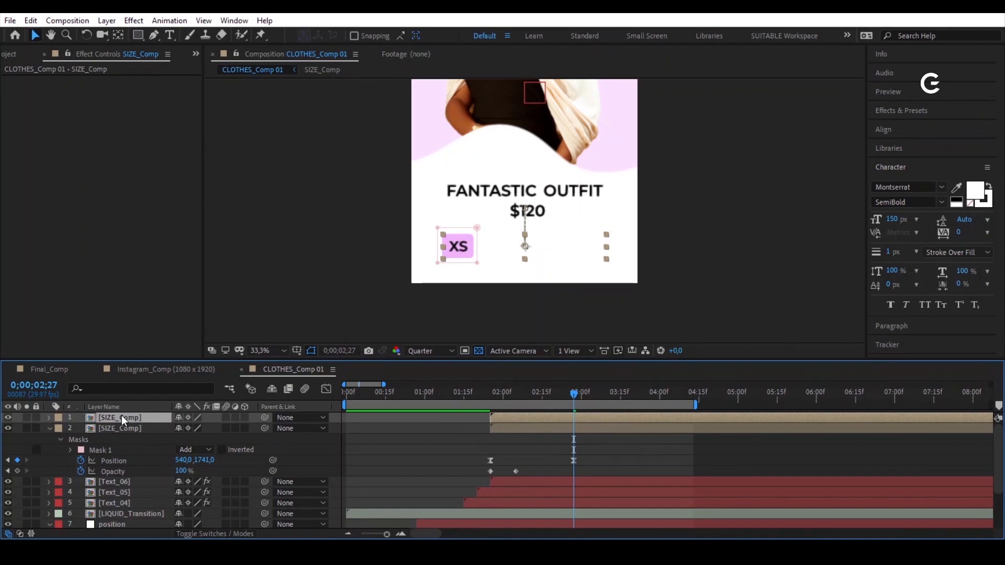
Step: Shift the duplicate's mask onto the S box, and keep duplicating SIZE_Comp to mask the L and M boxes on their own layers
key("m")
left_click_drag(480, 253, 521, 250)
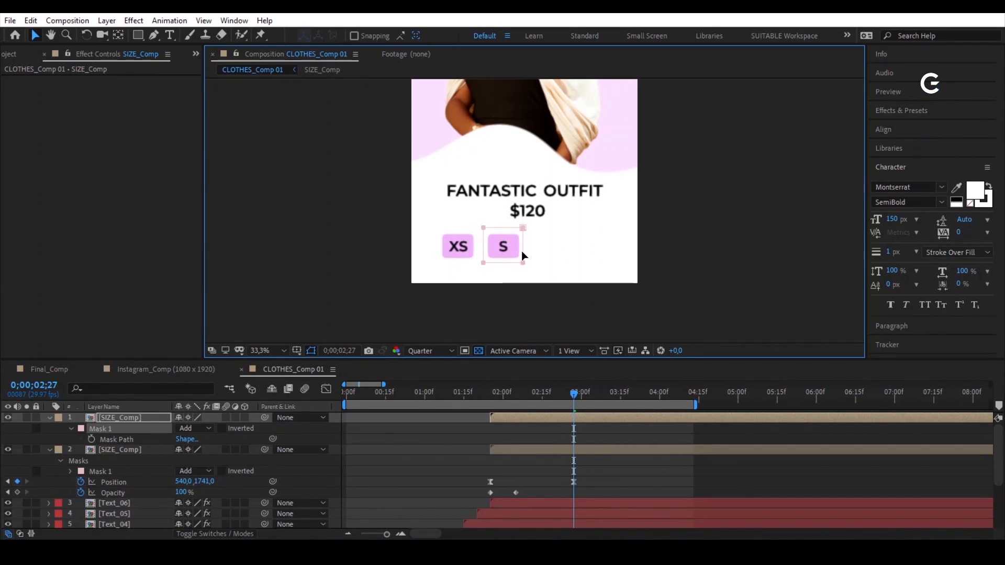
key("ctrl+d")
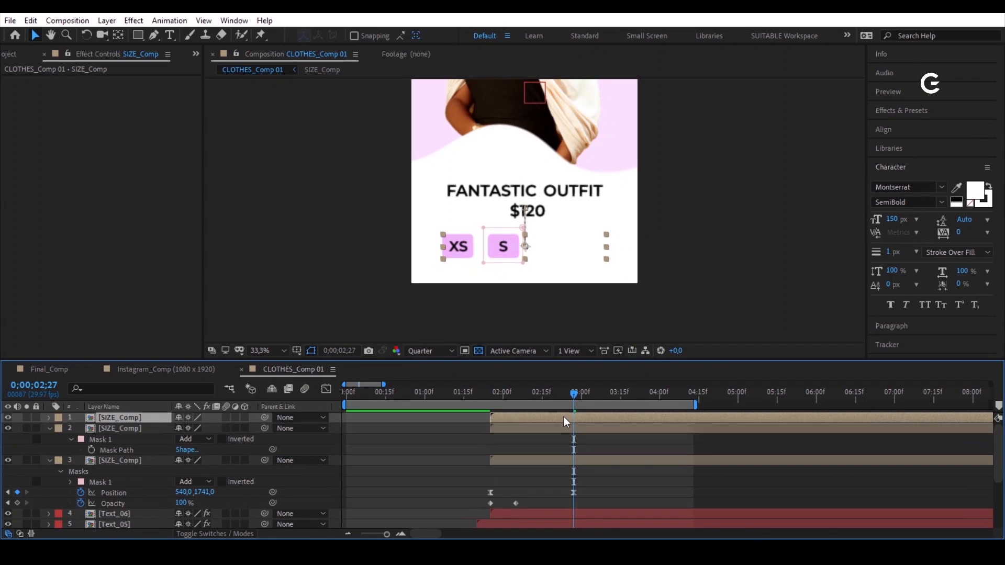
key("m")
left_click_drag(521, 247, 610, 262)
key("ctrl+d")
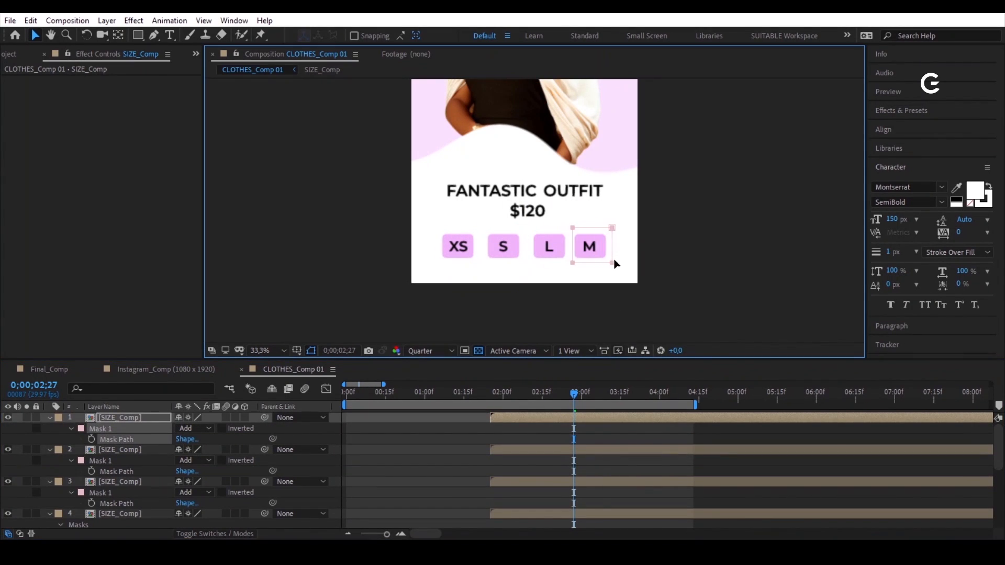
Step: Select all four SIZE_Comp layers, collapse their properties and set their label color to Fuchsia
scroll(598, 447, "down", 2)
left_click(596, 448, "shift")
scroll(596, 448, "up", 2)
key("u")
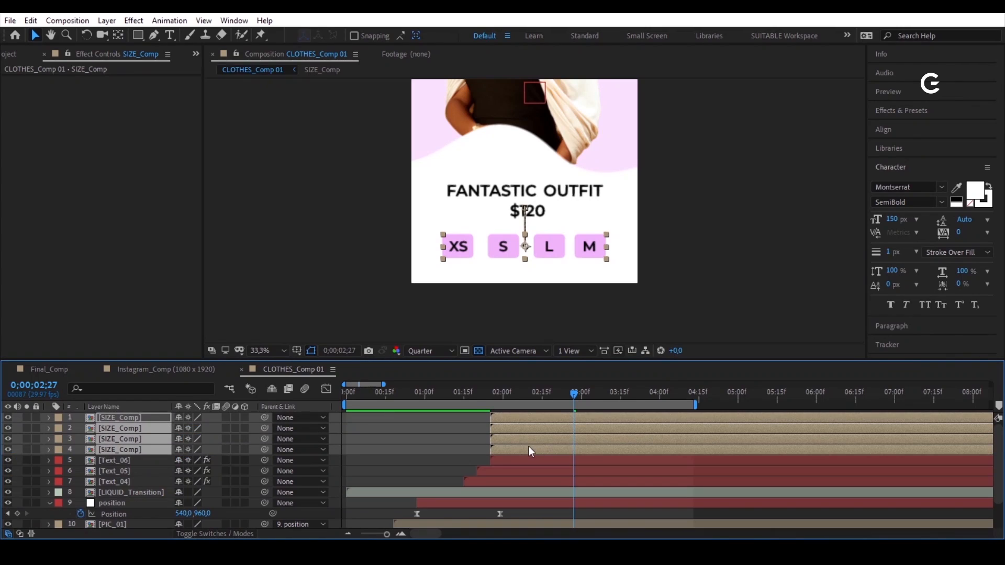
left_click(59, 448)
left_click(131, 403)
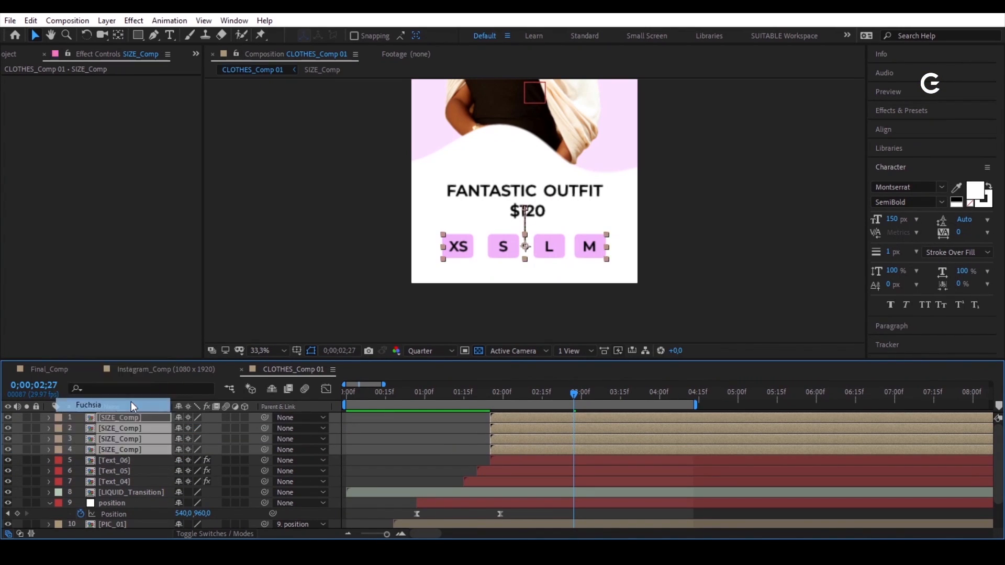
Step: Trim the out points of the four SIZE_Comp layers to 0;00;02;00
left_click(263, 350)
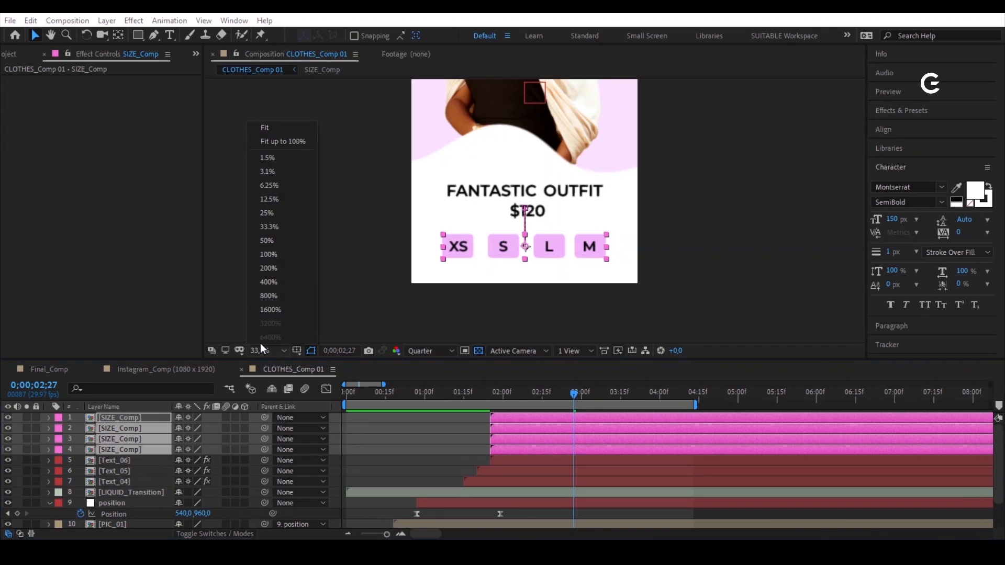
left_click(276, 142)
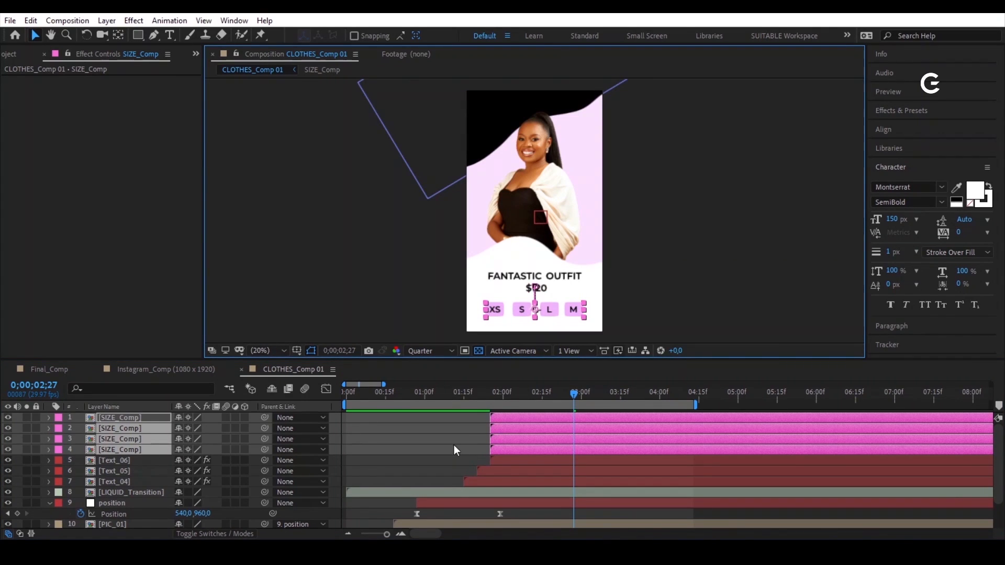
left_click_drag(563, 393, 490, 388)
key("Page_Down")
key("Page_Down")
key("Page_Down")
key("Page_Down")
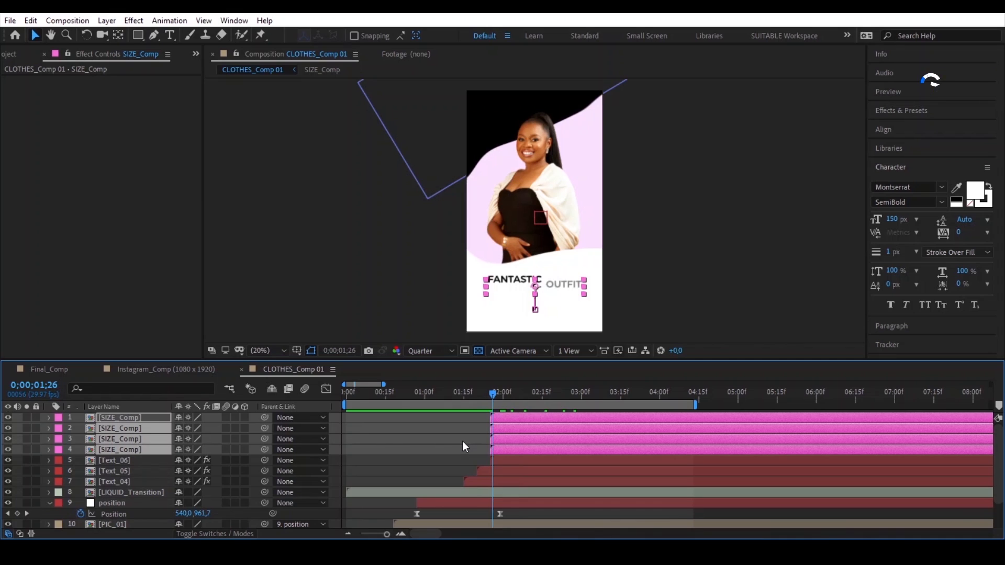
key("Page_Down")
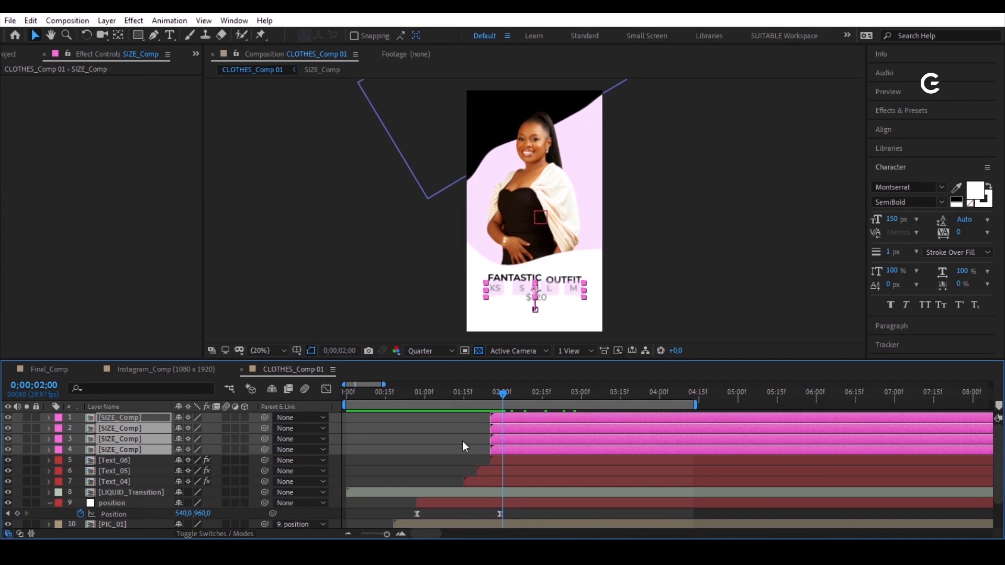
left_click(470, 430)
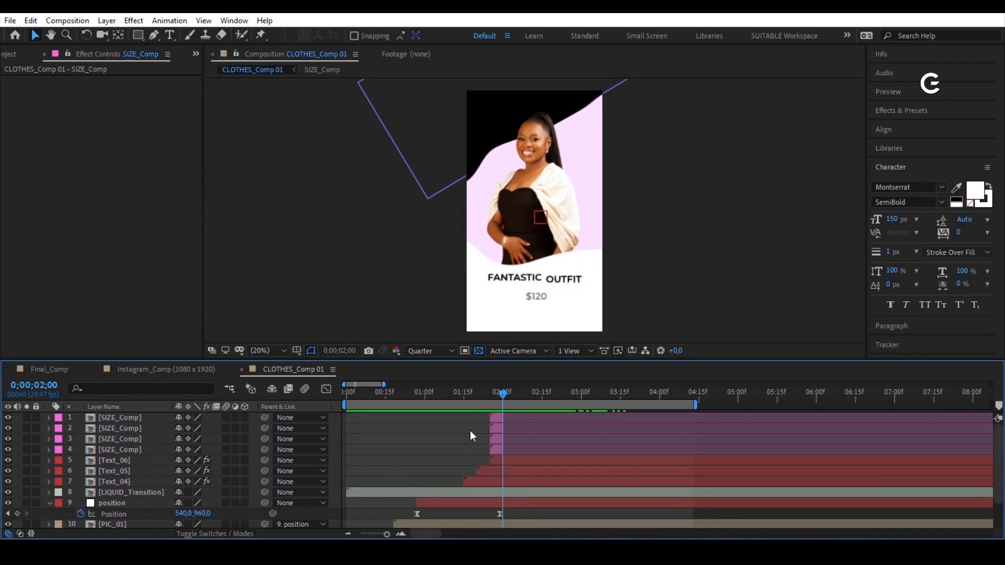
Step: Sequence the four trimmed SIZE_Comp layers one after another, starting from the bottom XS layer
left_click(503, 449)
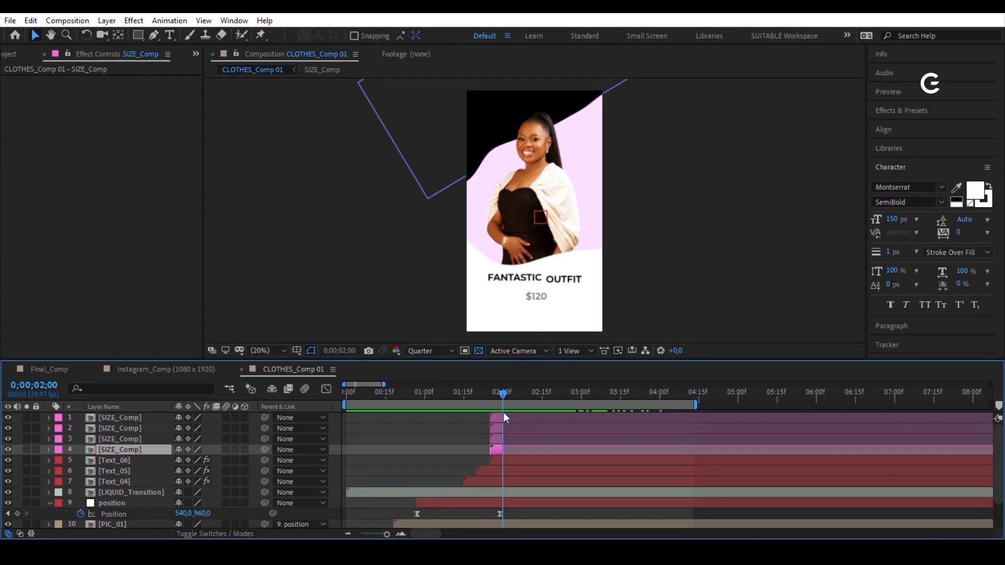
left_click(504, 414, "shift")
right_click(505, 413)
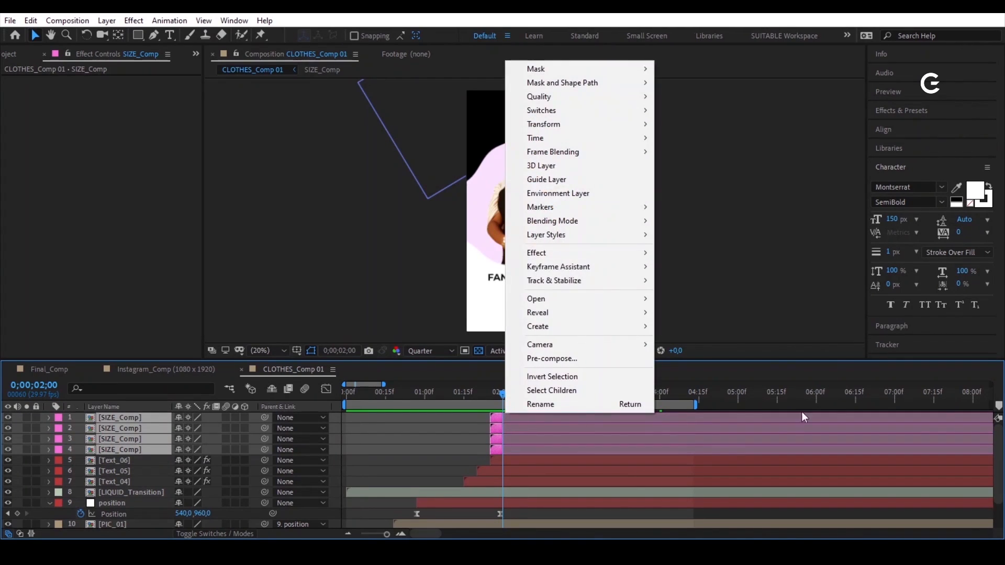
mouse_move(604, 265)
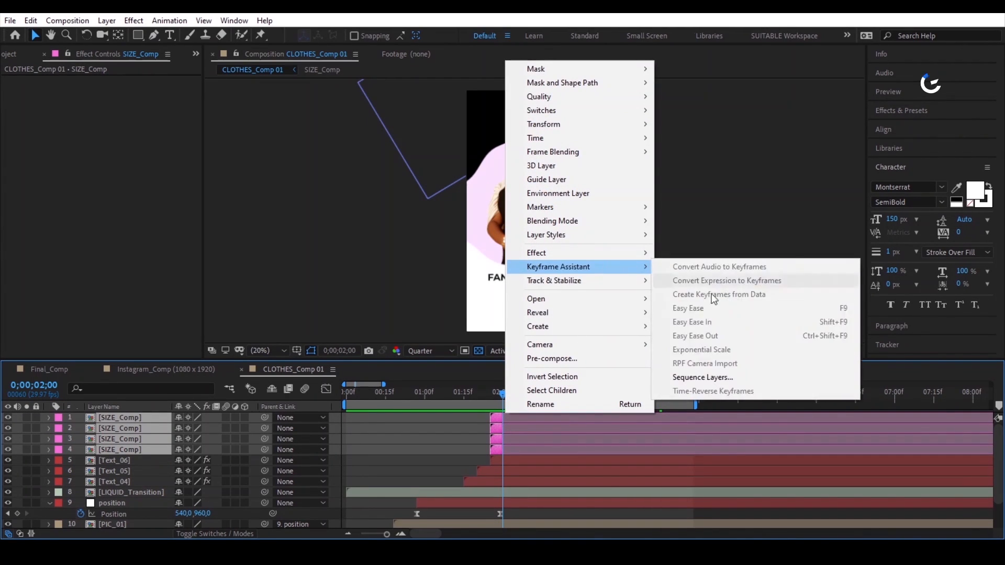
left_click(740, 376)
left_click(524, 311)
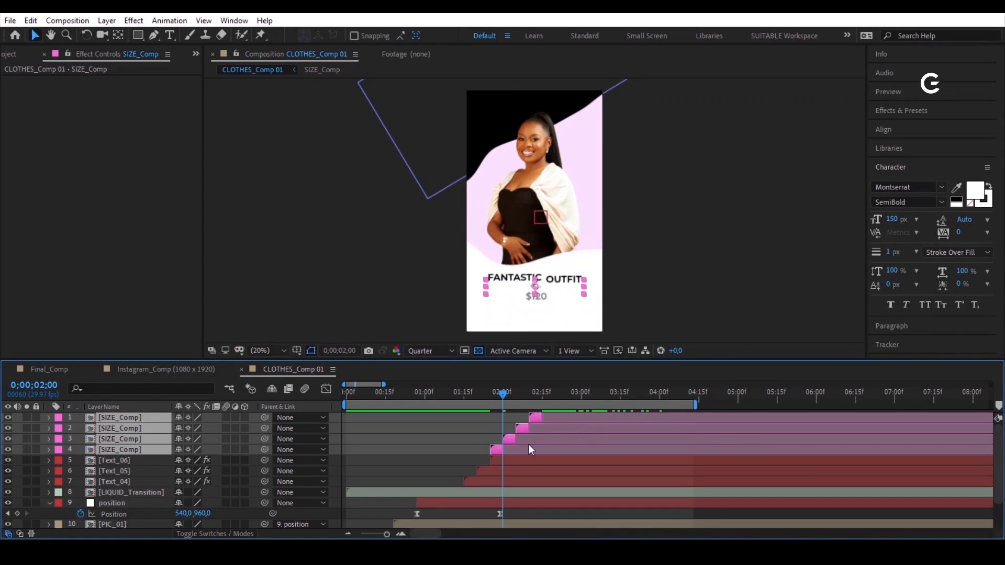
Step: Extend the out points of the staggered SIZE_Comp layers to their full length and preview the CLOTHES_Comp 01 animation
key("minus")
key("minus")
left_click_drag(416, 417, 948, 422)
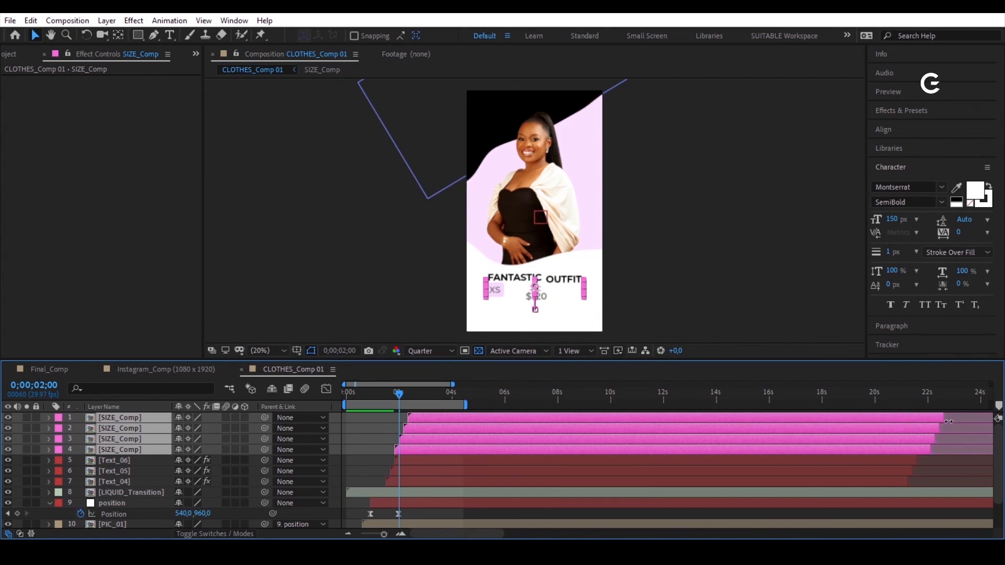
left_click(361, 438)
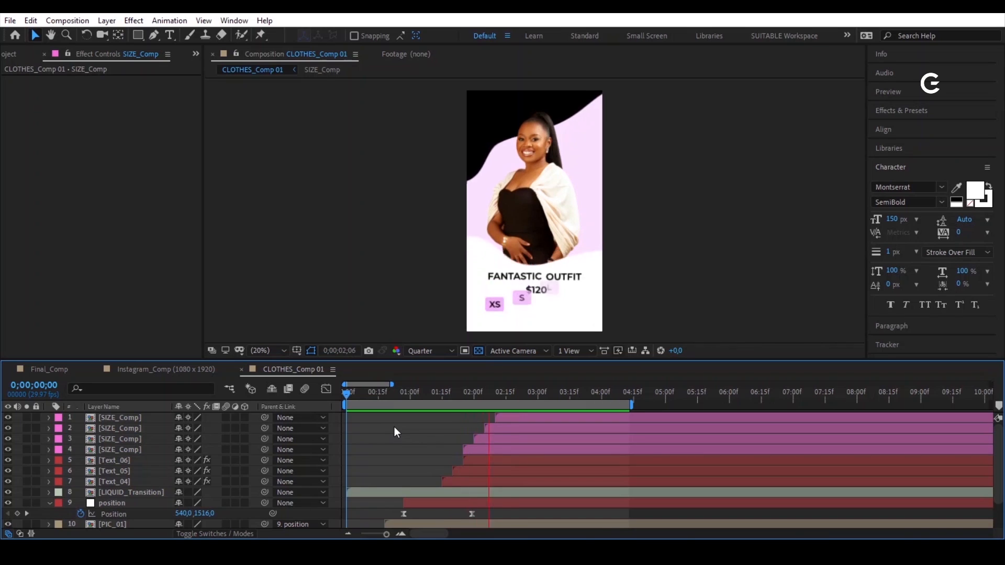
key("space")
left_click(564, 404)
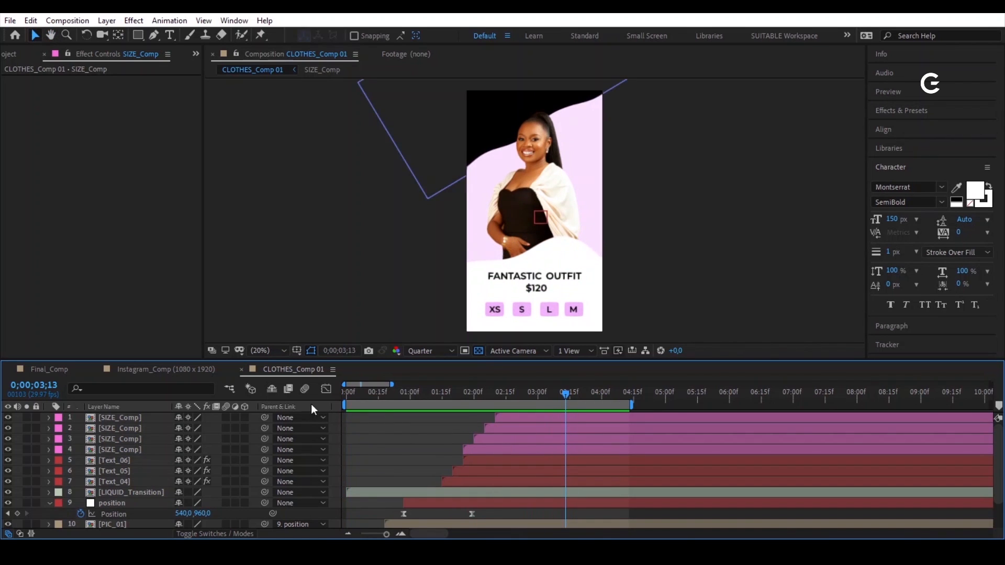
Step: Add CLOTHES_Comp 01 as the topmost layer of Instagram_Comp (1080 x 1920), starting at 0;00;03;01
left_click(180, 371)
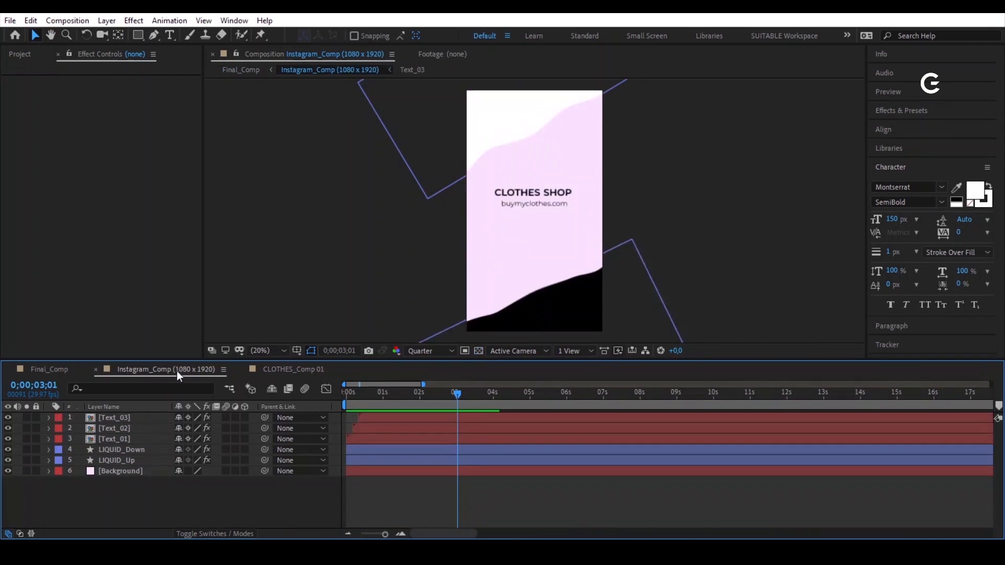
left_click(19, 56)
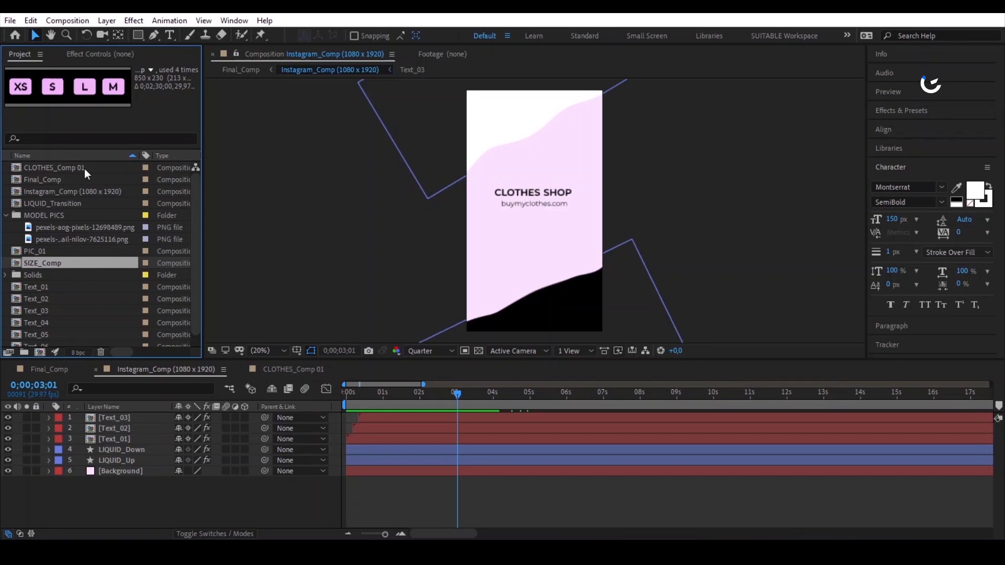
left_click_drag(84, 168, 147, 416)
left_click_drag(356, 416, 467, 422)
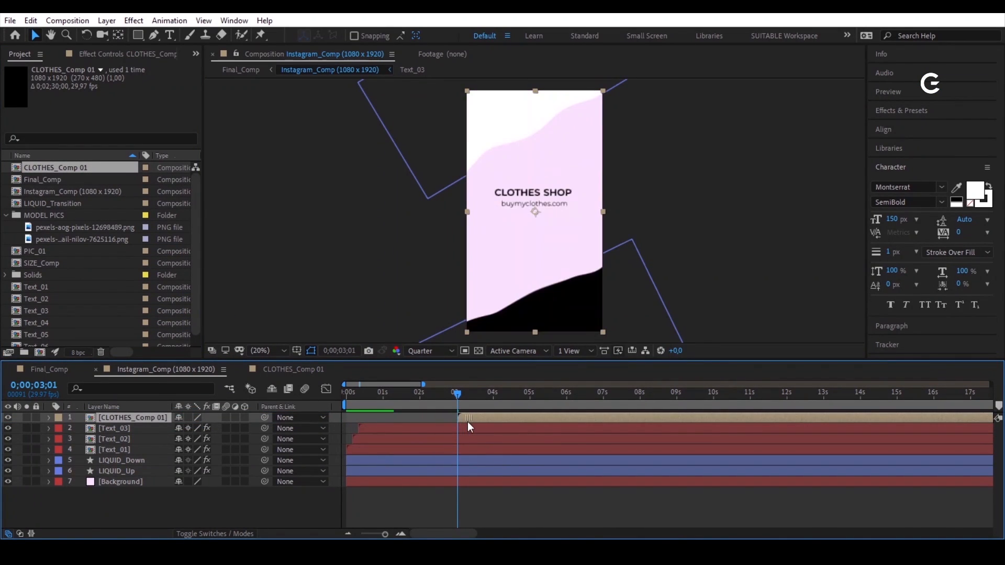
Step: Create an adjustment layer in Instagram_Comp and rename it Marker
right_click(228, 500)
mouse_move(366, 369)
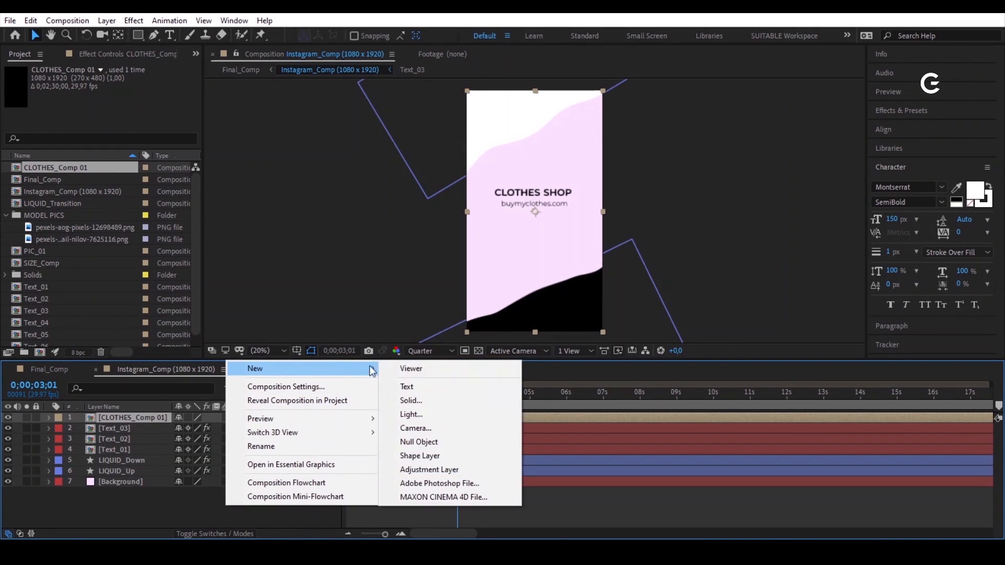
left_click(446, 469)
key("Return")
type("Marker")
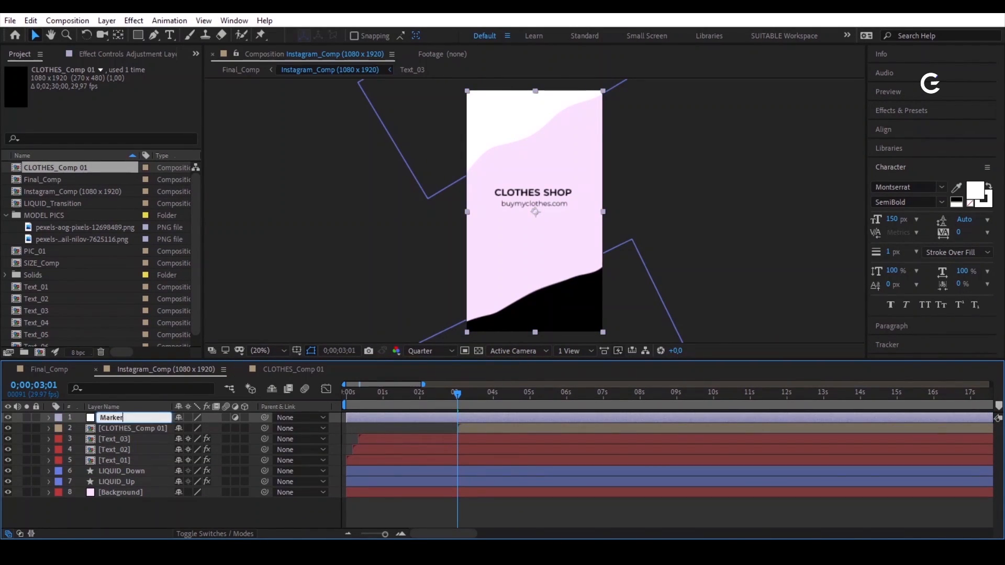
key("Return")
Step: Shorten the Marker layer to about one second starting at 0;00;03;01 and add a layer marker at its start
key("ctrl+shift+d")
key("Delete")
mouse_move(440, 418)
left_mouse_down()
mouse_move(552, 417)
mouse_move(492, 418)
left_mouse_up()
right_click(460, 418)
mouse_move(575, 211)
left_click(652, 212)
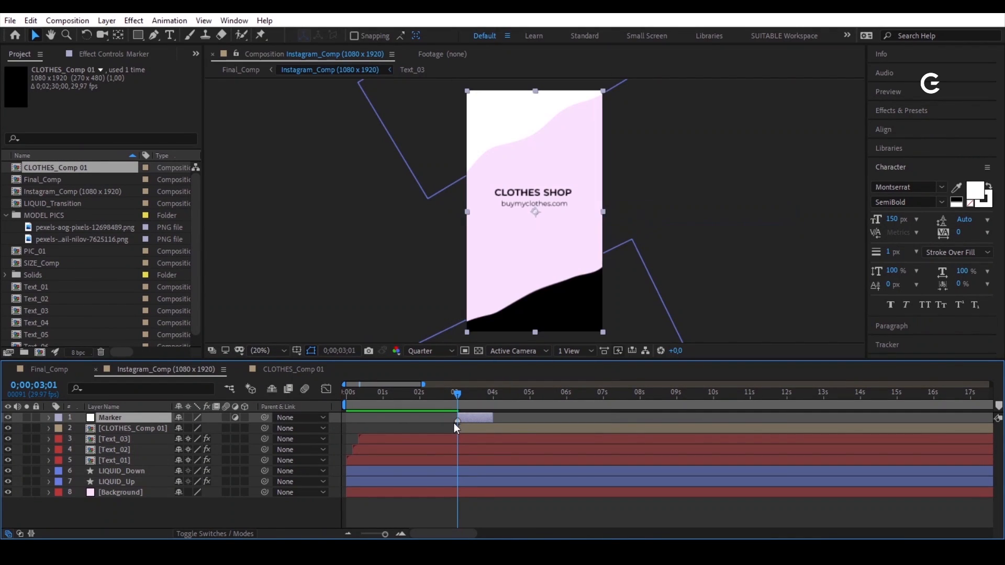
Step: Duplicate the Marker layer and move the copy to start at 0;00;07;29
left_click(441, 425)
mouse_move(454, 392)
left_mouse_down()
mouse_move(353, 406)
mouse_move(652, 426)
left_mouse_up()
left_click(654, 429)
left_click(472, 414)
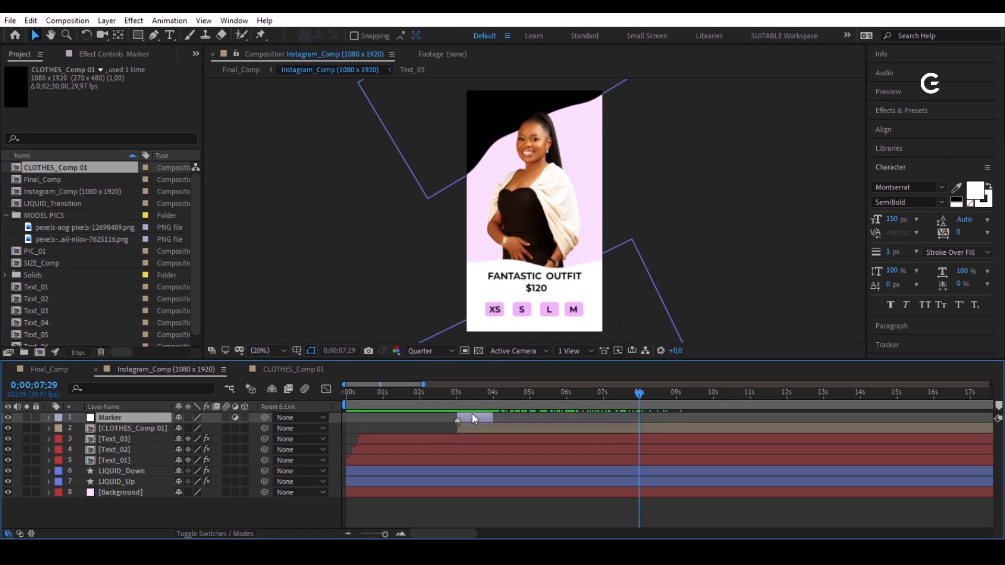
key("ctrl+d")
left_click_drag(476, 417, 645, 441)
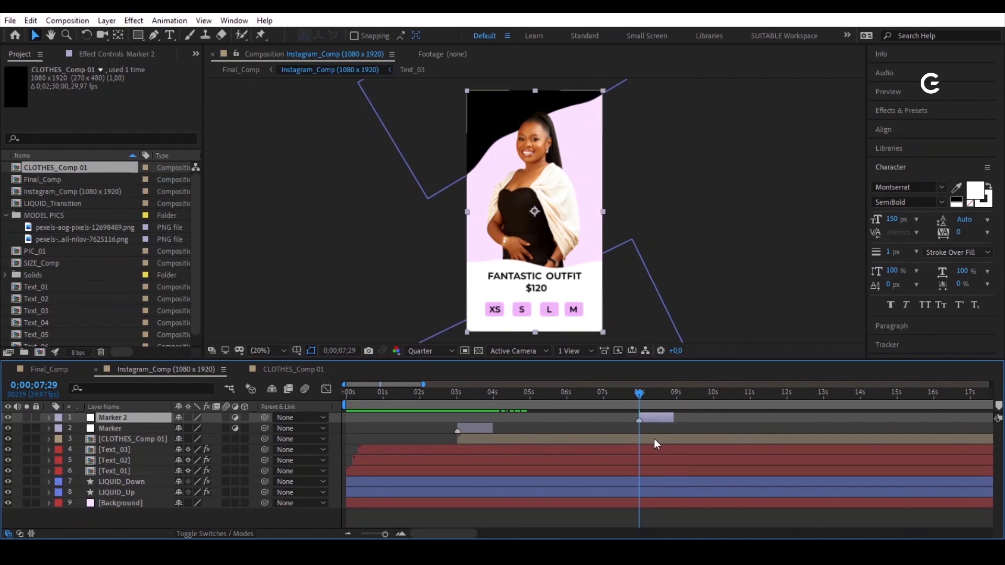
Step: Reveal the CLOTHES_Comp 01 layer's source in the project and duplicate that composition
left_click(654, 438)
right_click(656, 438)
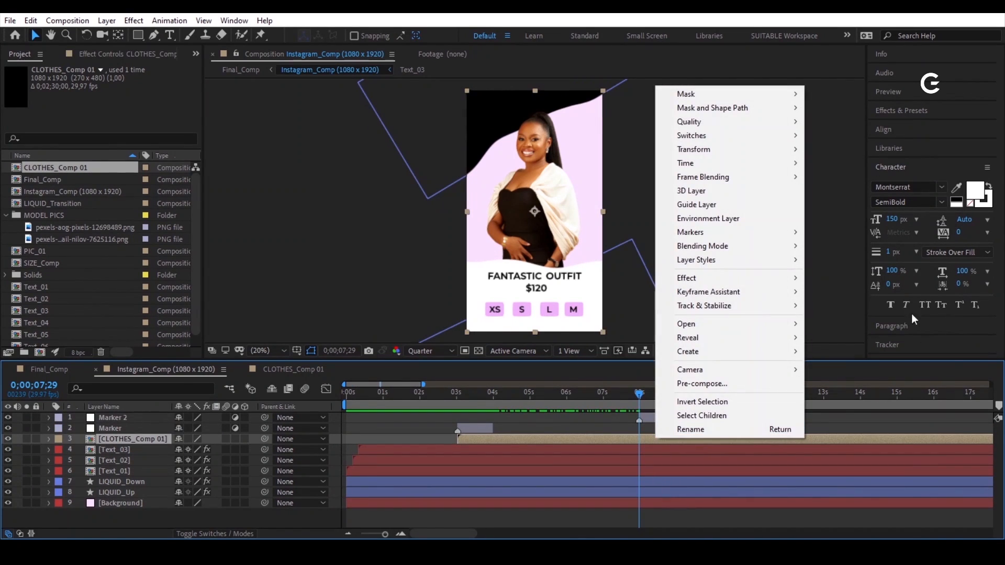
mouse_move(784, 337)
left_click(858, 352)
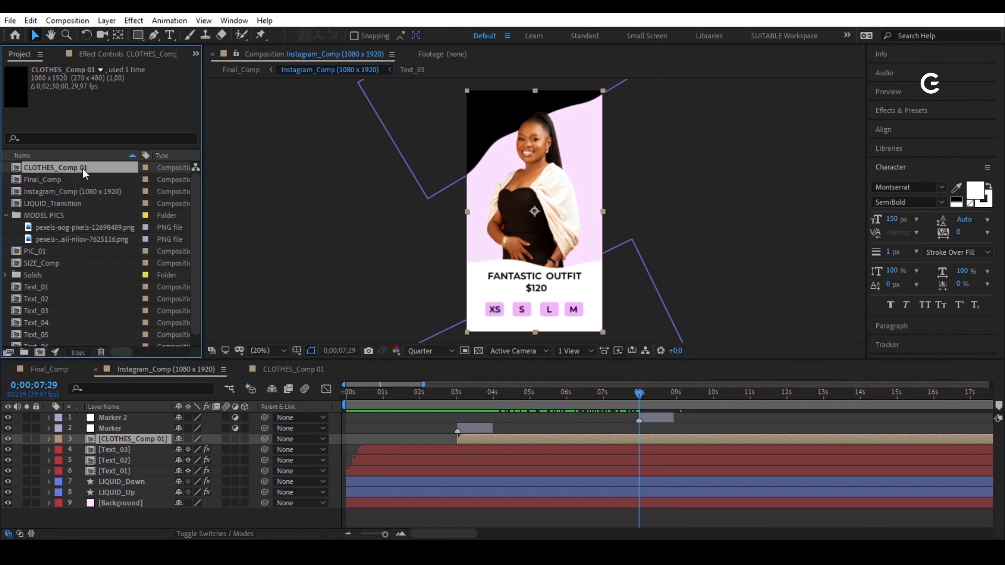
key("ctrl+d")
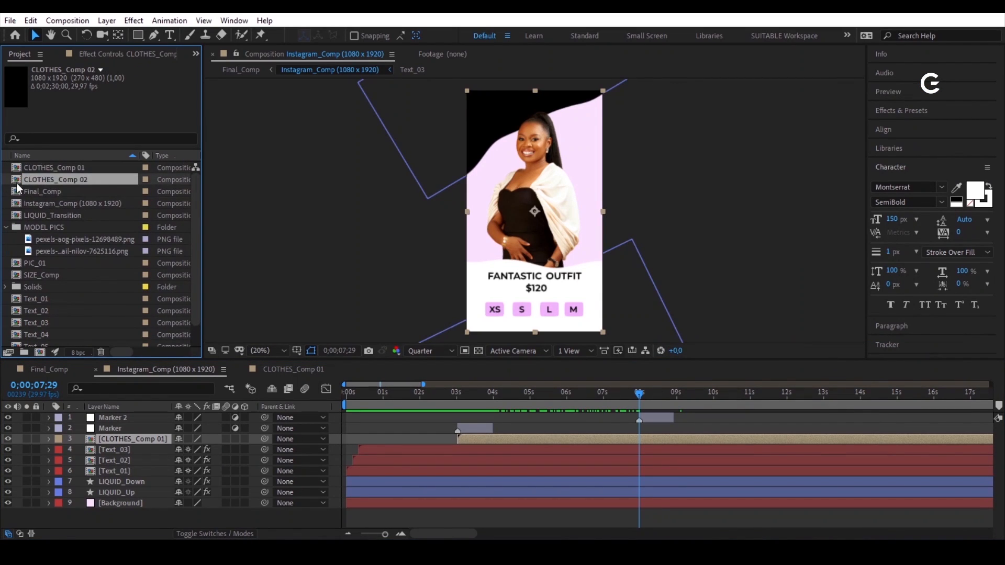
Step: Place CLOTHES_Comp 02 above CLOTHES_Comp 01 in the timeline, starting at 0;00;07;29, and move the current time to 0;00;09;17
left_click_drag(18, 182, 656, 438)
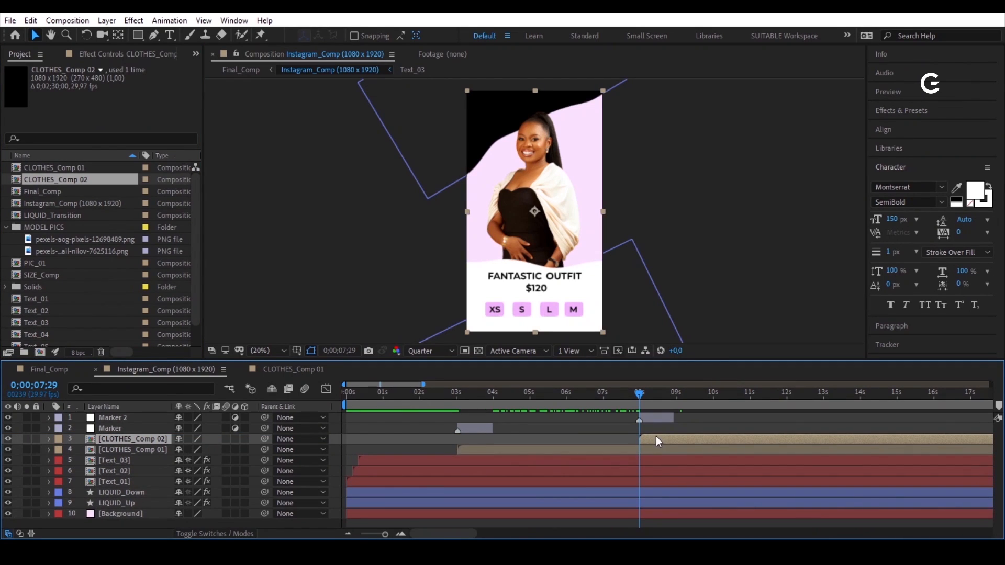
left_click_drag(640, 394, 704, 414)
left_click(724, 428)
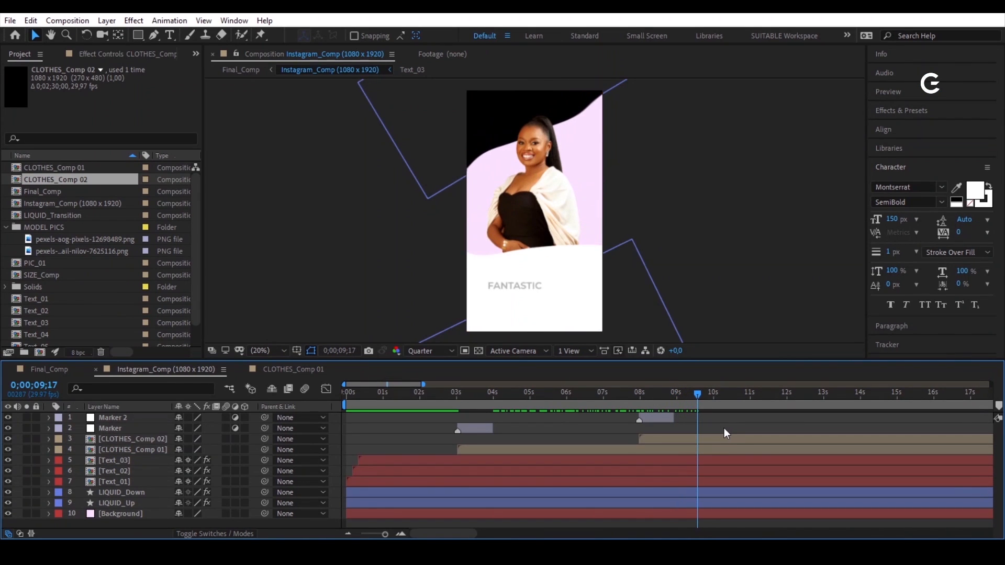
Step: Open CLOTHES_Comp 02, reveal its PIC_01 layer's source in the project and duplicate that composition
double_click(735, 438)
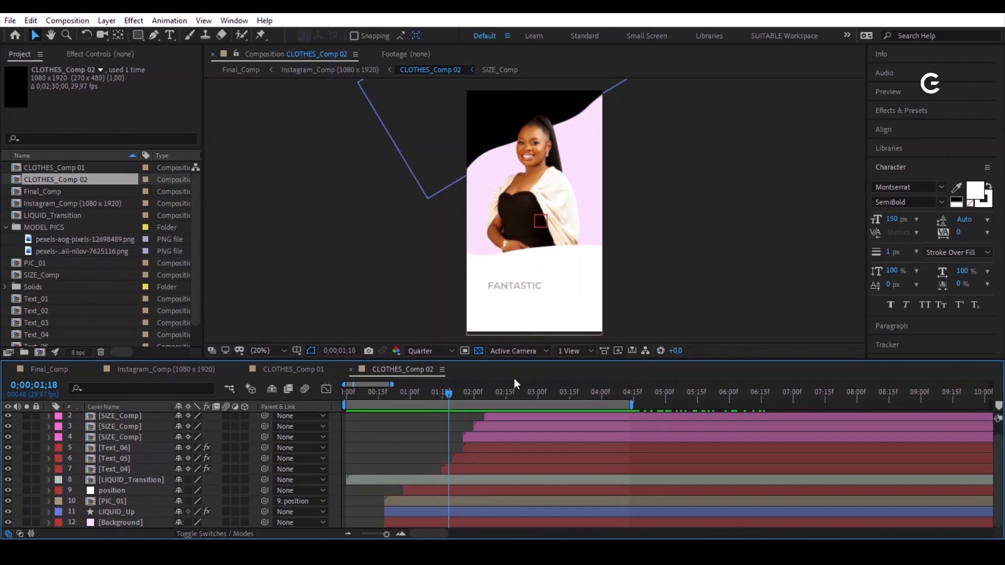
left_click(472, 503)
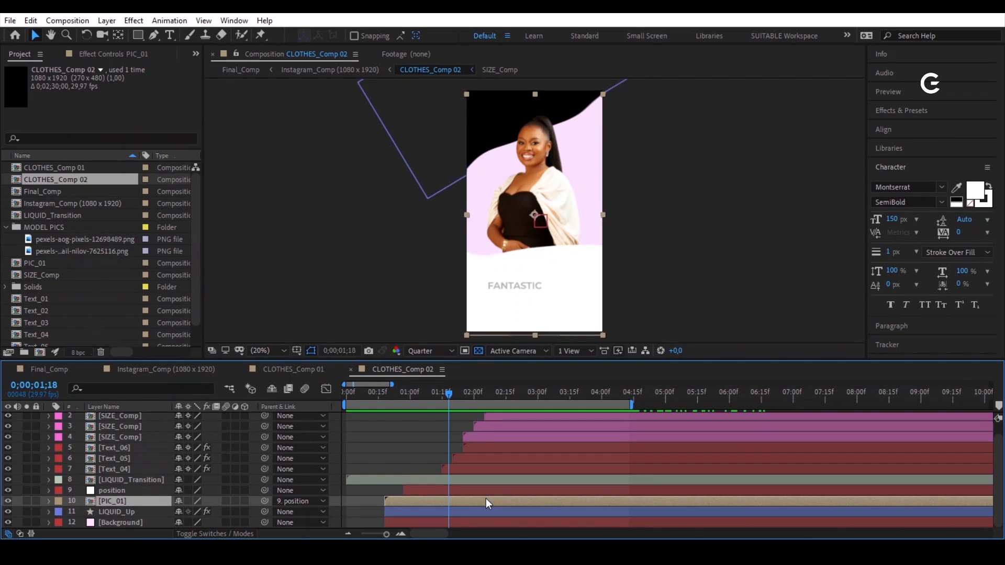
right_click(486, 501)
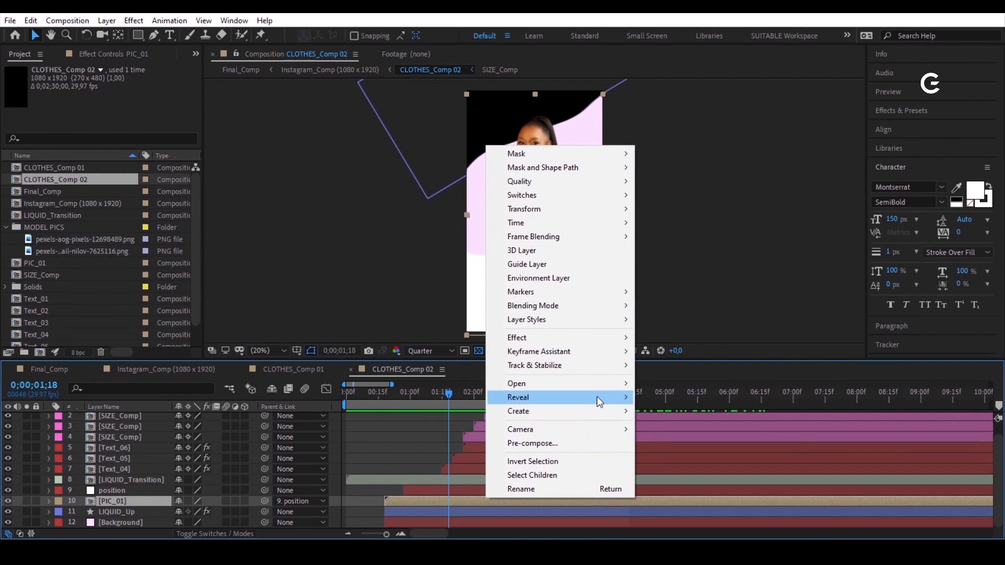
mouse_move(597, 396)
left_click(673, 410)
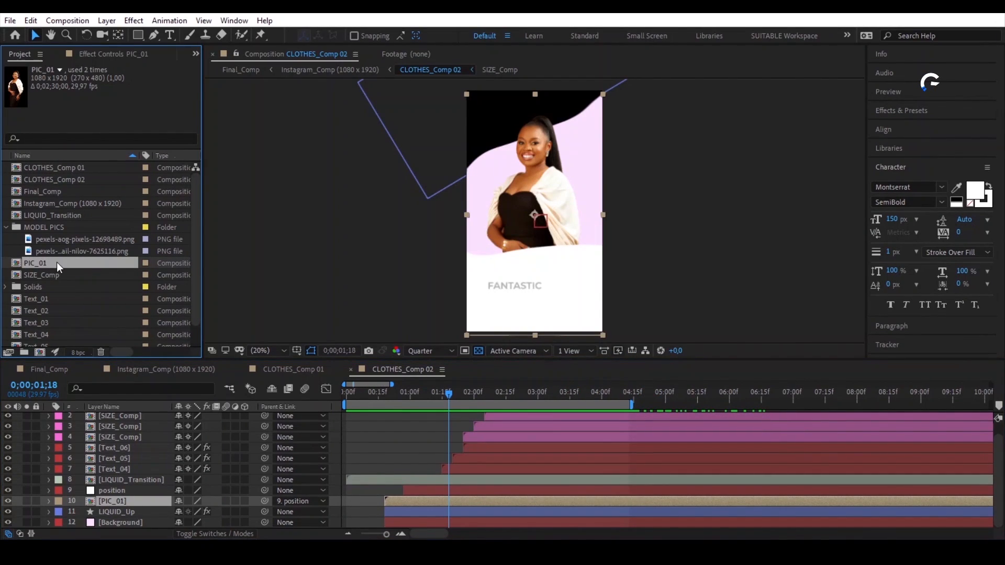
key("ctrl+d")
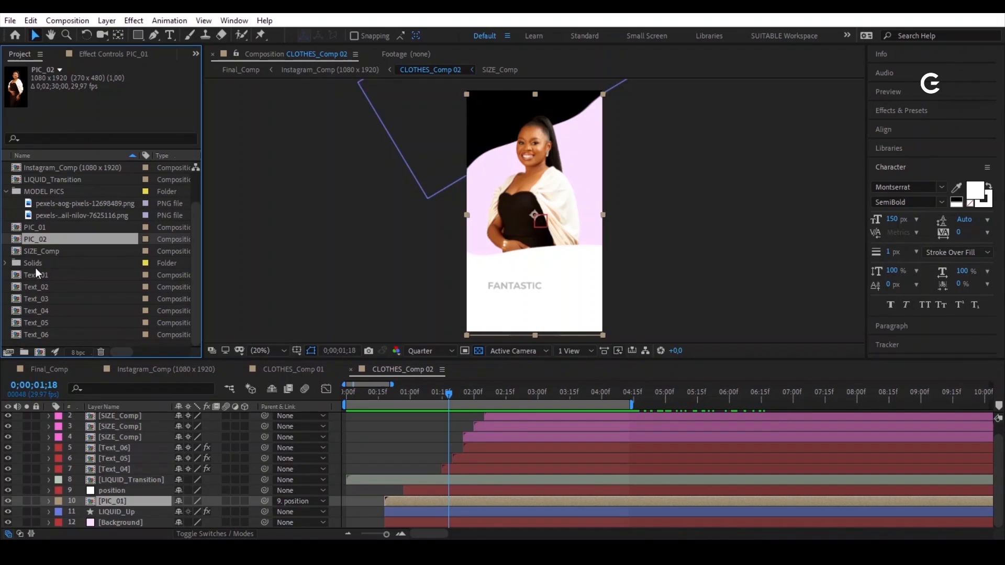
Step: Add PIC_02 above PIC_01 in the CLOTHES_Comp 02 timeline, starting at the same time as PIC_01, and open it
left_click_drag(79, 284, 385, 495)
double_click(404, 499)
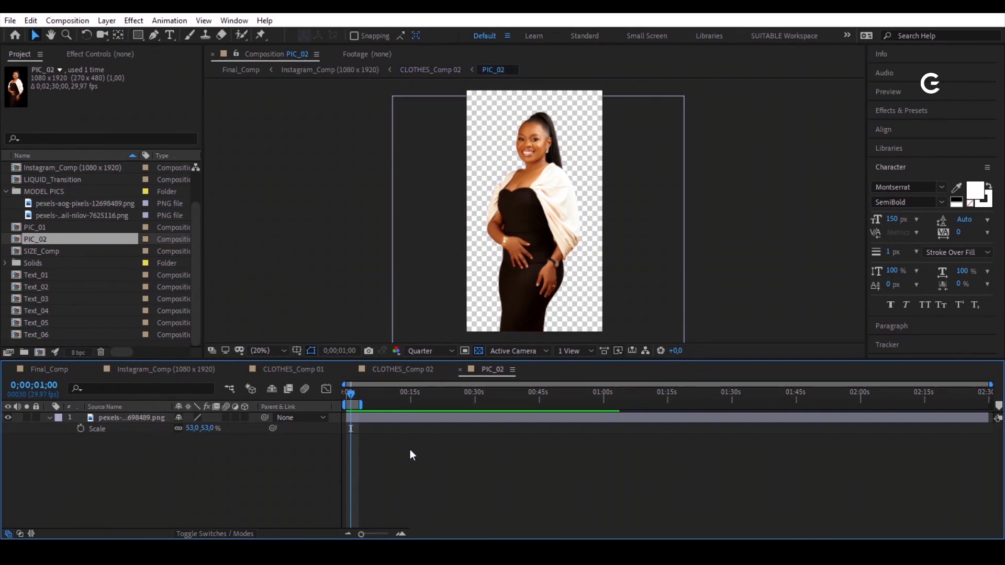
Step: Replace the model image in PIC_02 with pexels-mikhail-nilov-7625116.png scaled to 34%, deleting the old image layer
left_click(395, 417)
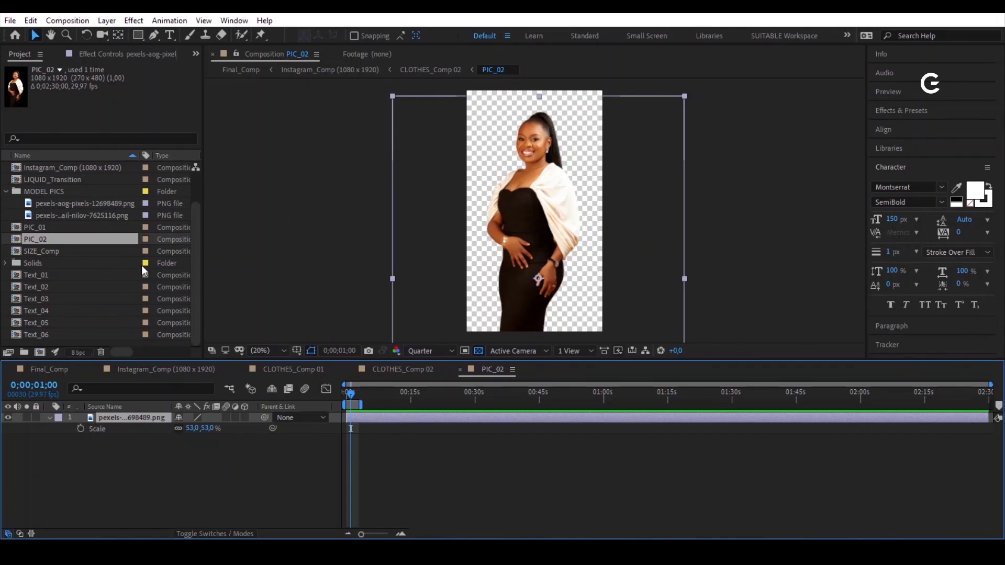
left_click(86, 214)
left_click_drag(31, 218, 130, 413)
left_click_drag(196, 428, 153, 428)
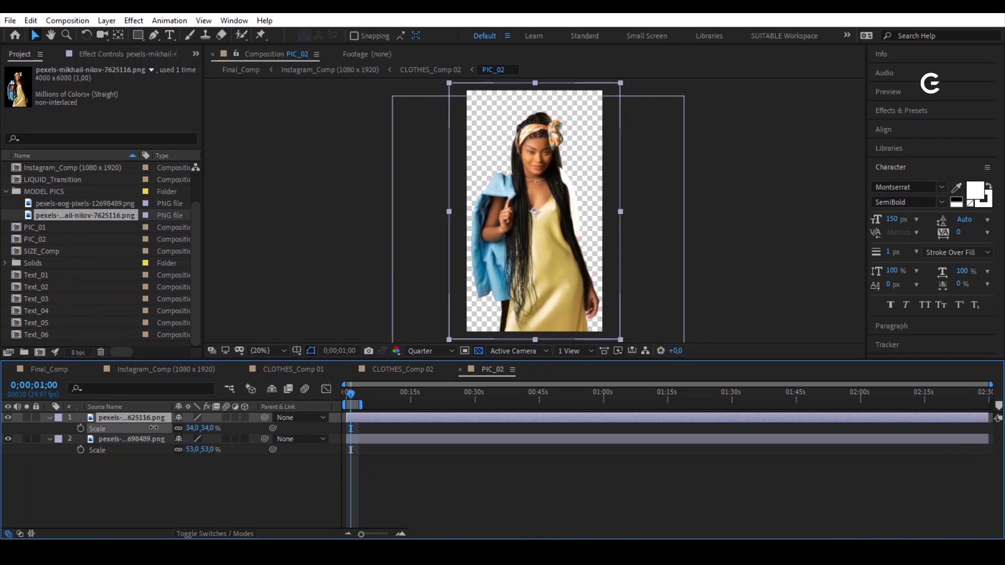
left_click(121, 440)
key("Delete")
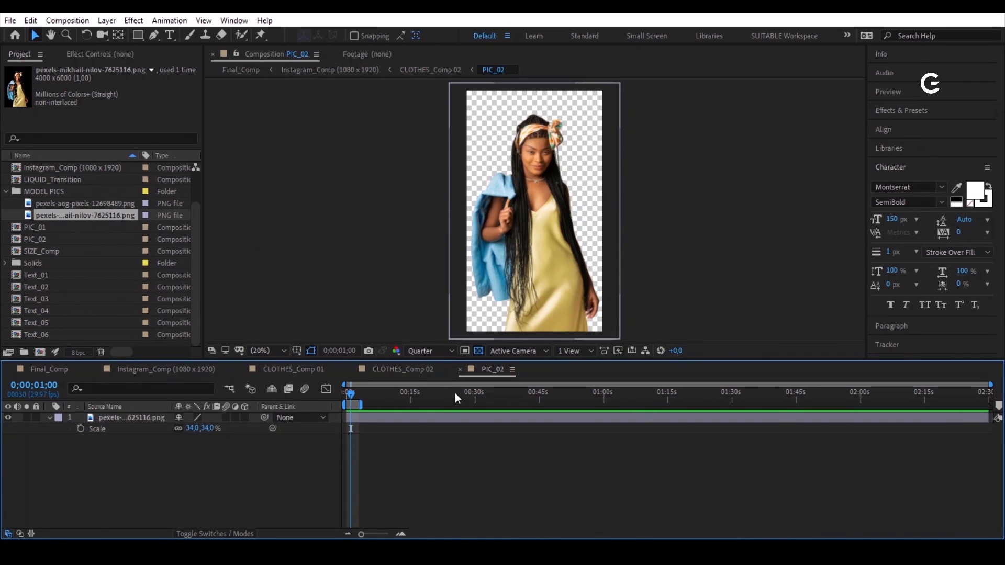
Step: Return to CLOTHES_Comp 02 and scrub through the timeline to check how the new model picture moves
left_click(410, 369)
left_click(490, 369)
left_click(404, 367)
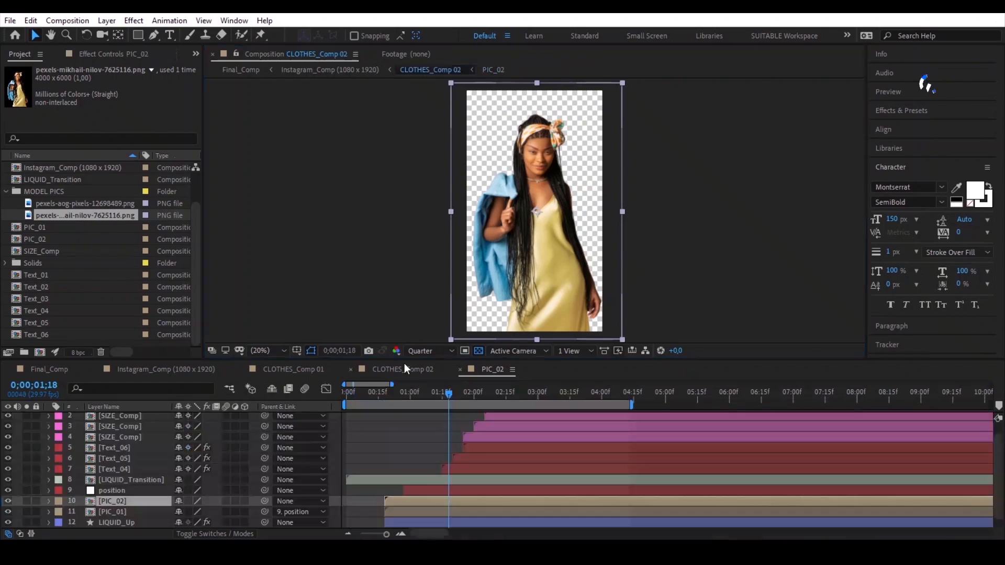
left_click(410, 445)
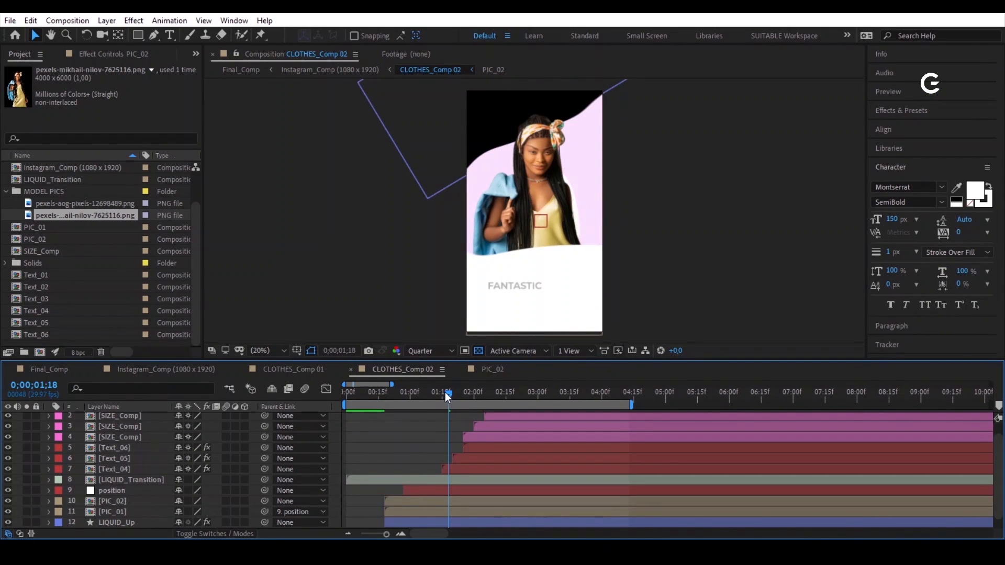
left_click_drag(445, 391, 346, 407)
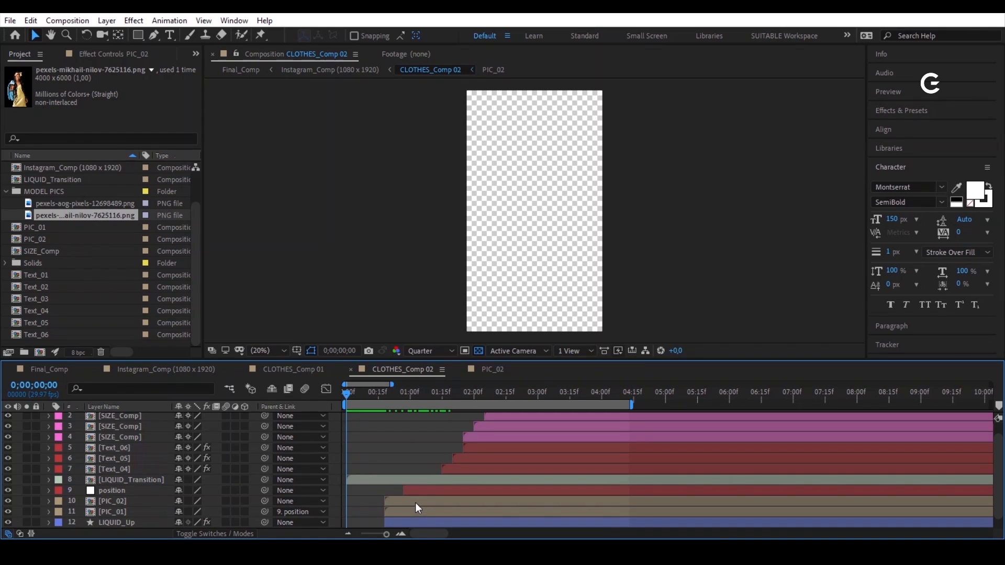
left_click(416, 502)
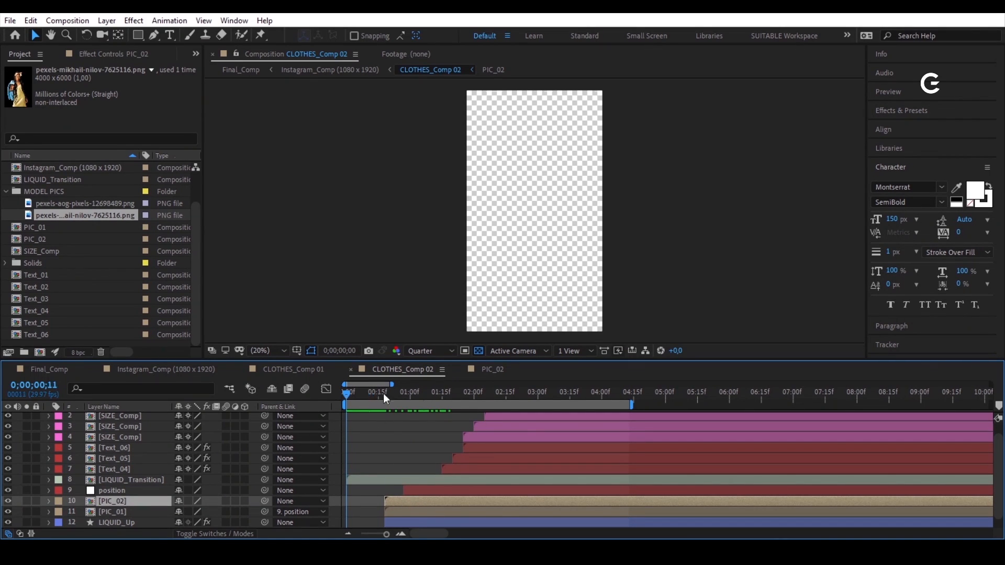
left_click_drag(383, 394, 651, 448)
Step: Reveal the position null's Position keyframes, parent PIC_02 to that null, and delete the PIC_01 layer
left_click(627, 492)
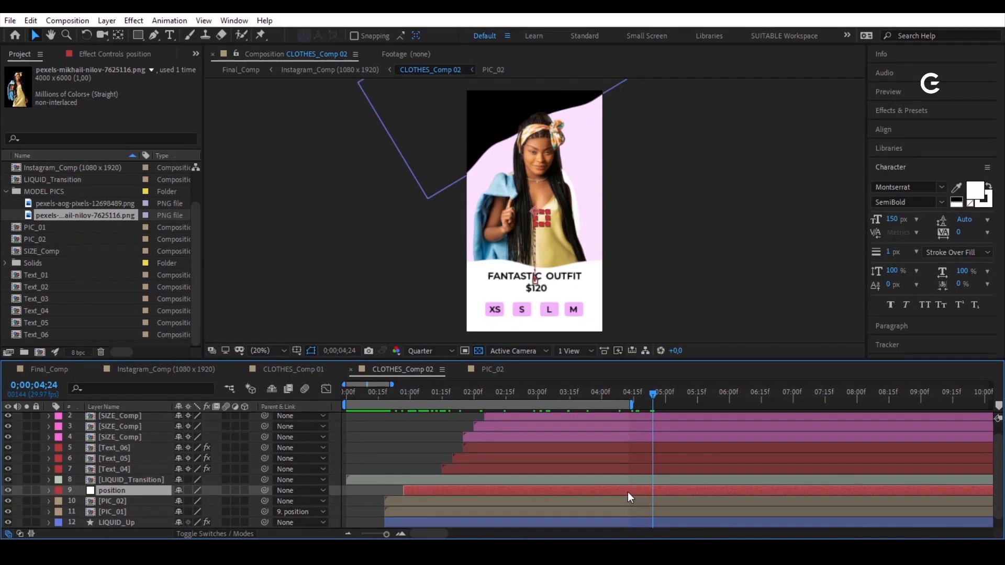
key("p")
left_click_drag(526, 392, 504, 390)
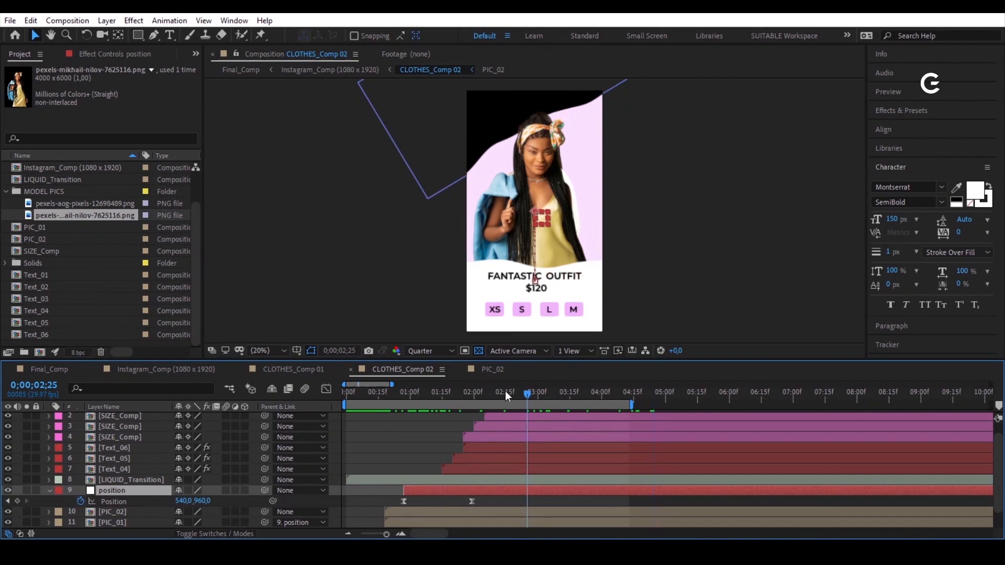
left_click(484, 513)
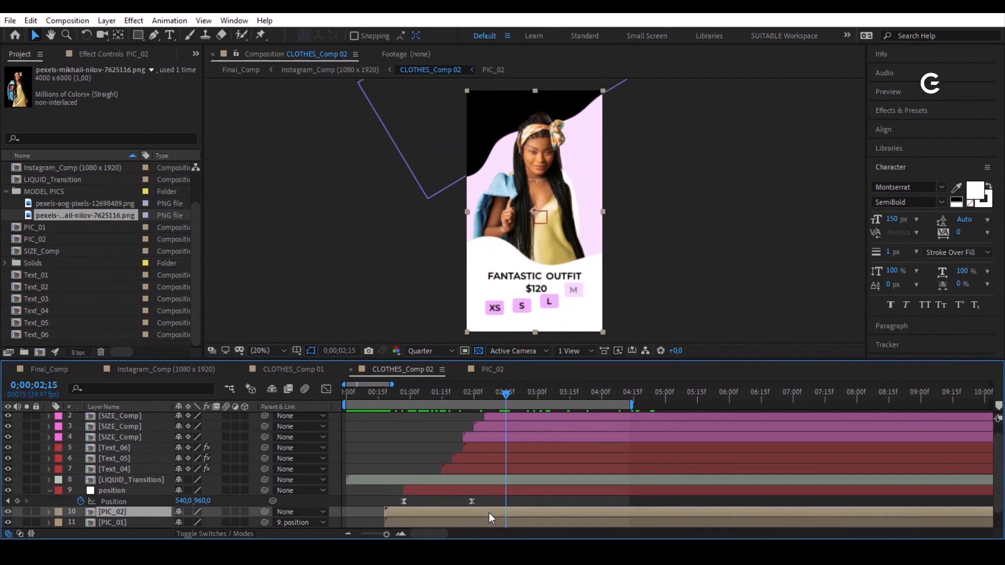
left_click_drag(265, 513, 133, 488)
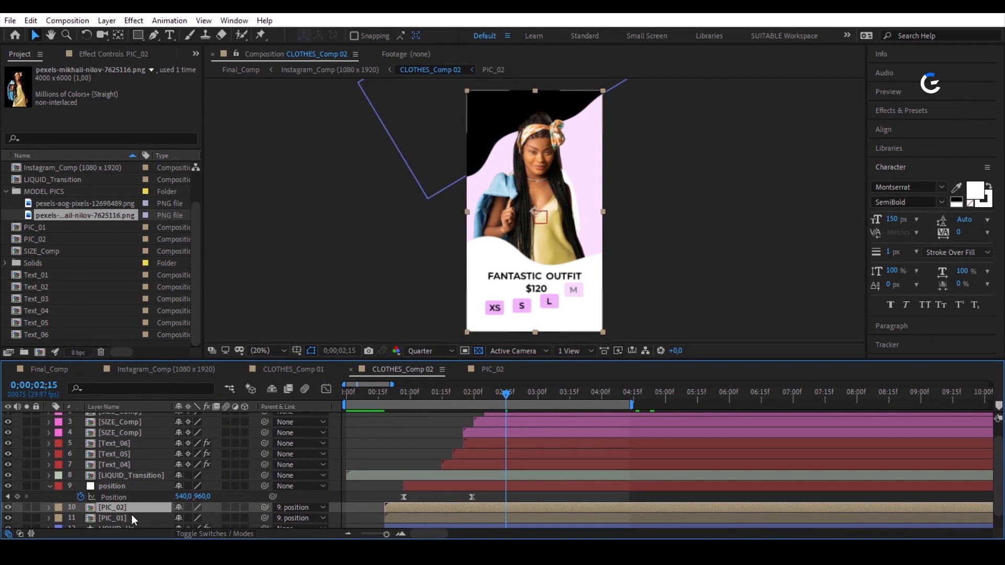
left_click(131, 514)
key("Delete")
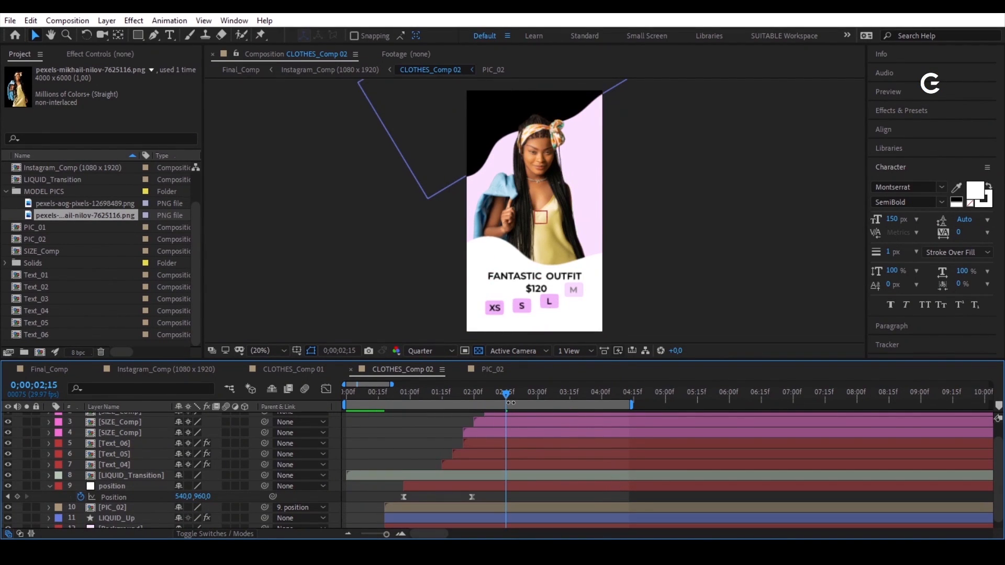
Step: Preview the CLOTHES_Comp 02 animation and collapse the position null's properties
key("space")
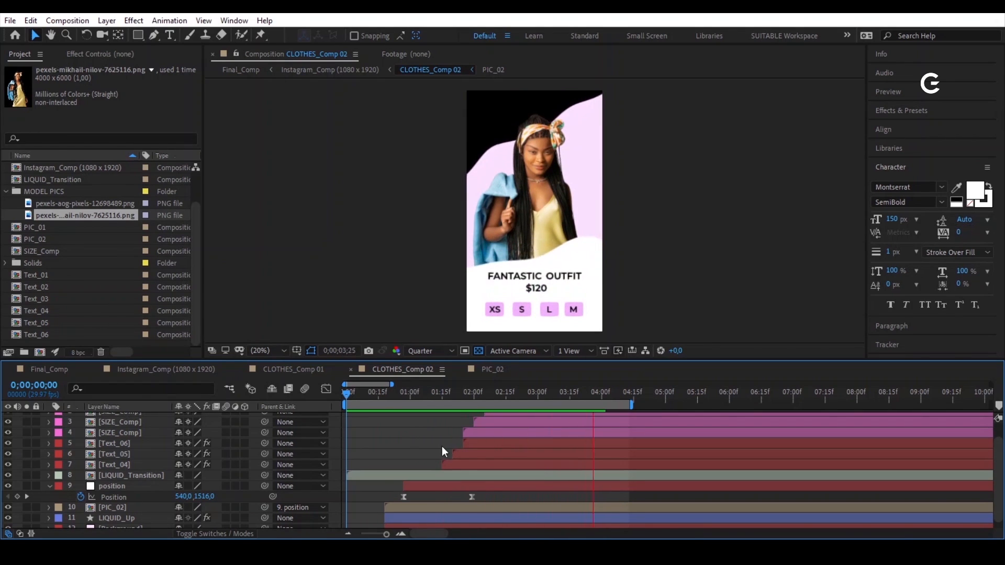
key("space")
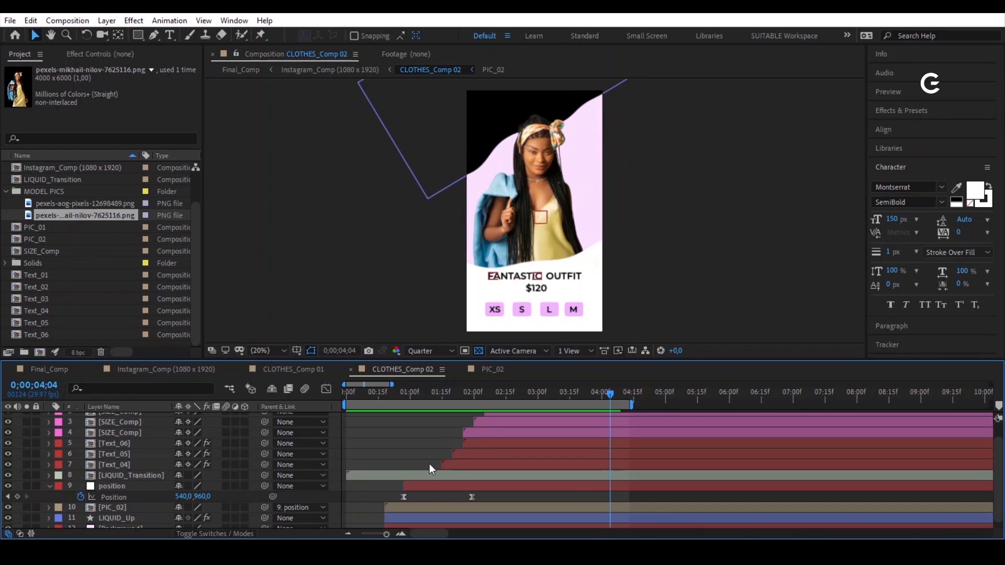
left_click(428, 485)
key("u")
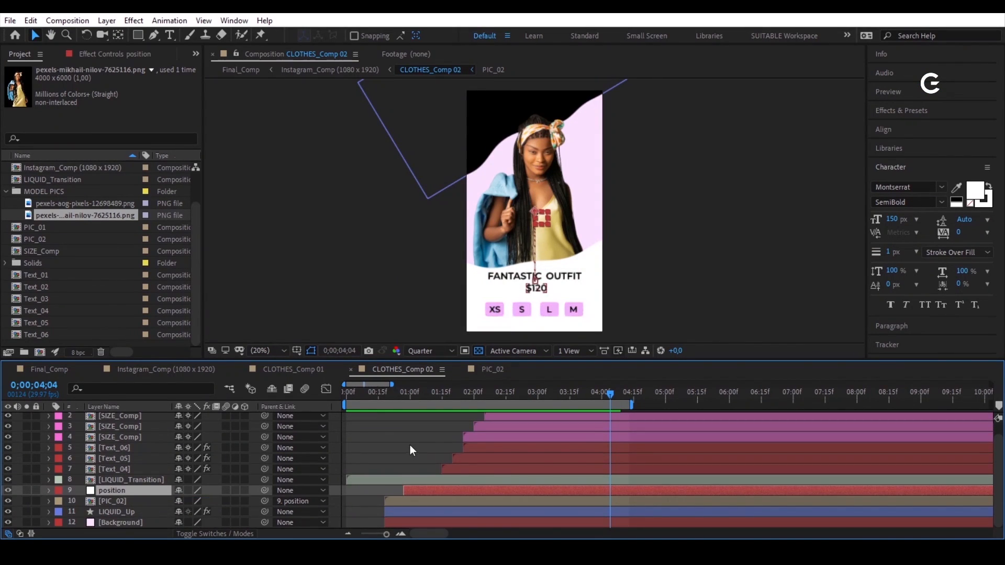
left_click(409, 447)
left_click(480, 470)
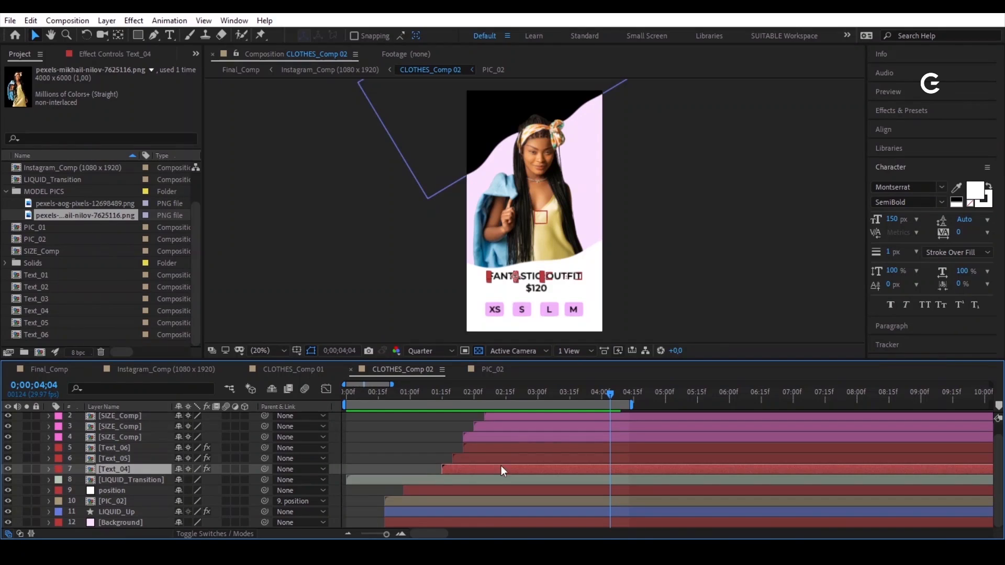
left_click(410, 450)
left_click_drag(599, 398, 373, 438)
Step: In Instagram_Comp, move the current time to 0;00;12;00 and end the work area there
left_click(165, 369)
left_click(602, 439)
left_click_drag(471, 398, 636, 409)
key("minus")
key("n")
left_click(596, 395)
key("n")
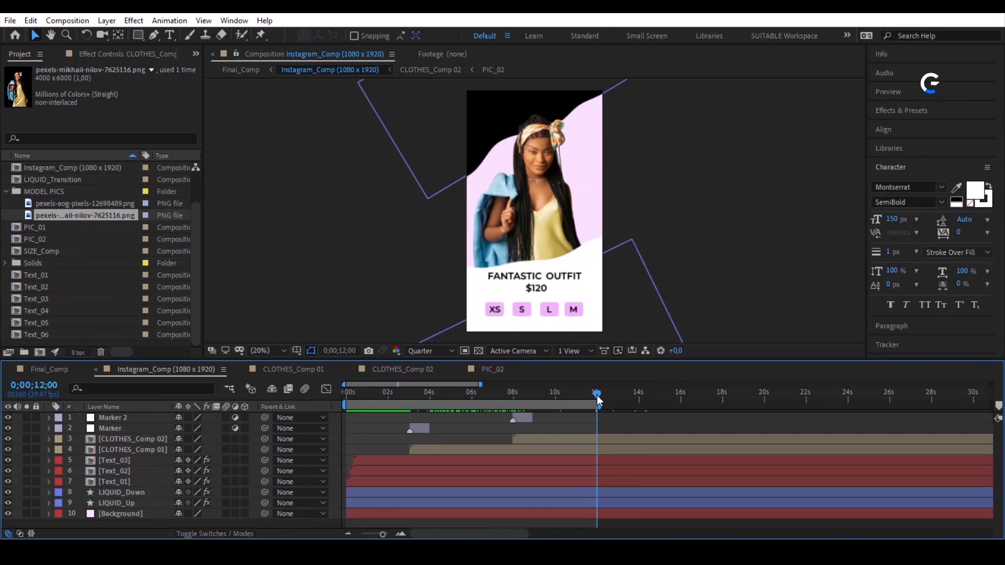
Step: In Final_Comp, set the work area to end at 0;00;12;00
left_click(51, 371)
key("n")
key("equal")
key("equal")
key("equal")
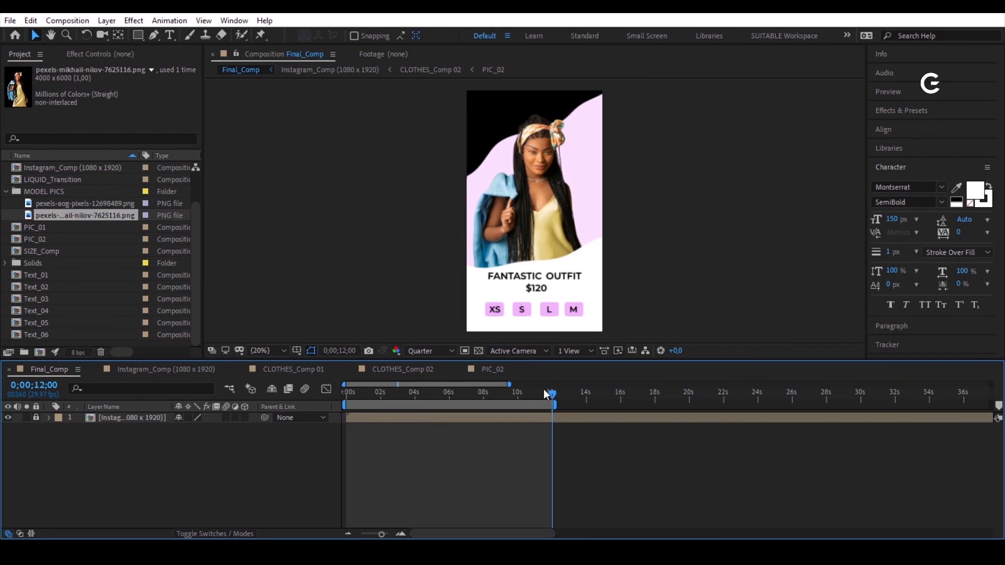
Step: Preview Final_Comp from the beginning
left_click_drag(547, 393, 301, 451)
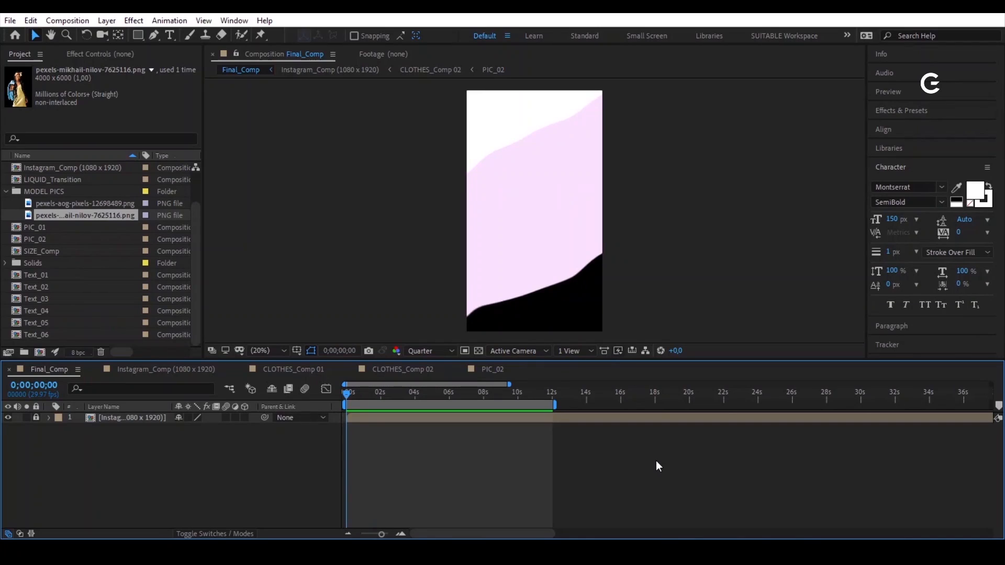
key("space")
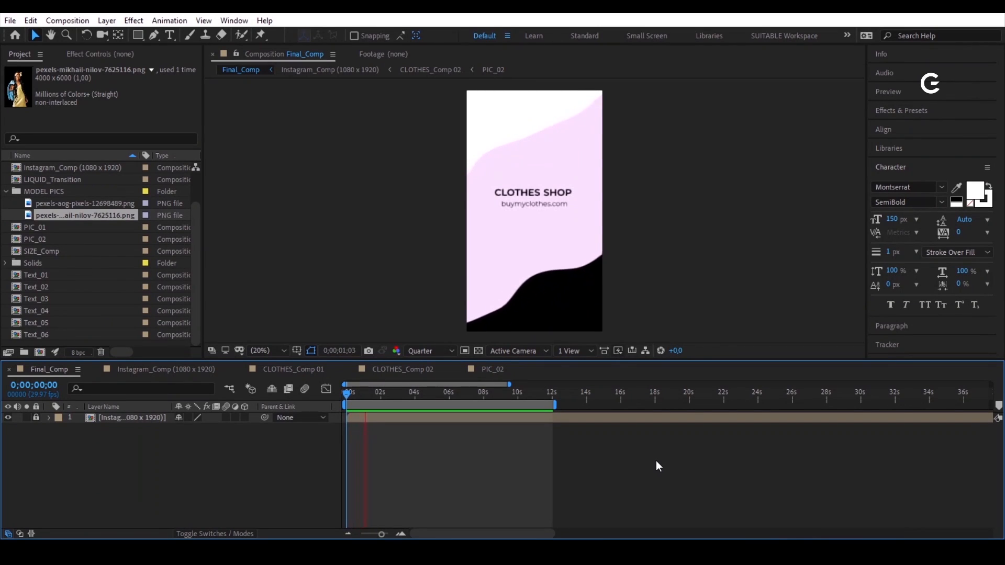